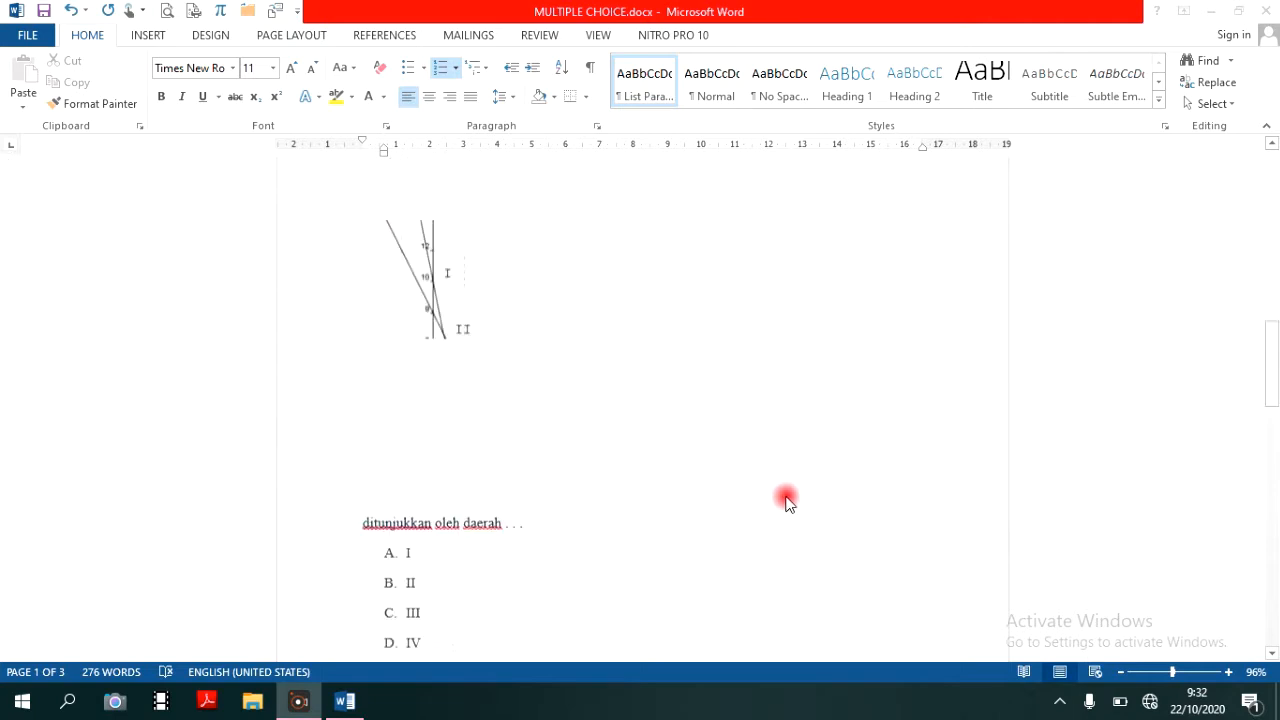
scroll(785, 505, "down", 8)
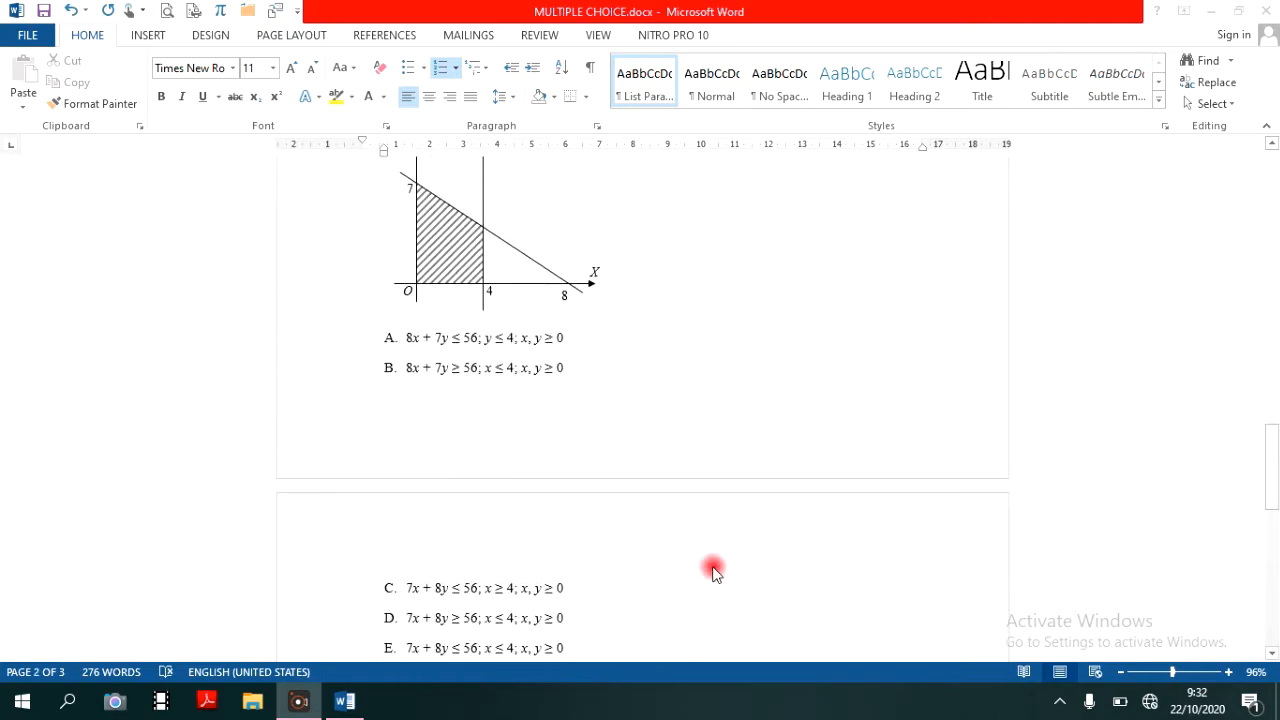
scroll(643, 691, "down", 1)
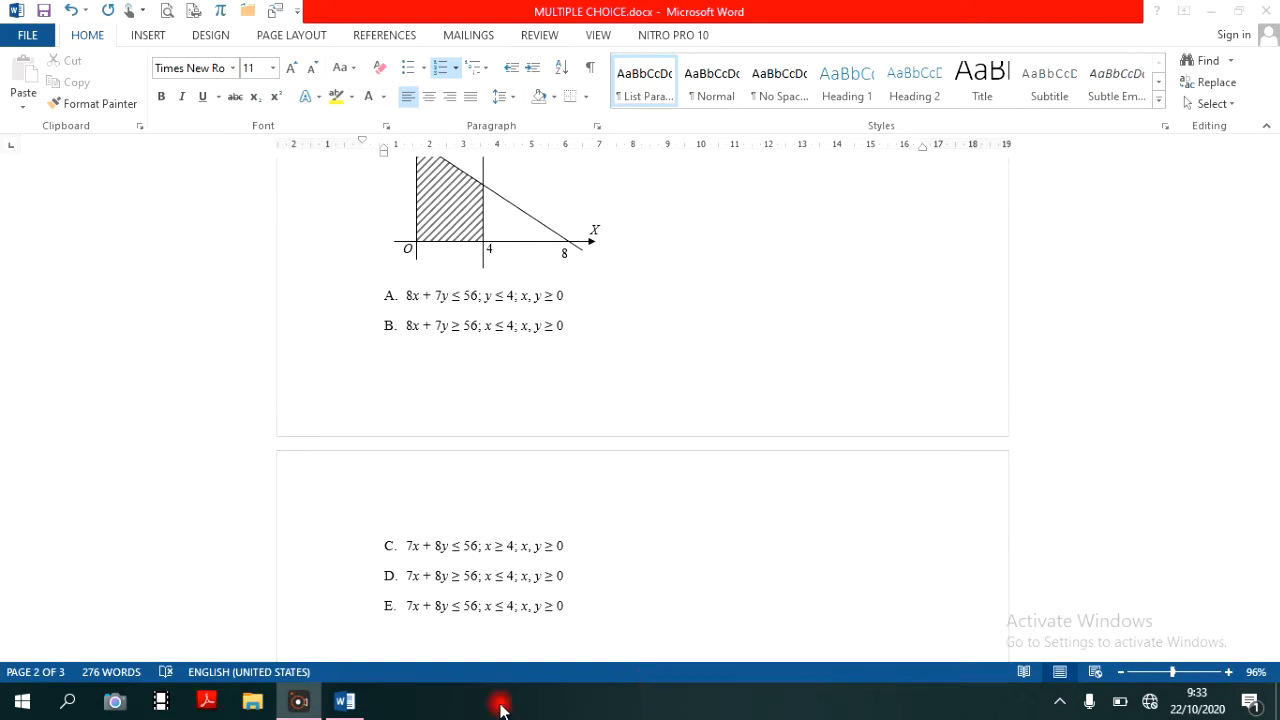
- Minimize the document, search Windows for the ExamView programs and launch ExamView ImportUtility
left_click(346, 707)
left_click(361, 709)
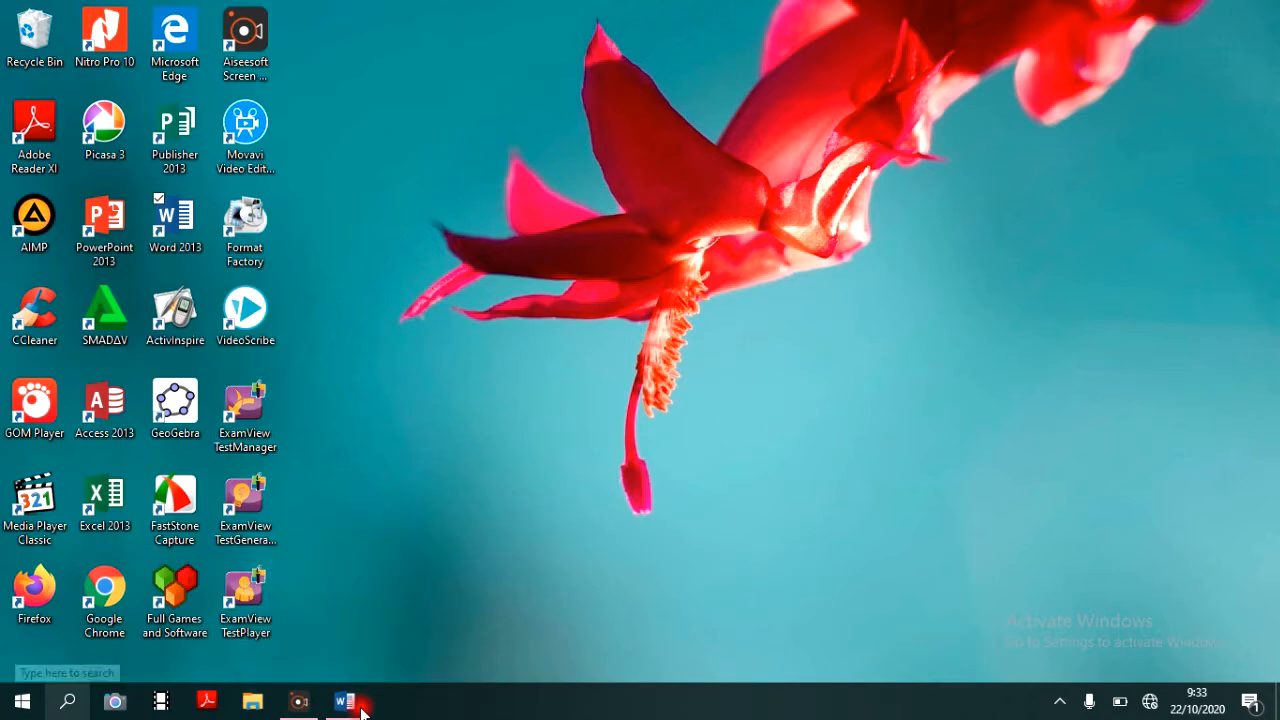
left_click(68, 701)
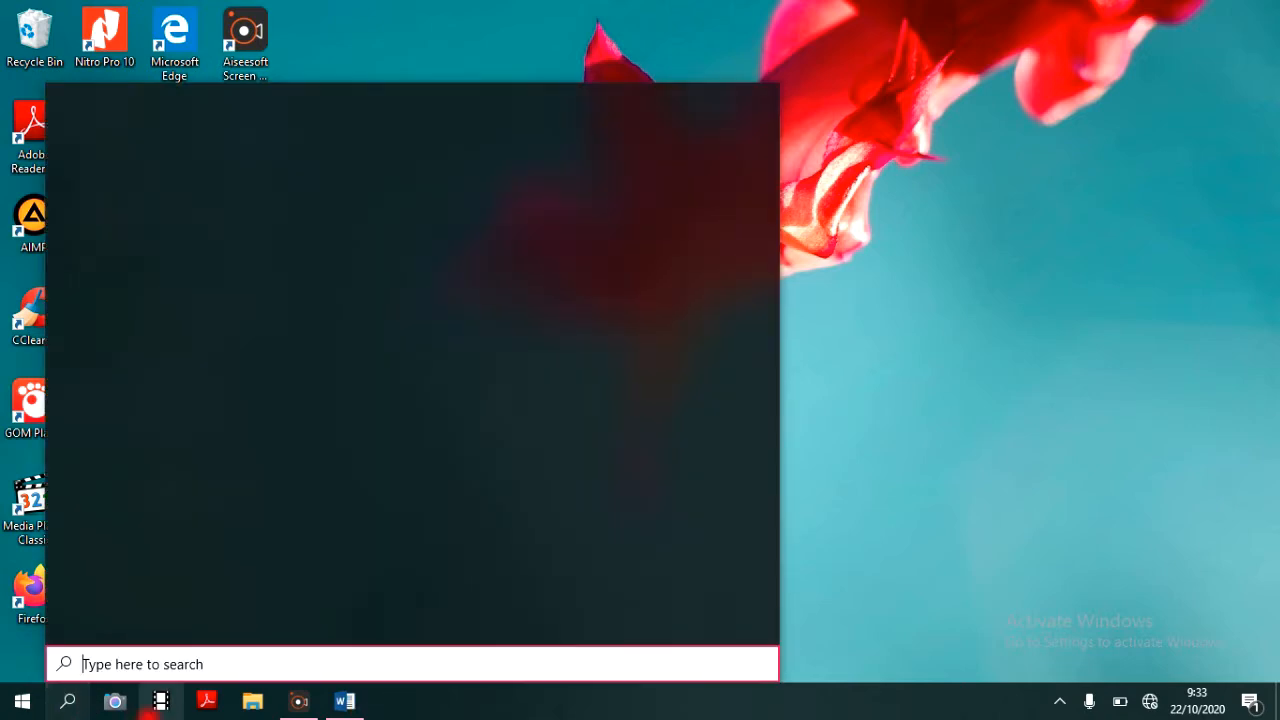
type("exam")
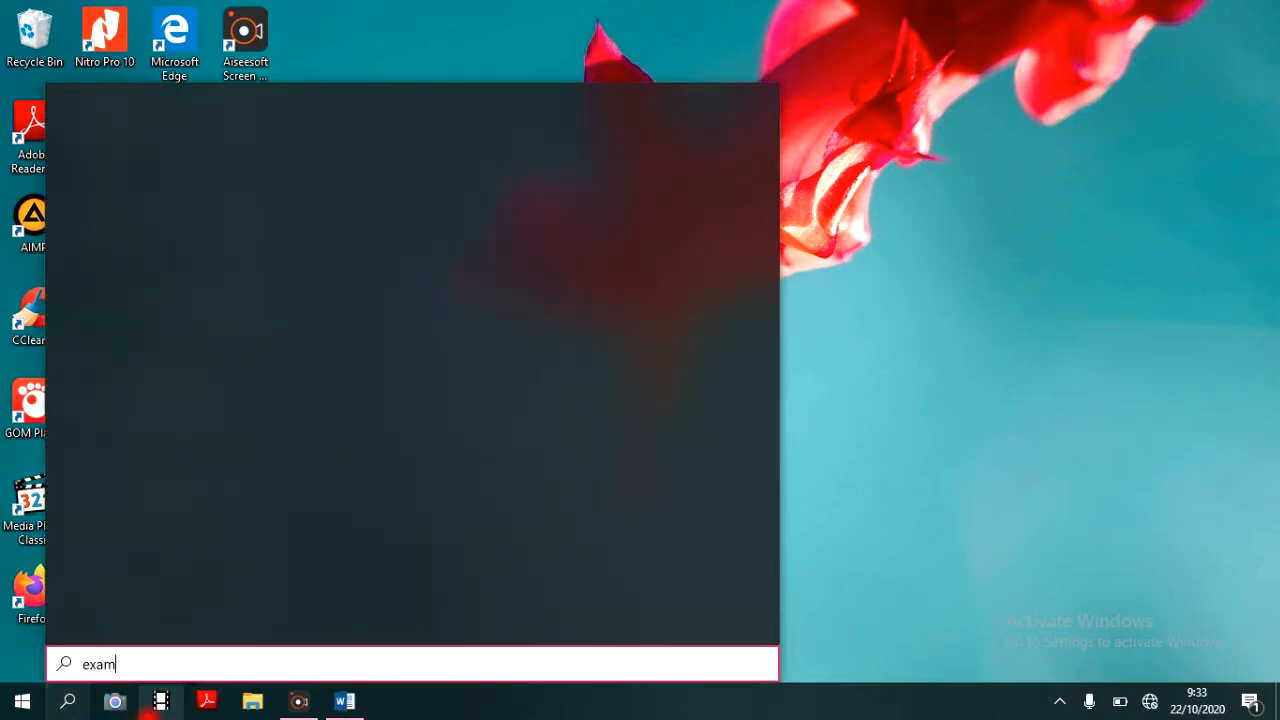
type("v")
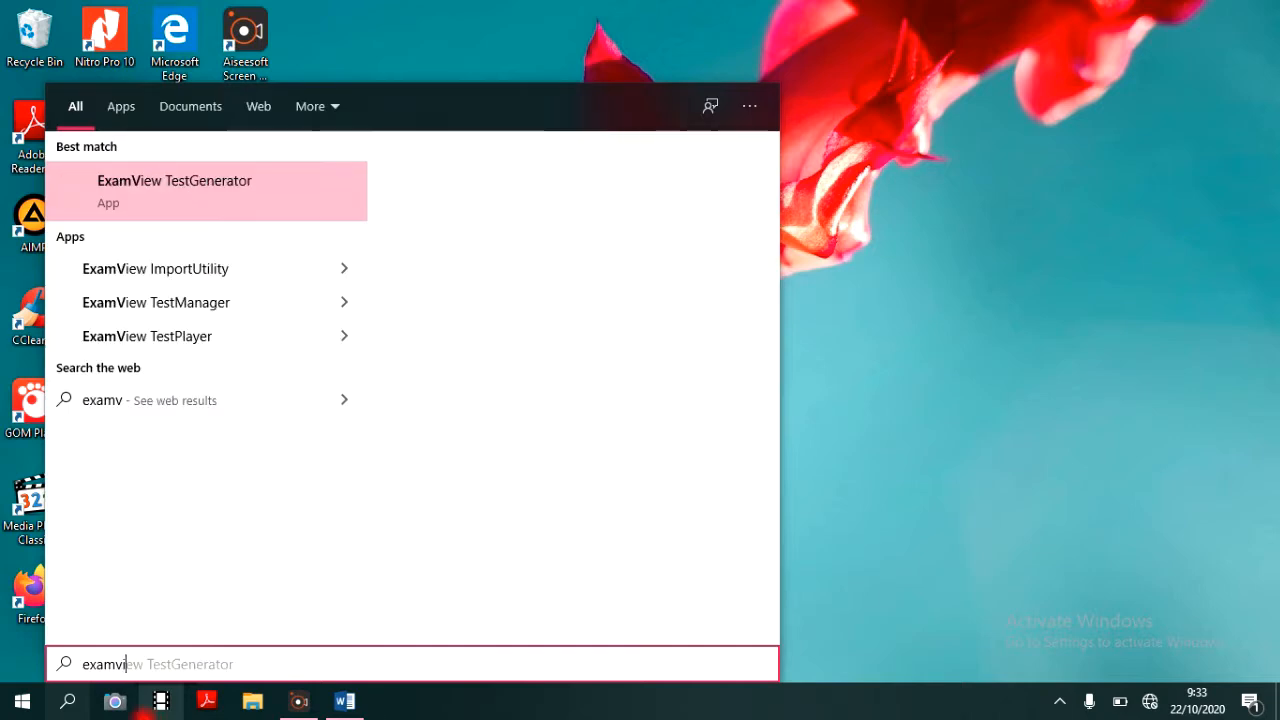
type("i")
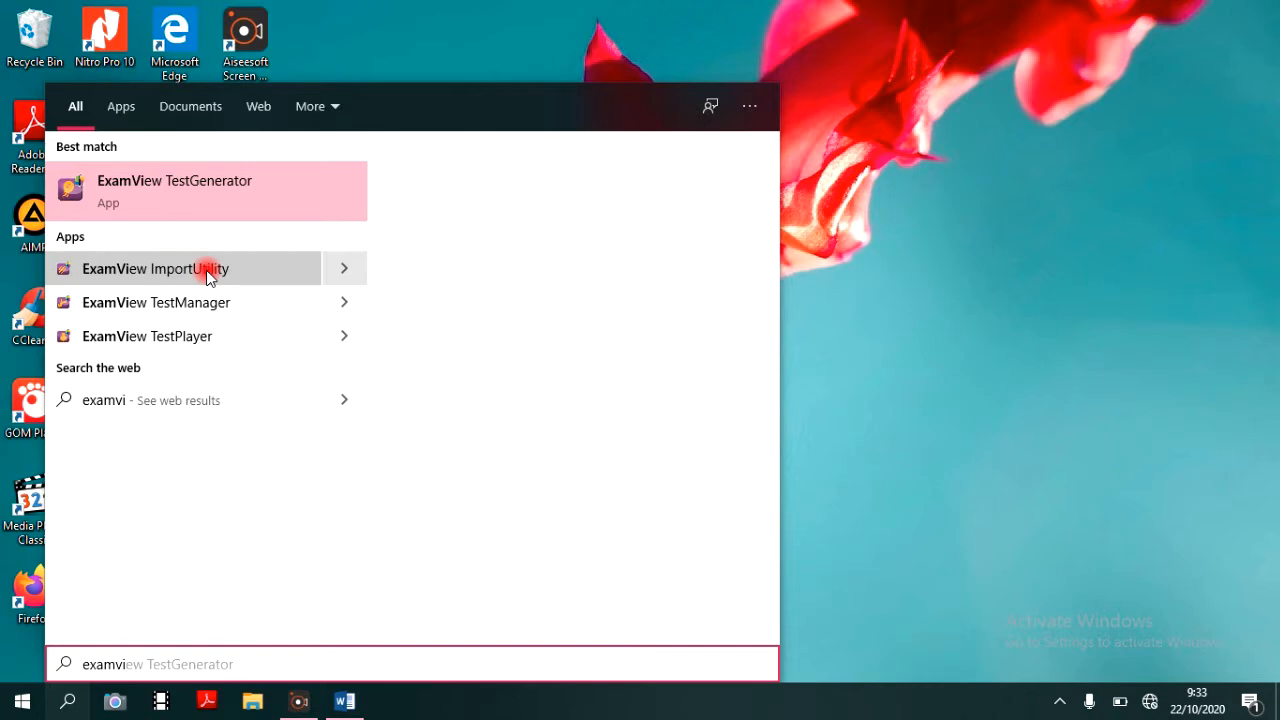
left_click(207, 276)
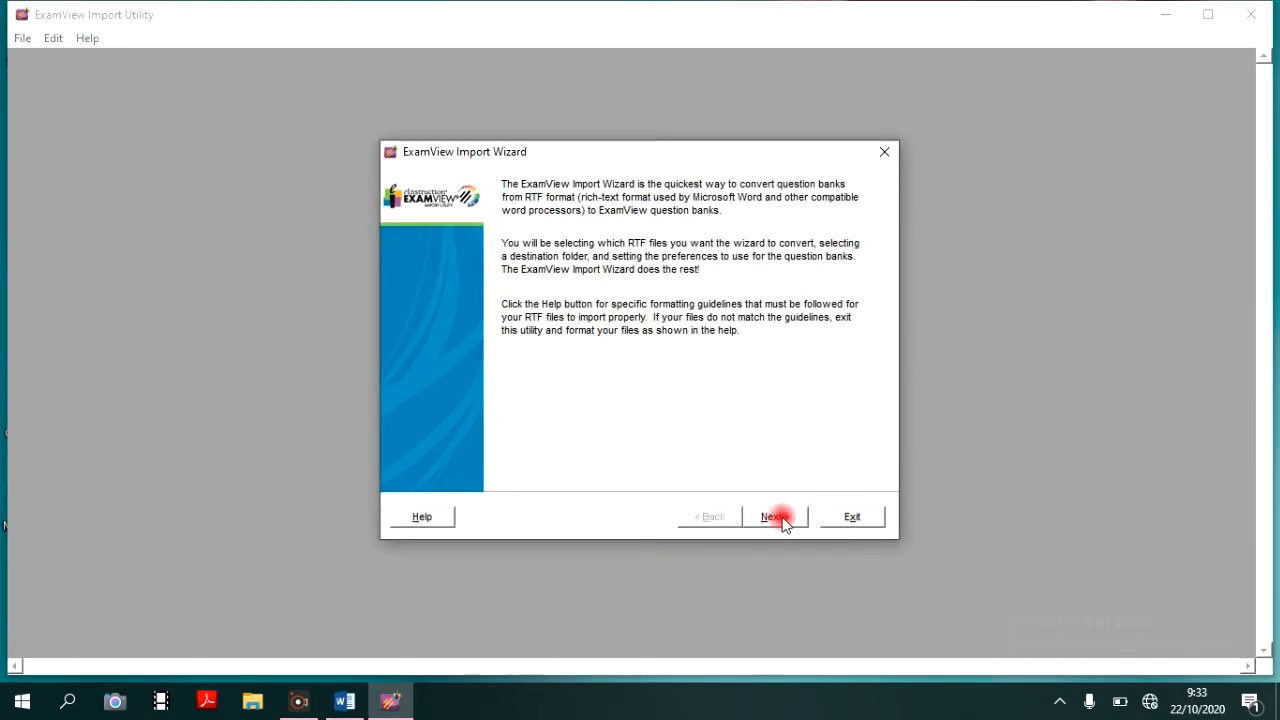
left_click(776, 517)
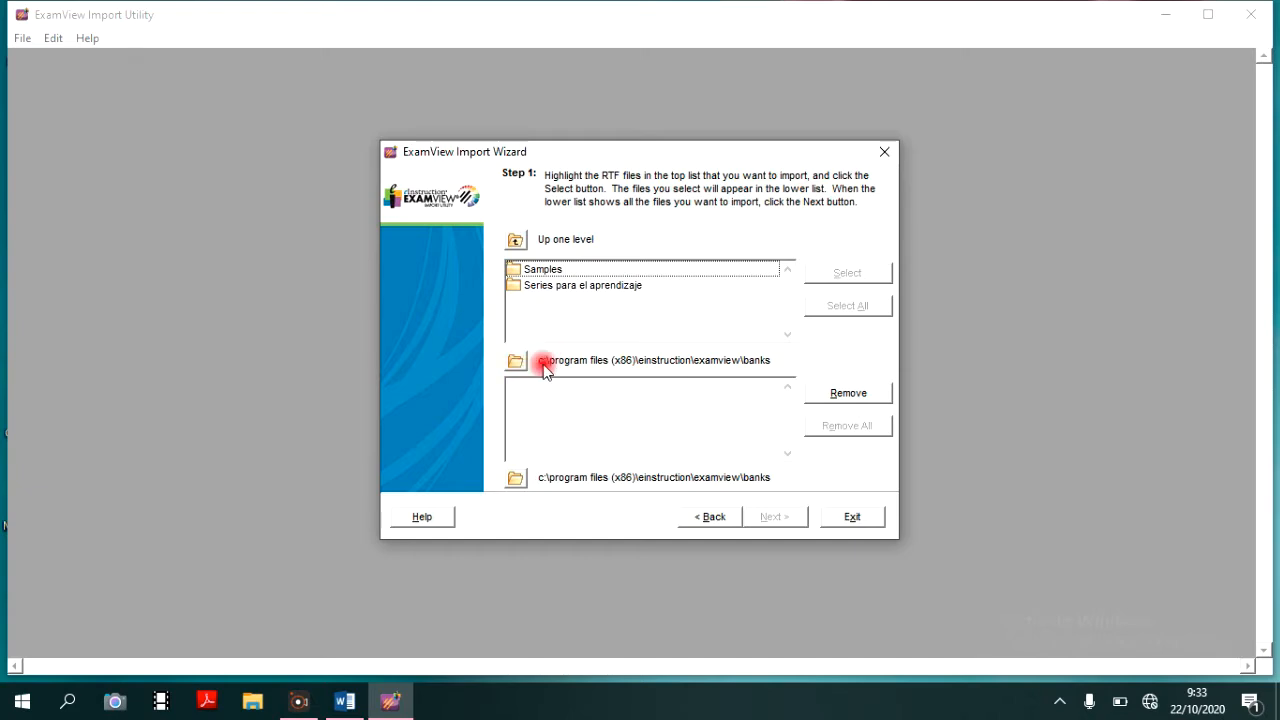
left_click(513, 362)
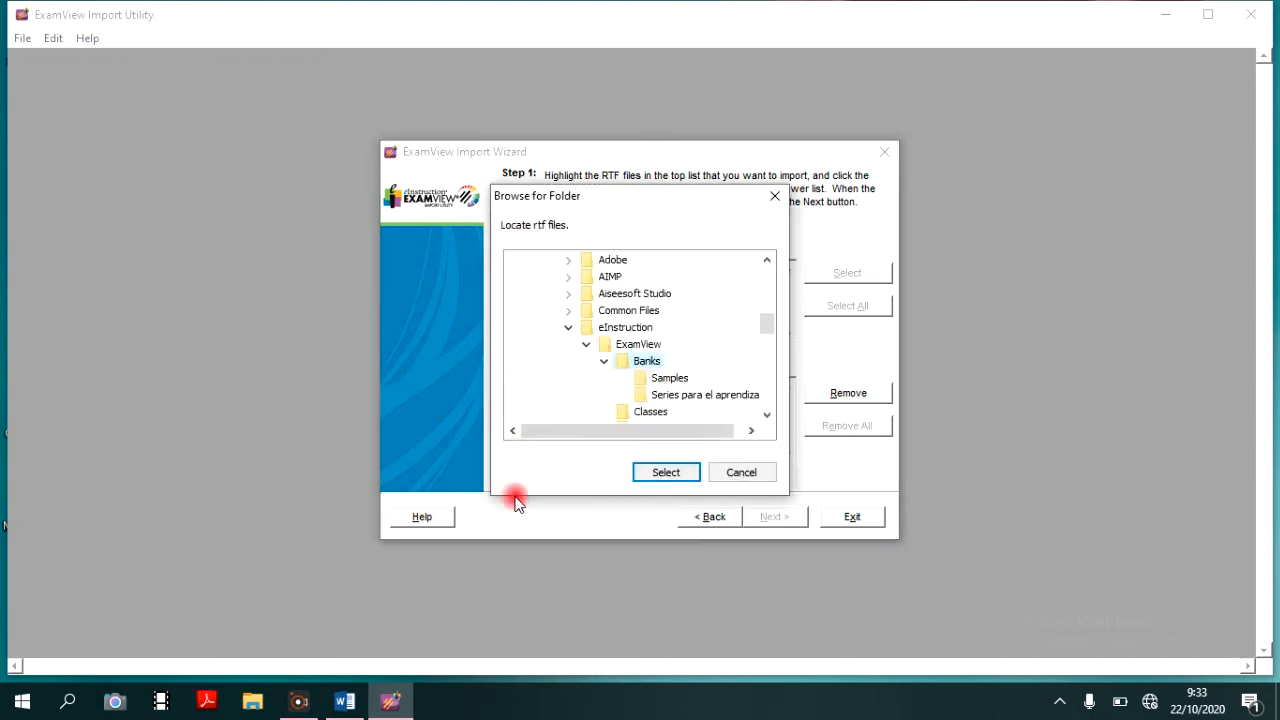
left_click(767, 395)
left_click(767, 395)
left_click(767, 395)
left_click(767, 395)
left_click(348, 703)
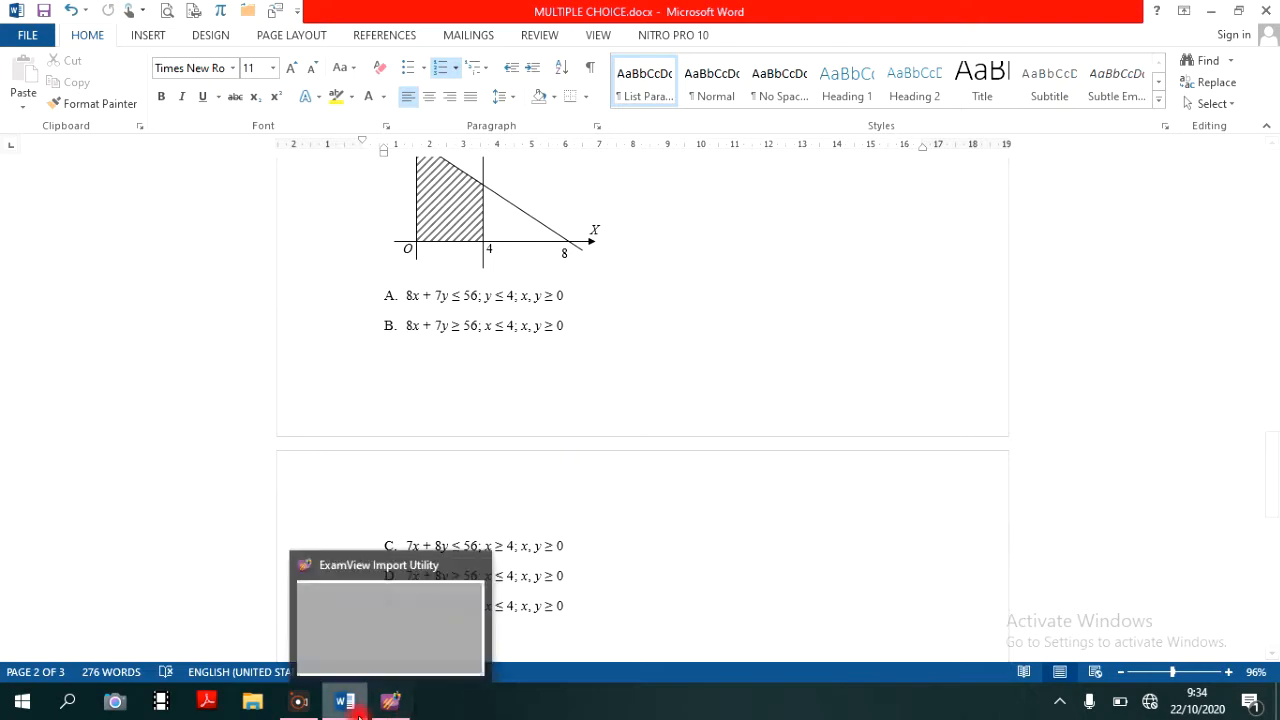
left_click(390, 702)
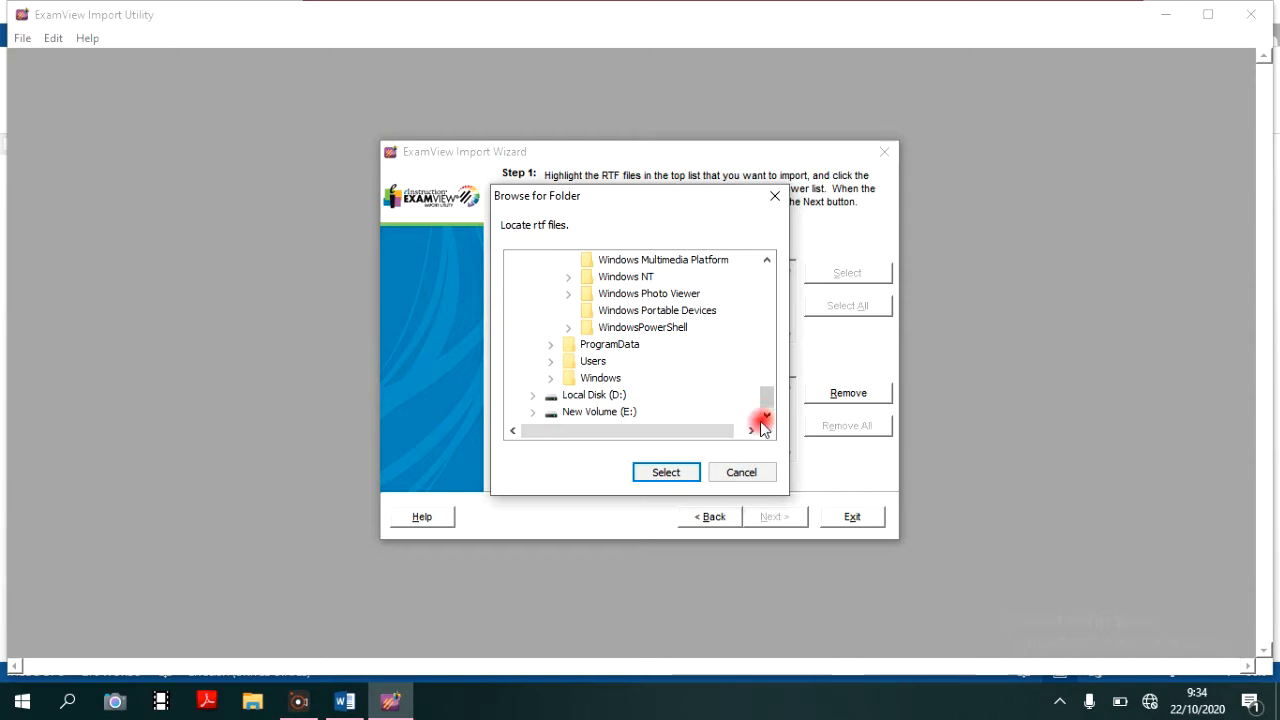
left_click(755, 473)
left_click(852, 518)
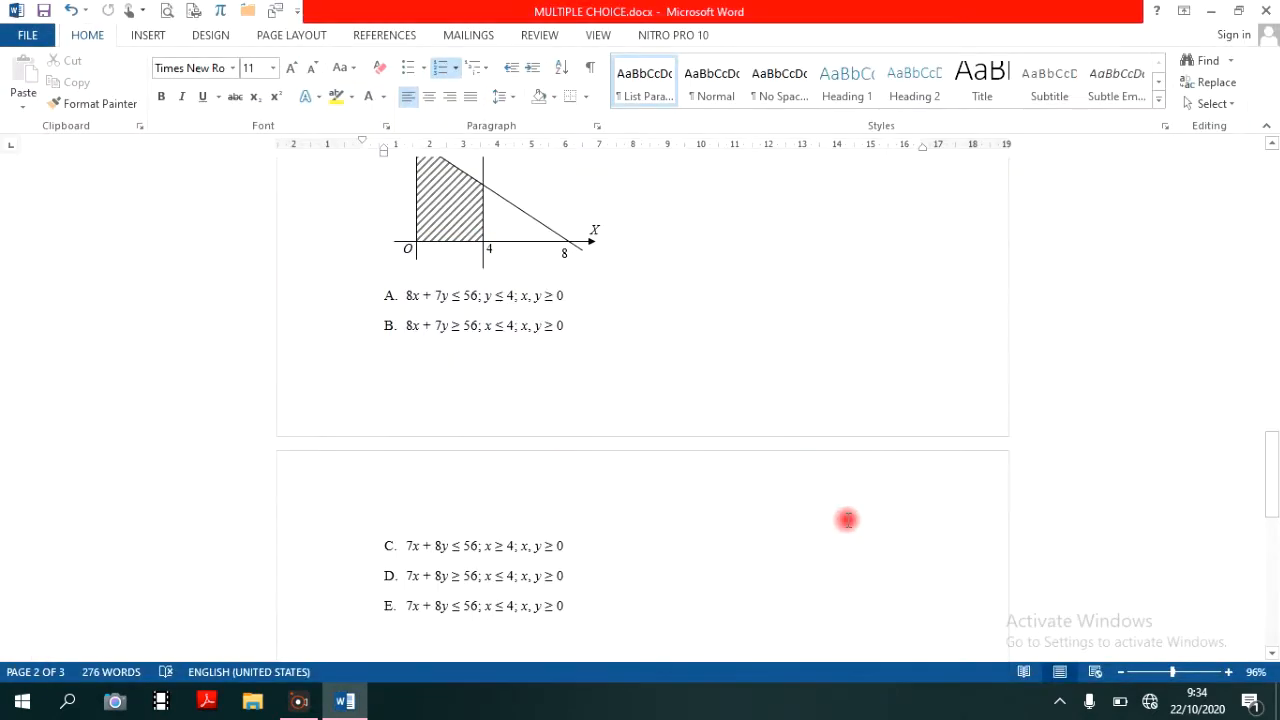
- Start saving a copy of the MULTIPLE CHOICE document on the computer, in the bu de folder on Local Disk (C:)
mouse_move(340, 708)
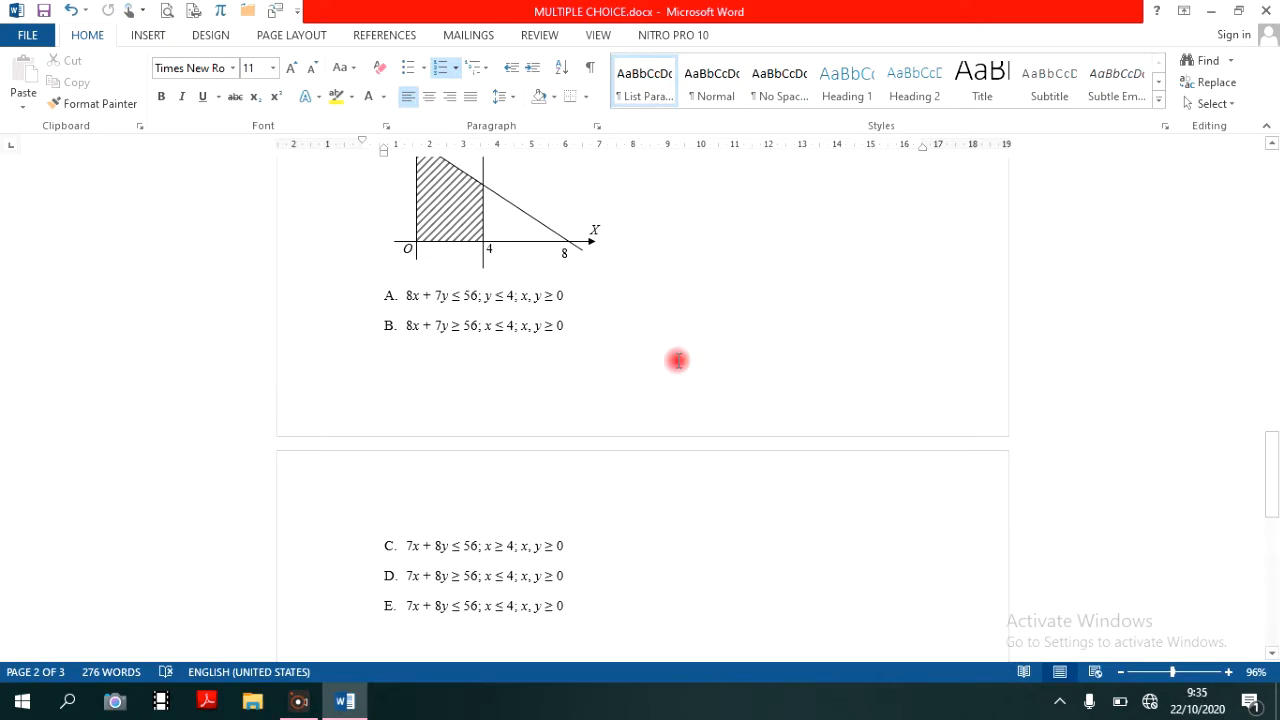
left_click(30, 40)
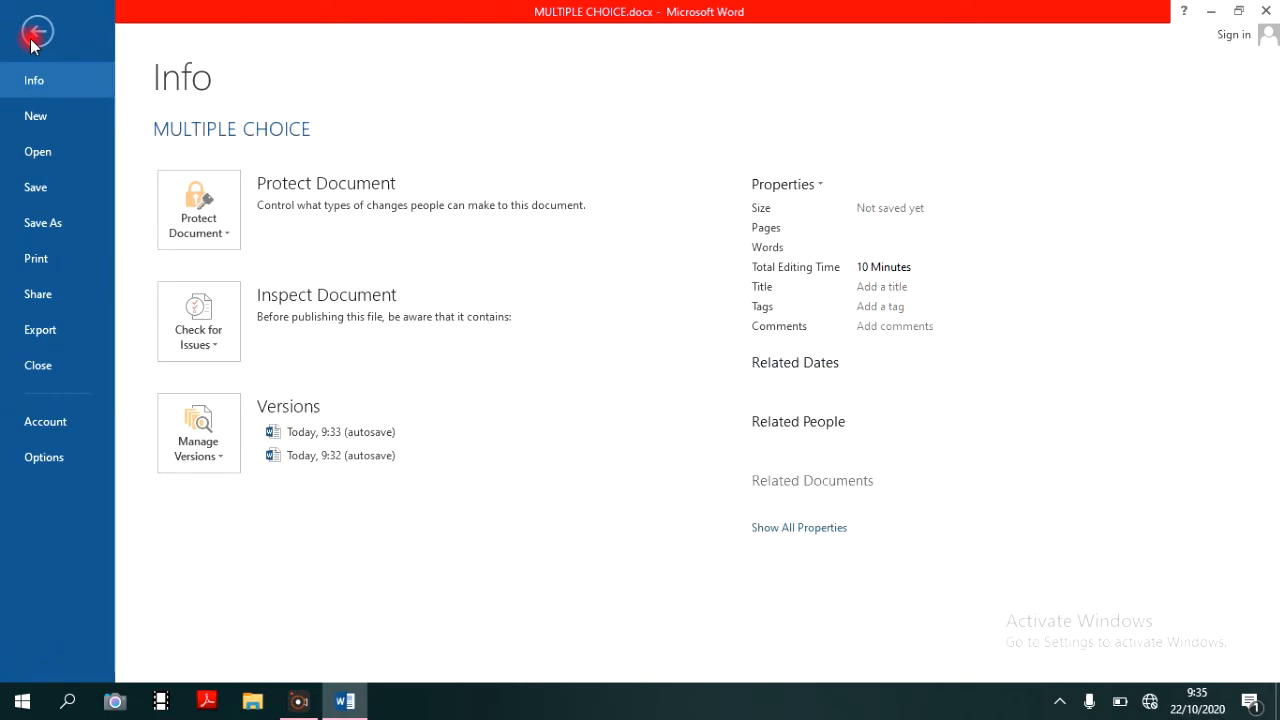
left_click(44, 222)
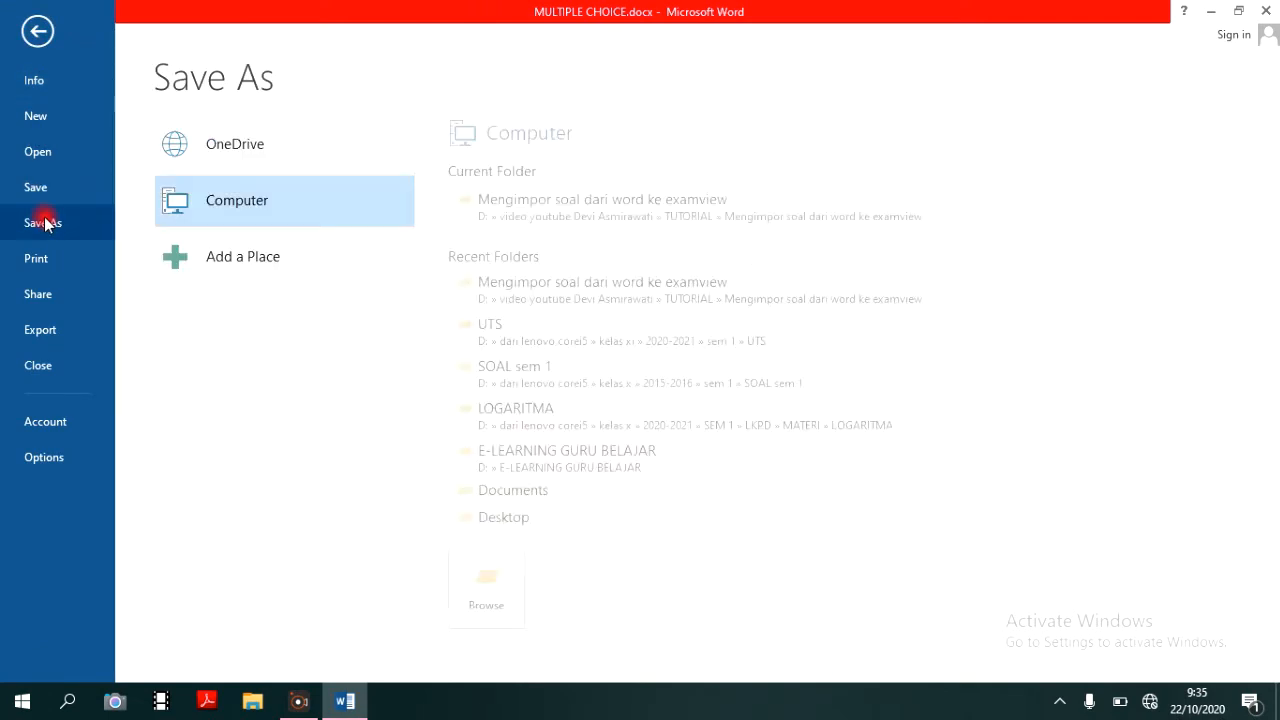
left_click(264, 209)
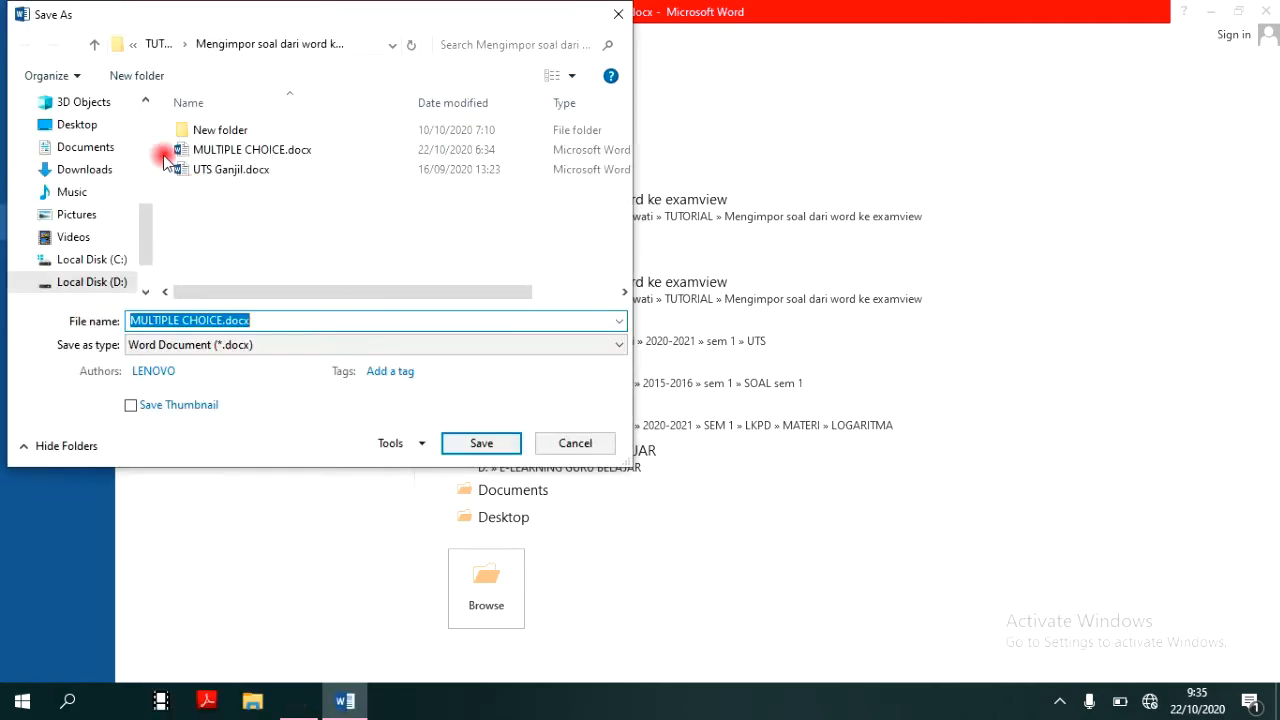
left_click(118, 261)
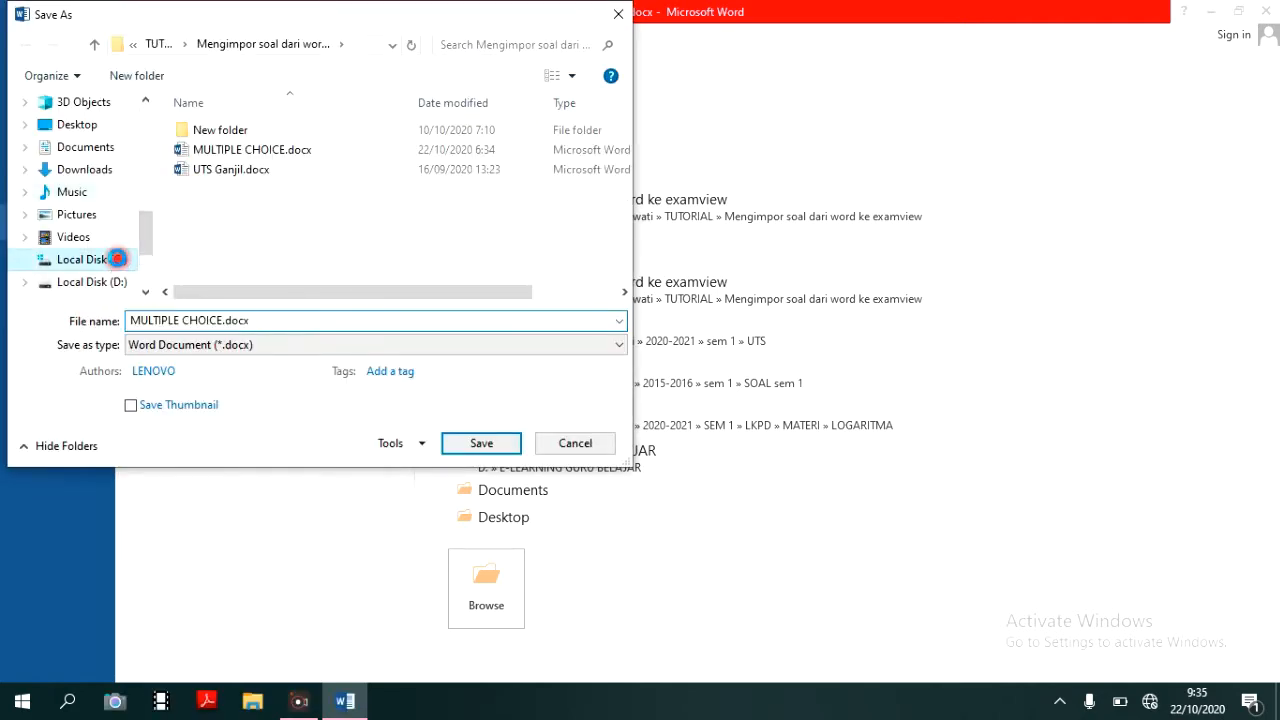
left_click(228, 133)
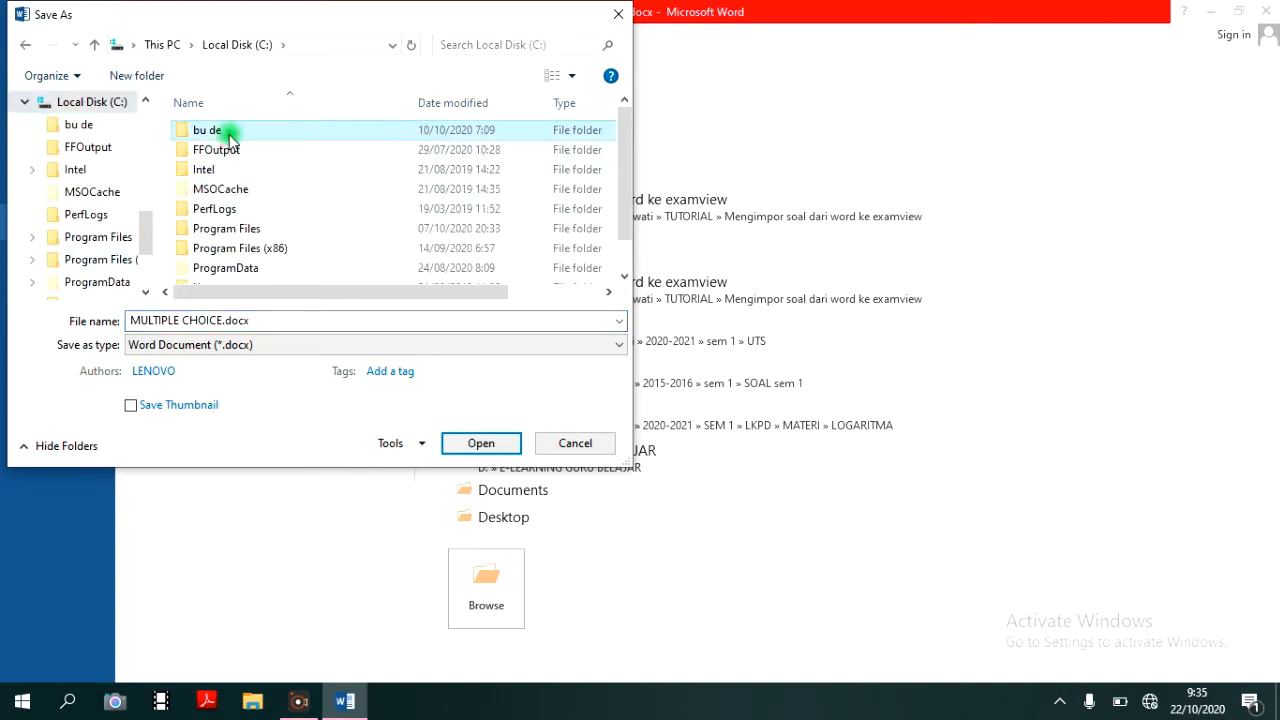
double_click(229, 135)
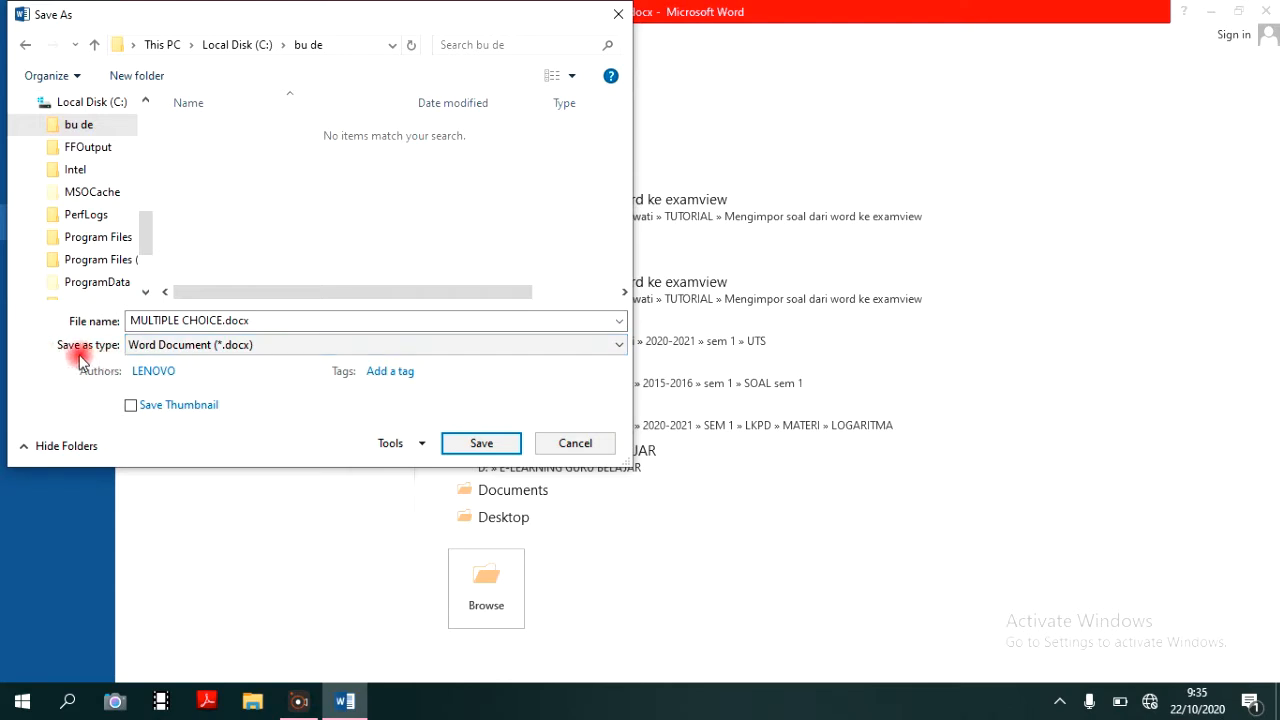
- Save the copy in Rich Text Format as MULTIPLE CHOICE.rtf, accepting the compatibility conversion of shapes and text boxes
left_click(172, 352)
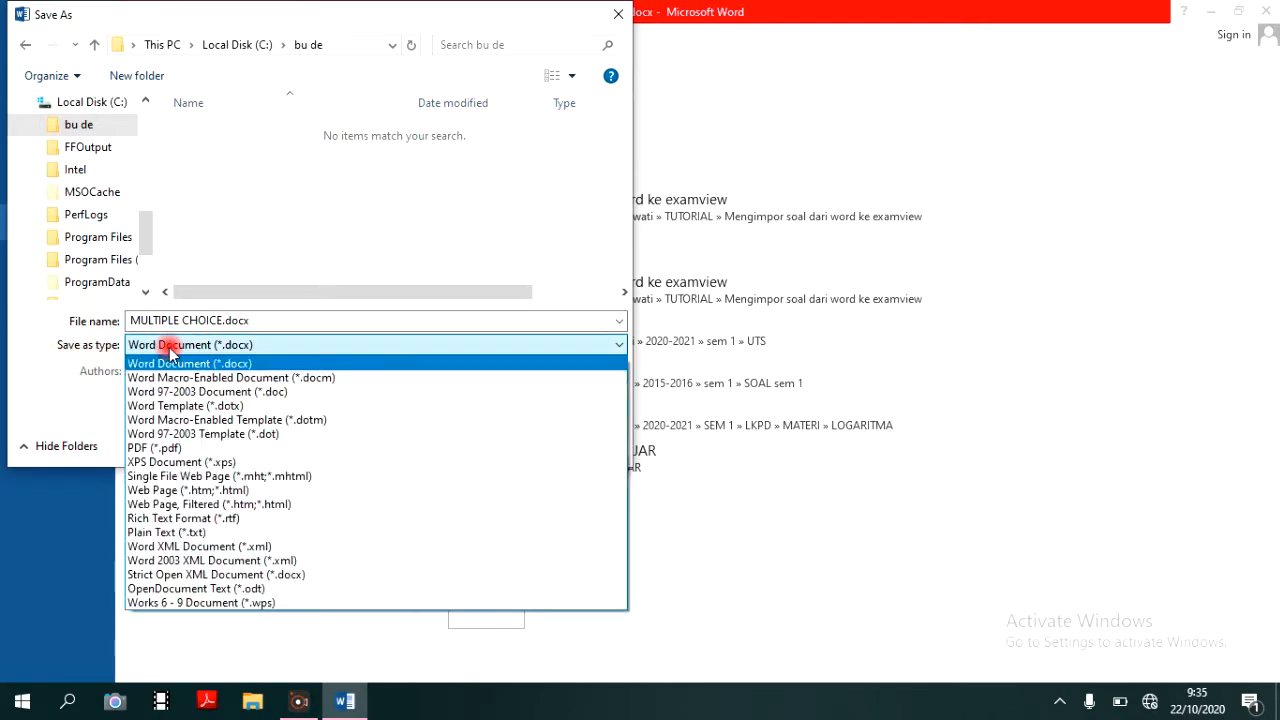
left_click(214, 520)
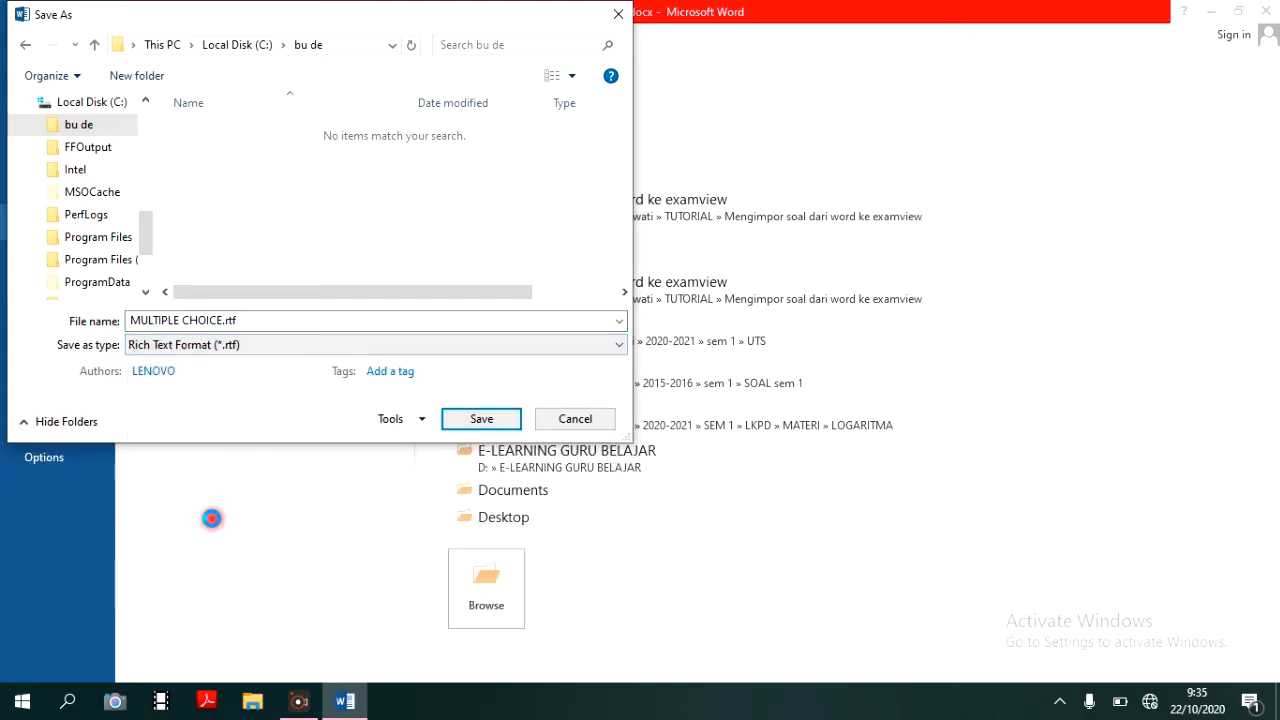
left_click(468, 421)
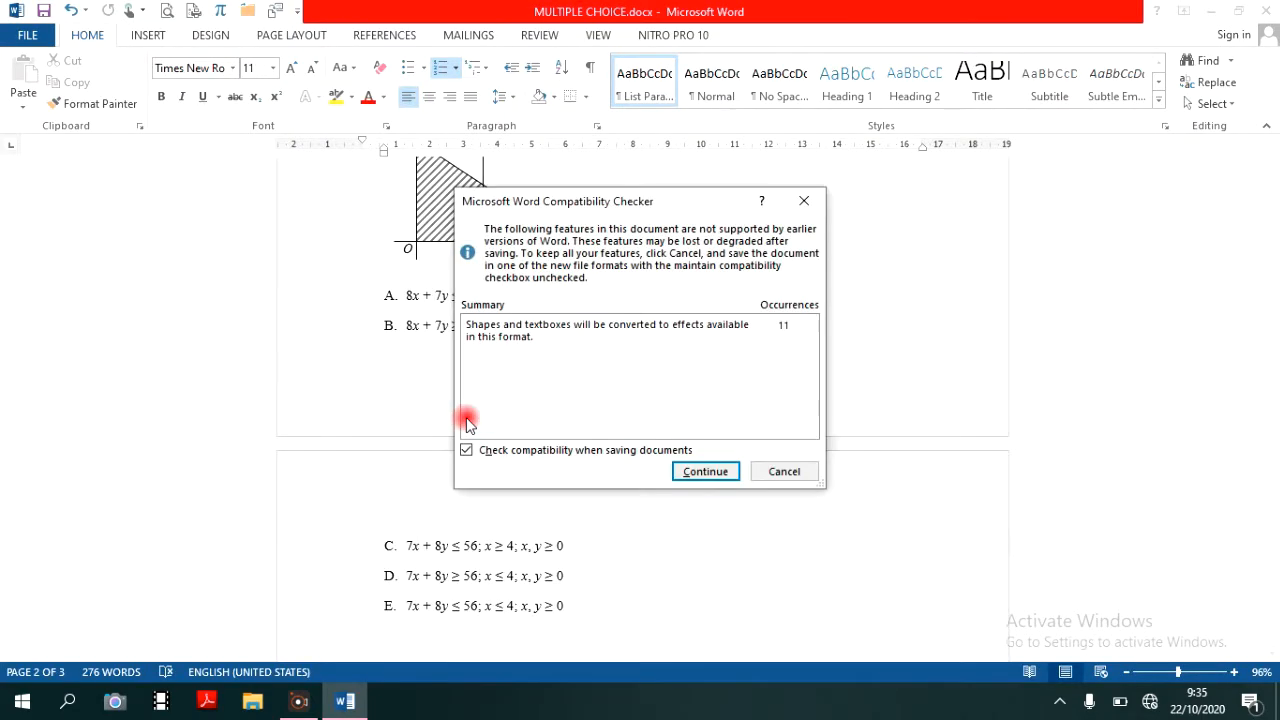
left_click(703, 472)
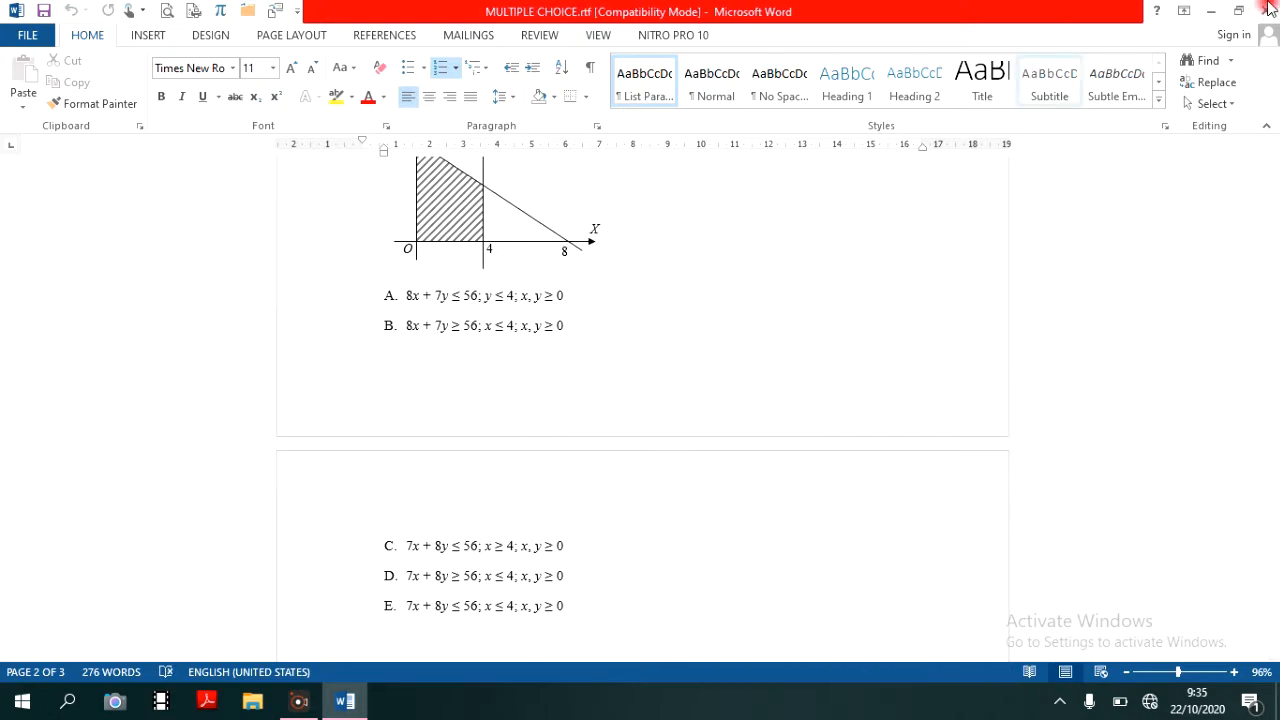
- Minimize the document and switch to ExamView ImportUtility by searching Windows for examview
left_click(1213, 16)
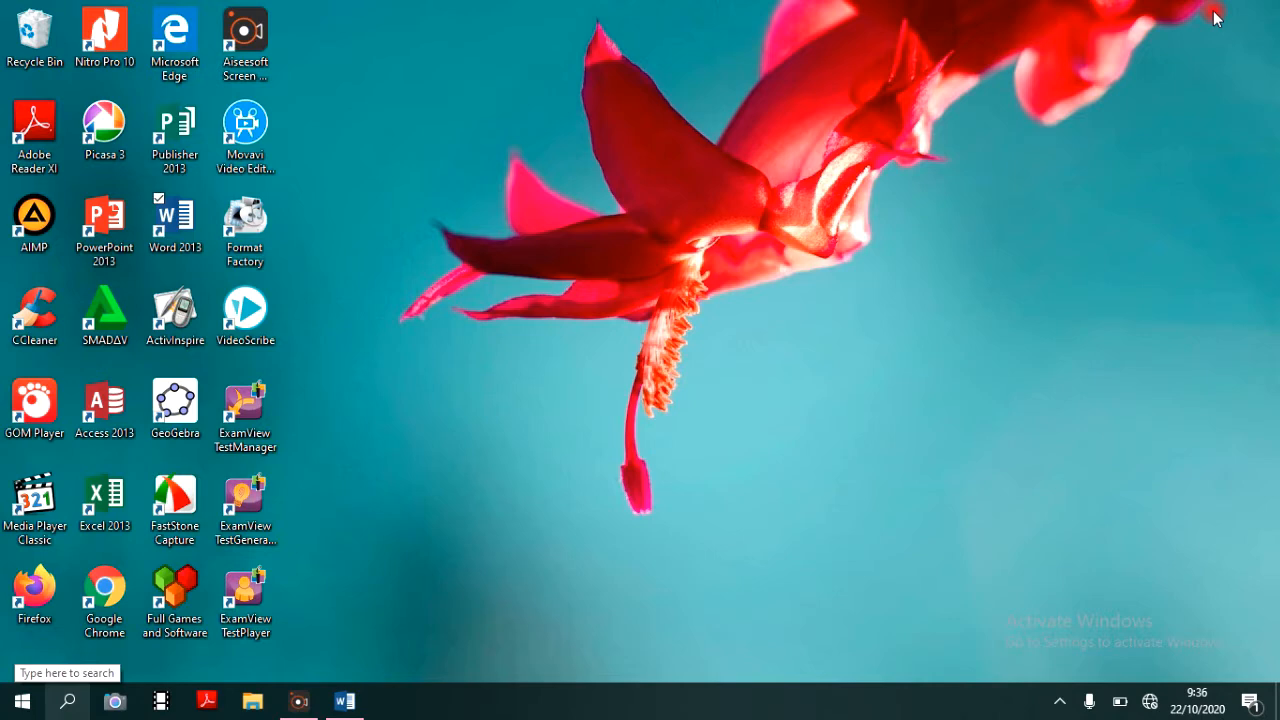
left_click(66, 698)
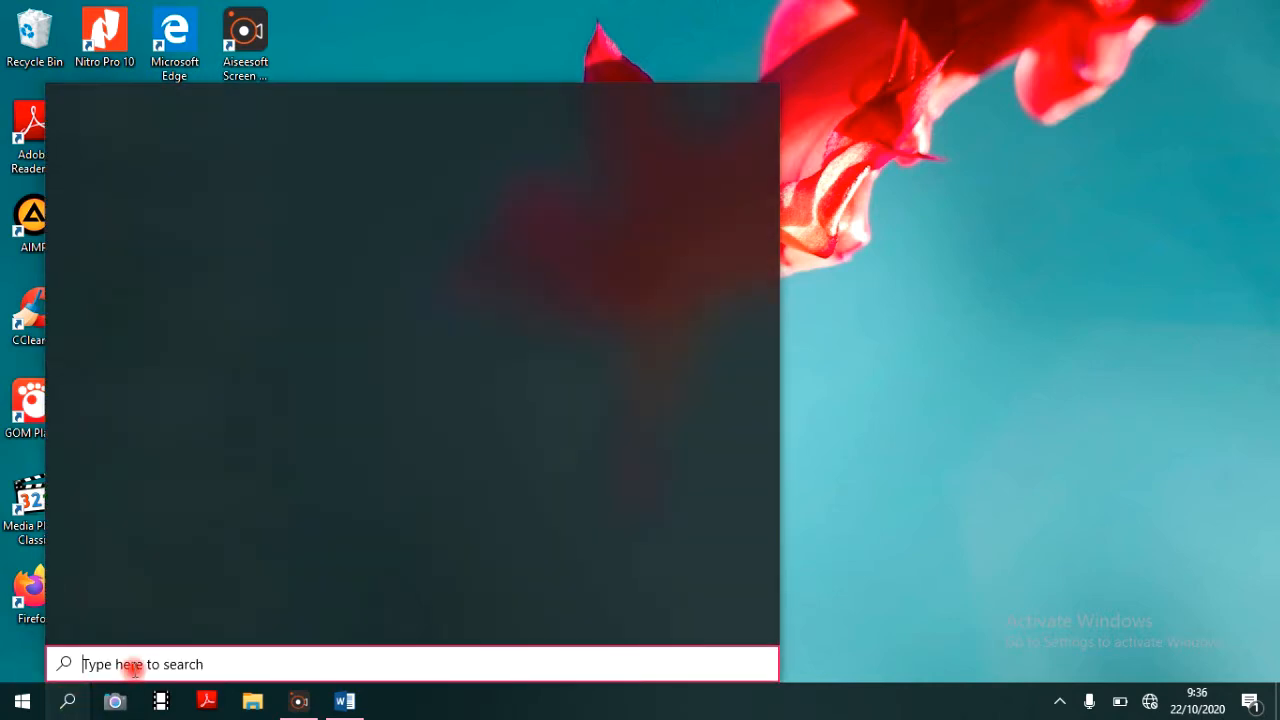
type("exam")
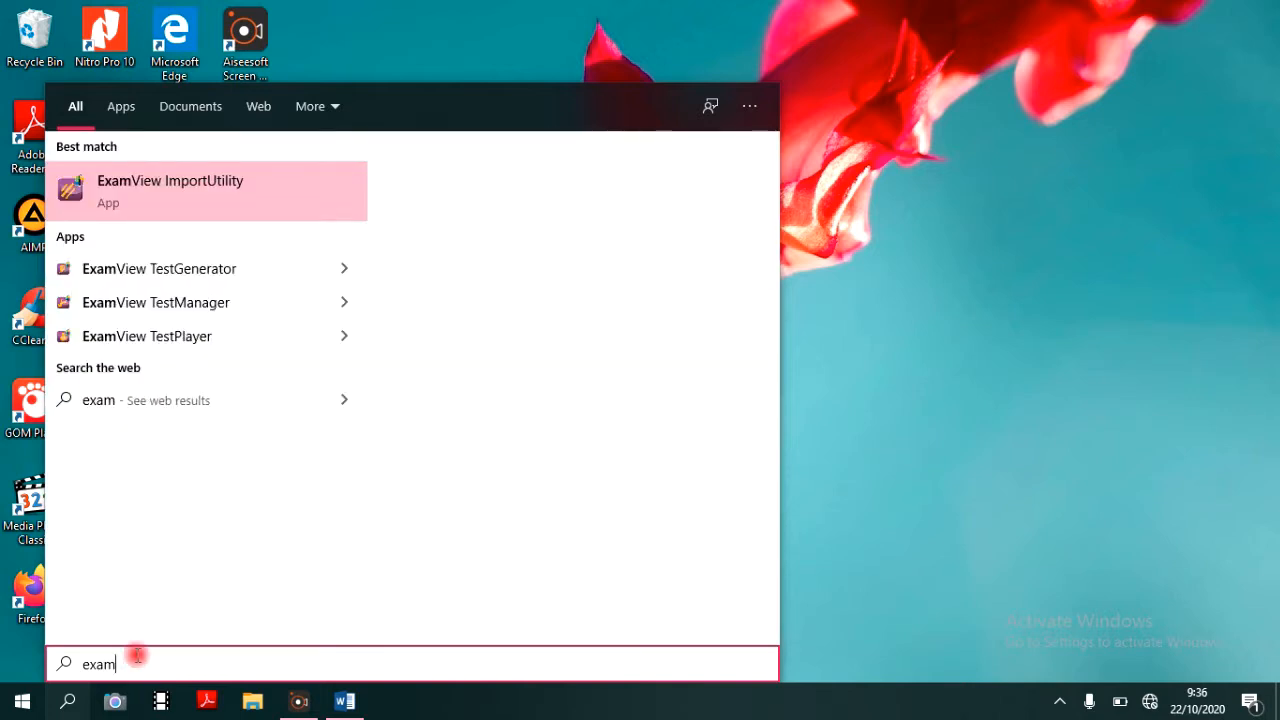
type("view")
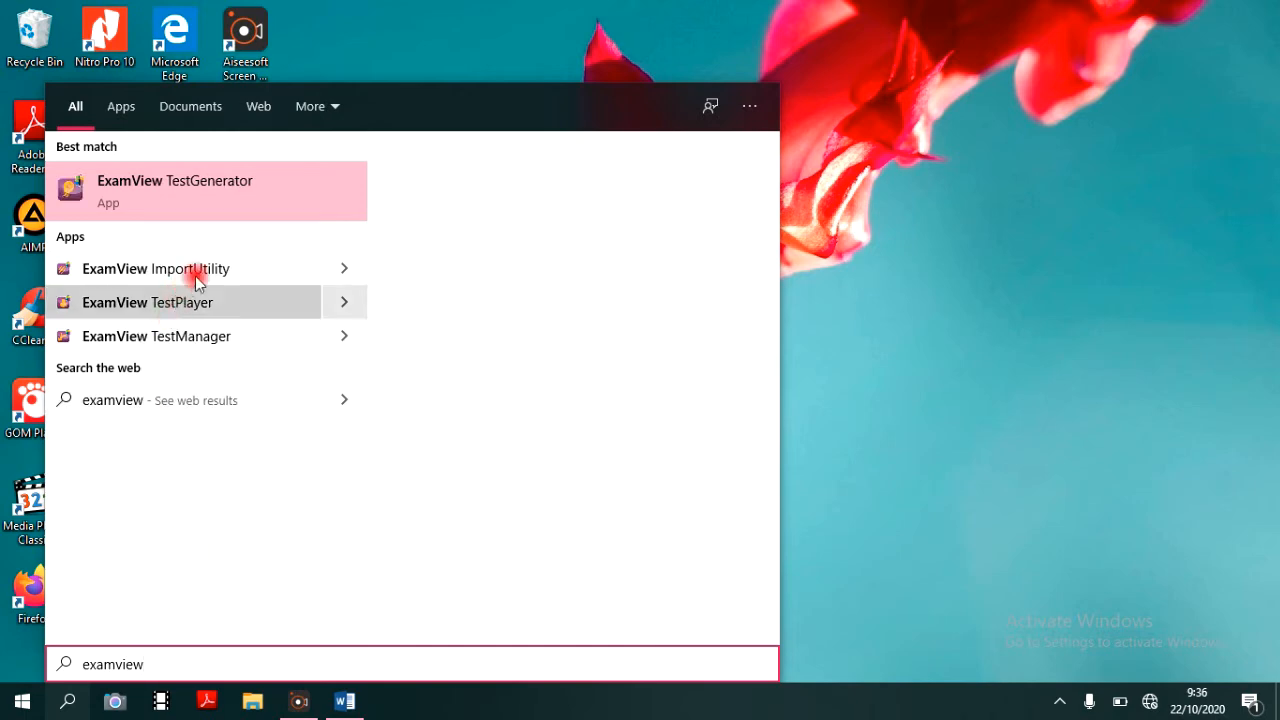
left_click(201, 270)
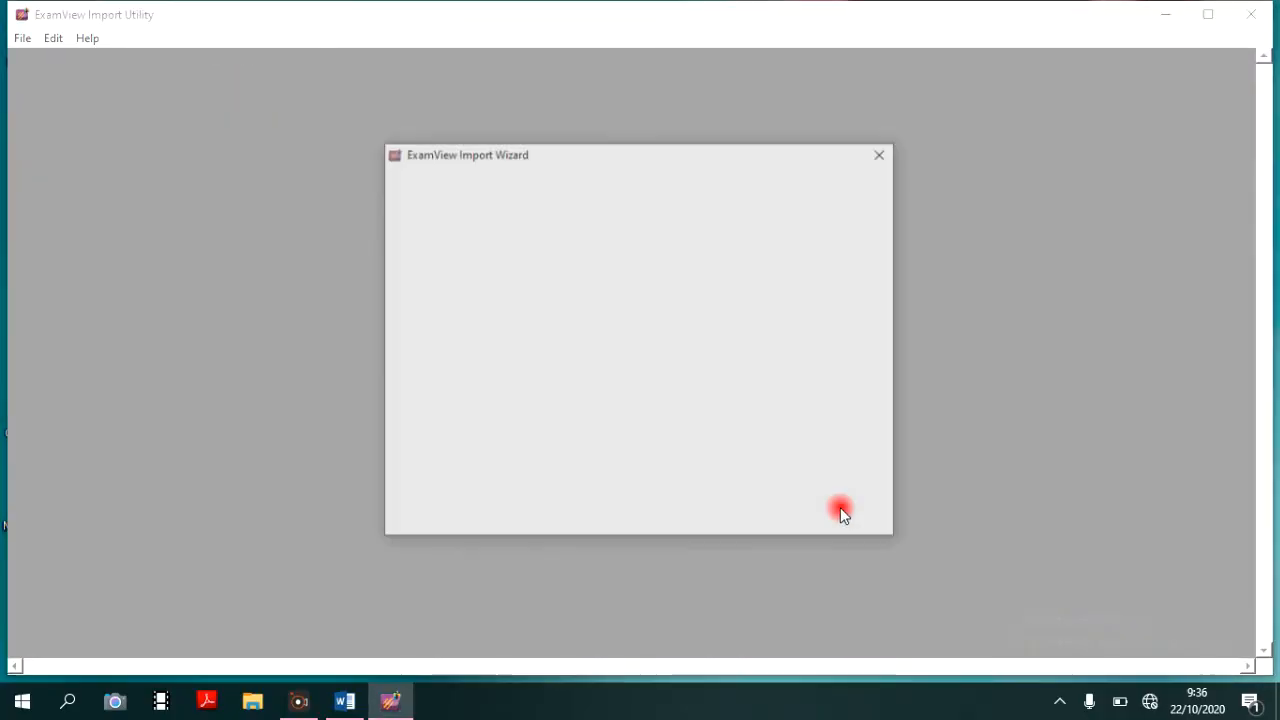
- Start the import wizard and set the source folder for the RTF files to C:\bu de
left_click(795, 519)
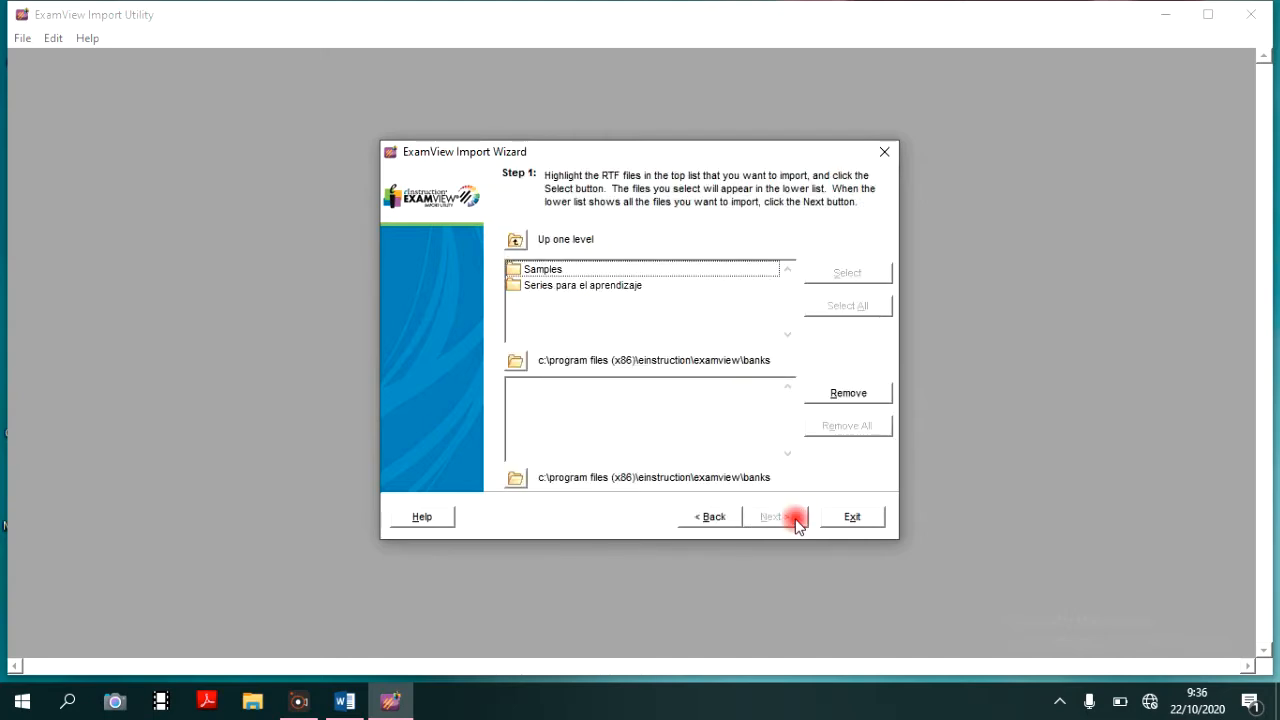
left_click(517, 361)
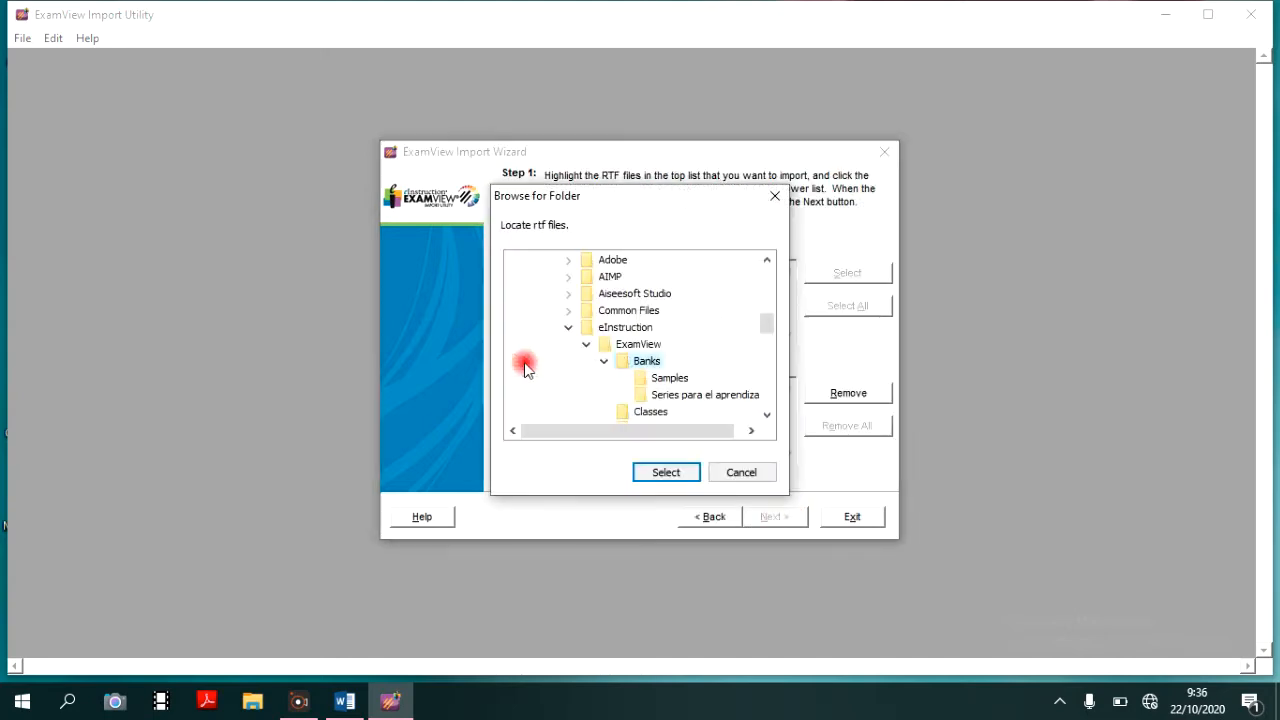
left_click_drag(763, 400, 726, 402)
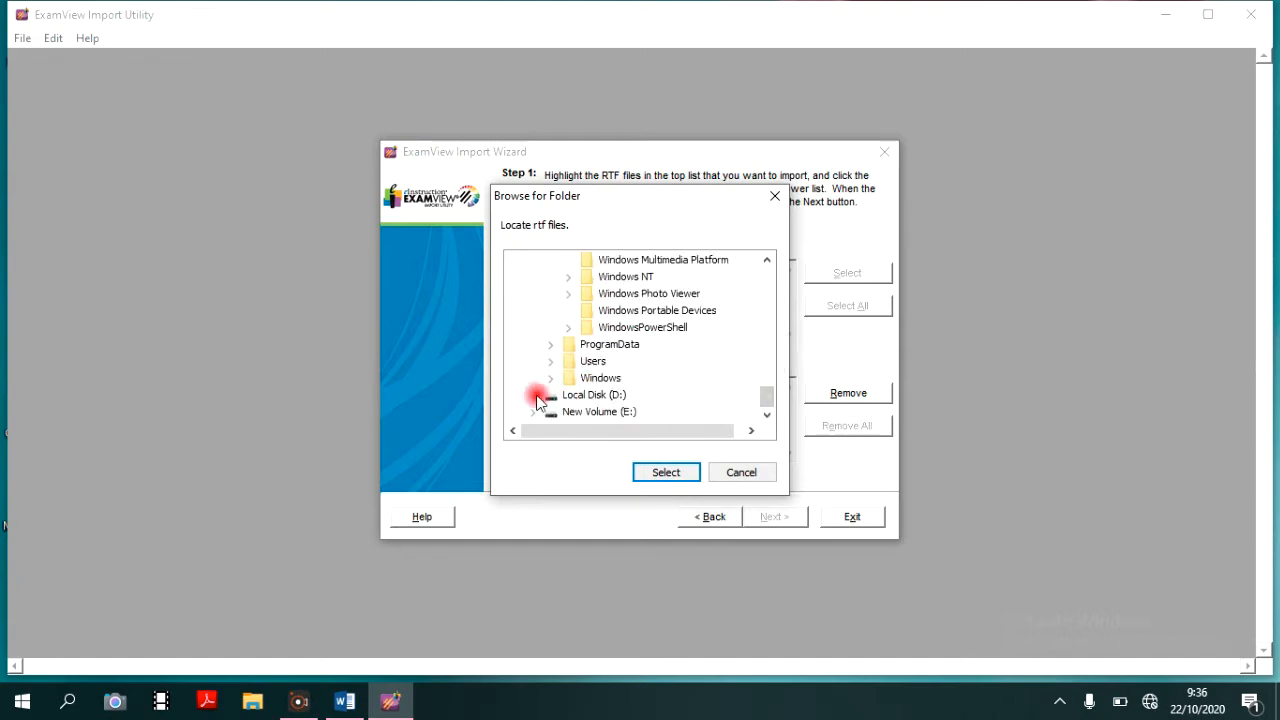
left_click(767, 264)
left_click_drag(767, 264, 766, 274)
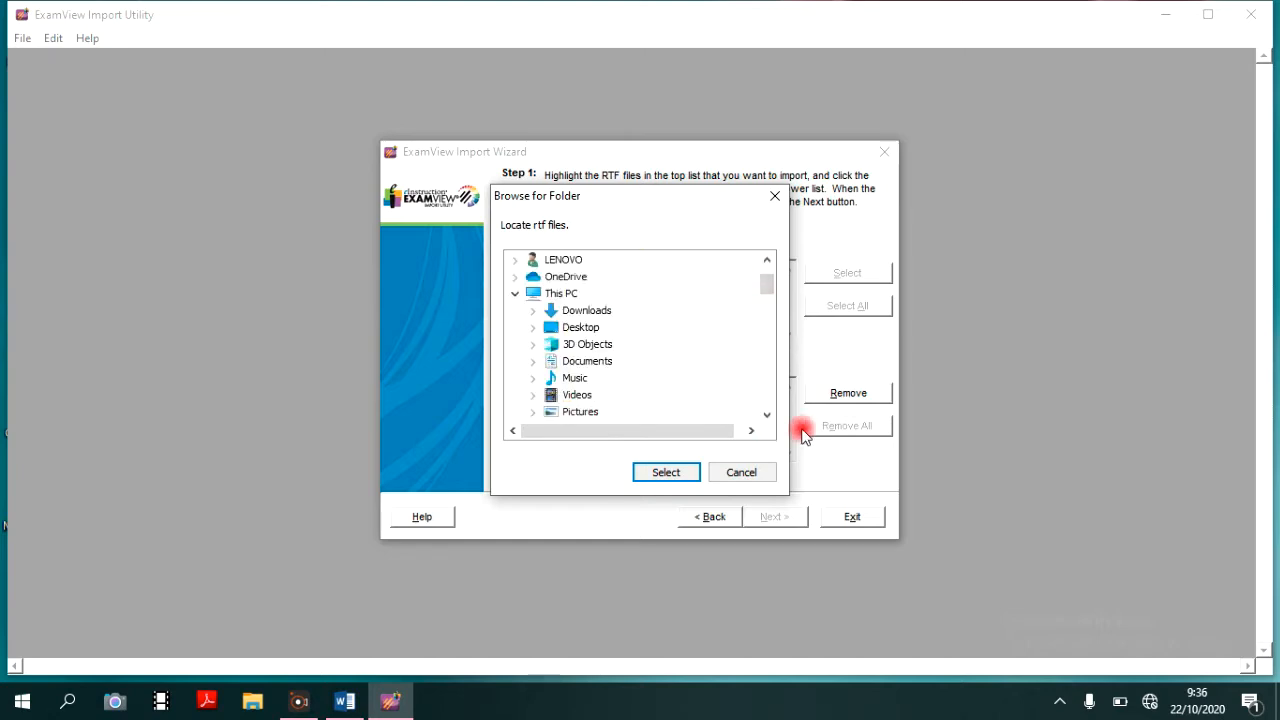
left_click(767, 414)
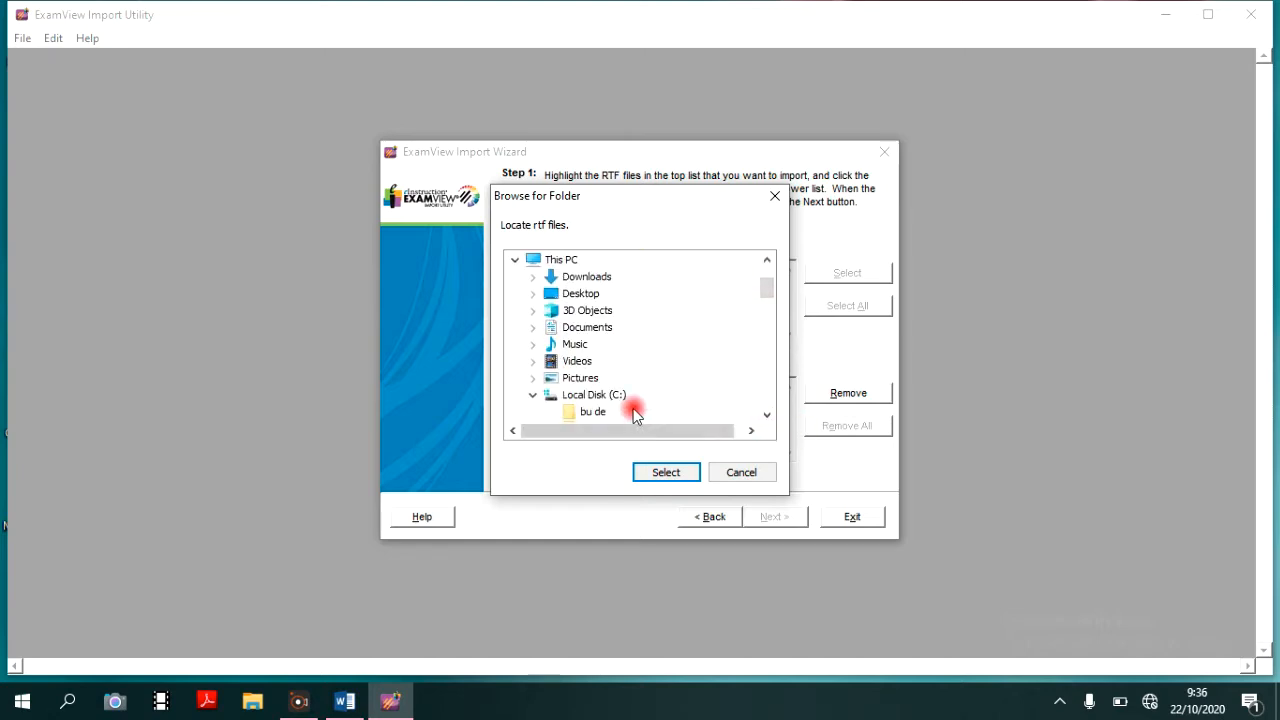
left_click(587, 414)
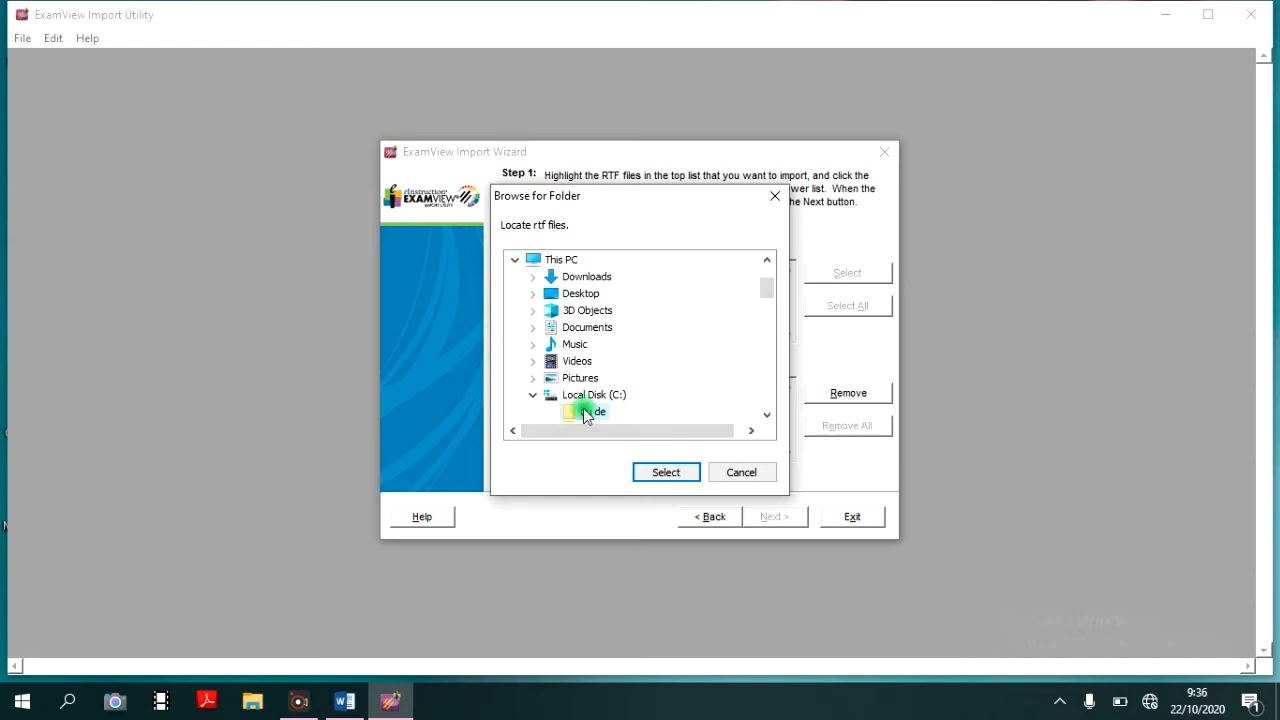
left_click(658, 472)
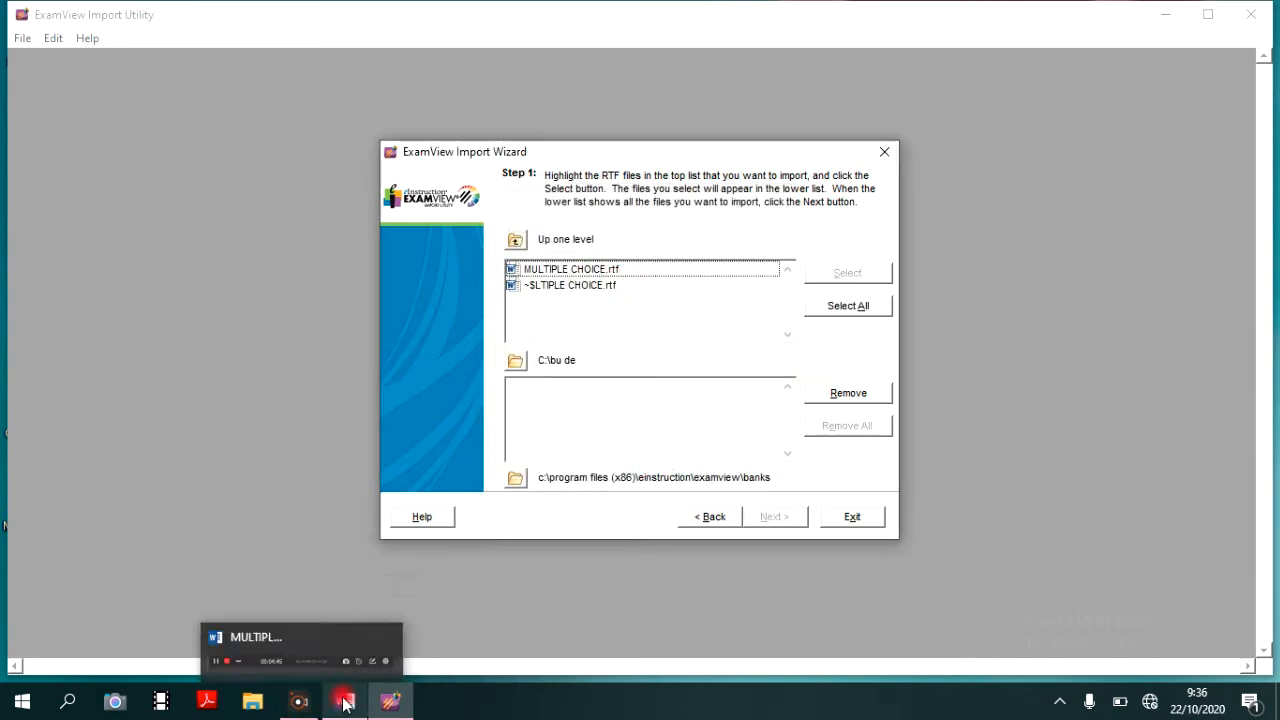
- Switch to Word, close MULTIPLE CHOICE.rtf and return to the ExamView Import Wizard
left_click(372, 617)
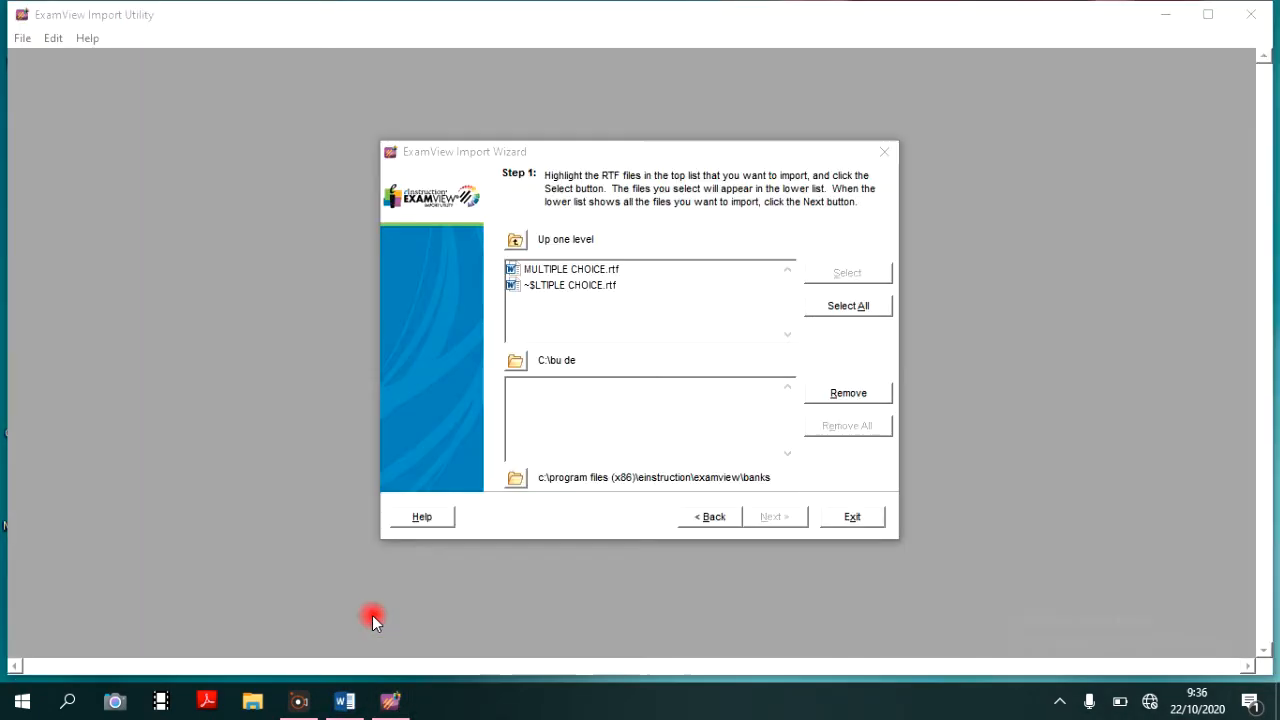
left_click(340, 700)
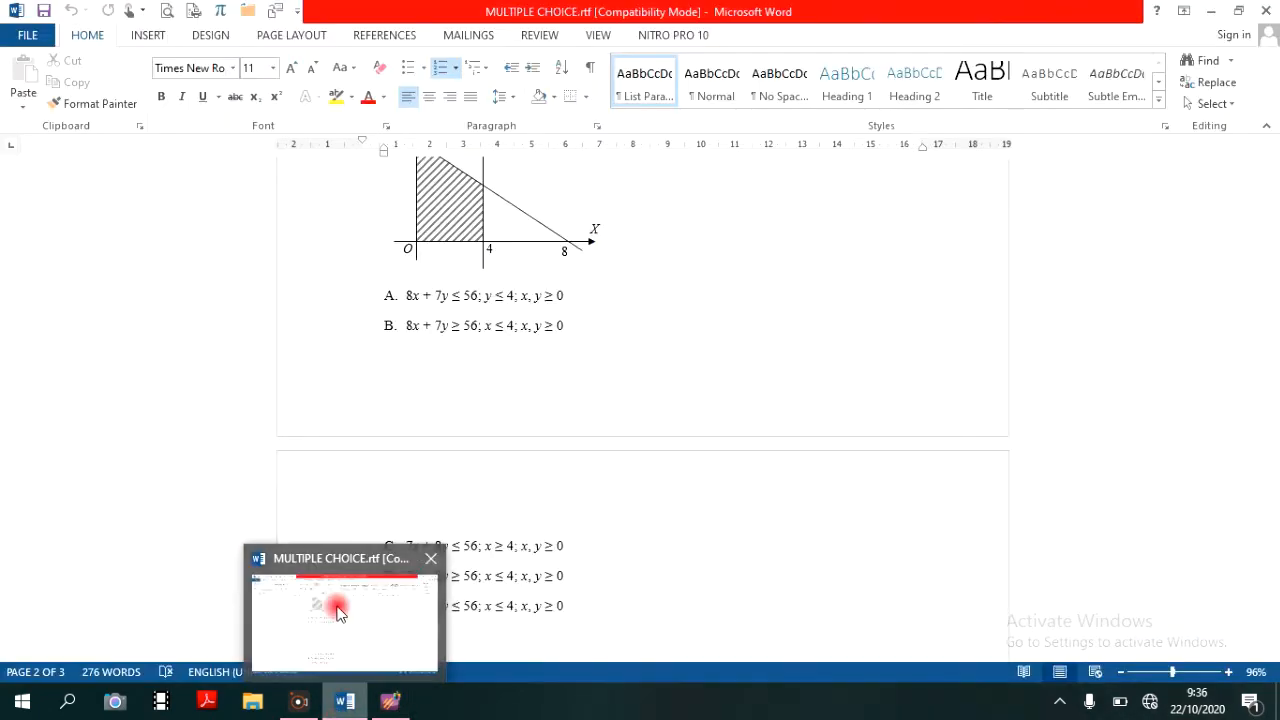
left_click(248, 10)
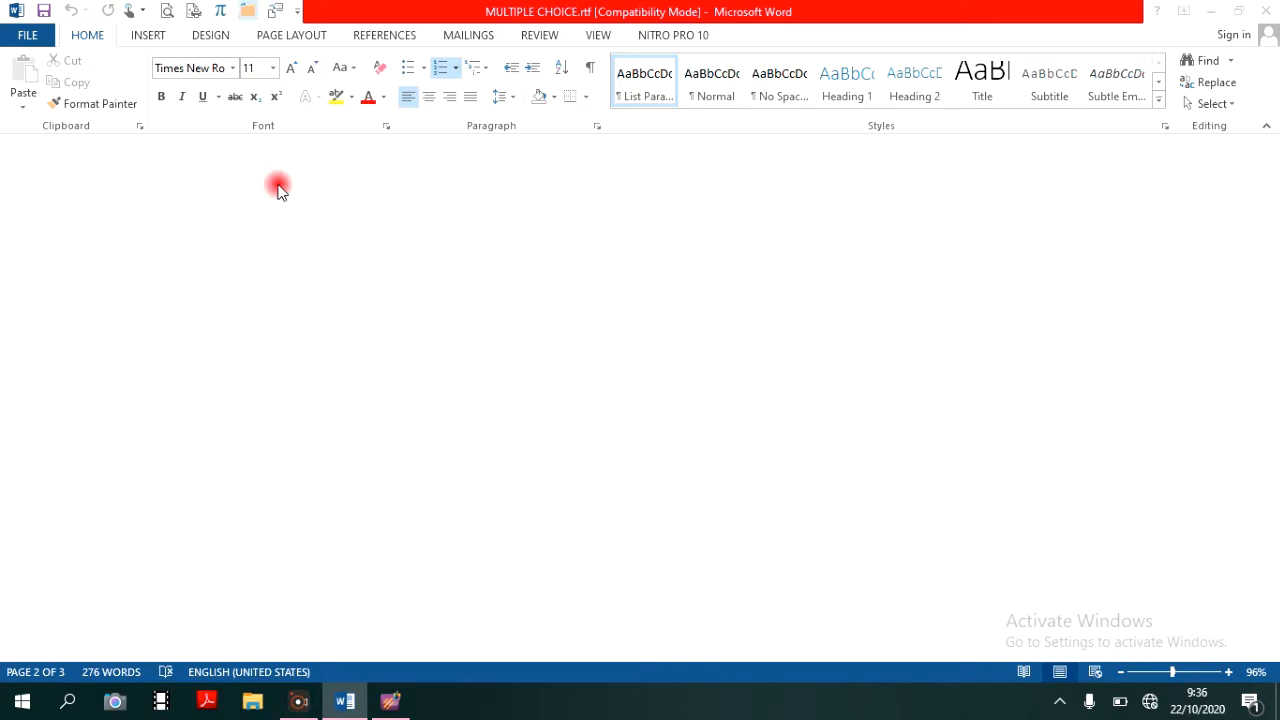
left_click(386, 706)
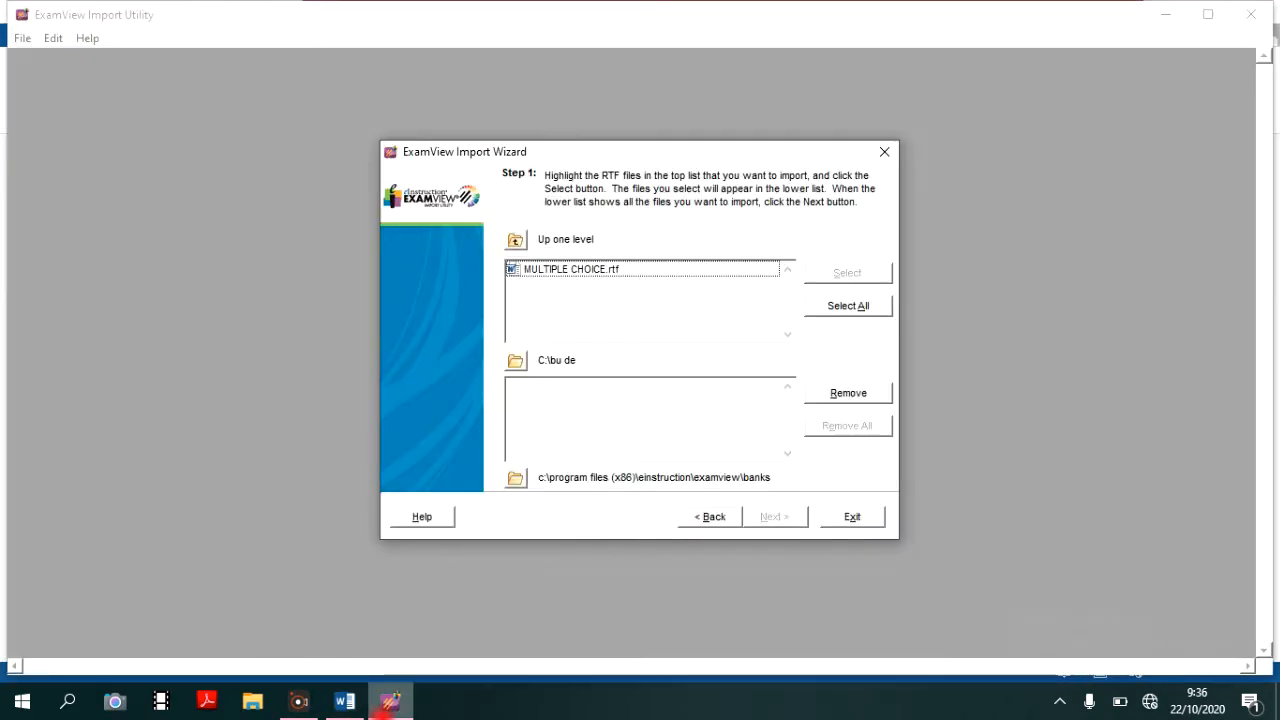
- Add MULTIPLE CHOICE.rtf to the files to import and set the folder for converted bank files to C:\bu de
double_click(566, 270)
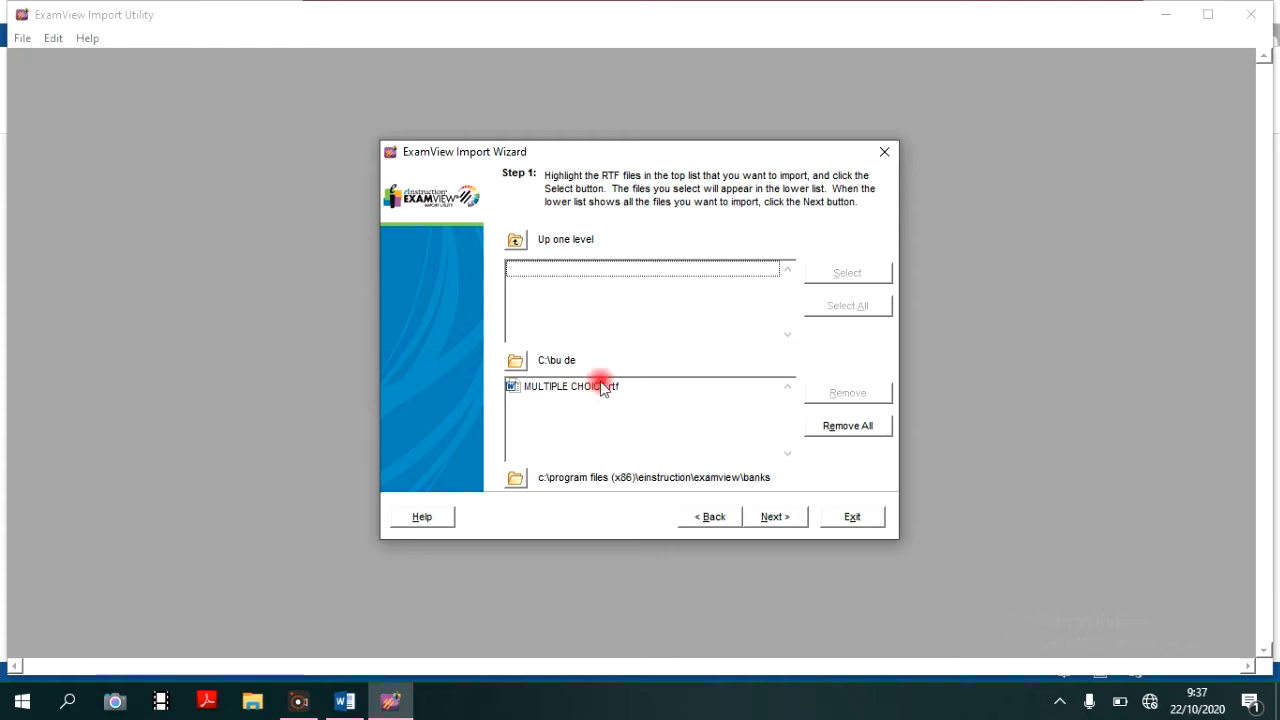
left_click(517, 479)
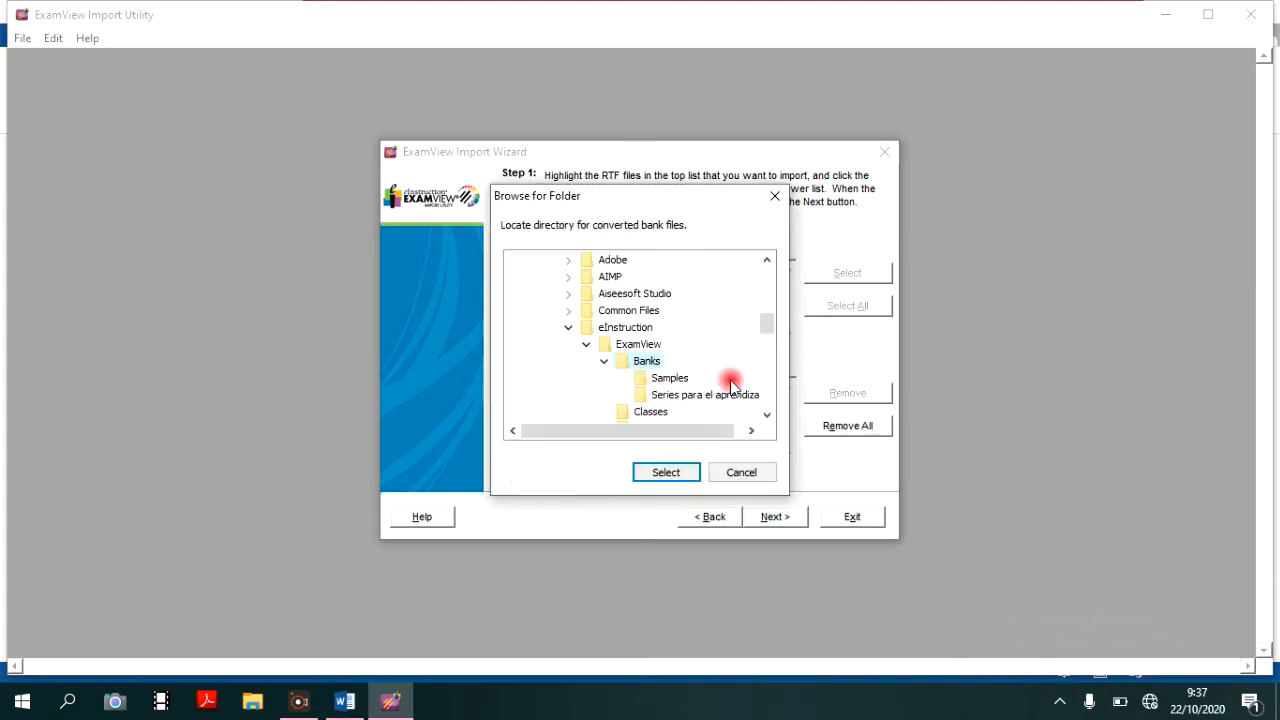
left_click(766, 282)
left_click(766, 282)
left_click(766, 288)
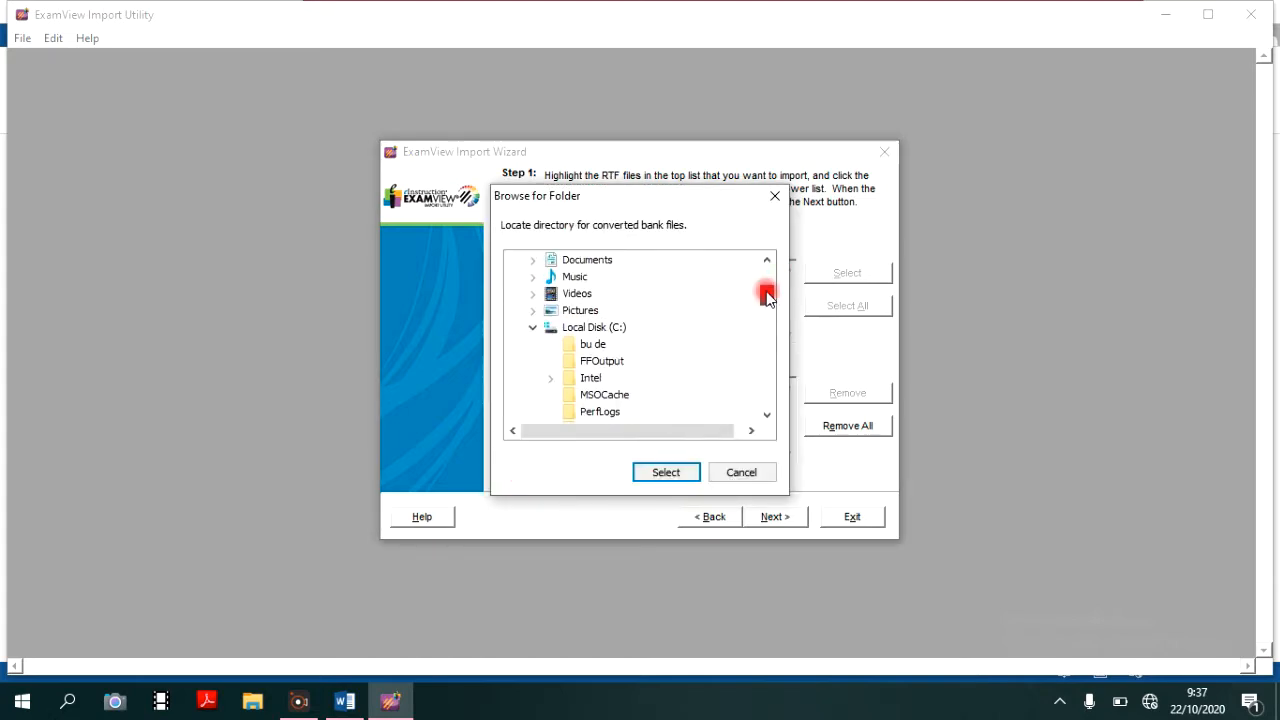
left_click(598, 344)
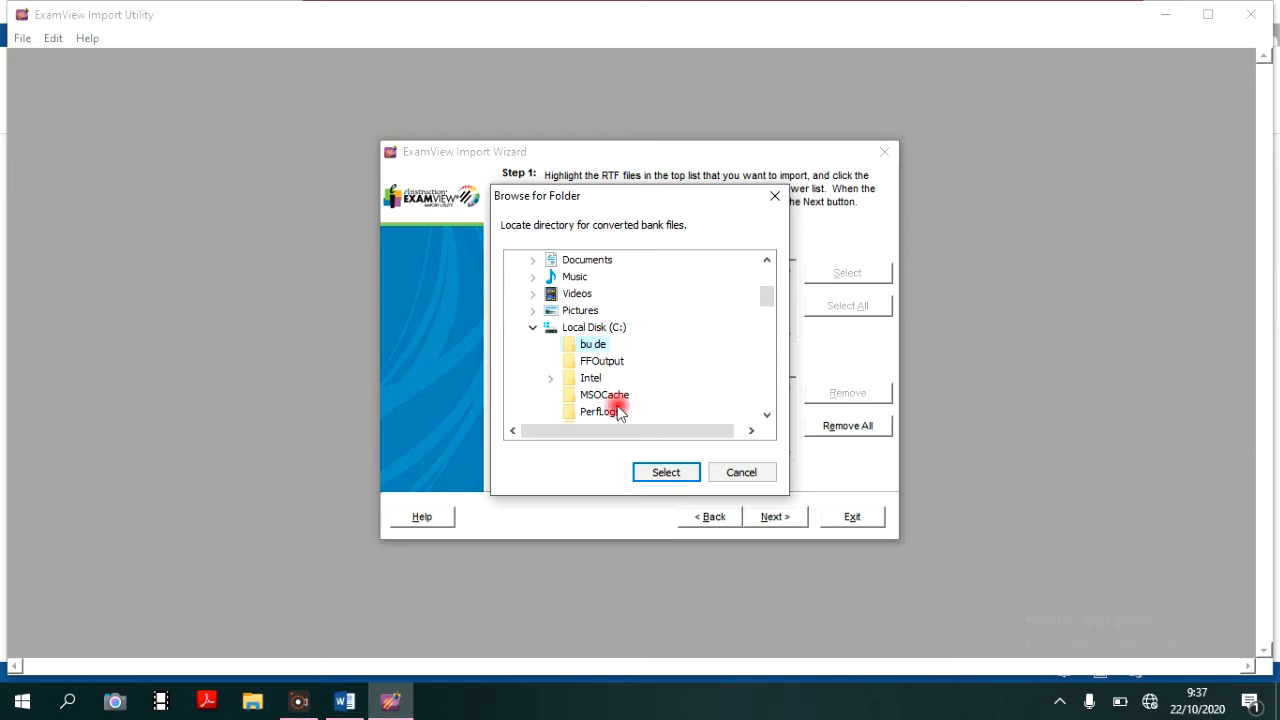
left_click(662, 472)
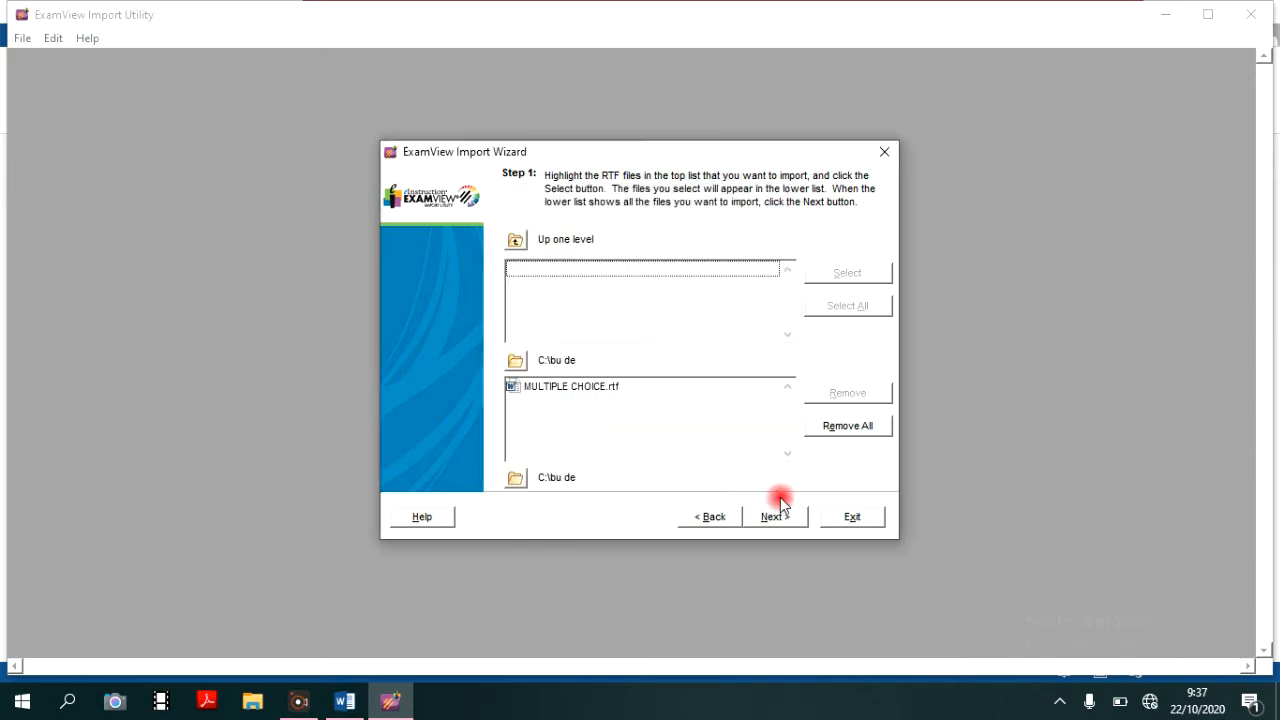
- Accept the default question bank preferences and set the answer choice style to A. with a period
left_click(785, 525)
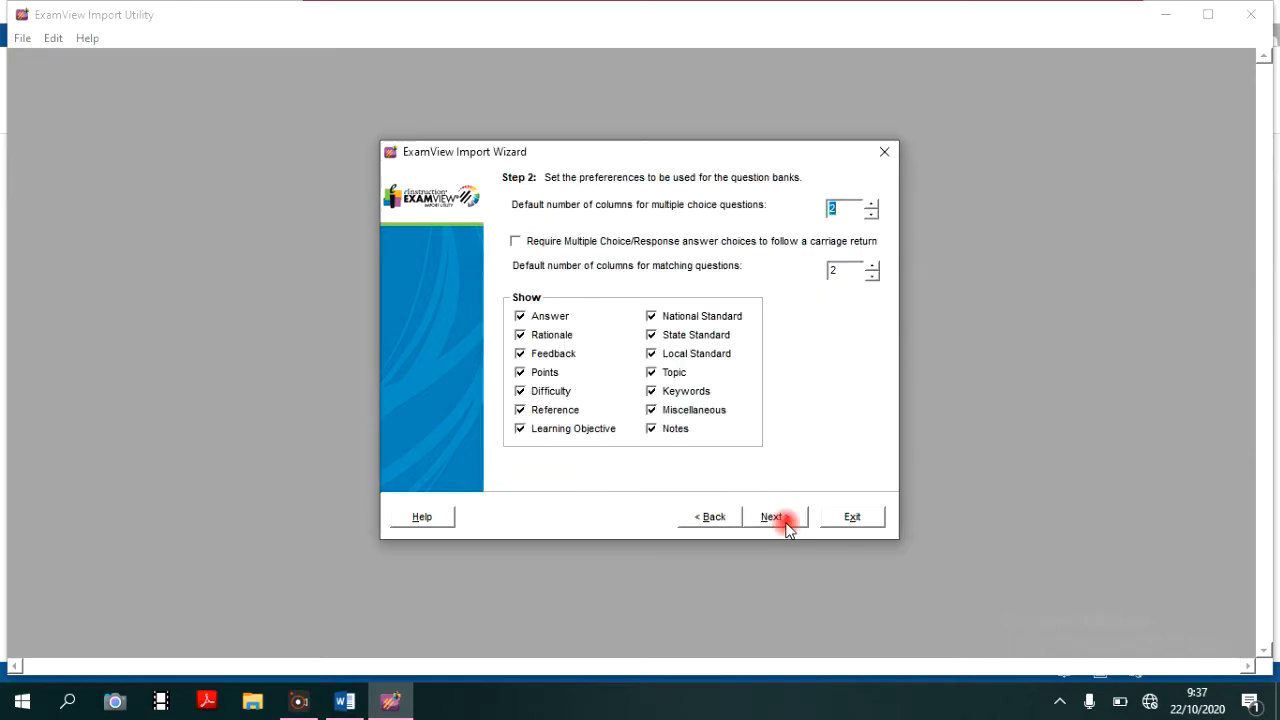
left_click(785, 525)
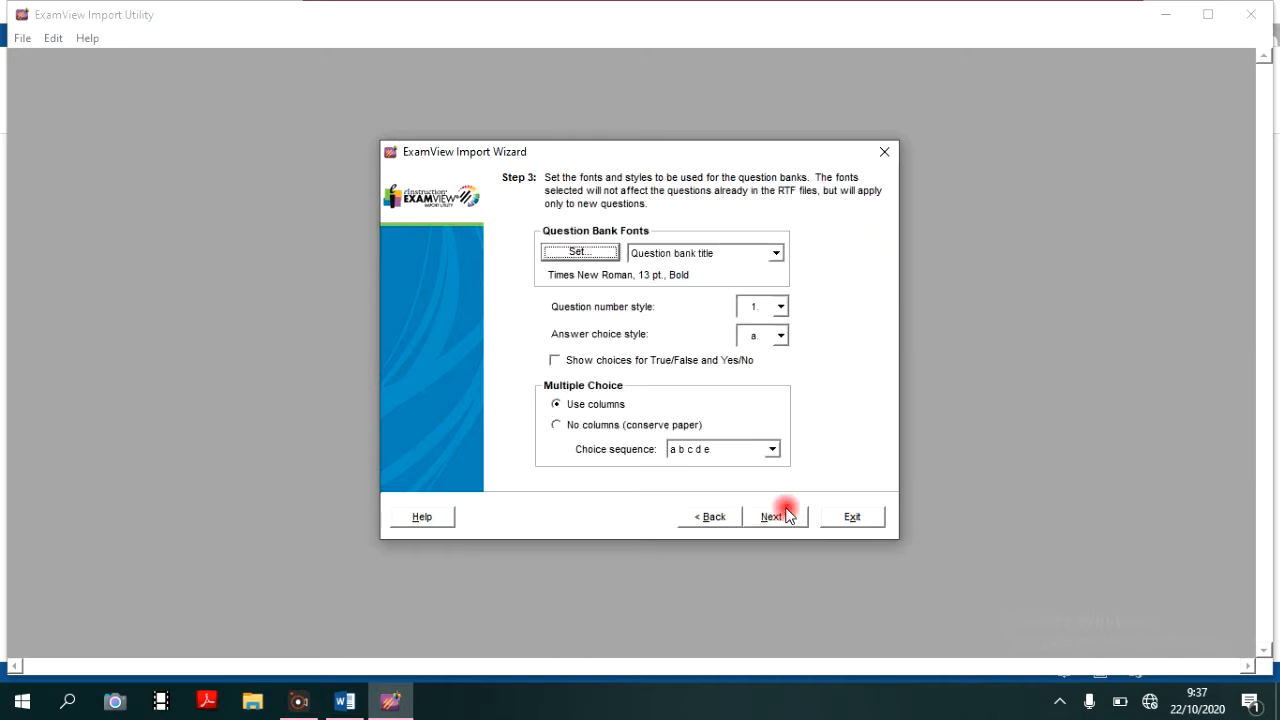
left_click(785, 525)
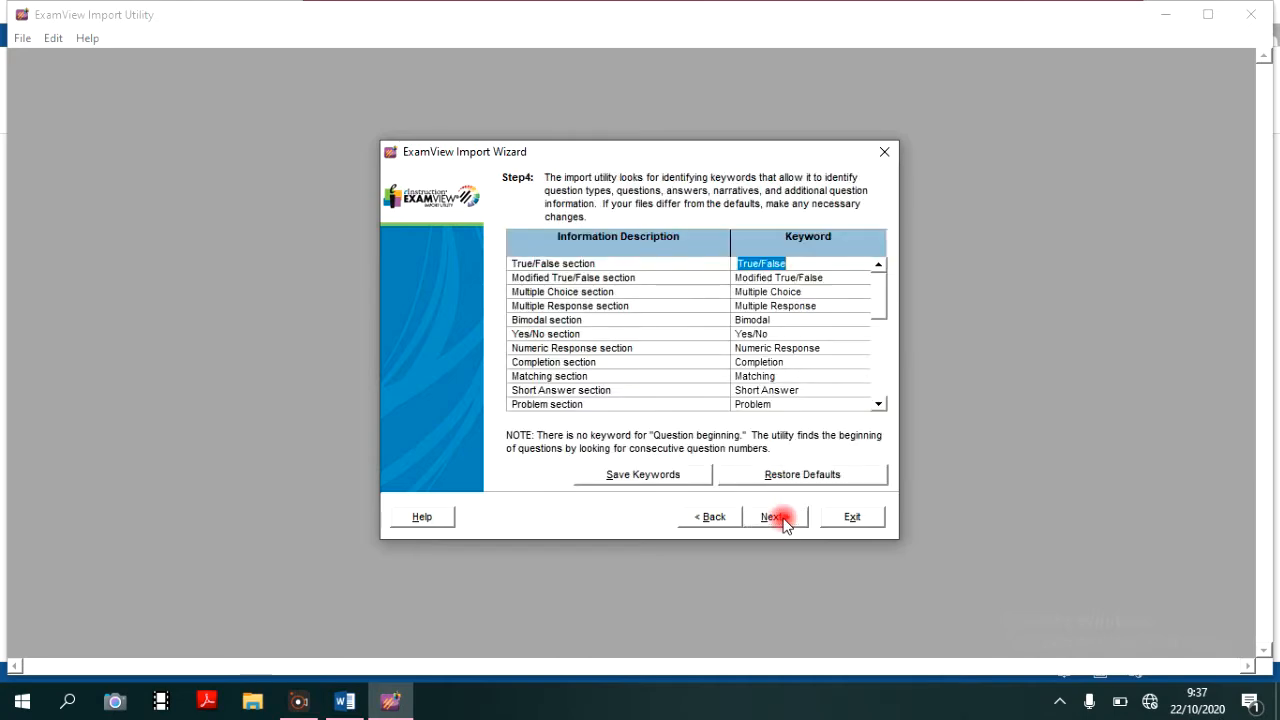
left_click(712, 517)
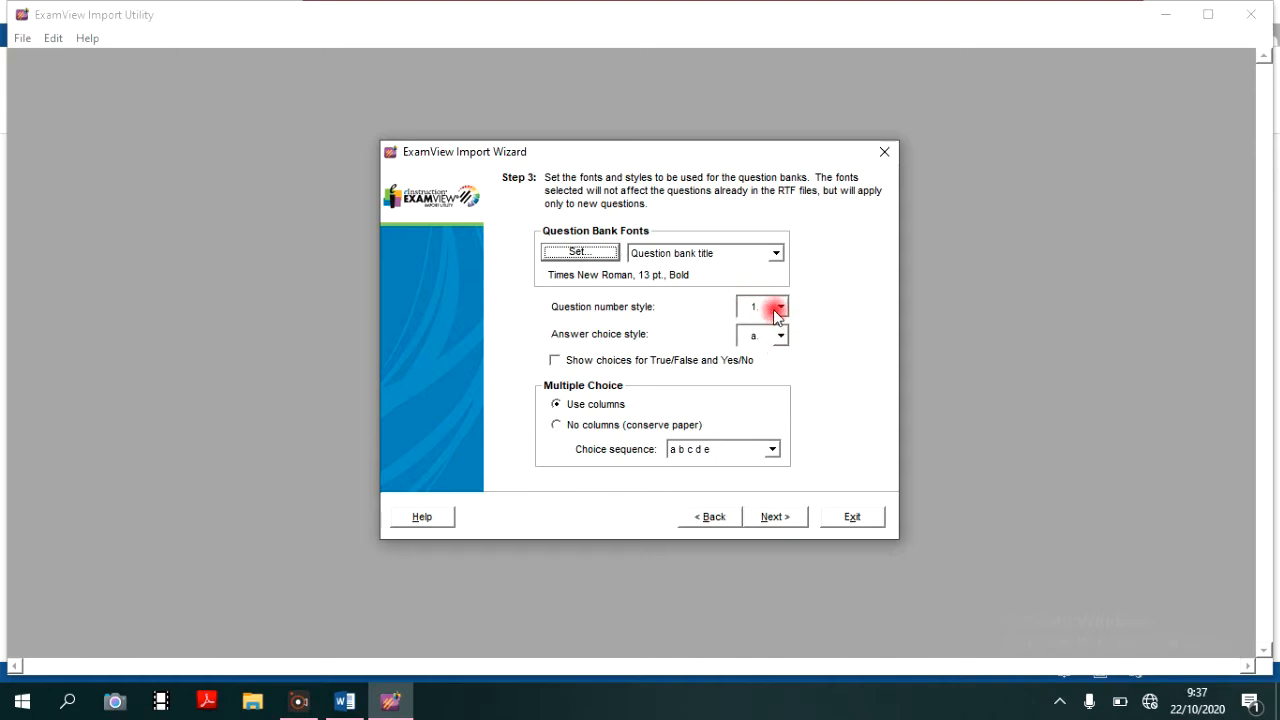
left_click(780, 307)
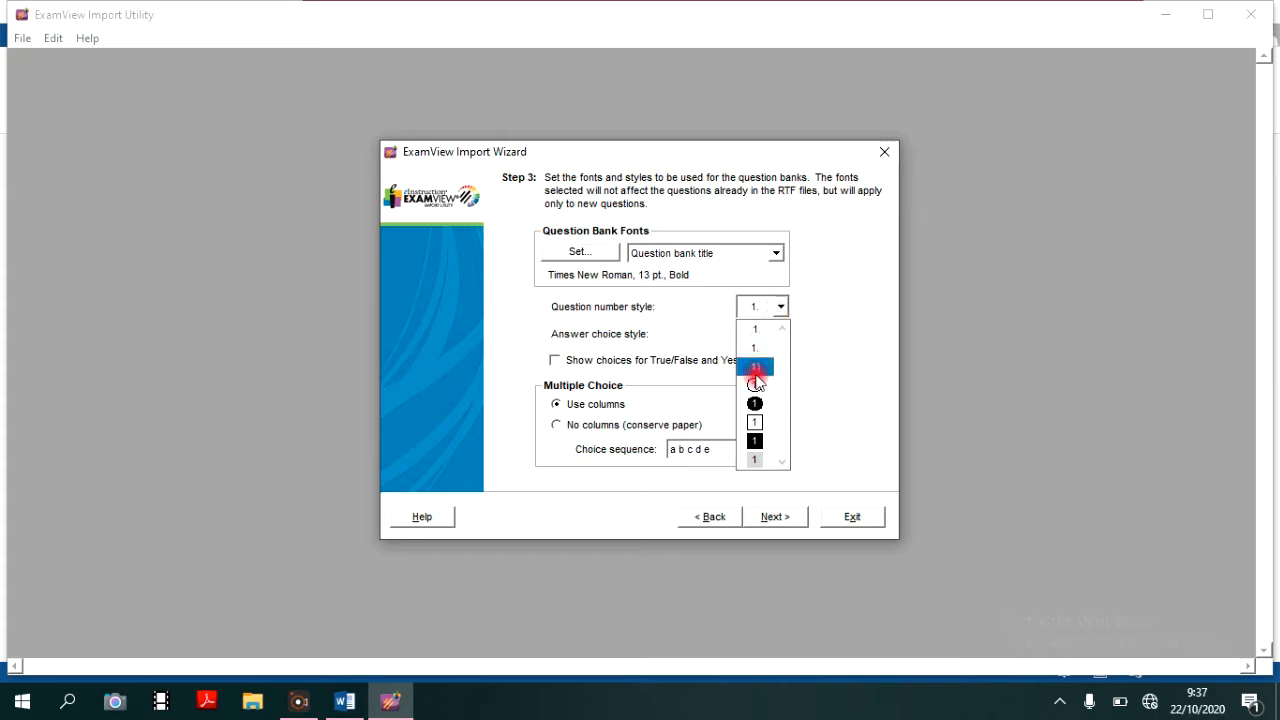
left_click(782, 307)
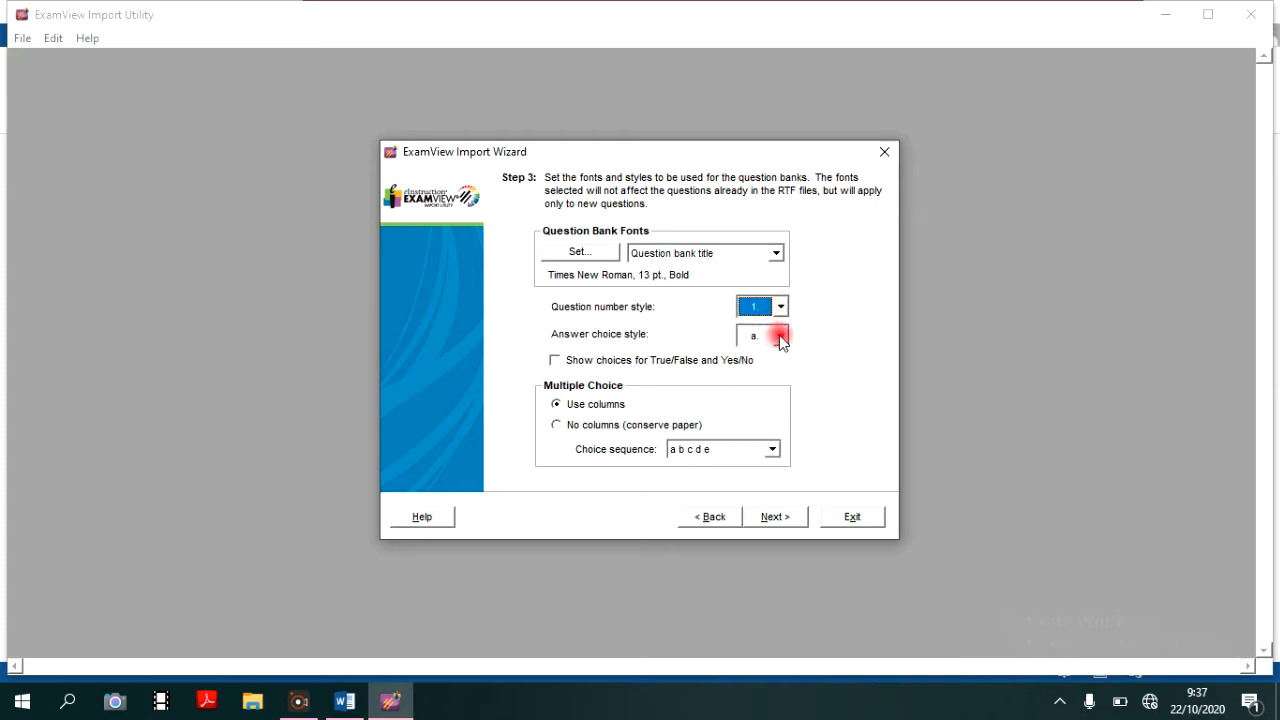
left_click(781, 337)
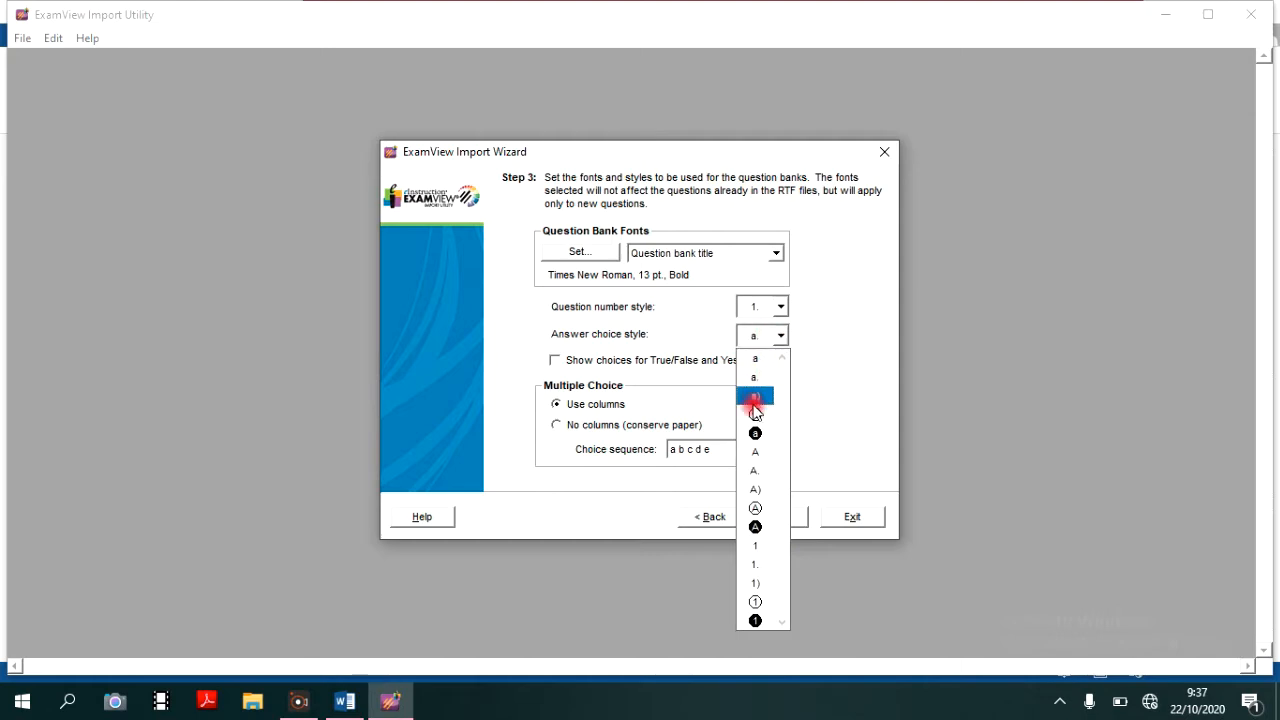
left_click(760, 476)
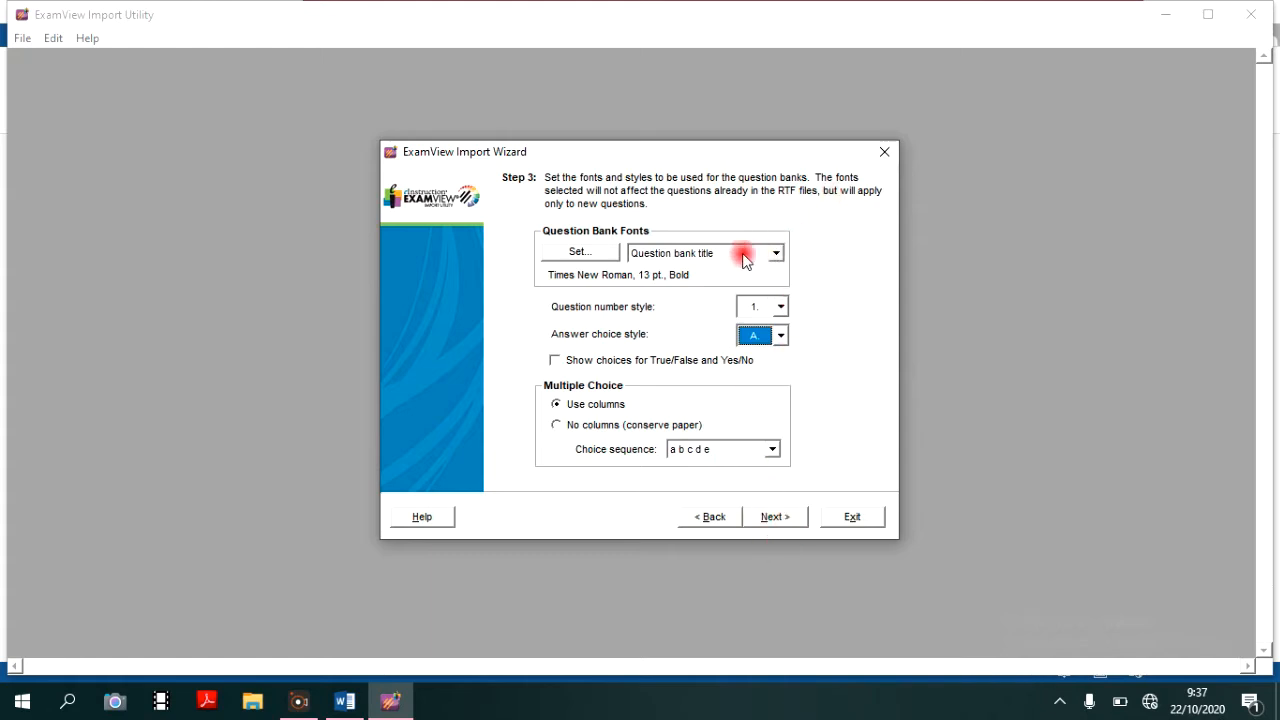
- Examine the question bank title's font settings, including the color and underline choices, and keep them as they are
left_click(602, 258)
left_click(602, 258)
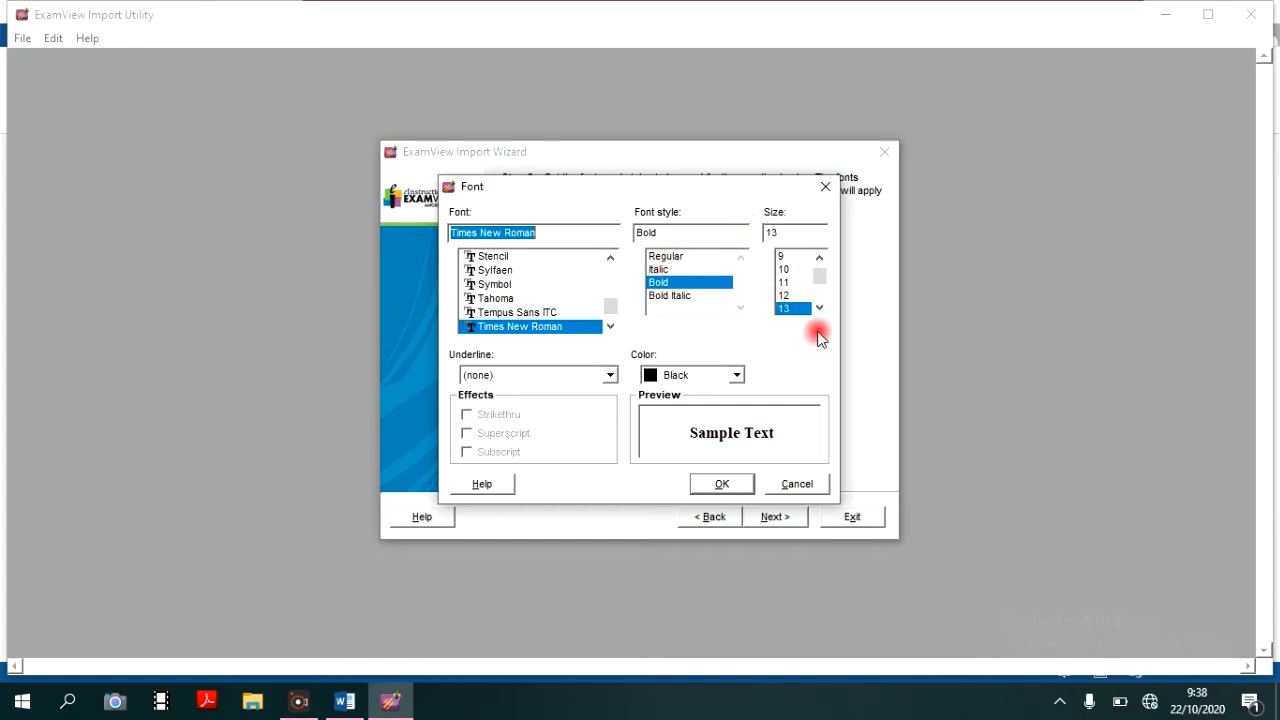
left_click(678, 378)
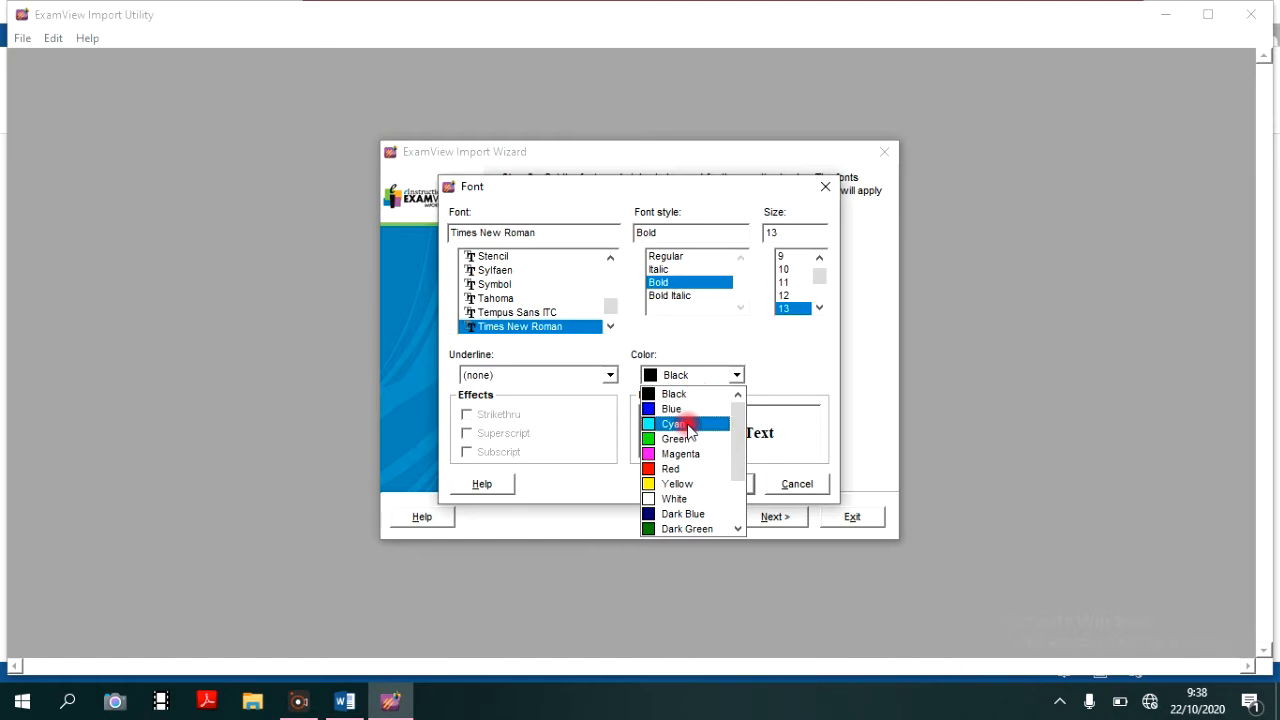
left_click(607, 376)
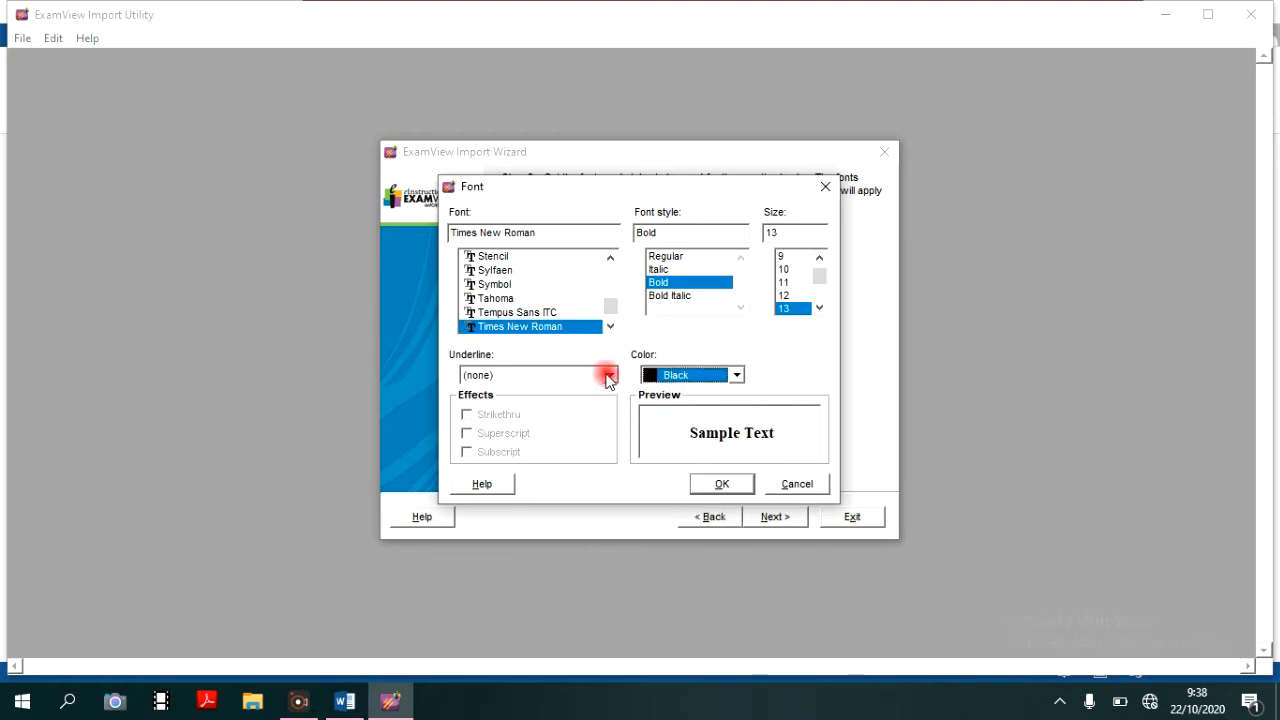
left_click(607, 376)
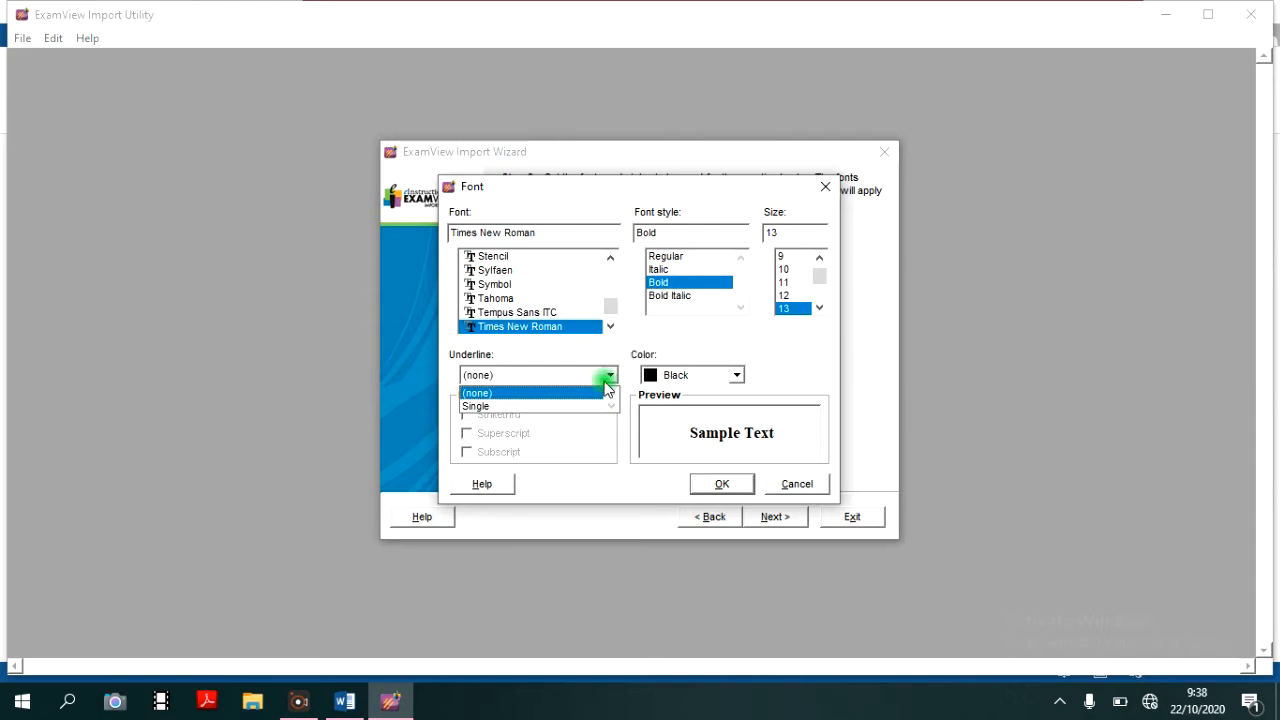
left_click(605, 378)
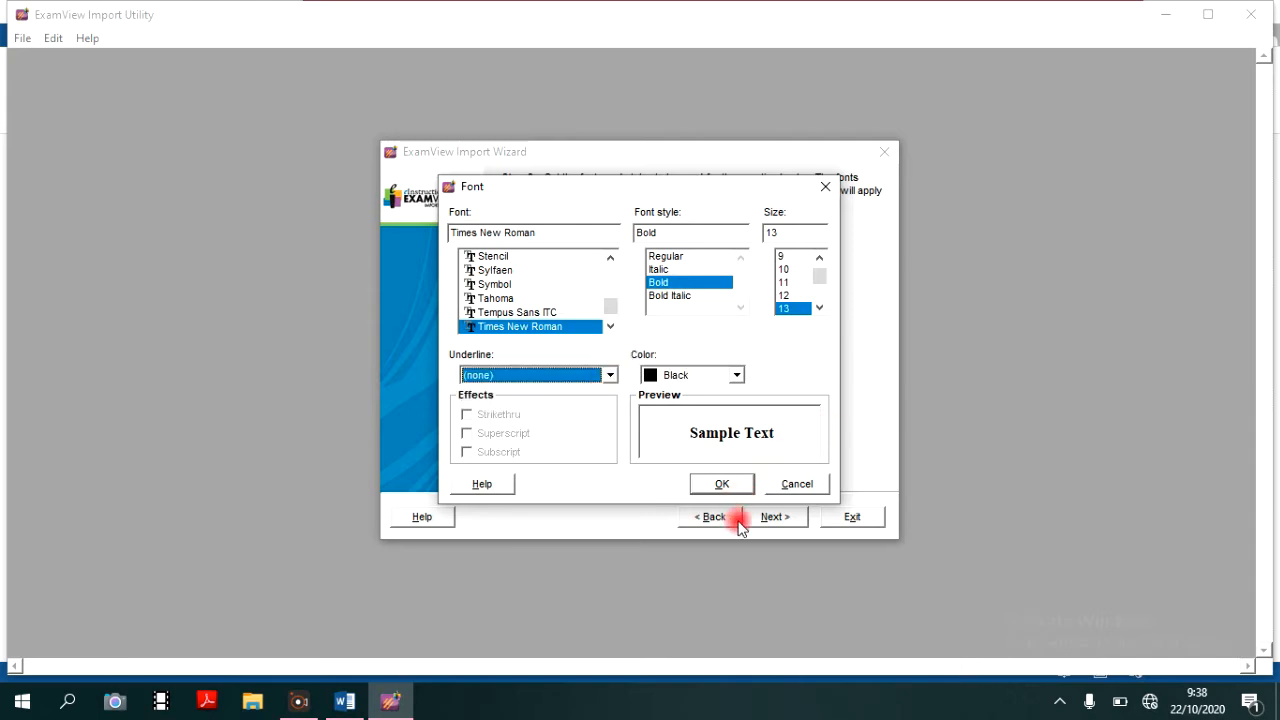
left_click(724, 484)
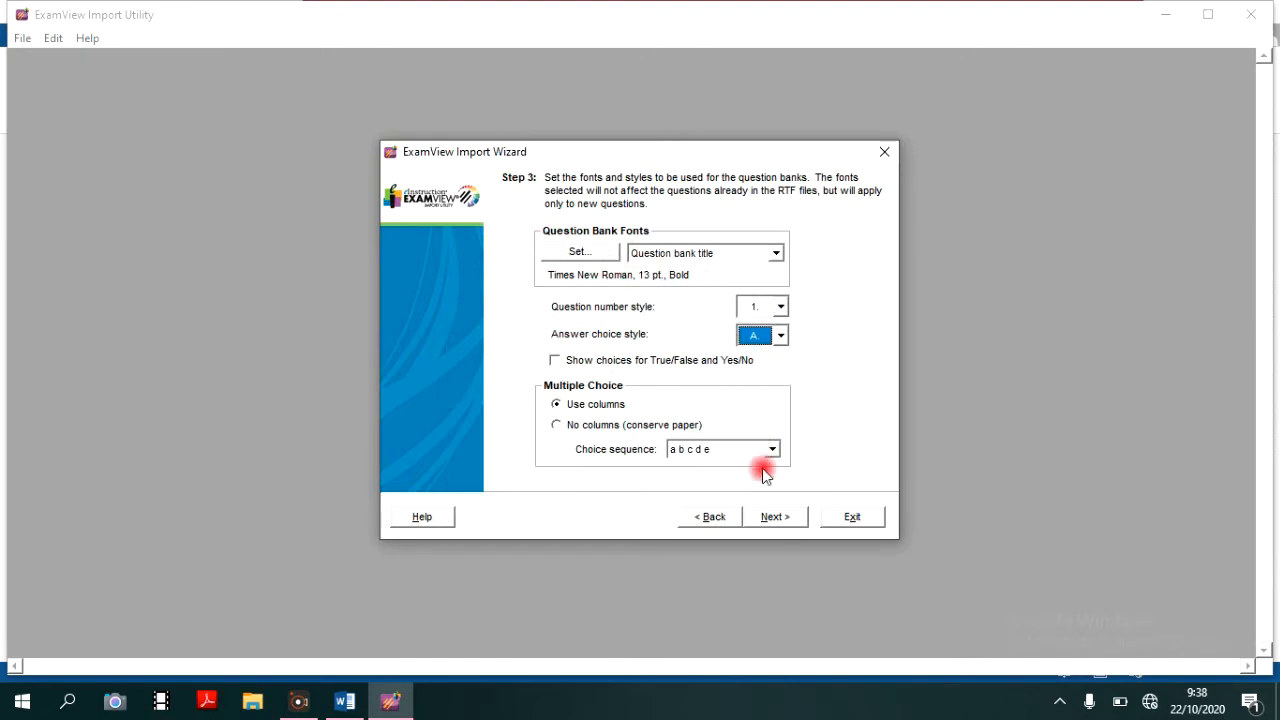
- Import MULTIPLE CHOICE.rtf with the default keywords and highlight the ANS: label in the import report
left_click(776, 518)
left_click(776, 517)
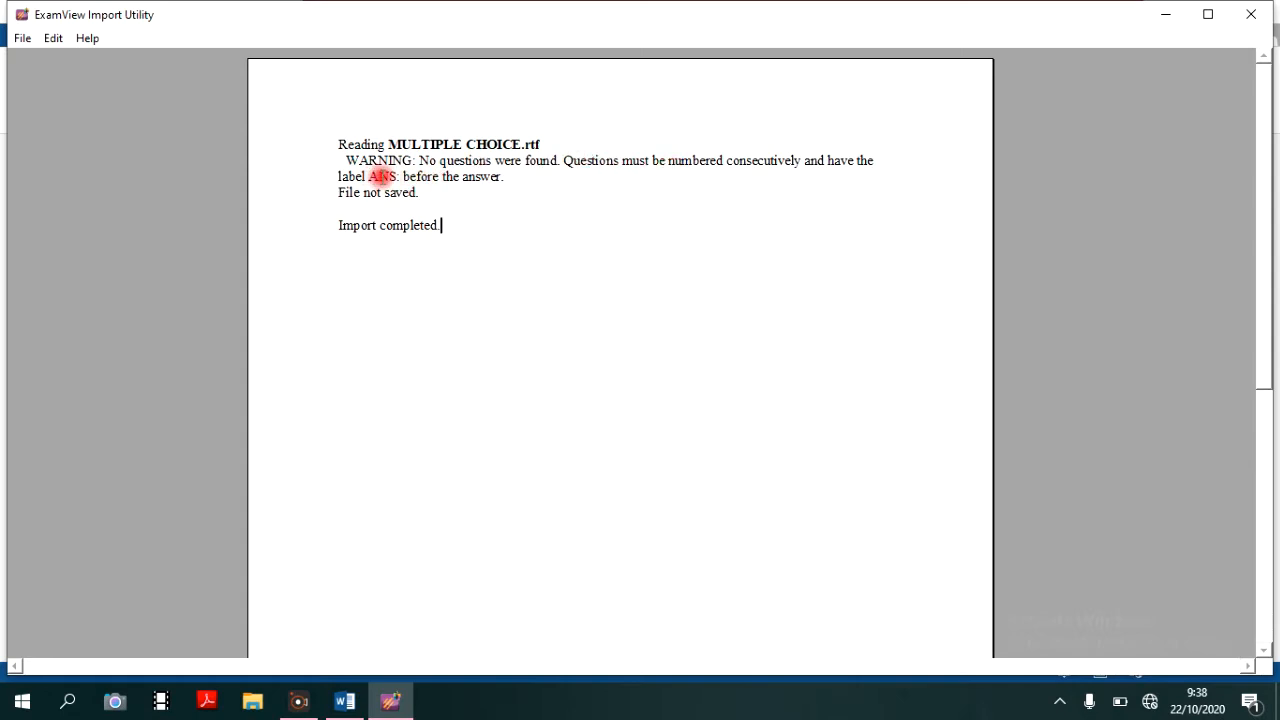
left_click_drag(369, 176, 406, 176)
- Switch to Word and reopen MULTIPLE CHOICE.rtf from the bu de folder on drive C:
left_click(341, 706)
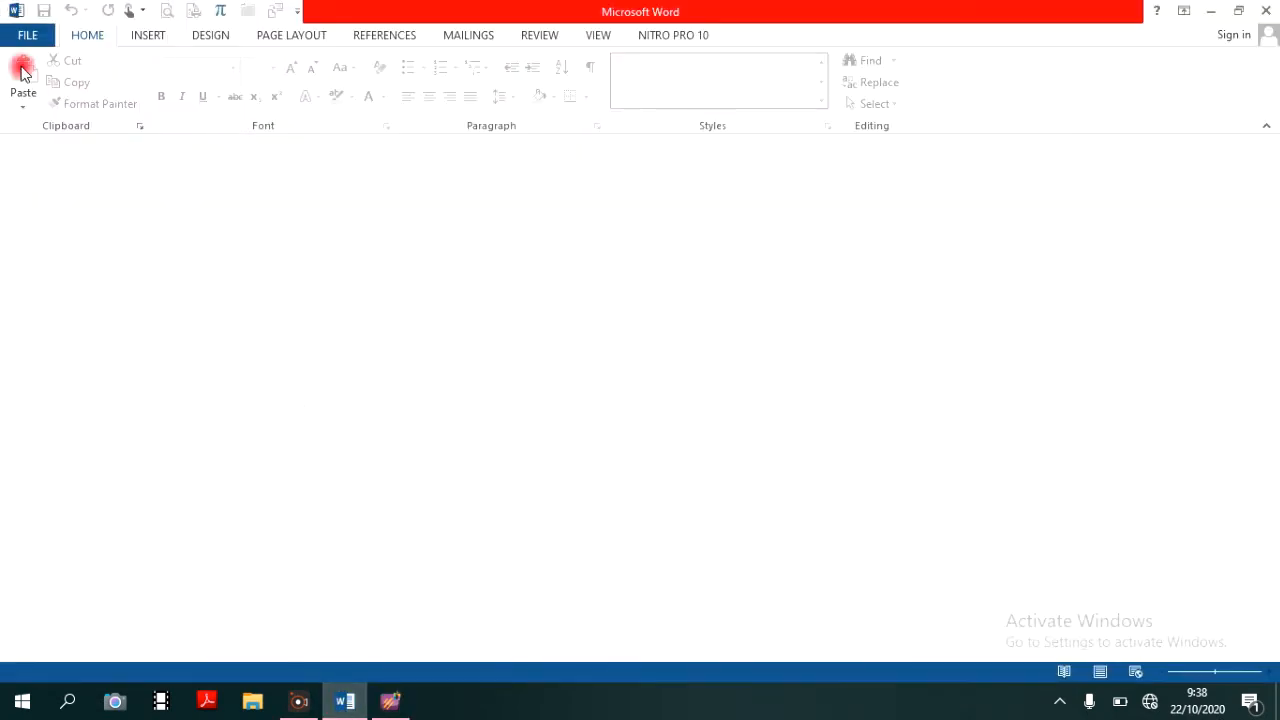
left_click(40, 34)
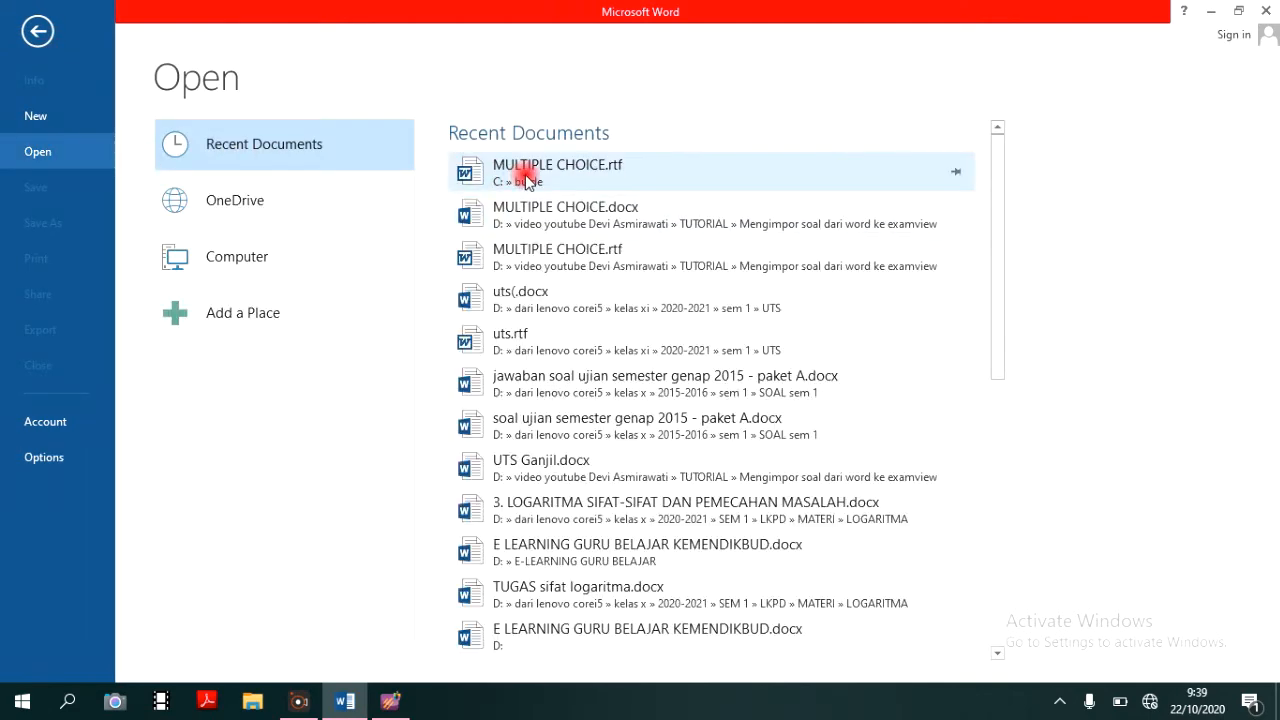
left_click(528, 175)
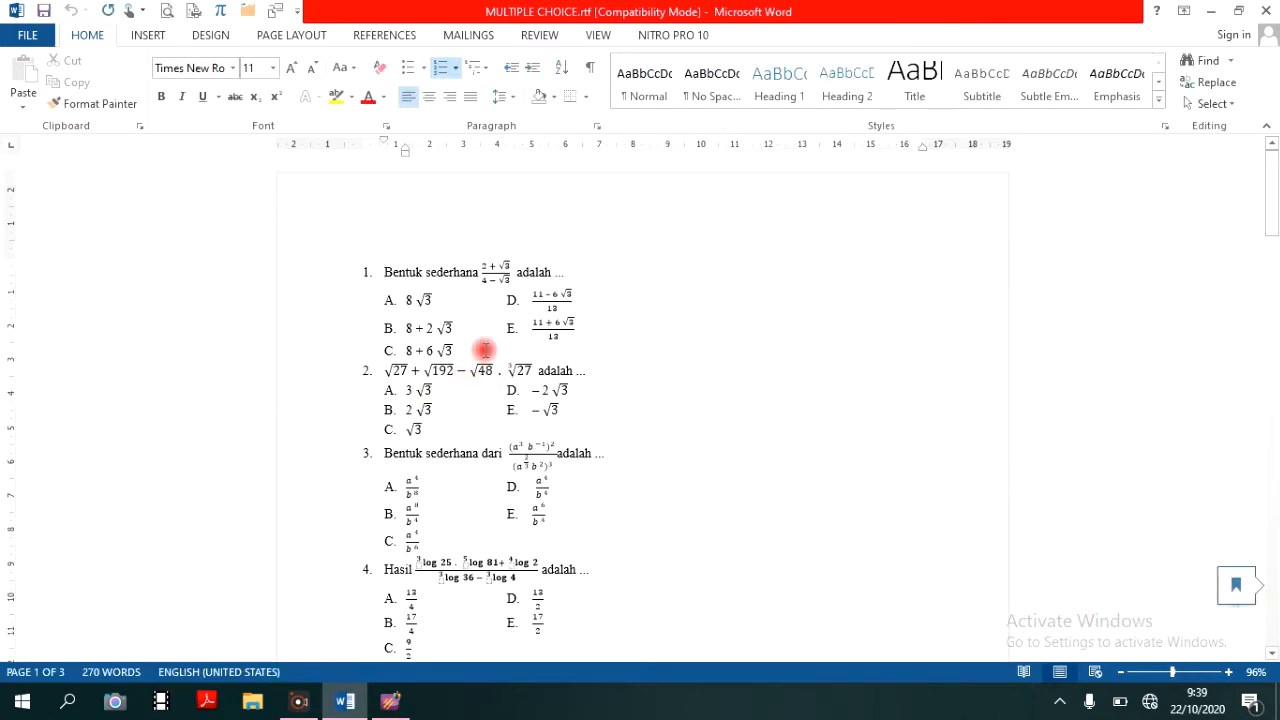
- Add an ANS: line beneath each question, using A for question 1, D for question 2 and E for question 3
key("Return")
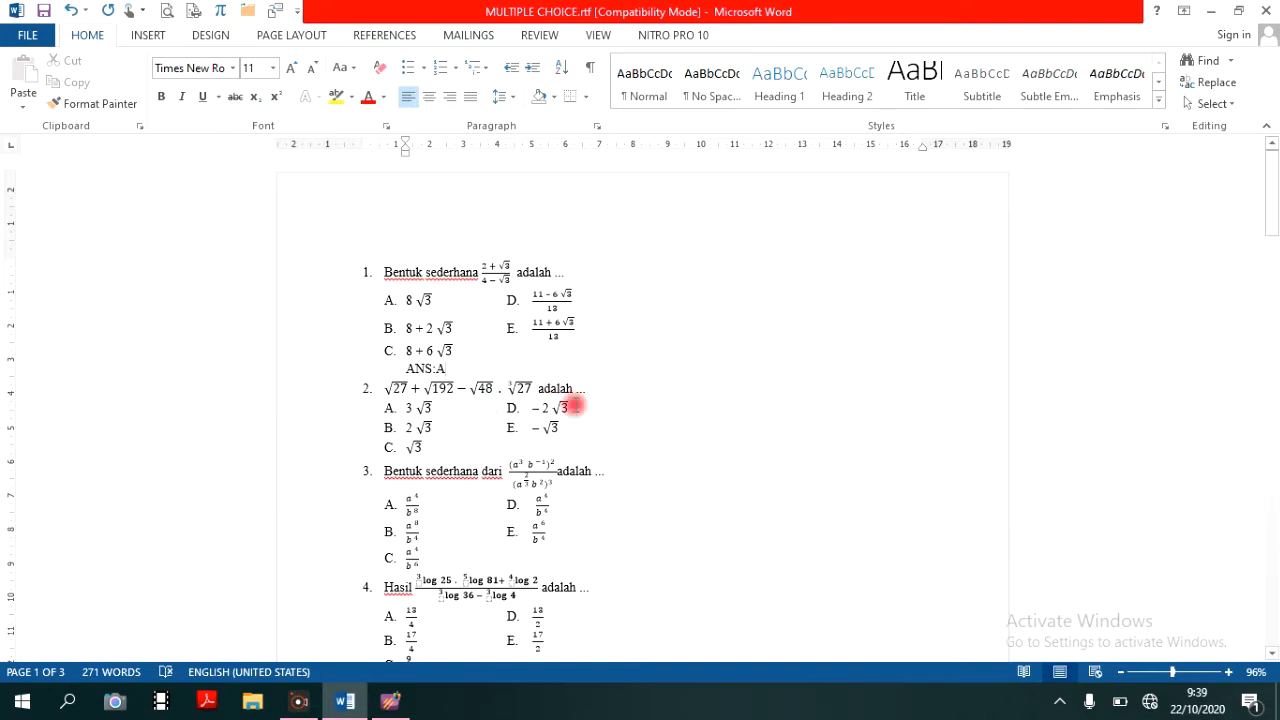
left_click(495, 447)
key("Return")
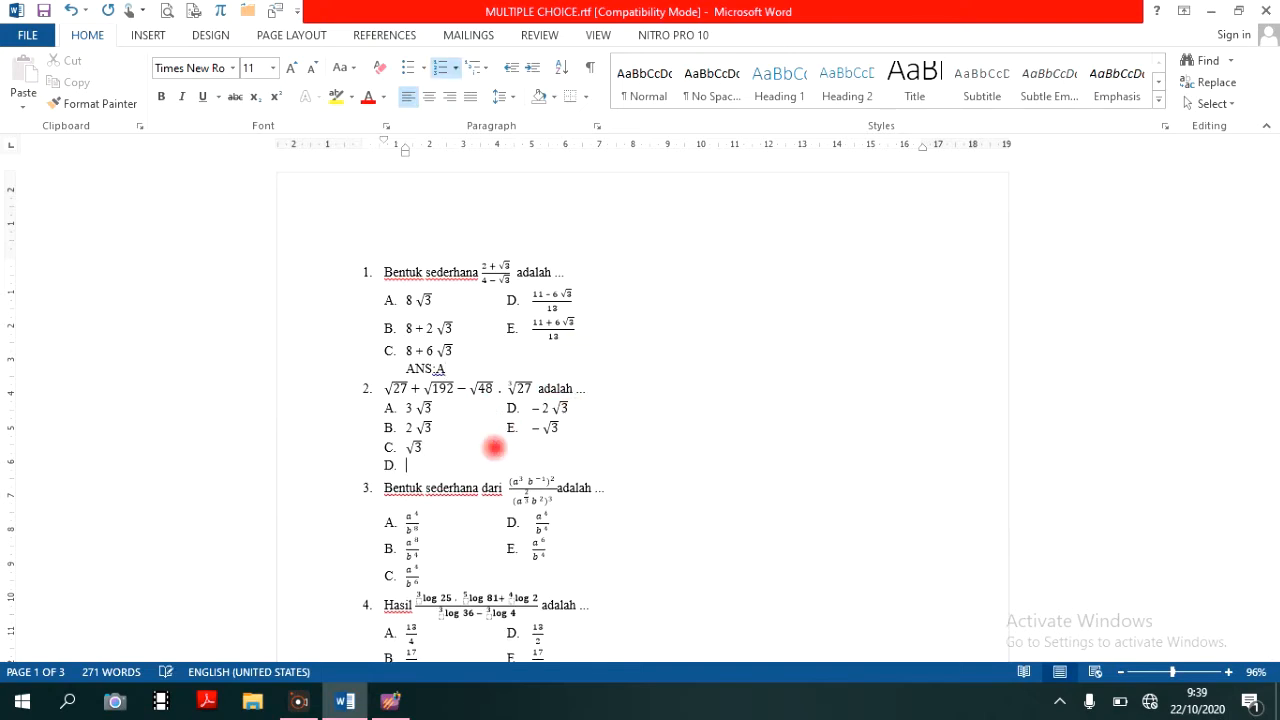
type("ANS:D")
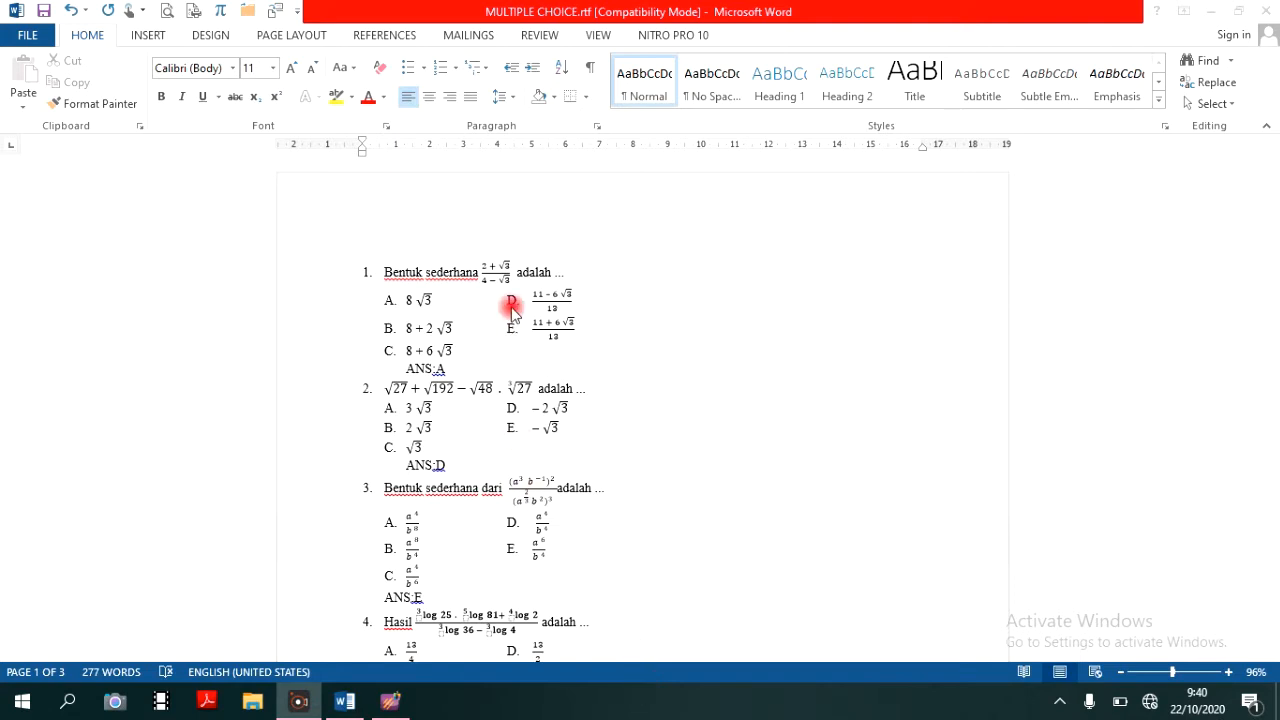
- Check the ANS: lines through the last question and save the document
scroll(523, 370, "down", 9)
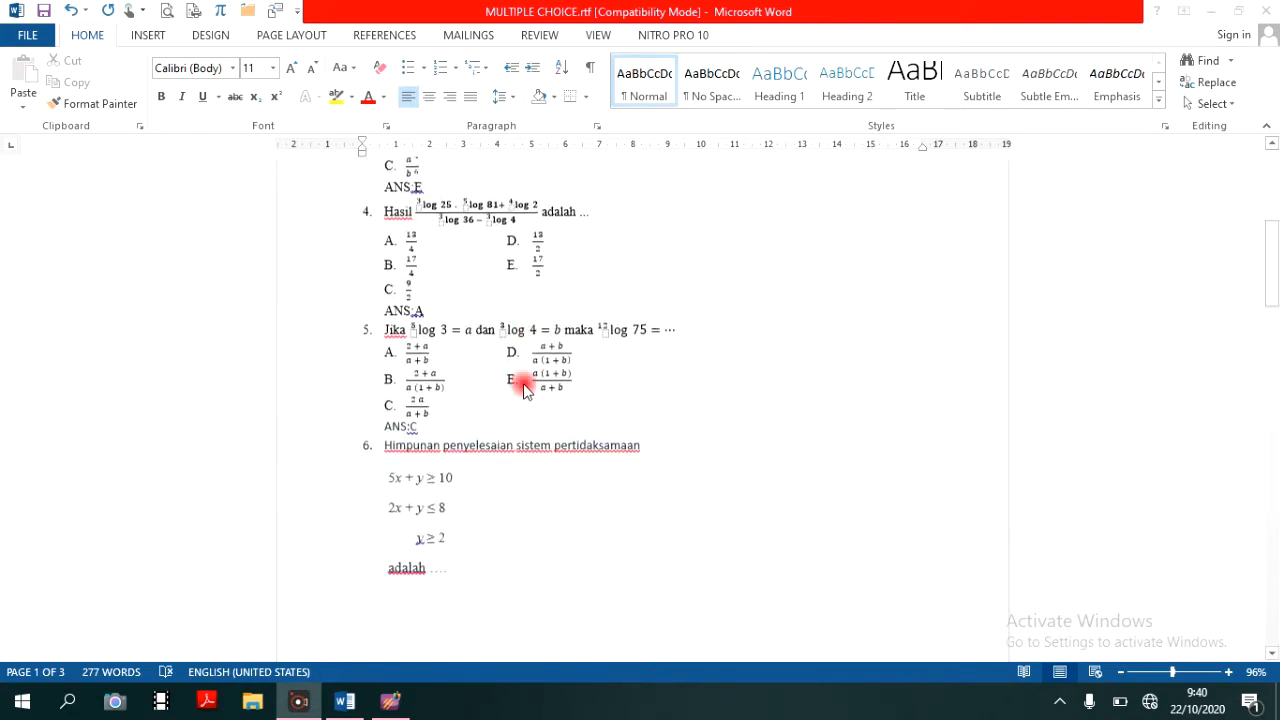
scroll(526, 387, "down", 8)
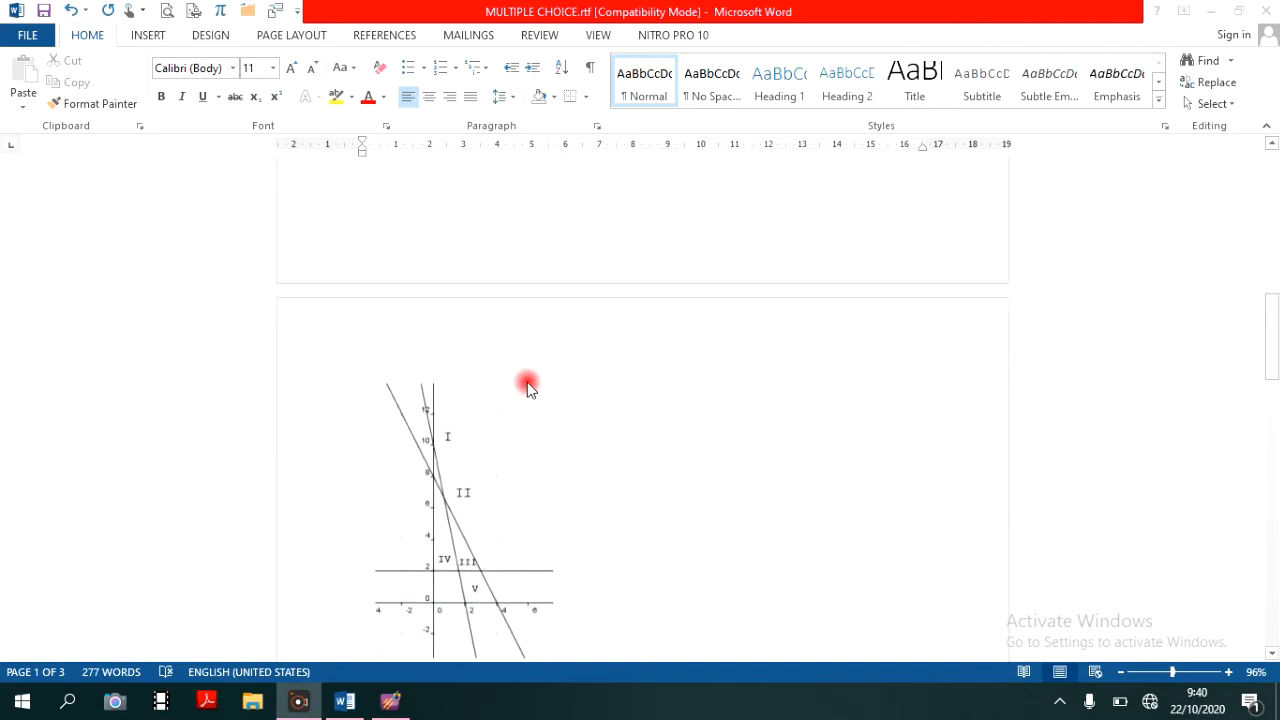
scroll(530, 400, "down", 8)
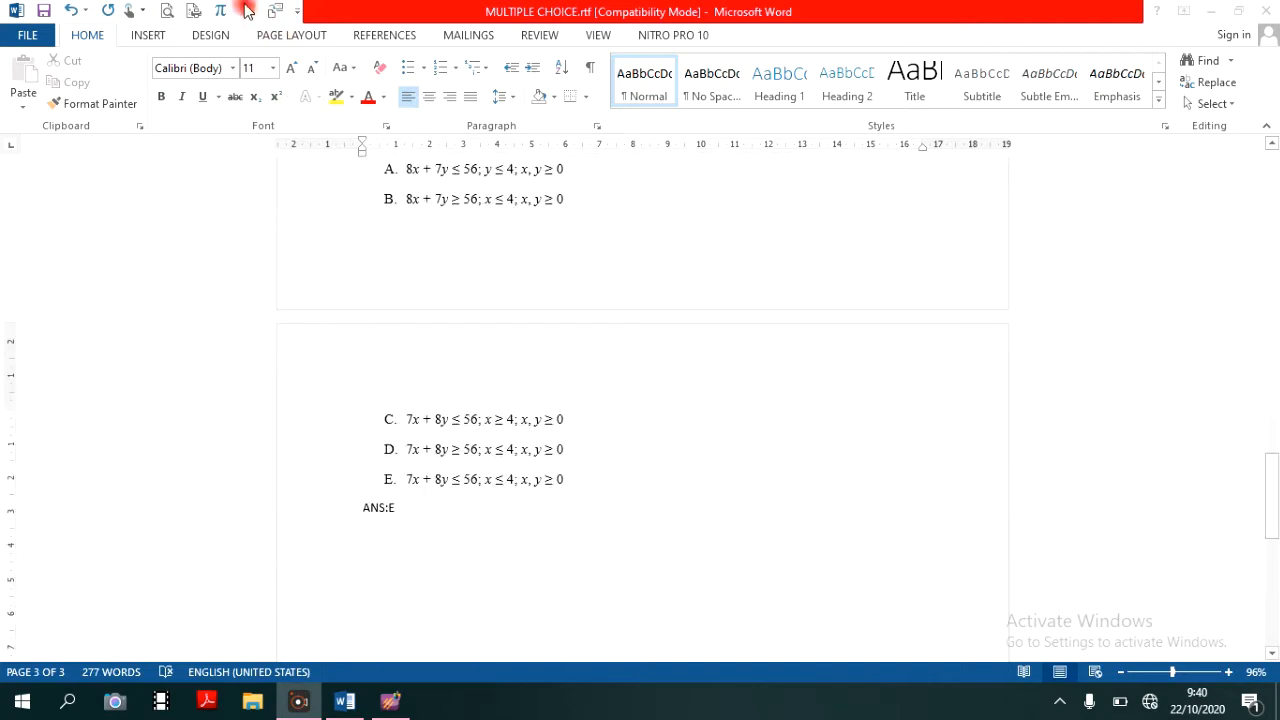
left_click(43, 12)
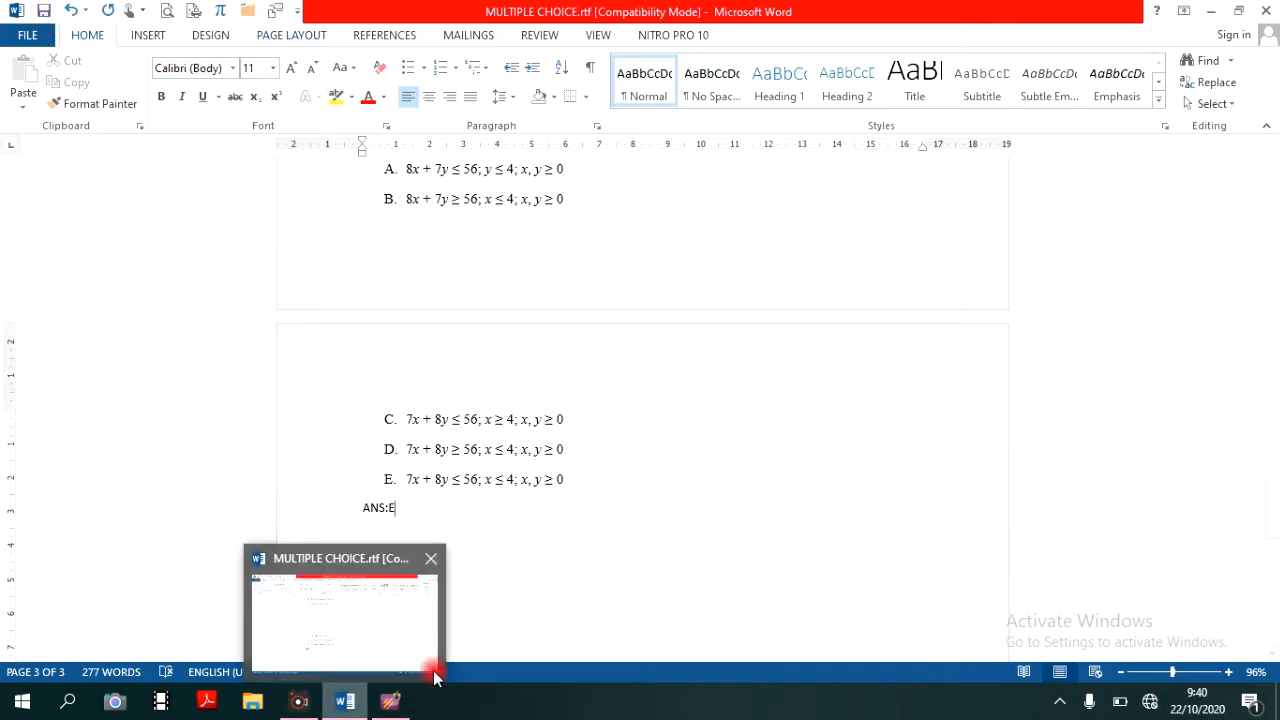
- Switch to ExamView Import Utility and try a new import of MULTIPLE CHOICE.rtf from C:\bu de with the existing preferences
mouse_move(395, 710)
left_click(395, 710)
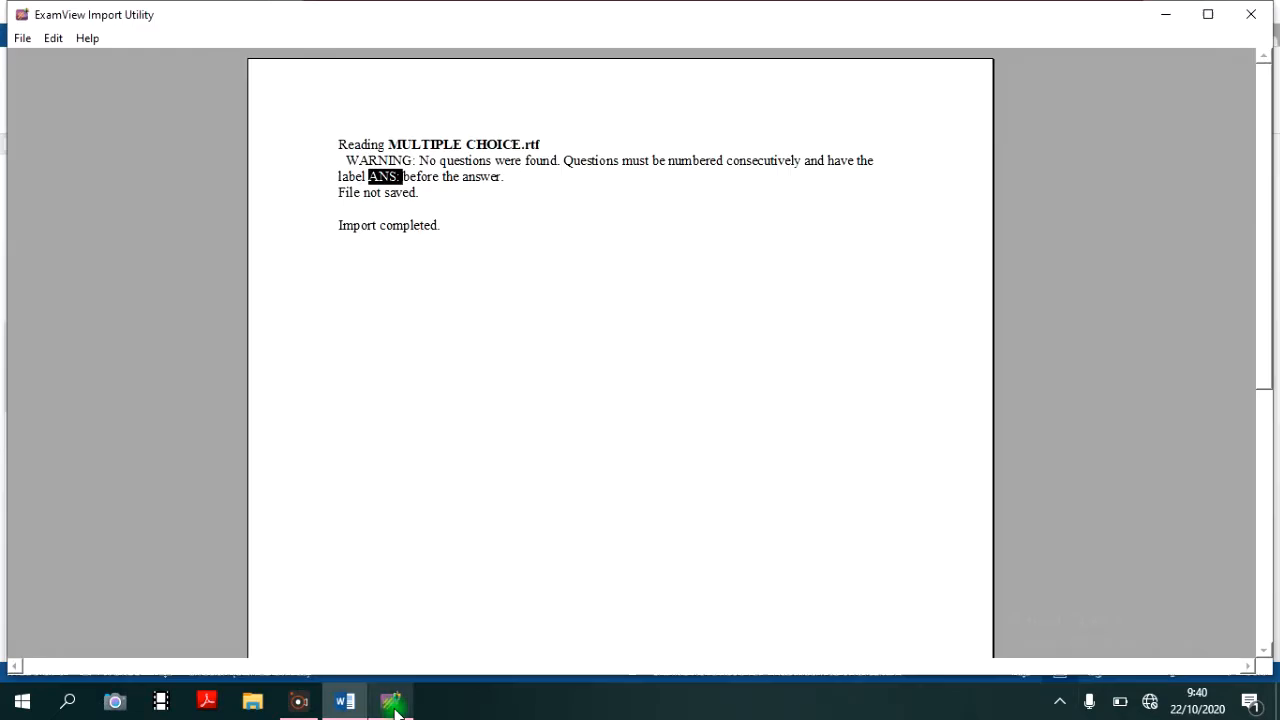
left_click(22, 39)
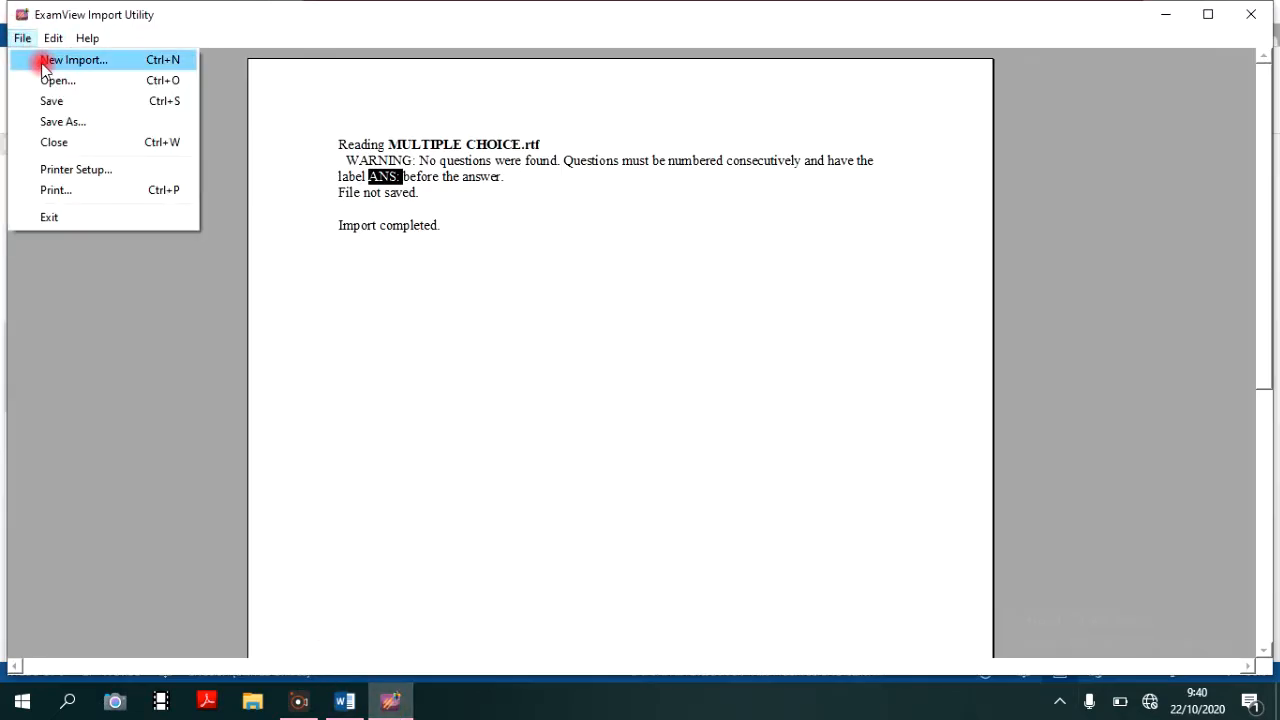
left_click(41, 63)
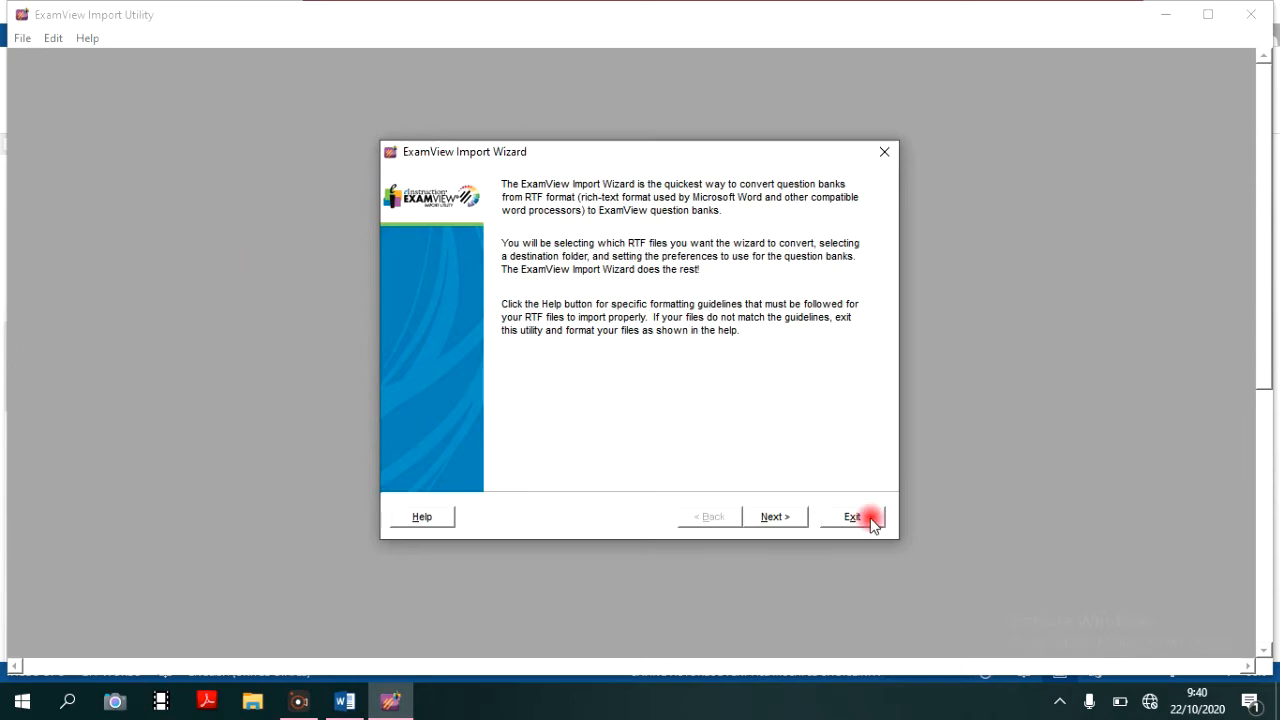
left_click(772, 517)
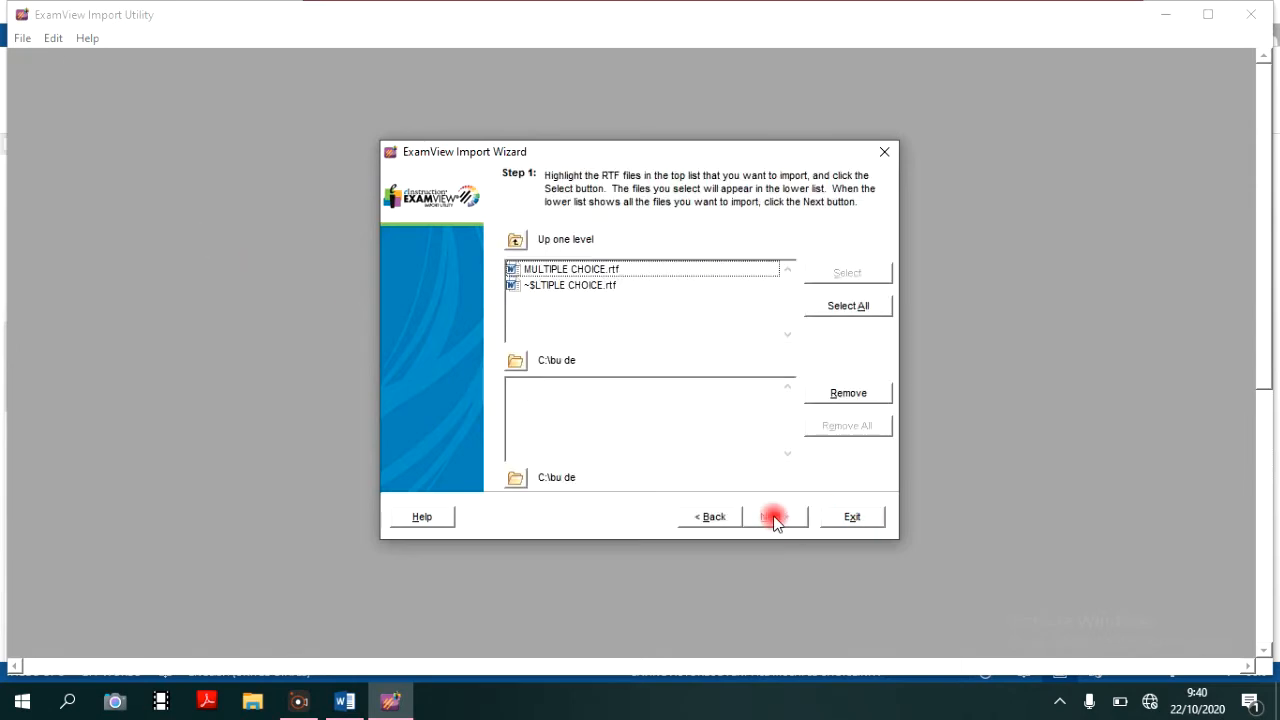
double_click(572, 270)
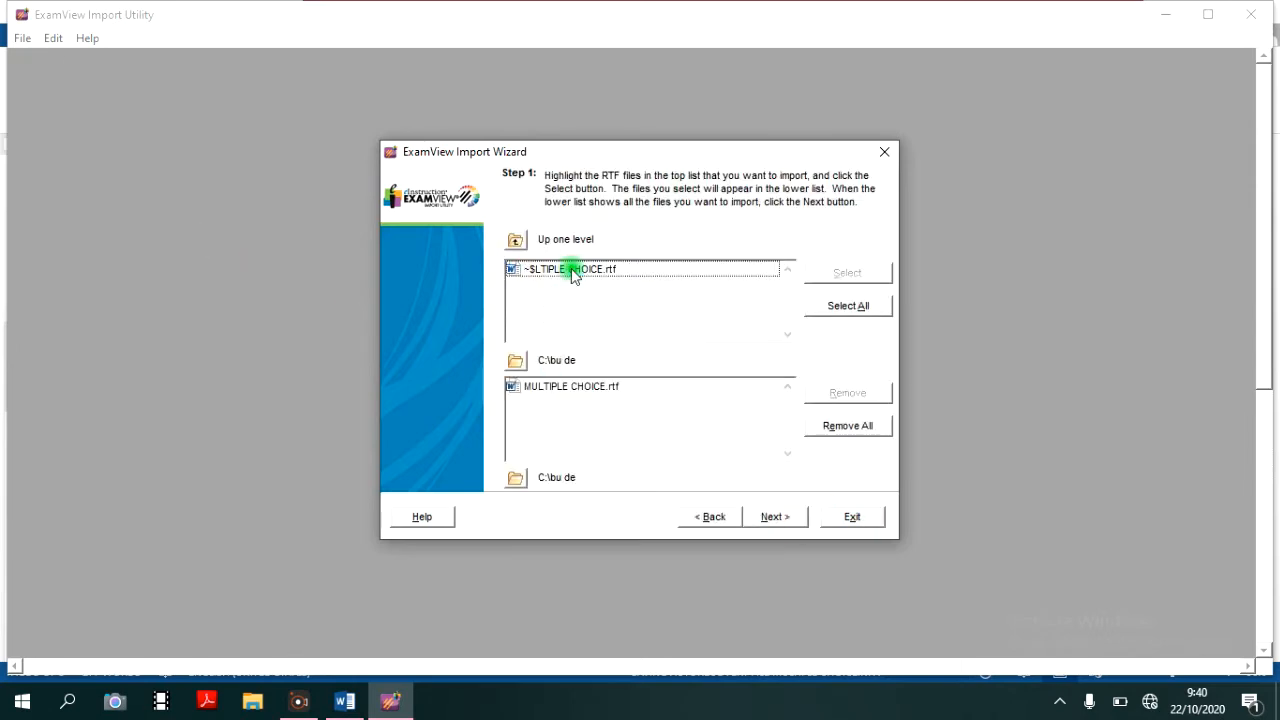
left_click(790, 522)
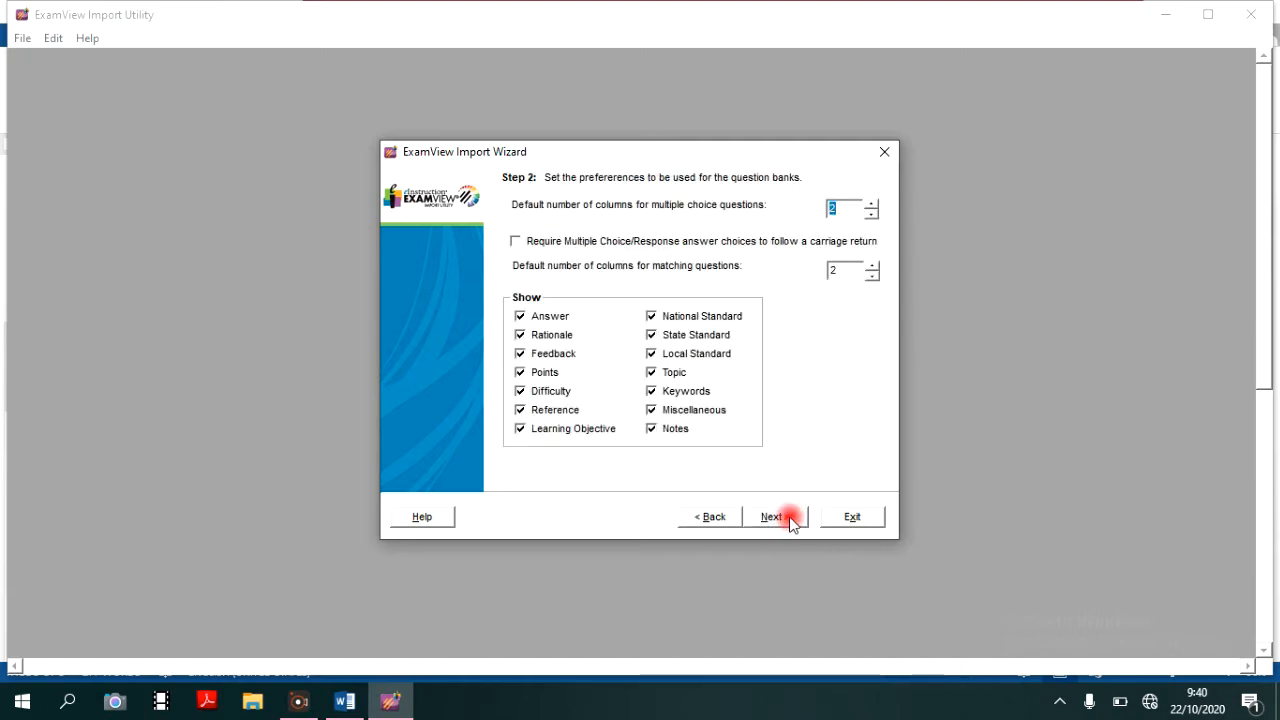
left_click(792, 522)
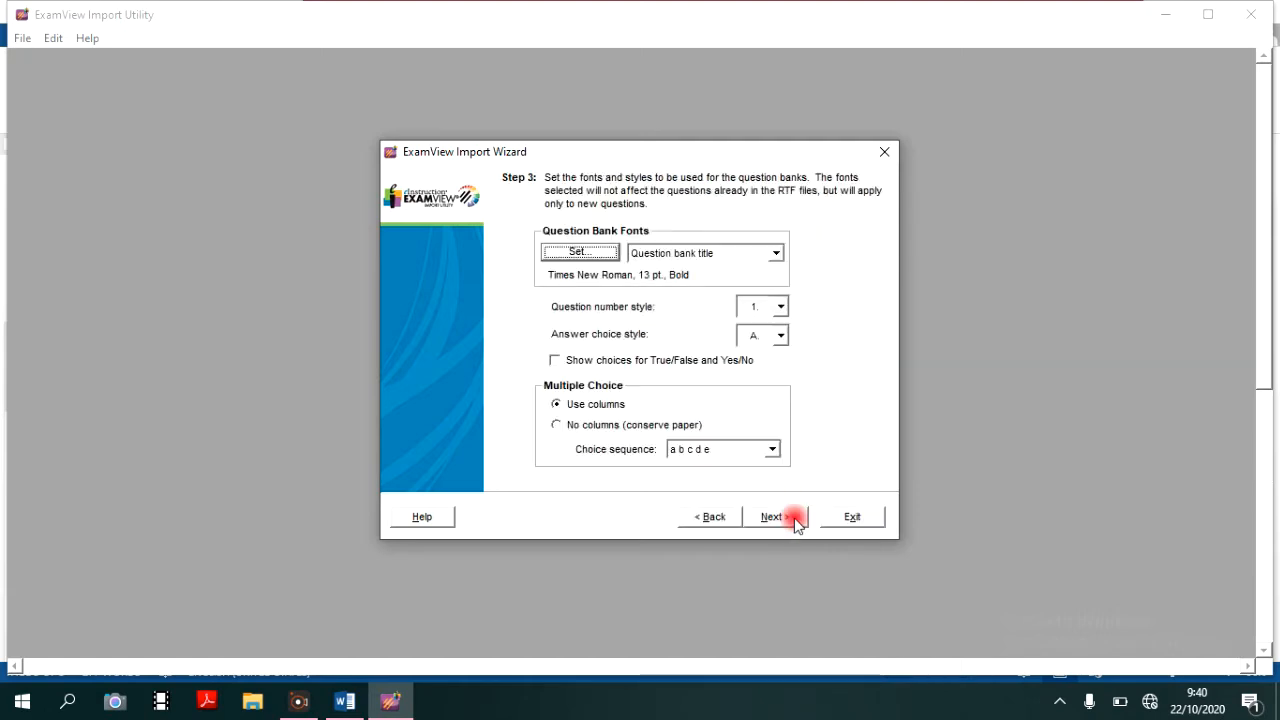
left_click(794, 520)
left_click(795, 521)
left_click(779, 517)
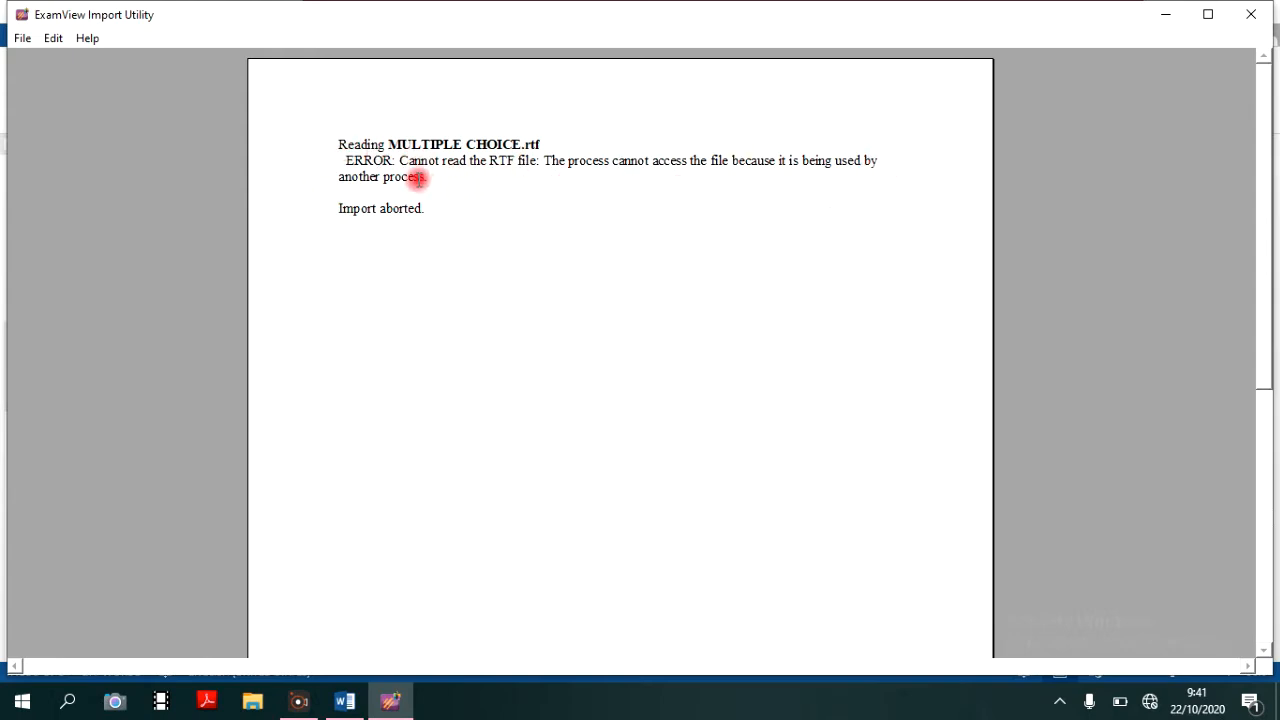
- Return to Word and close MULTIPLE CHOICE.rtf, saving its changes
left_click(345, 702)
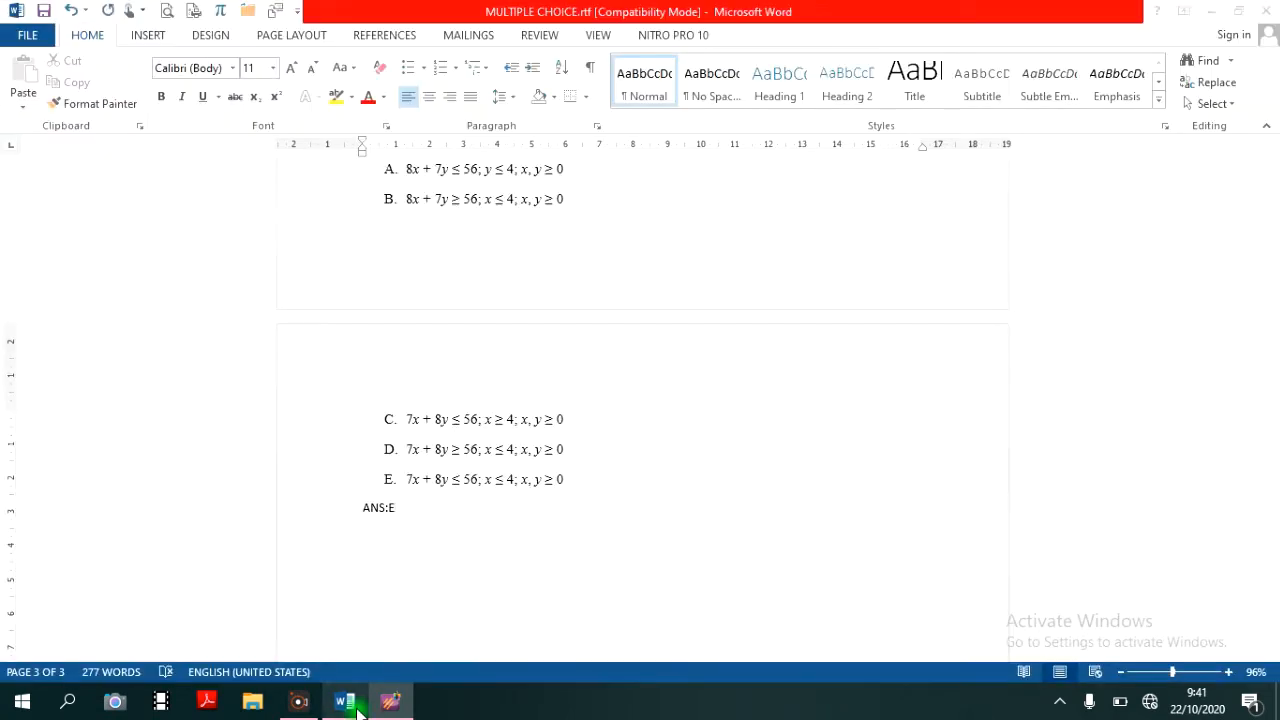
left_click(249, 10)
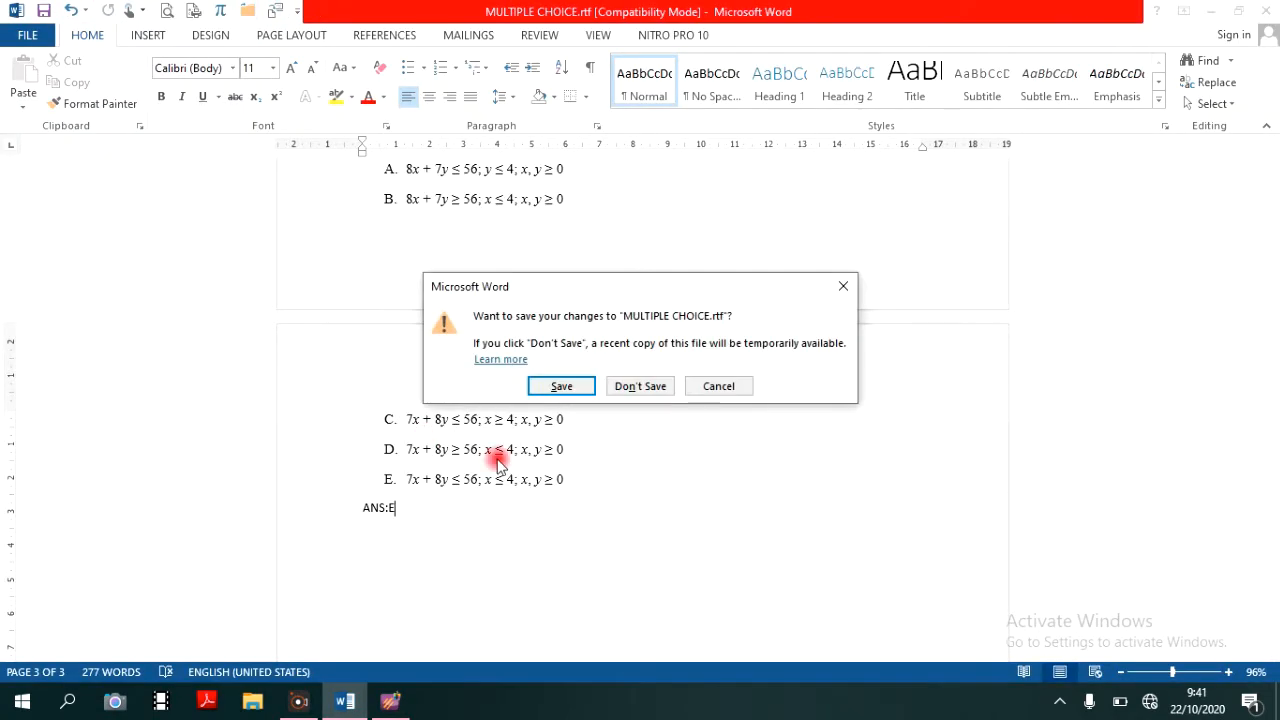
left_click(562, 386)
- Switch back to ExamView Import Utility and retry importing the closed MULTIPLE CHOICE.rtf, keeping all wizard settings
mouse_move(410, 700)
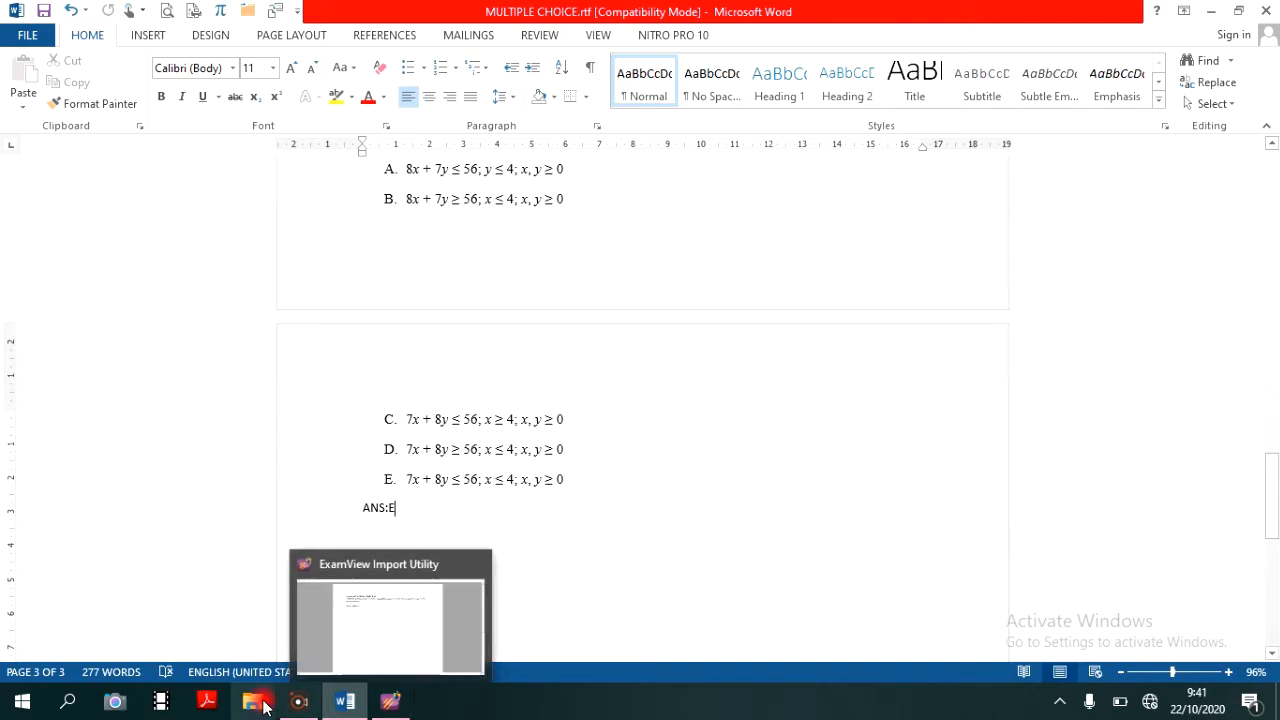
left_click(390, 702)
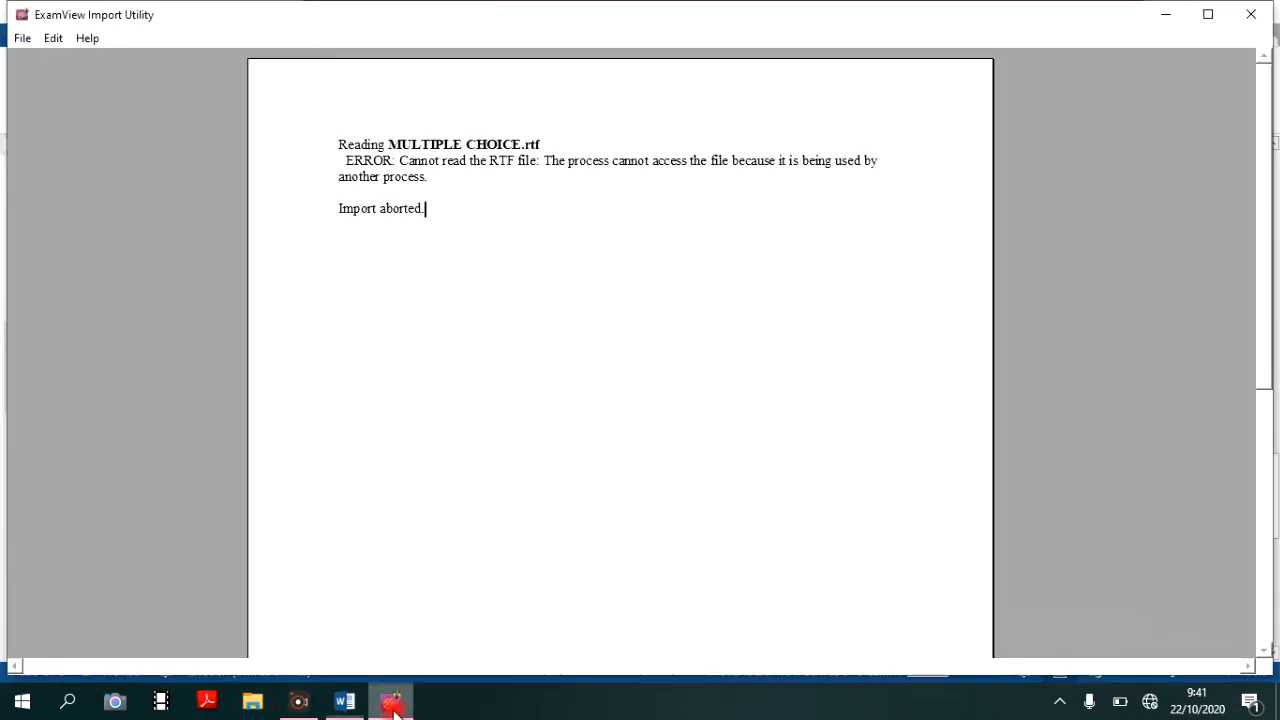
left_click(18, 40)
left_click(50, 59)
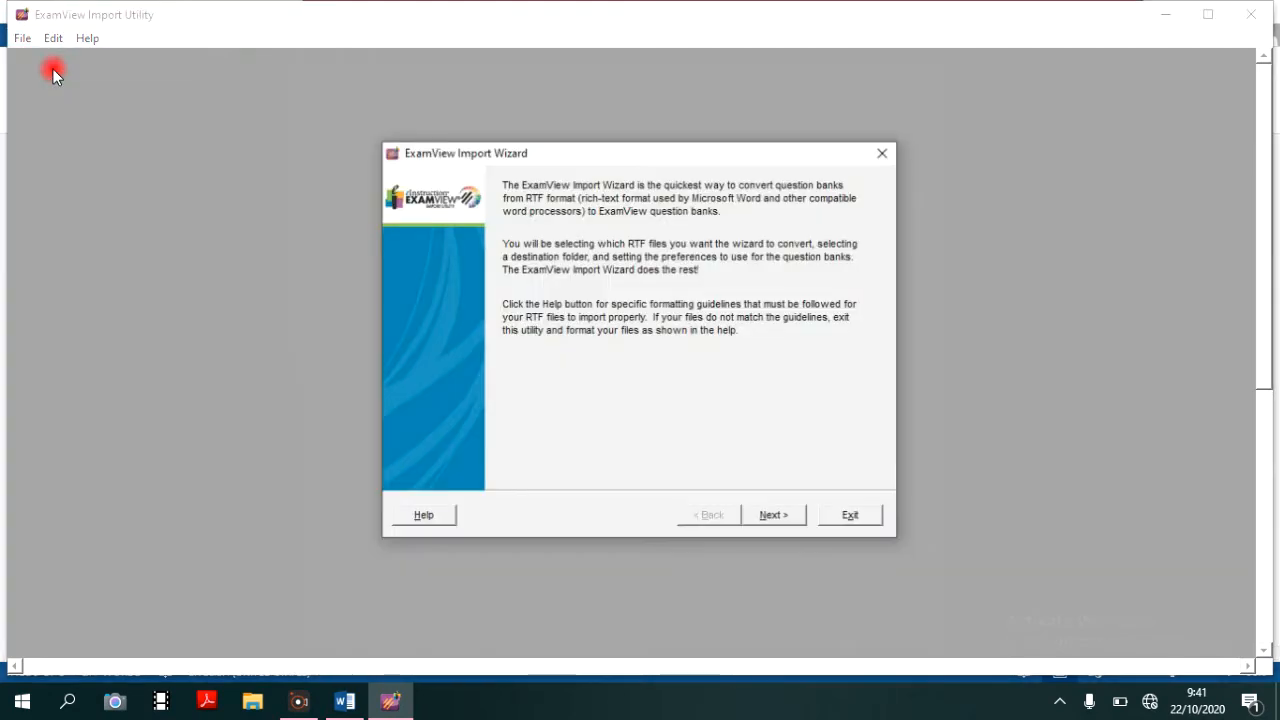
left_click(800, 520)
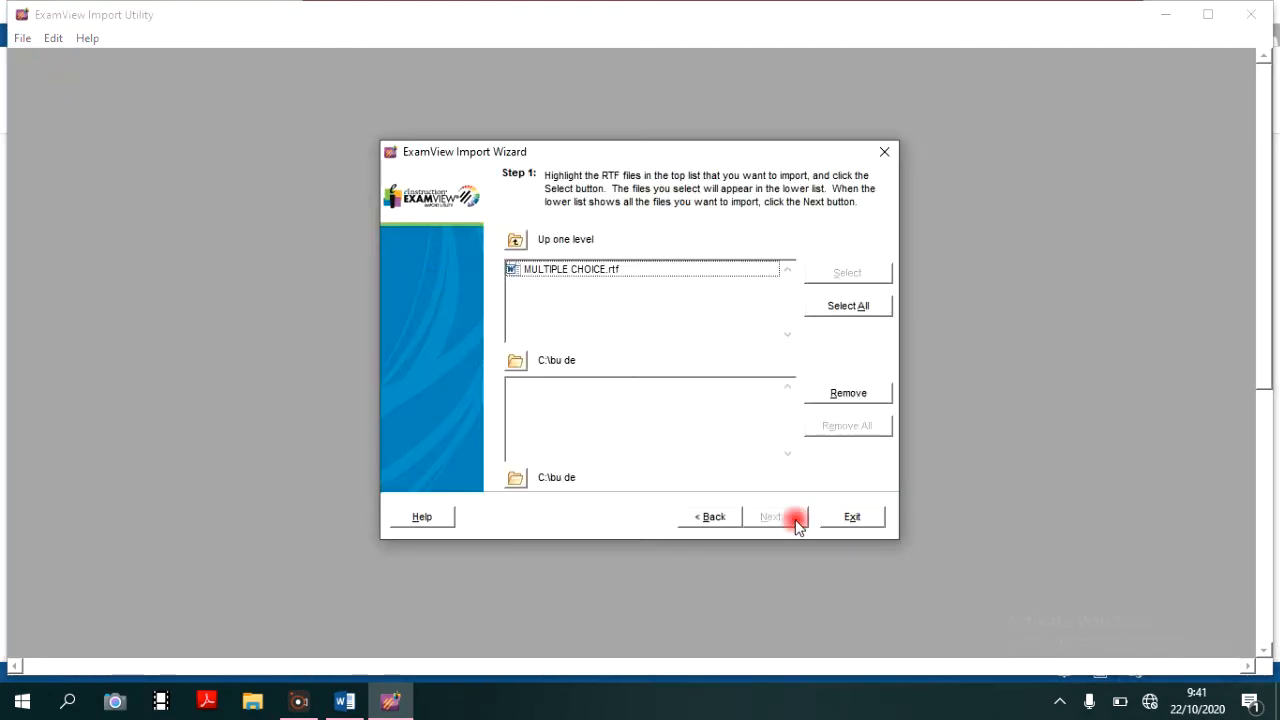
left_click(604, 270)
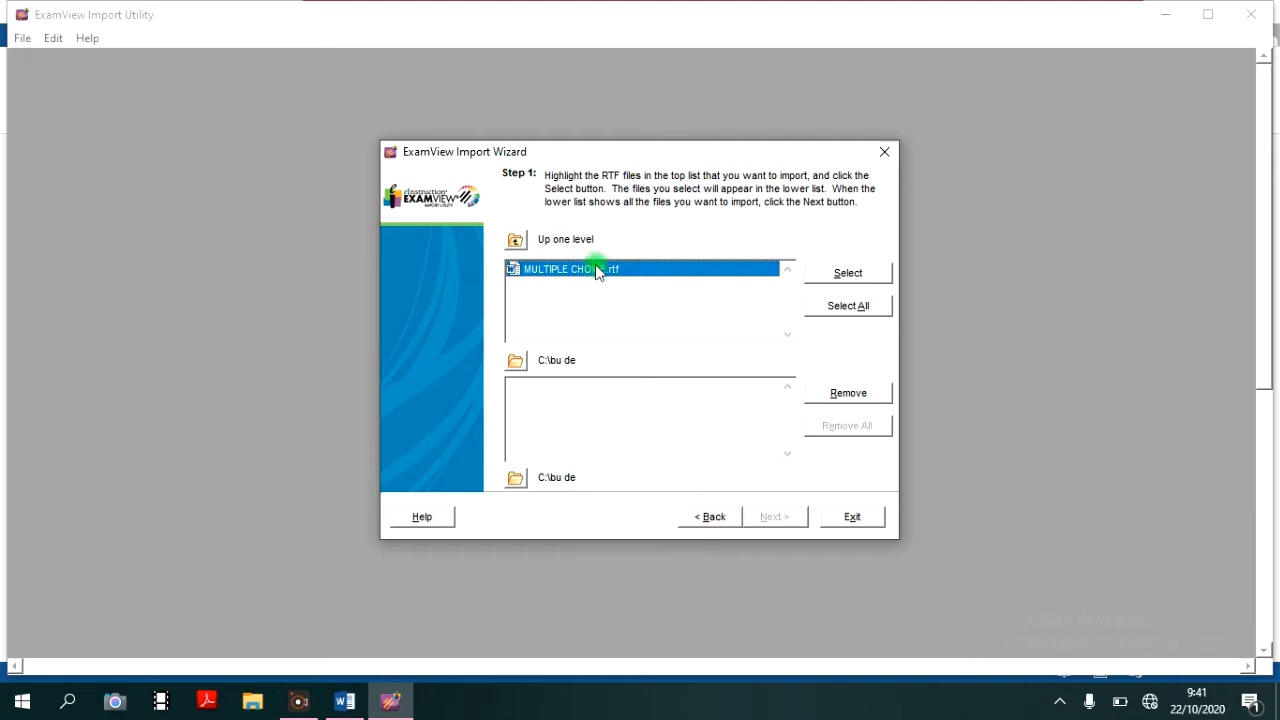
double_click(596, 278)
left_click(792, 520)
left_click(790, 522)
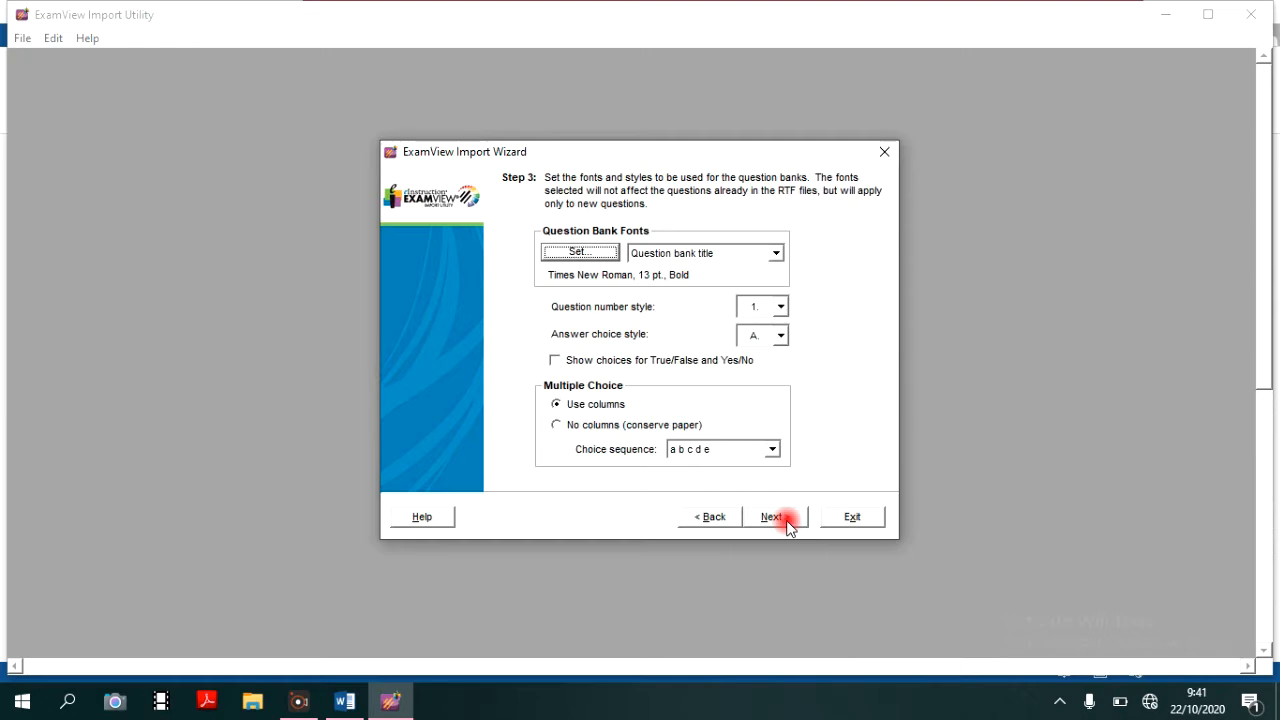
left_click(773, 518)
left_click(773, 518)
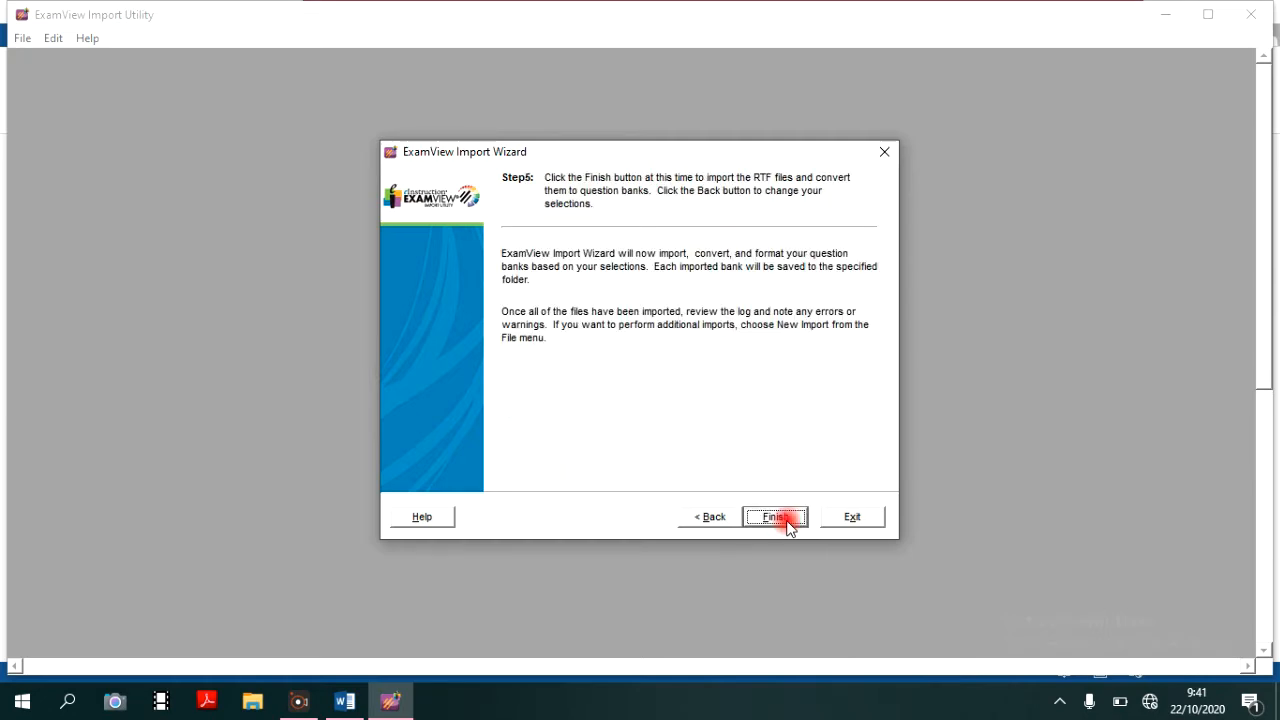
left_click(786, 522)
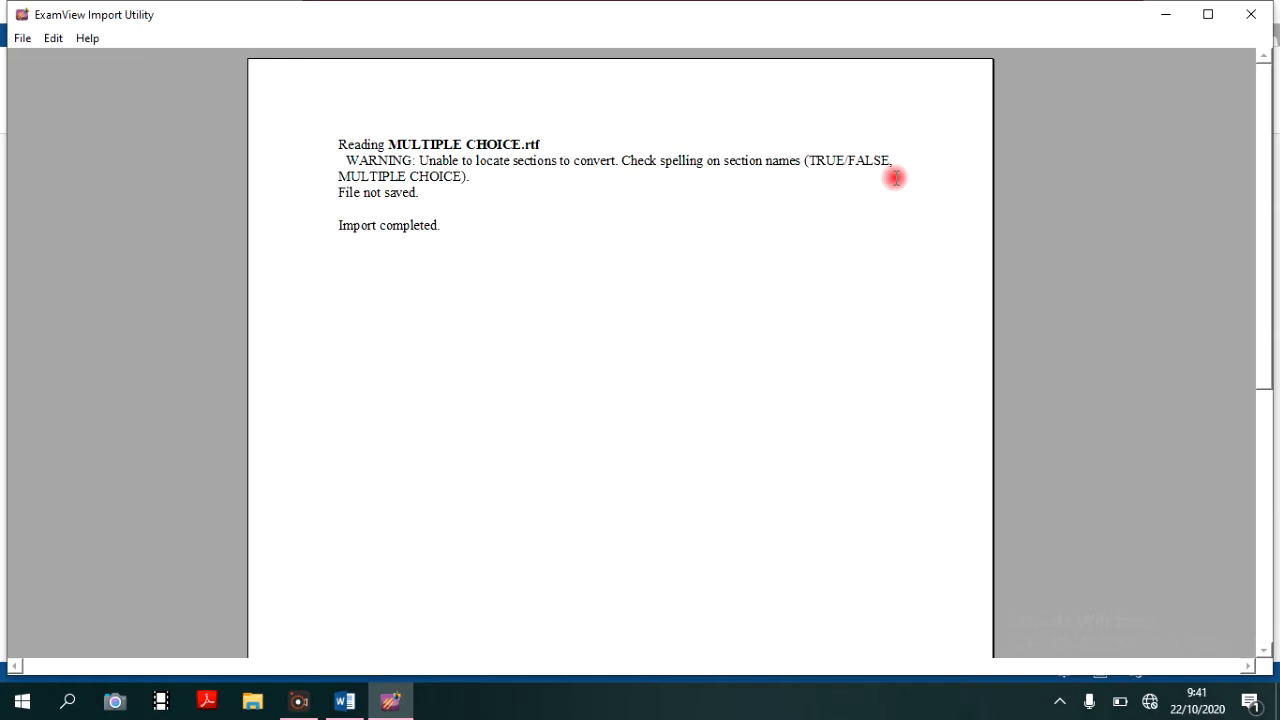
- Reopen MULTIPLE CHOICE.rtf in Word and add the section heading MULTIPLE CHOICE on its own line above question 1, saving the document
mouse_move(345, 700)
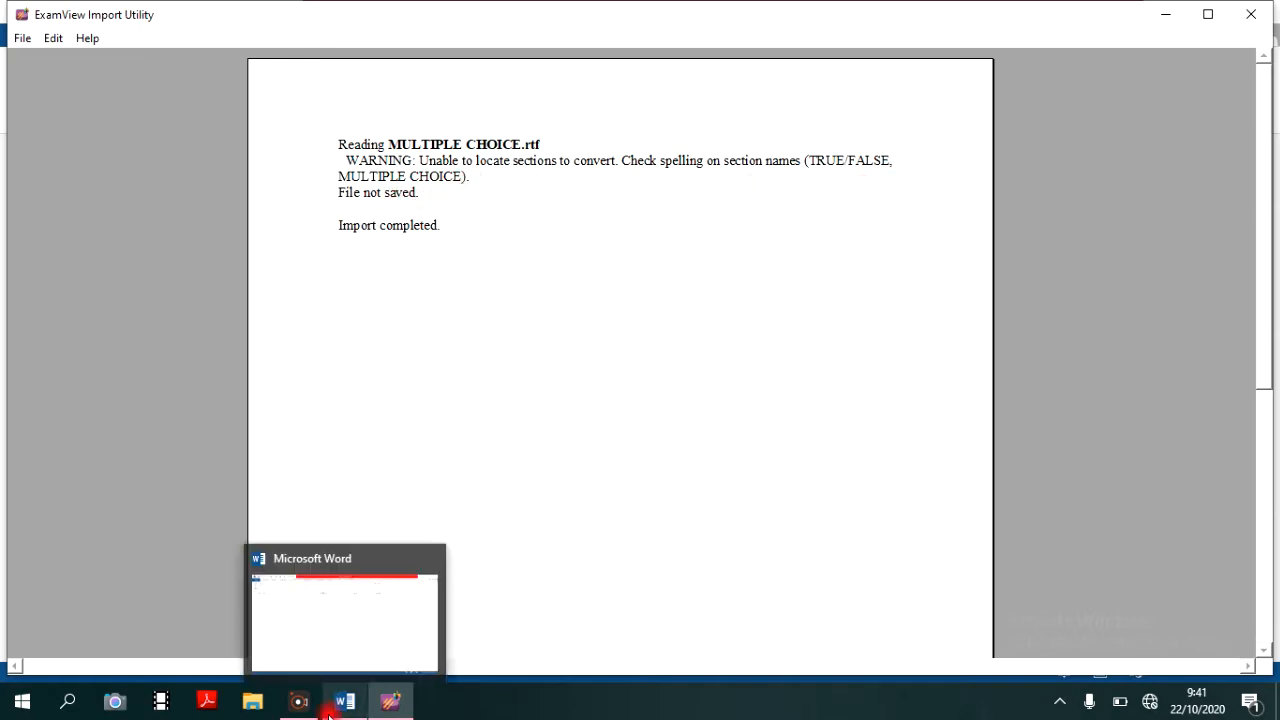
left_click(290, 600)
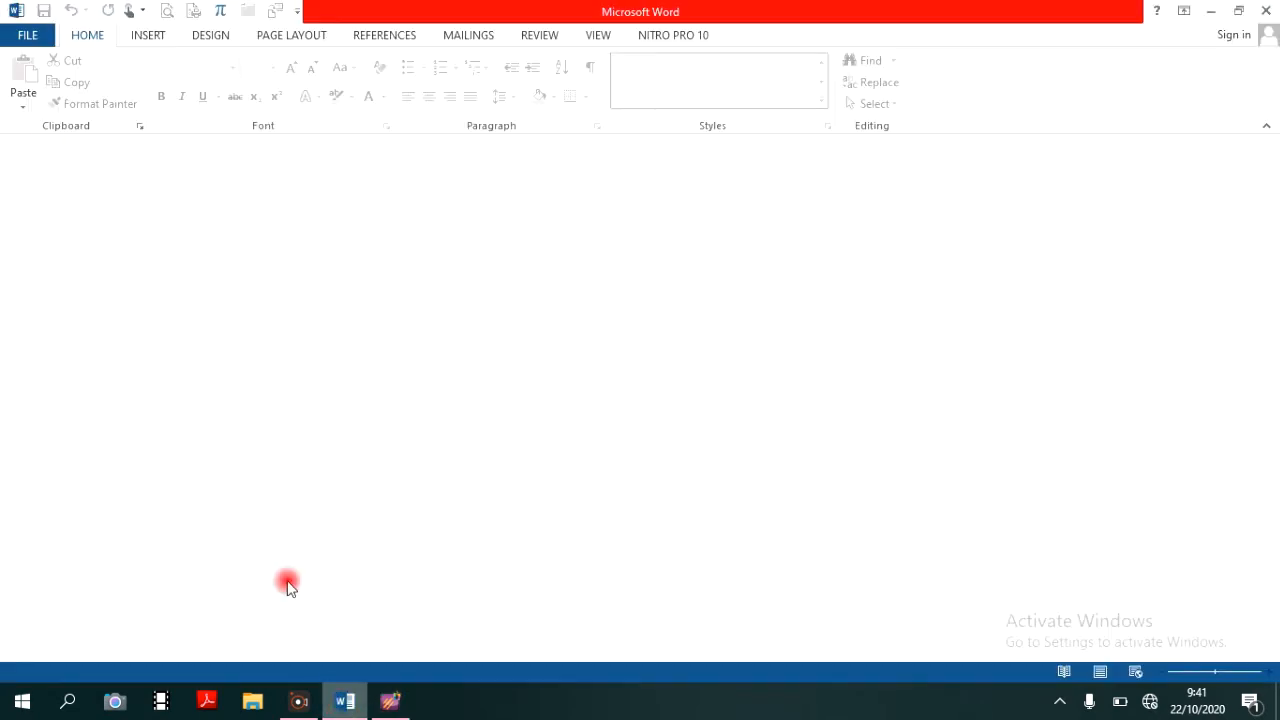
left_click(27, 36)
left_click(575, 184)
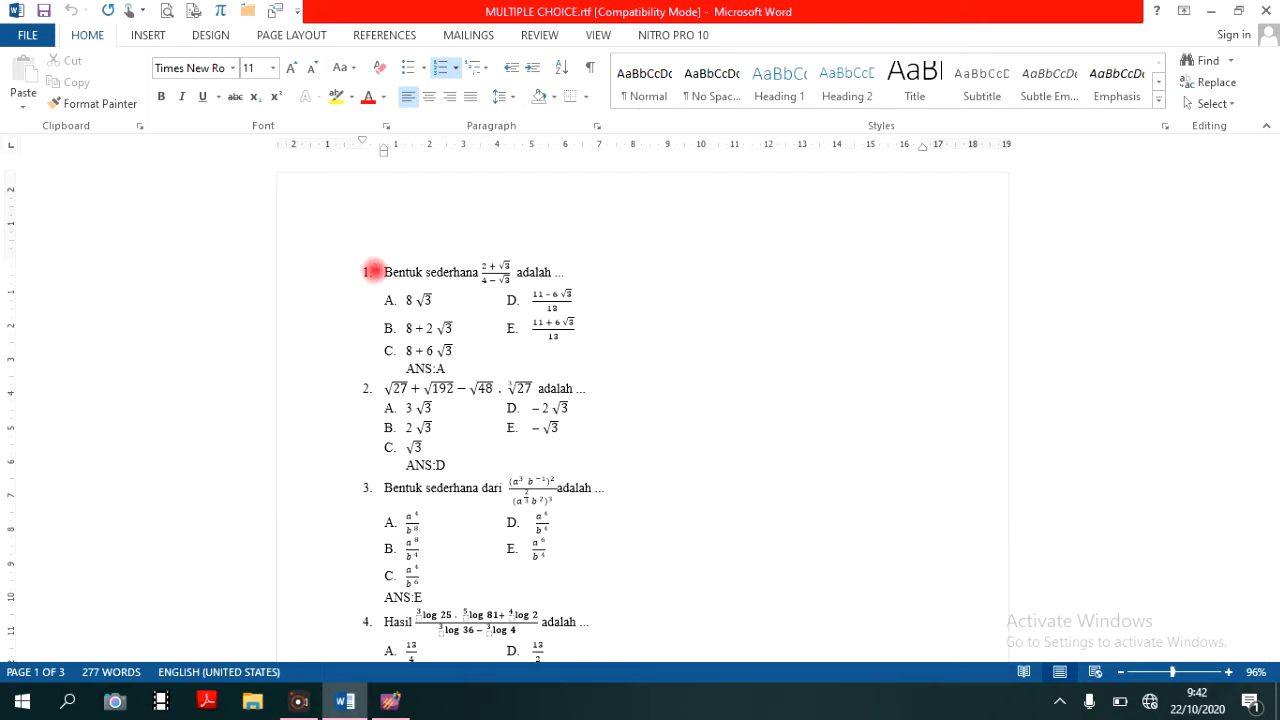
key("Return")
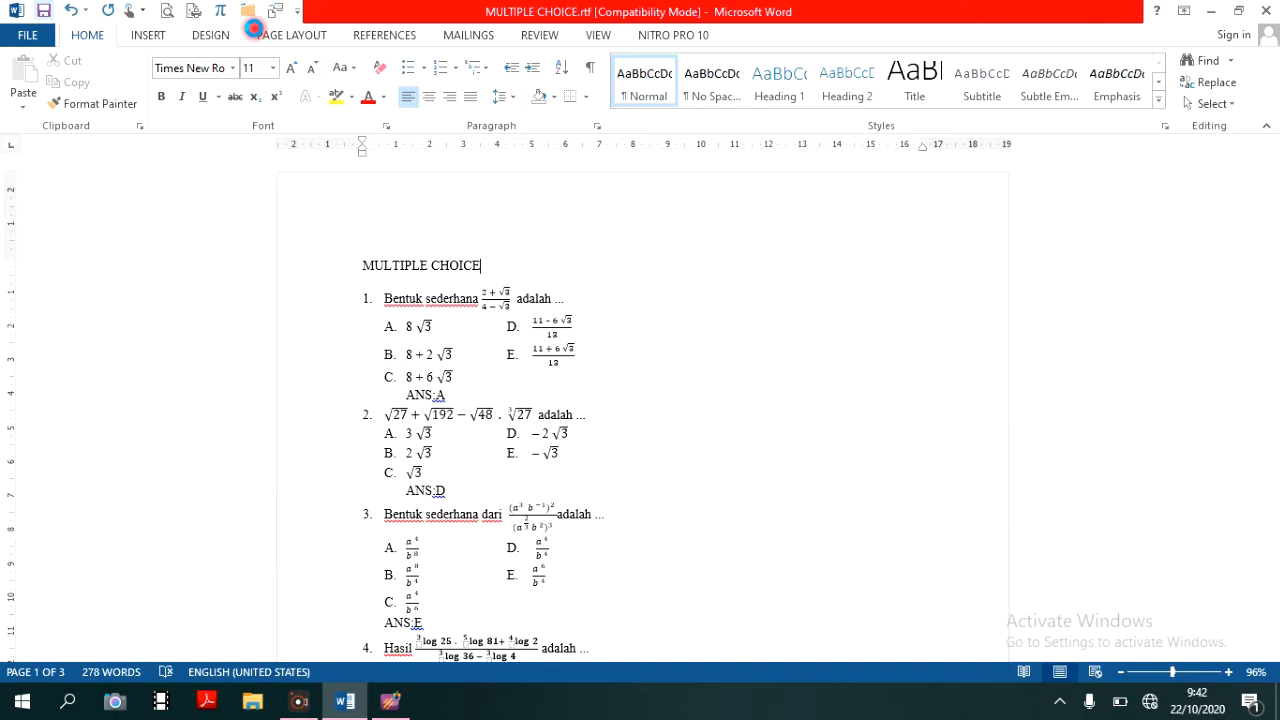
key("ctrl+s")
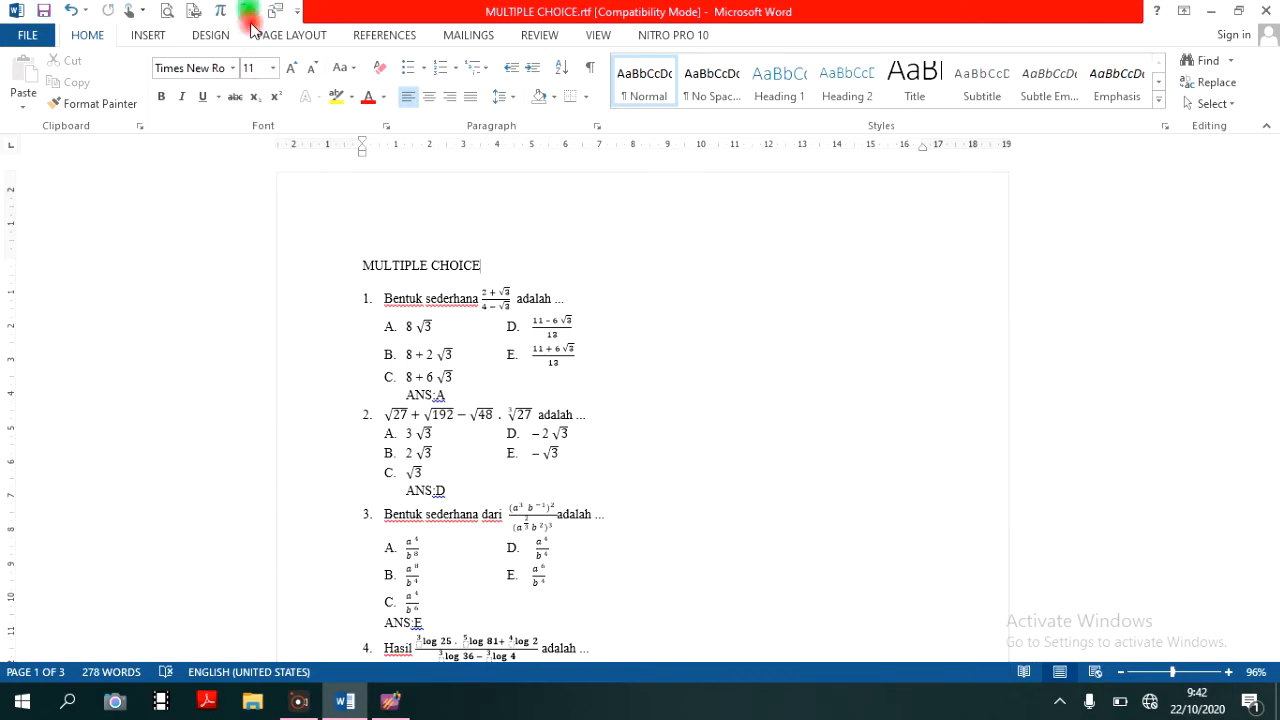
- In ExamView Import Utility, import the MULTIPLE CHOICE.rtf file with its new section heading, accepting the existing settings at every wizard stage
left_click(391, 701)
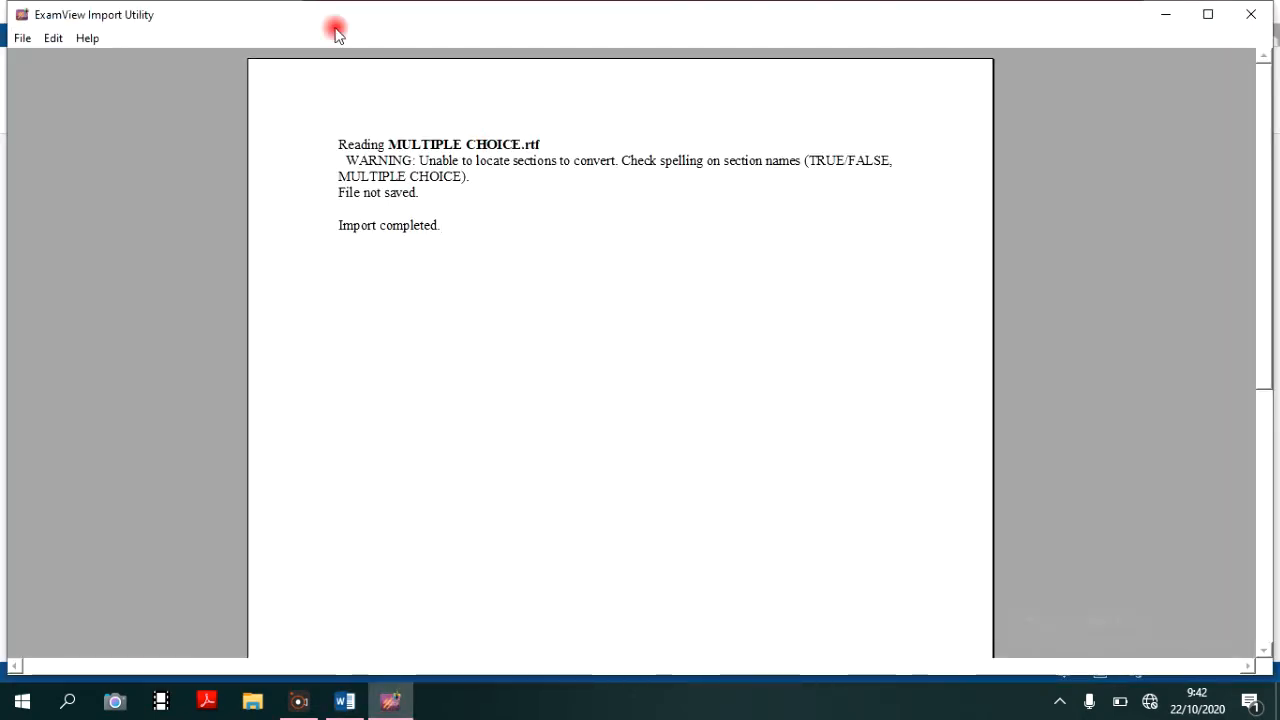
left_click(22, 37)
left_click(100, 58)
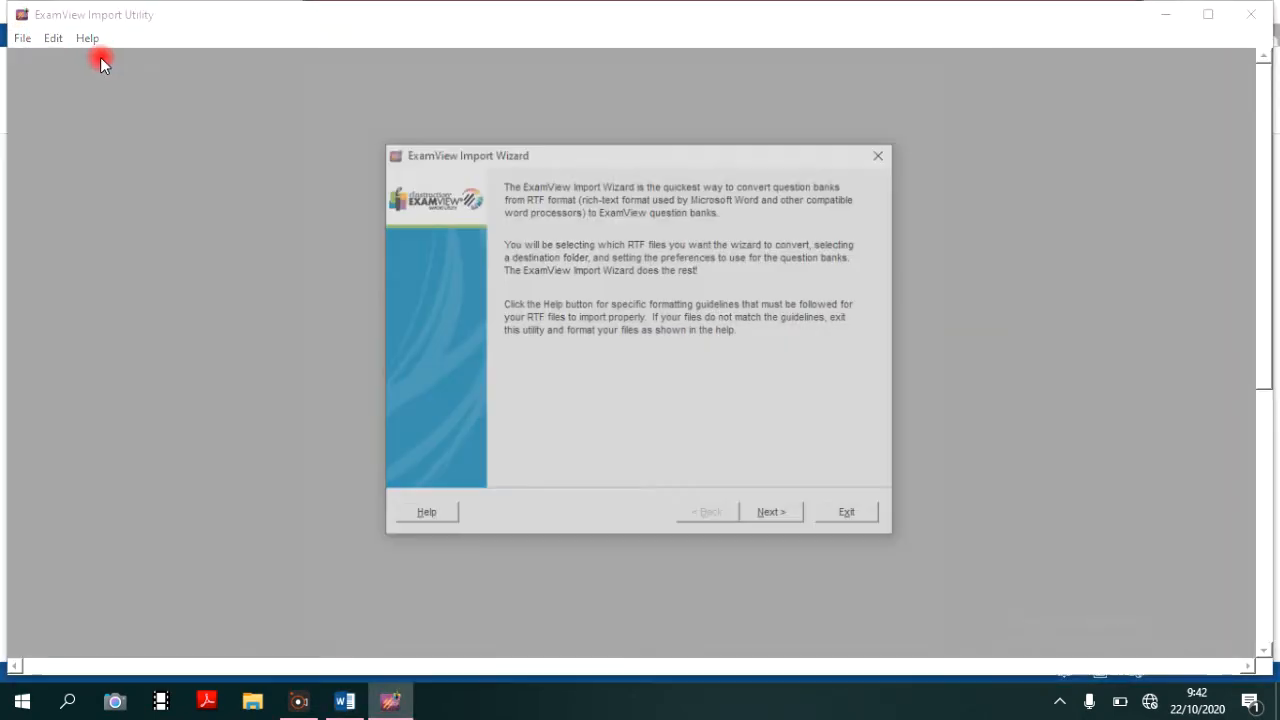
left_click(776, 516)
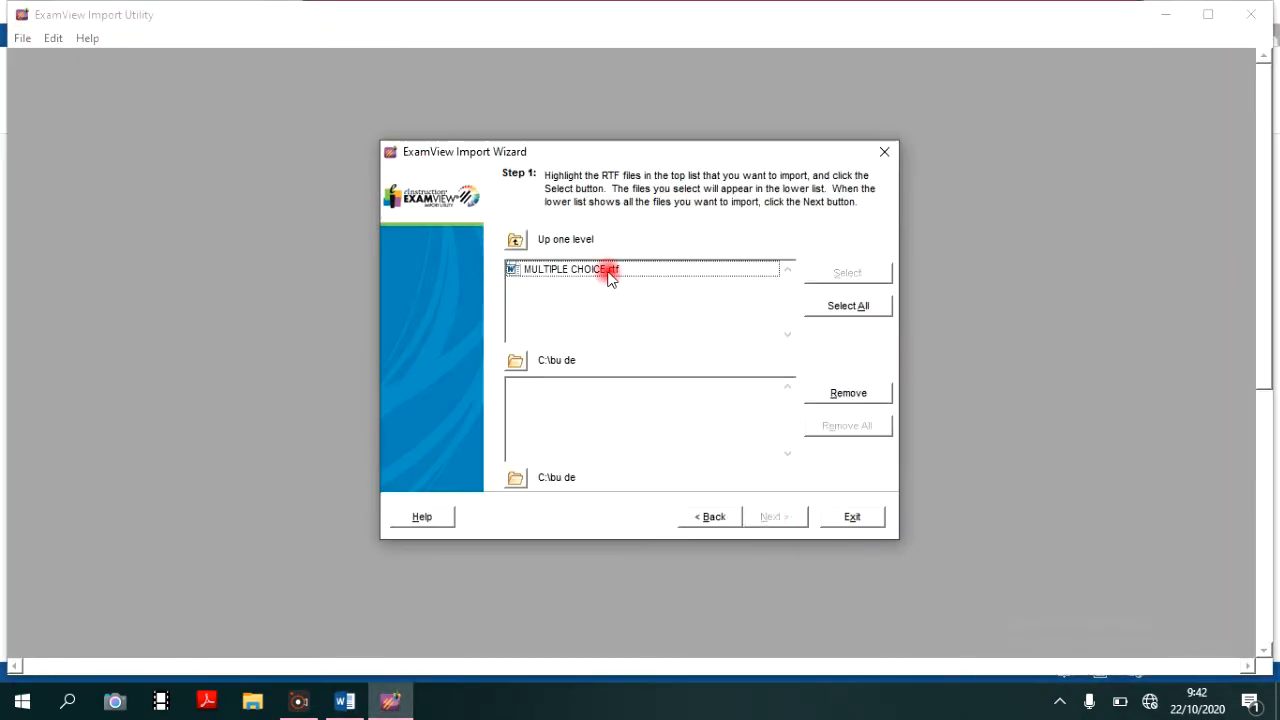
double_click(609, 270)
left_click(790, 516)
left_click(792, 518)
left_click(794, 521)
left_click(794, 521)
left_click(794, 521)
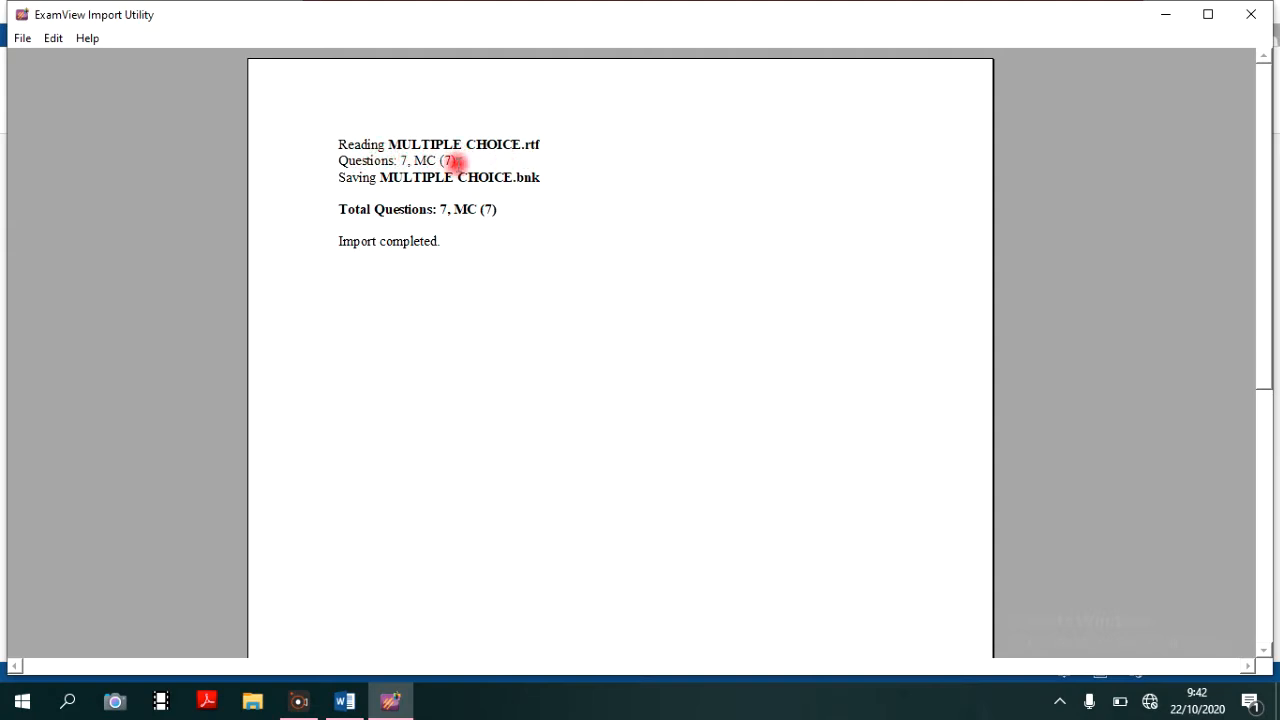
- In File Explorer, go to the bu de folder on Local Disk (C:) and open MULTIPLE CHOICE.bnk in ExamView
left_click(248, 710)
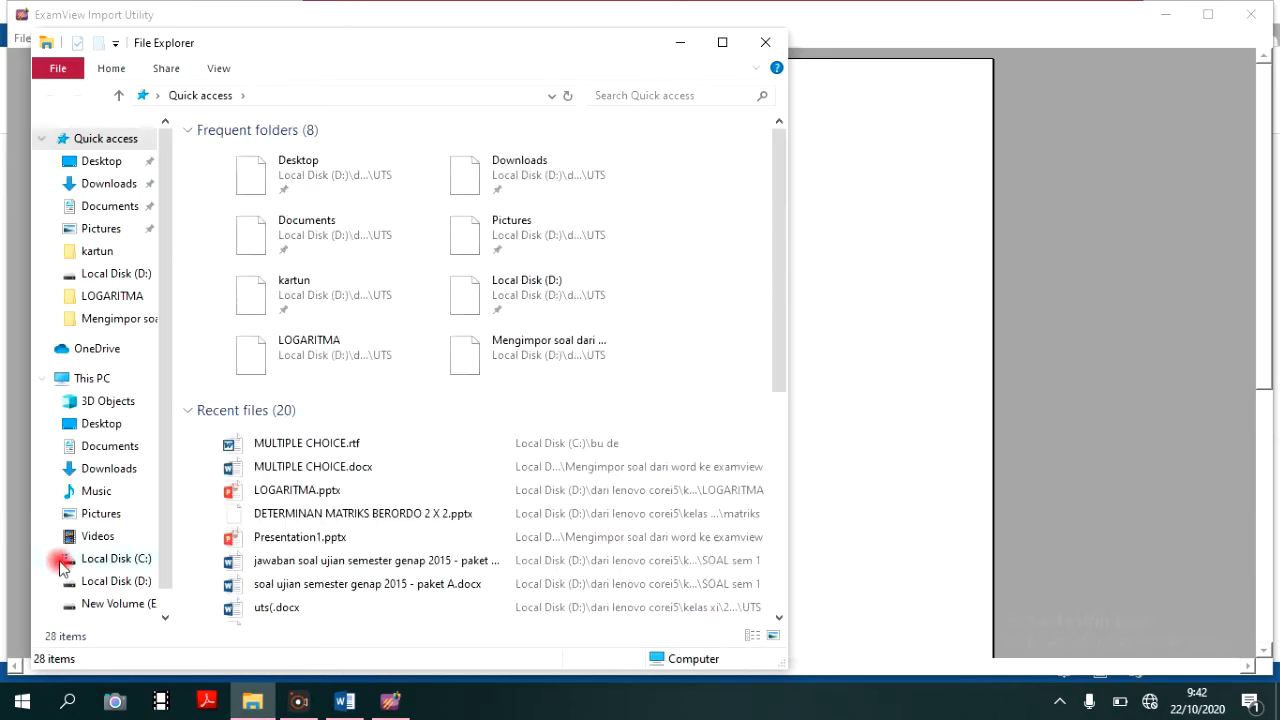
left_click(50, 559)
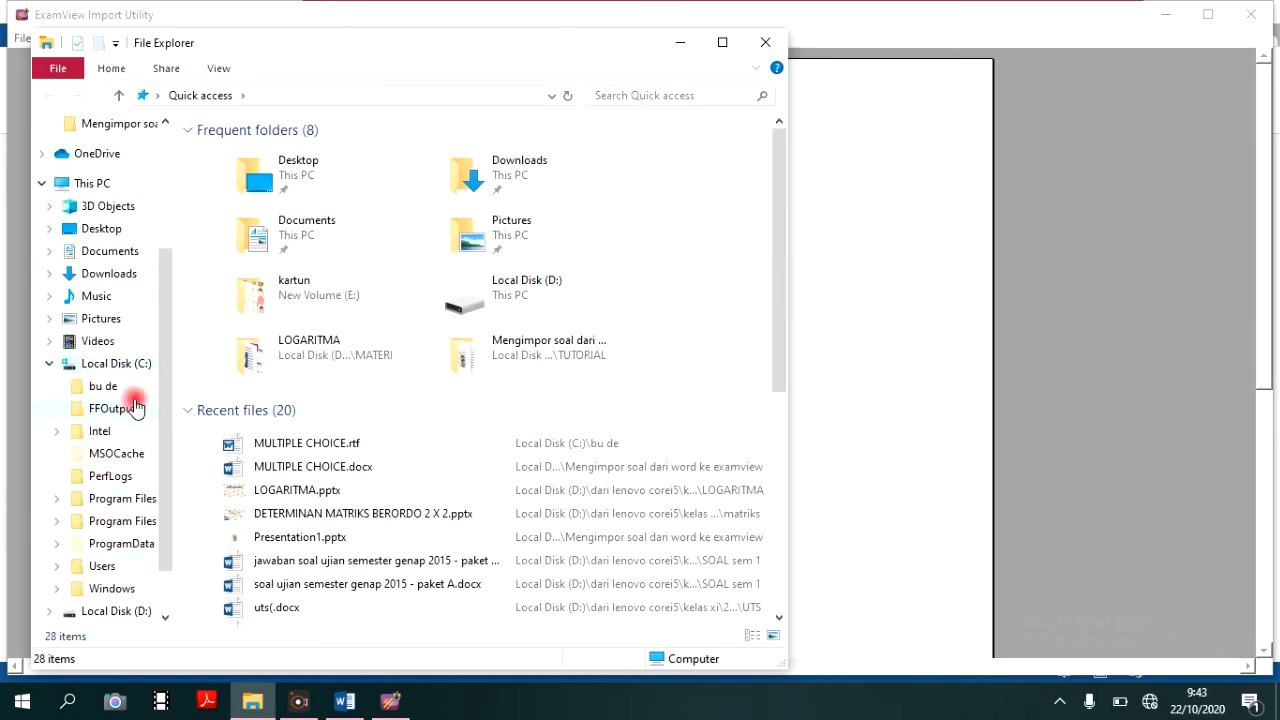
left_click(108, 388)
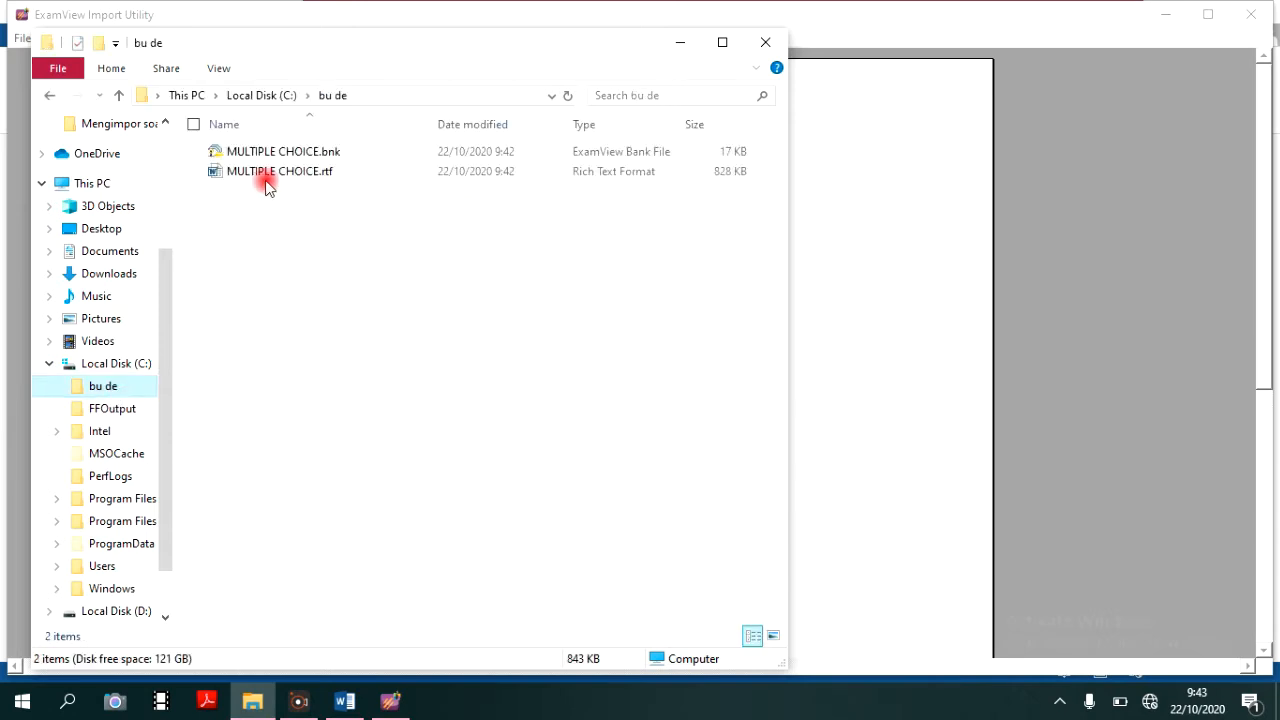
left_click(331, 158)
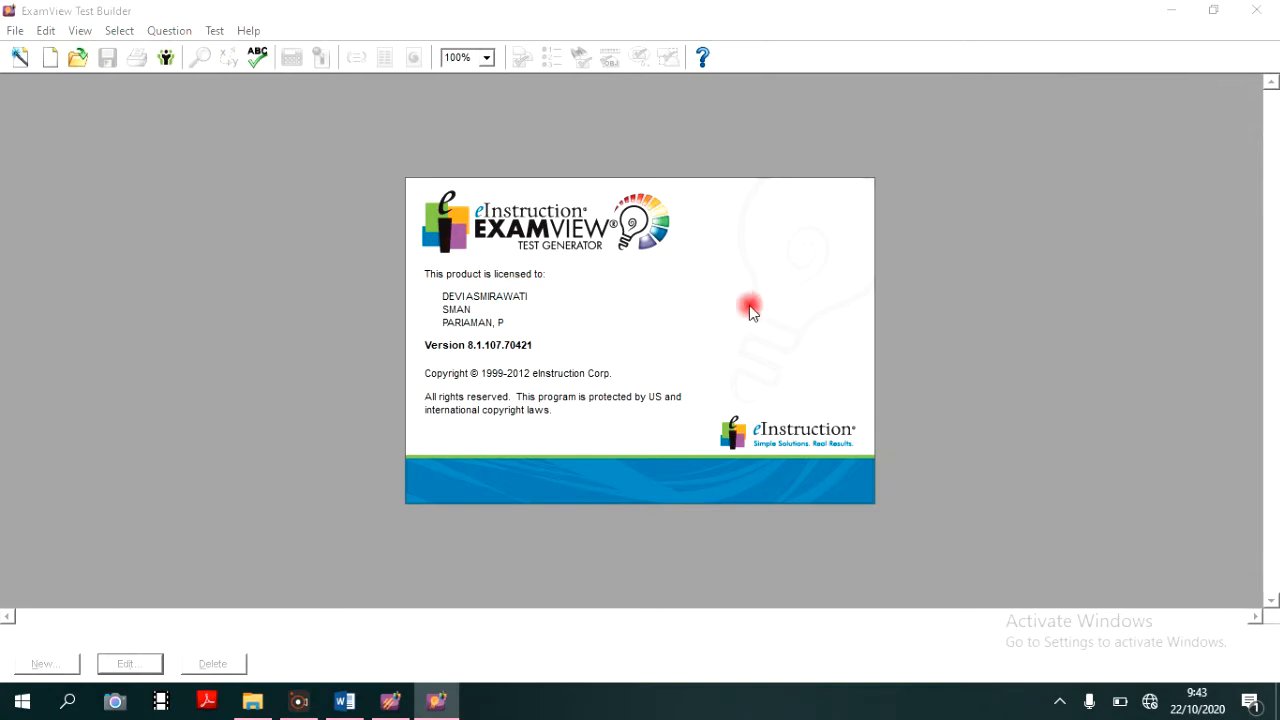
left_click(834, 480)
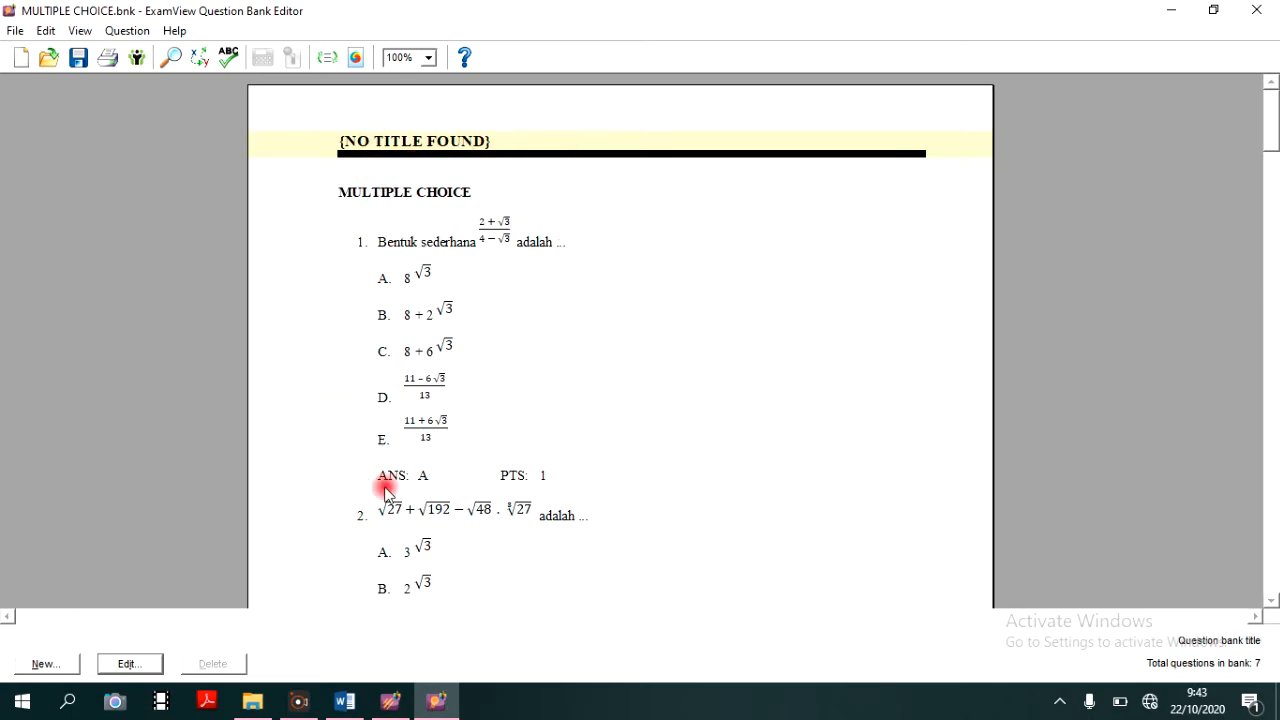
- Look over the first imported questions and the question bank's title settings, leaving the title as it is
scroll(436, 510, "down", 5)
scroll(446, 500, "down", 15)
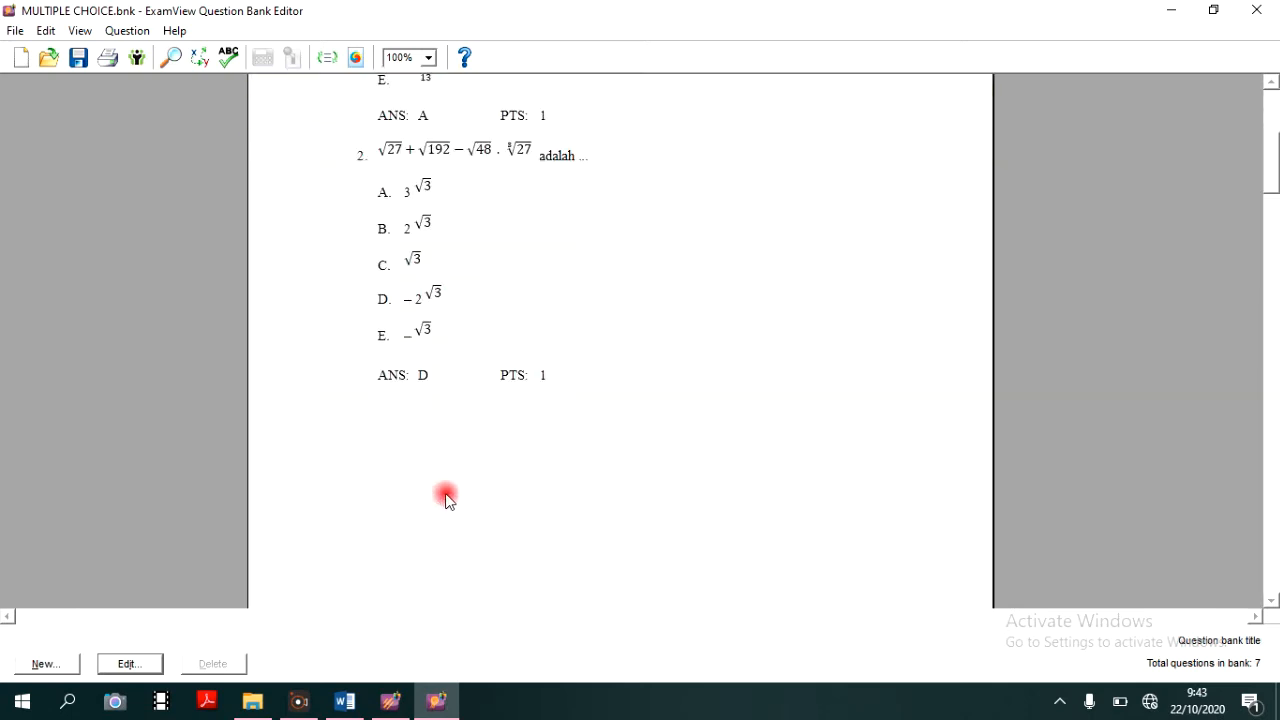
scroll(440, 500, "up", 20)
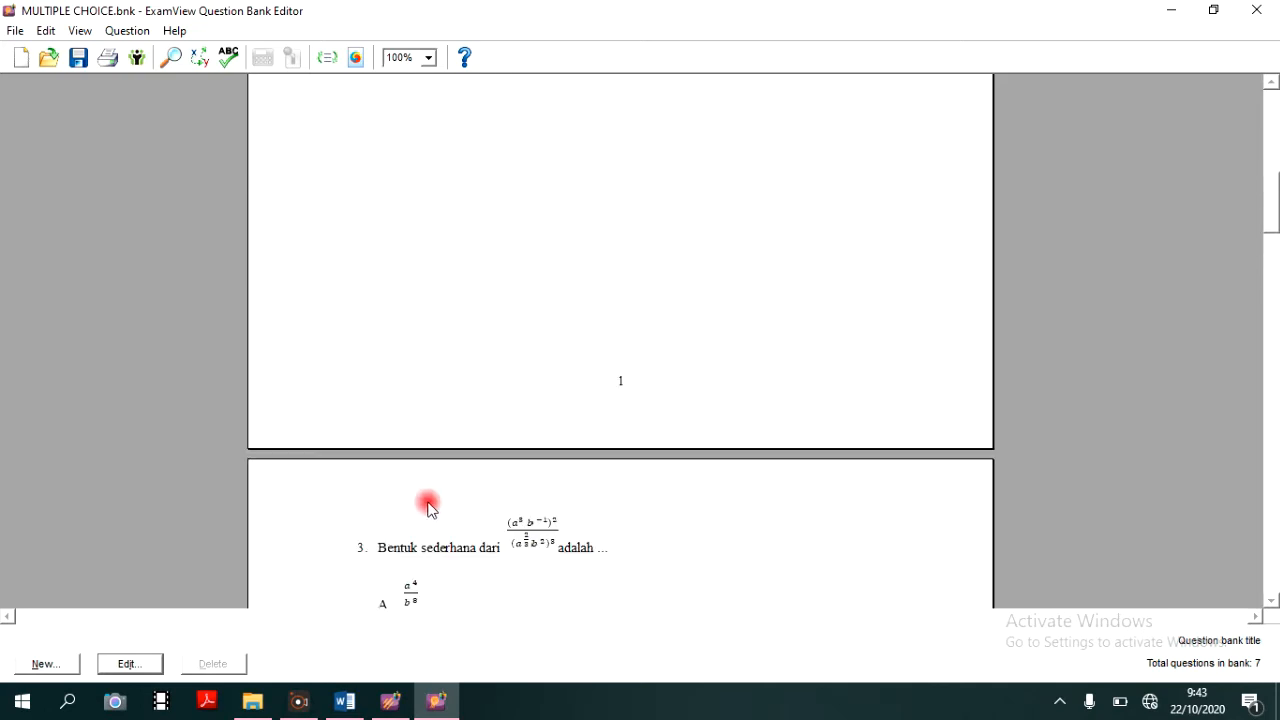
scroll(426, 510, "up", 1)
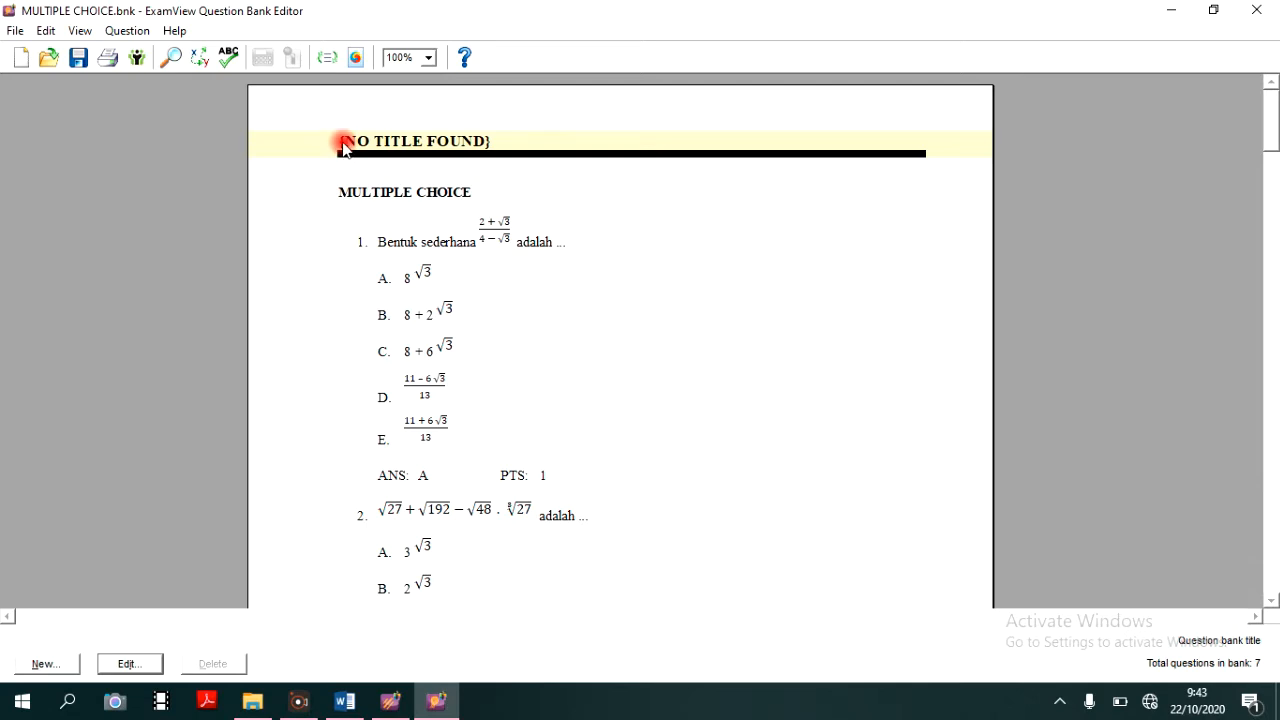
double_click(512, 142)
left_click(878, 401)
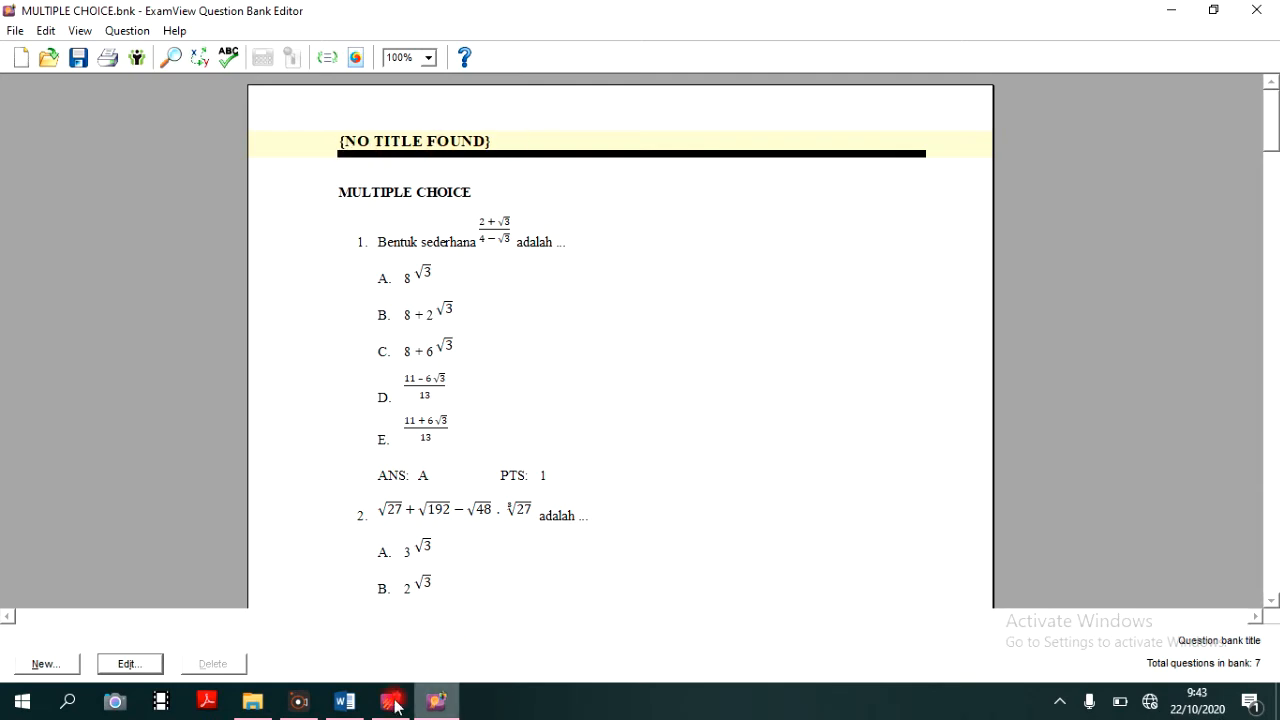
- Switch to Word, reopen MULTIPLE CHOICE.rtf, add the line PRE TEST XII IPA above the MULTIPLE CHOICE heading and save
left_click(355, 710)
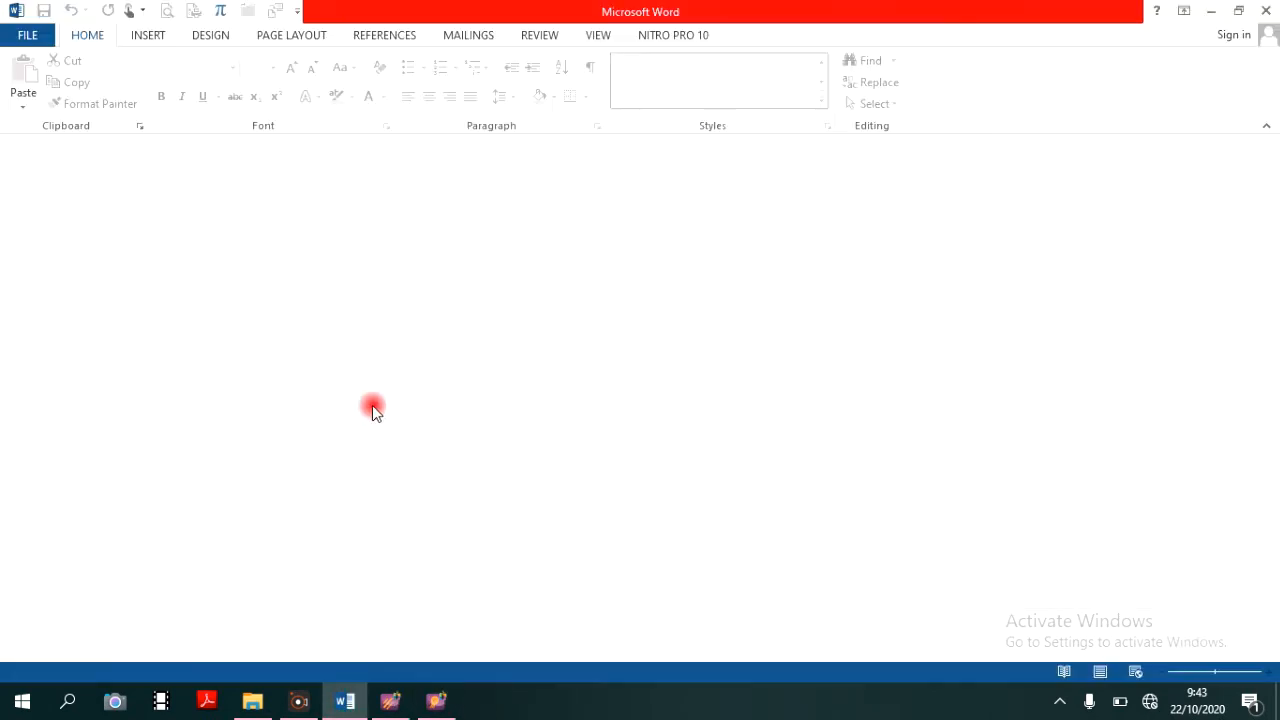
left_click(26, 36)
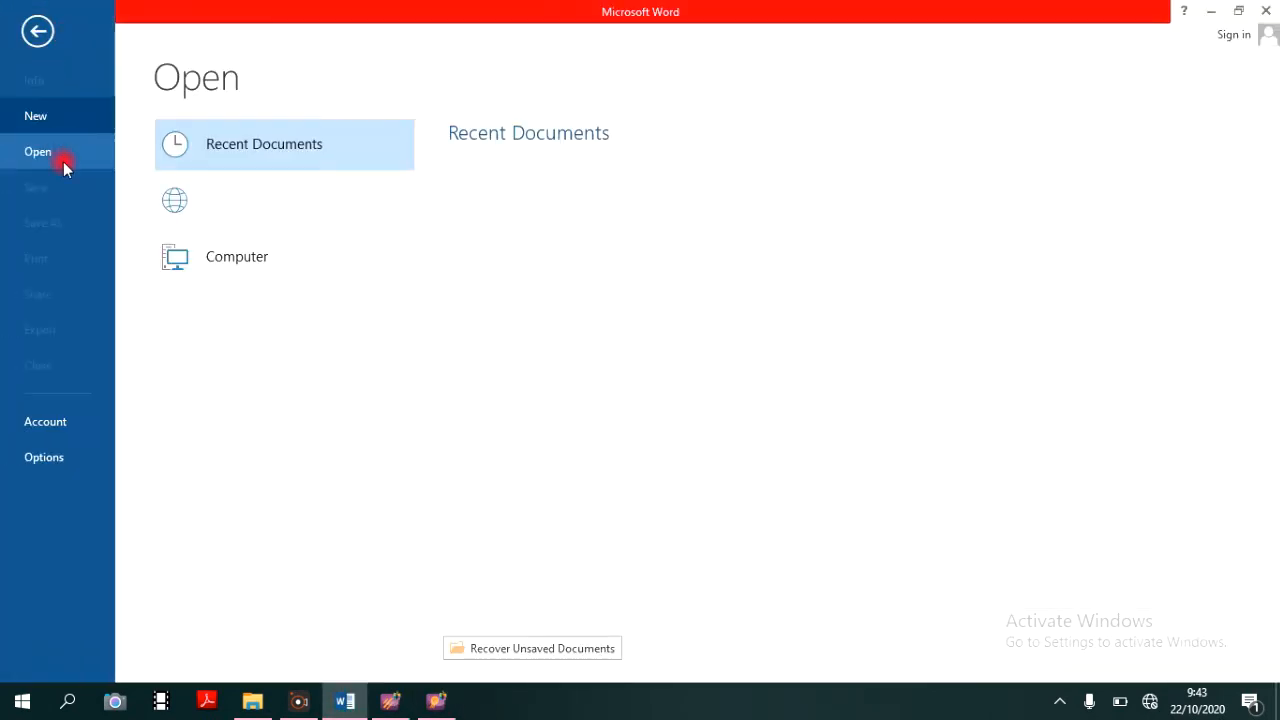
left_click(533, 180)
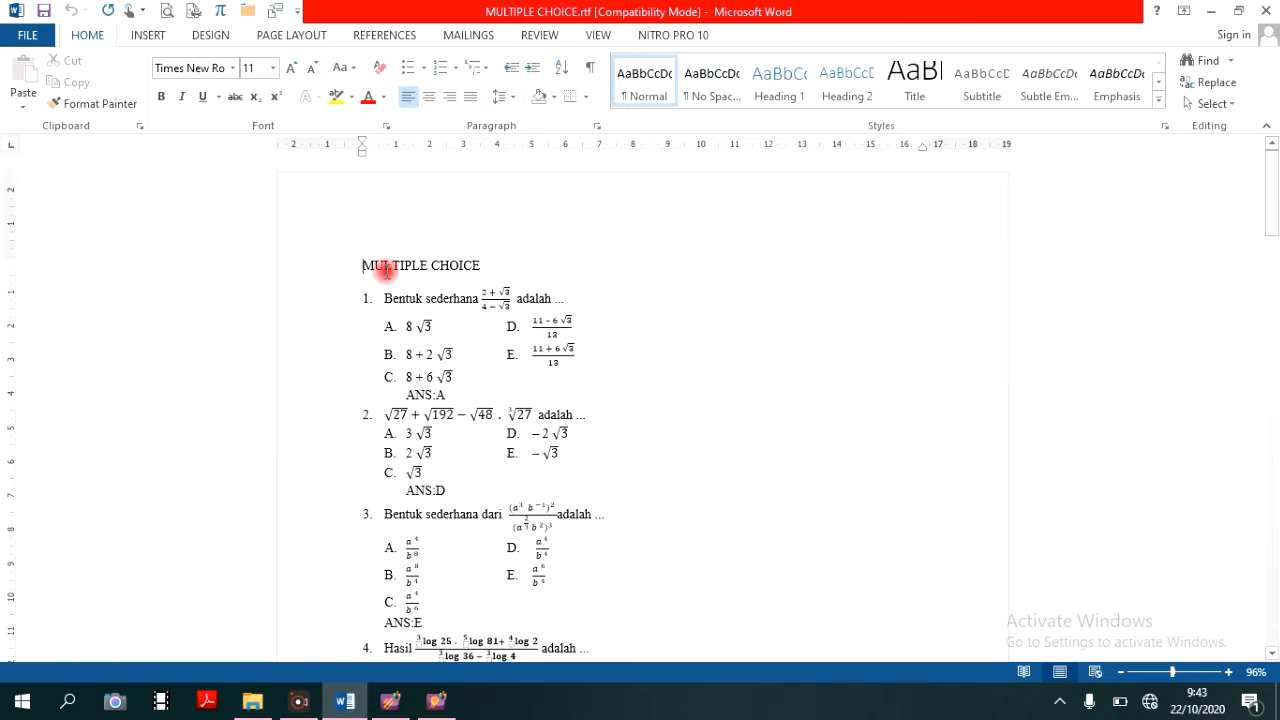
key("Return")
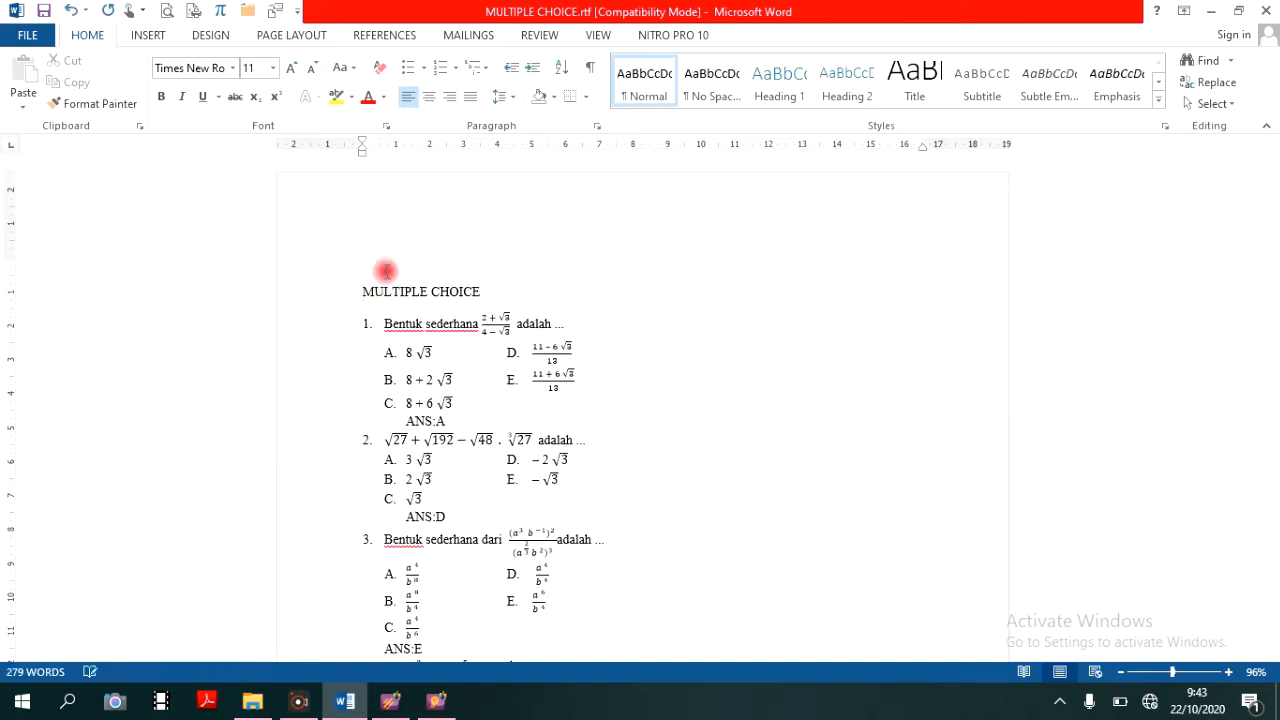
type("PRE TEST XII IPA")
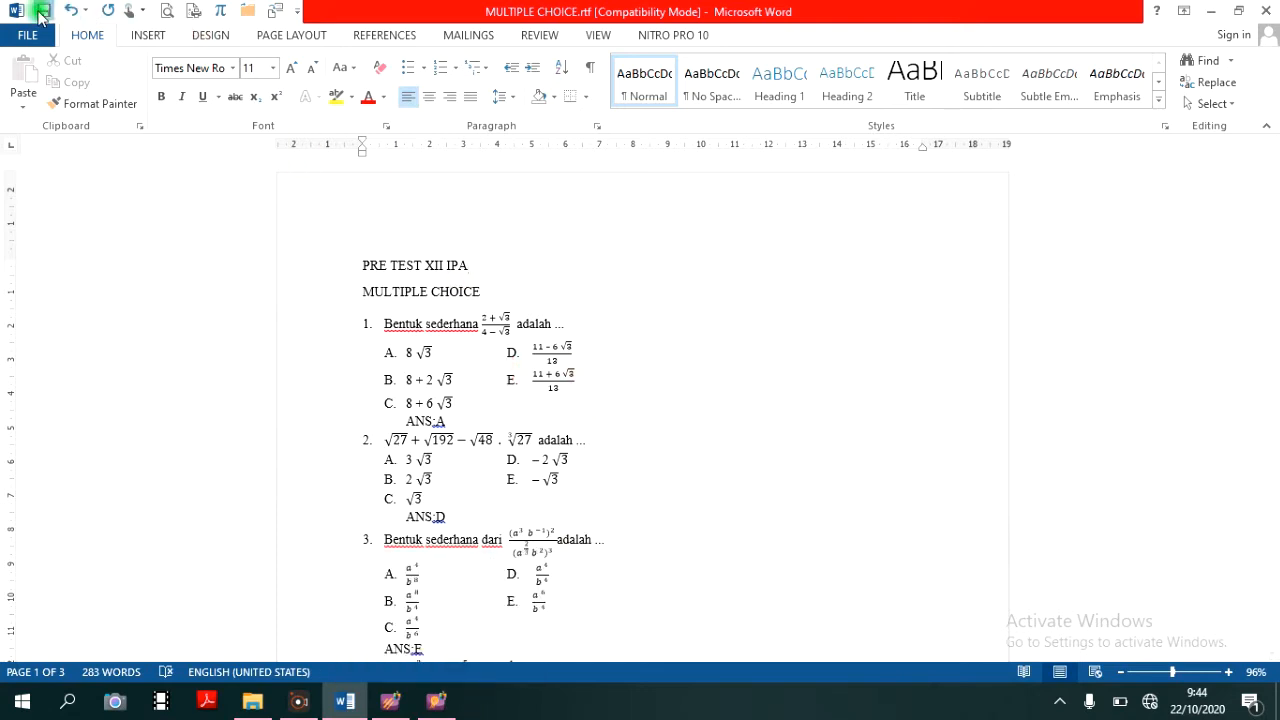
- Back in ExamView Question Bank Editor, set the question bank title to PRE TEST XII IPA and the subtitle to SEM 1 TP 2020/2021
left_click(442, 704)
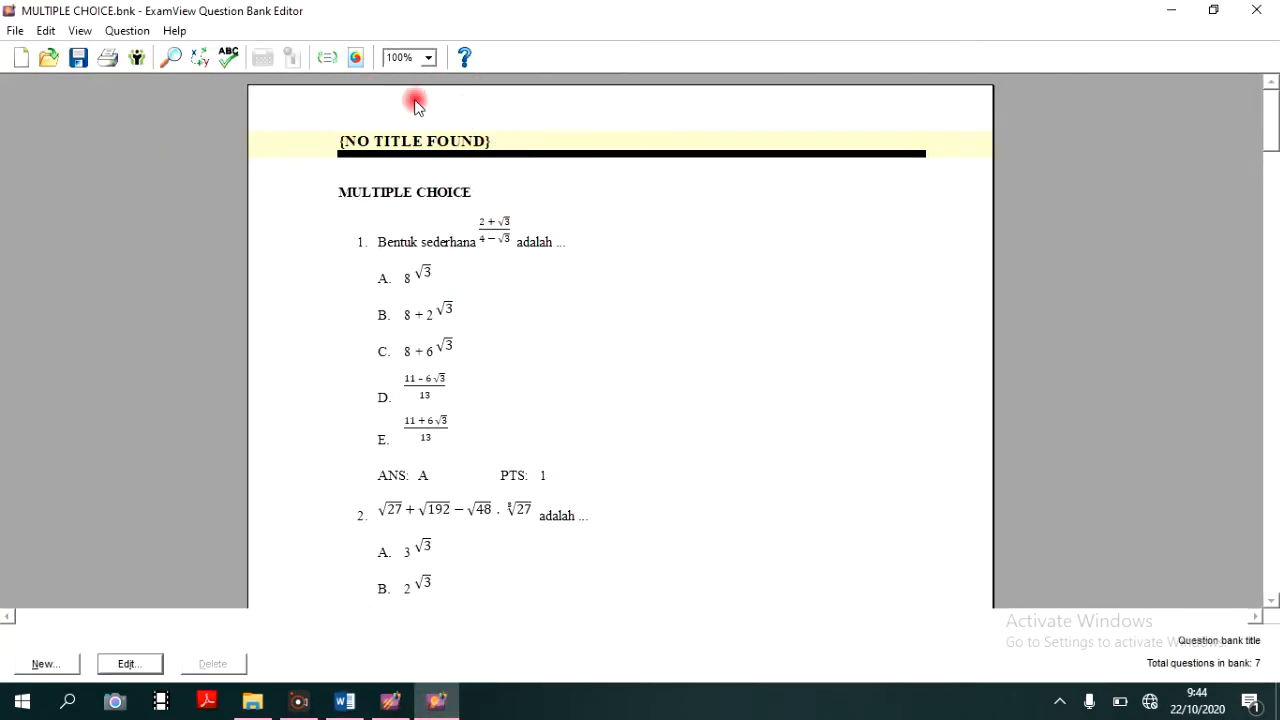
double_click(517, 138)
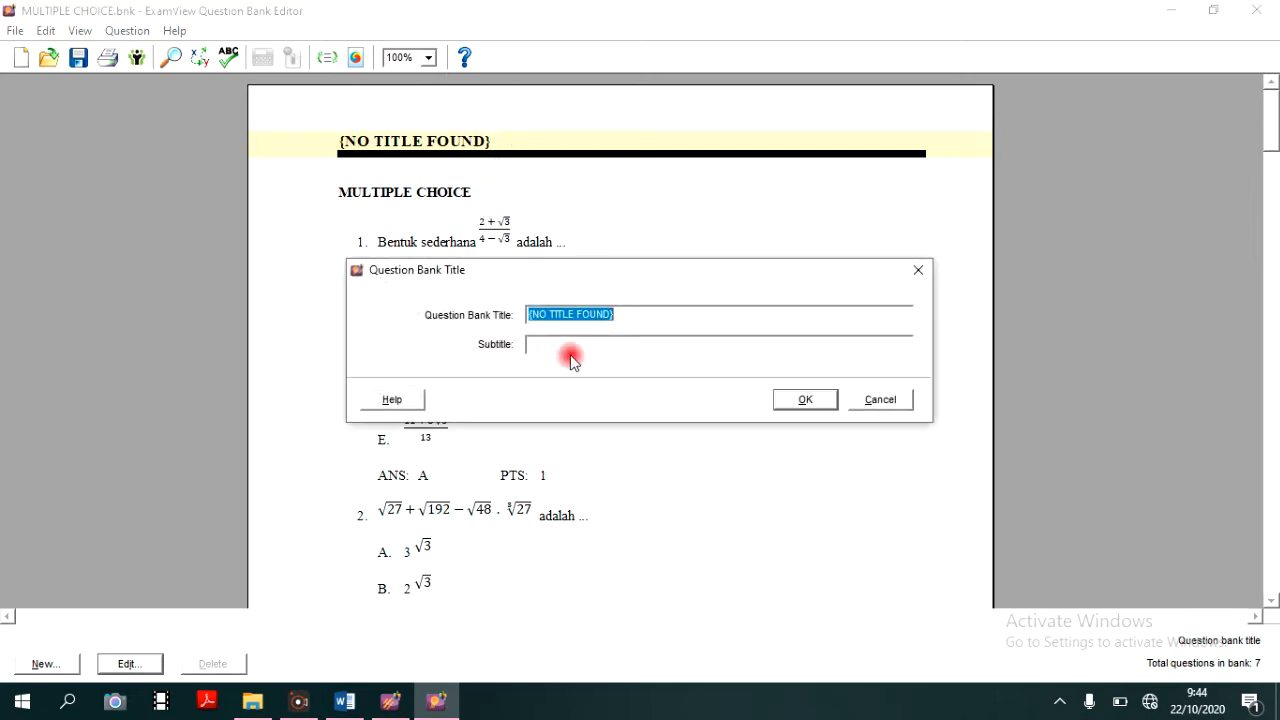
left_click_drag(664, 319, 494, 300)
type("PRE TEST XI")
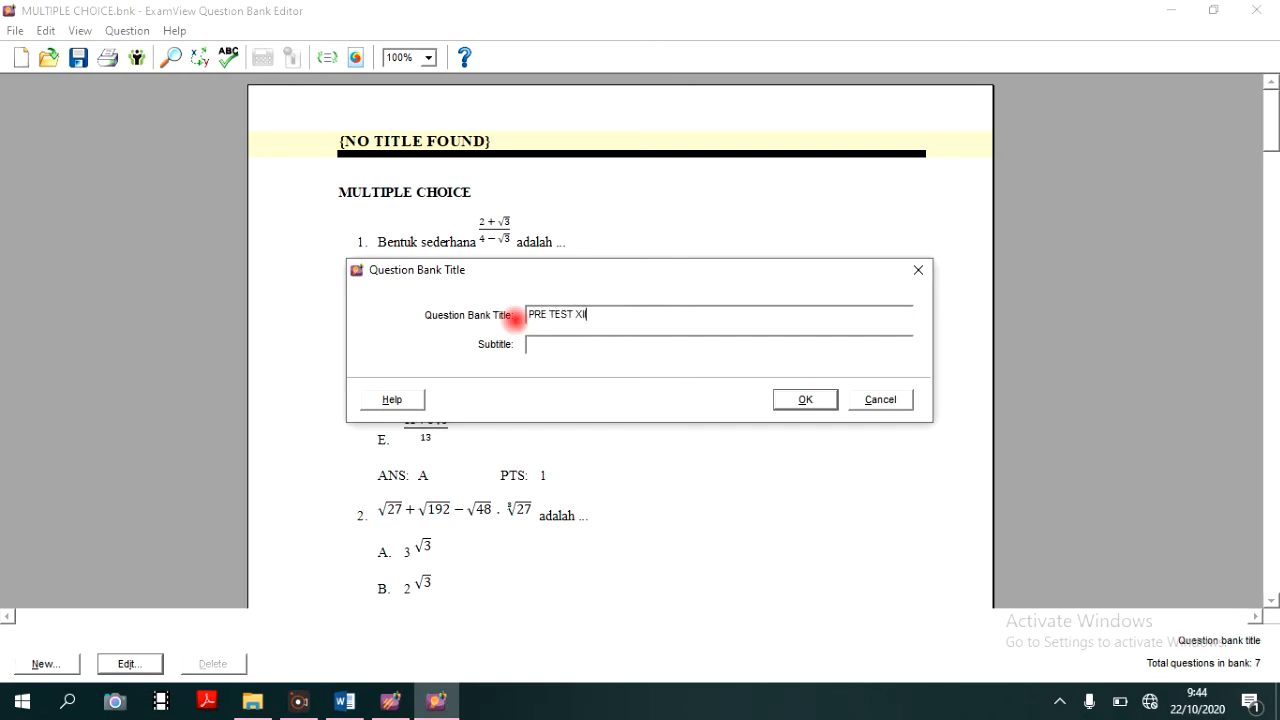
left_click(562, 346)
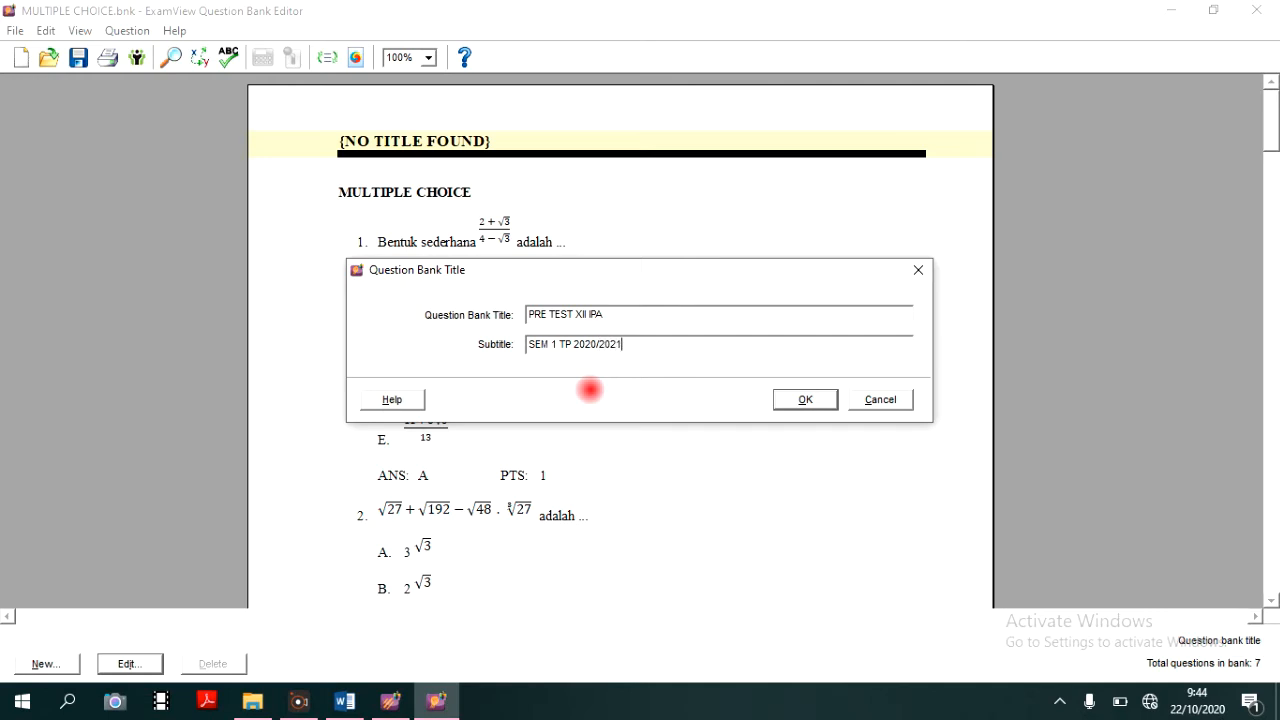
left_click(806, 400)
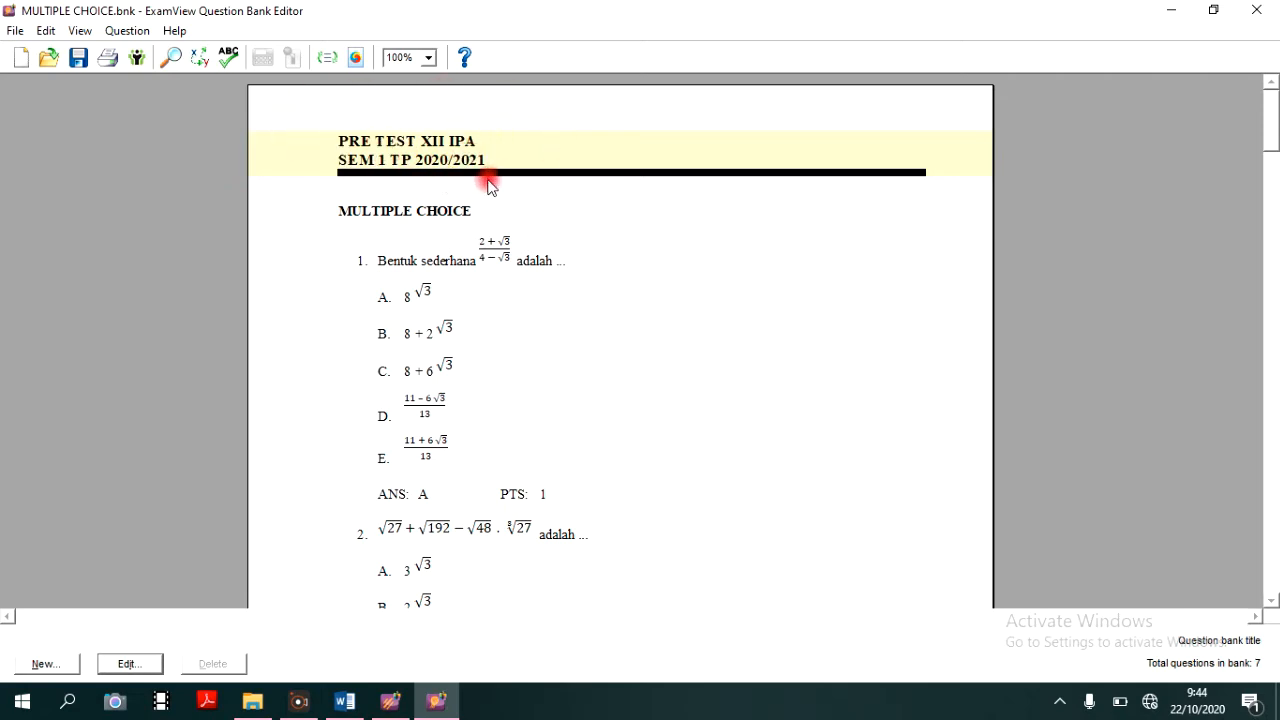
- Examine the imported bank from the MULTIPLE CHOICE heading through question 6, checking formulas, answer keys and the graph
left_click(335, 217)
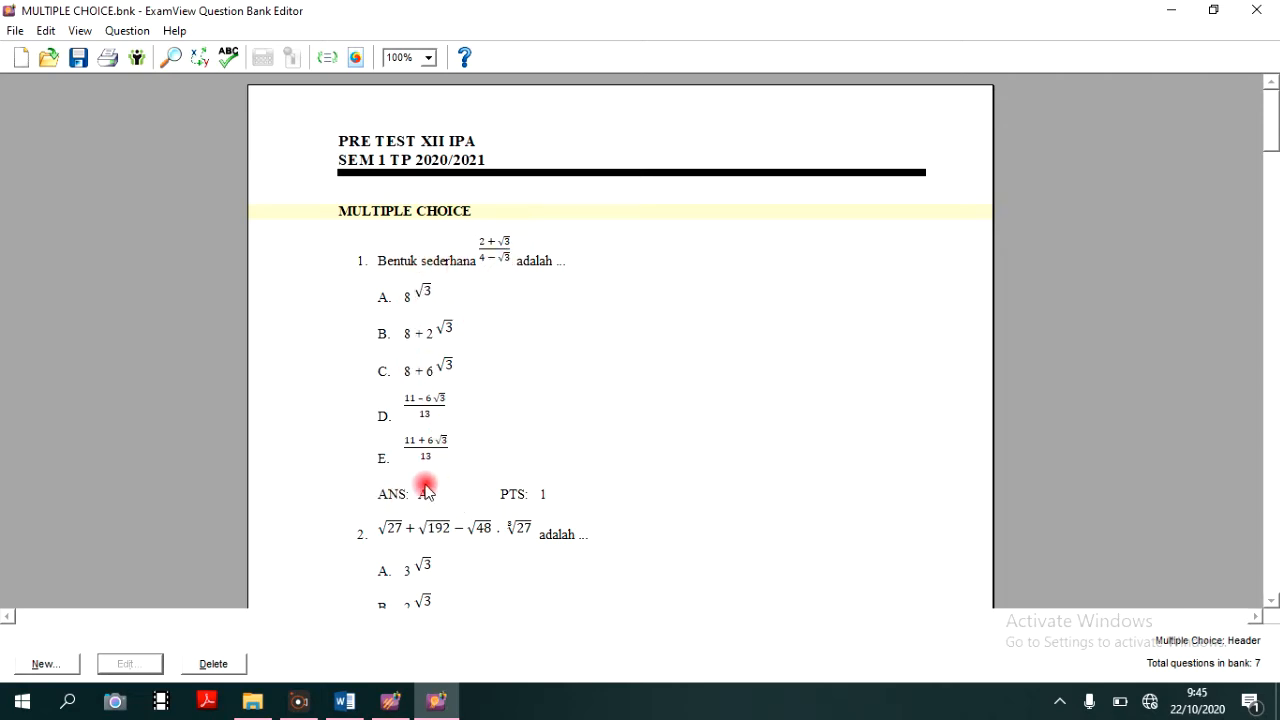
scroll(427, 493, "down", 3)
scroll(424, 490, "down", 1)
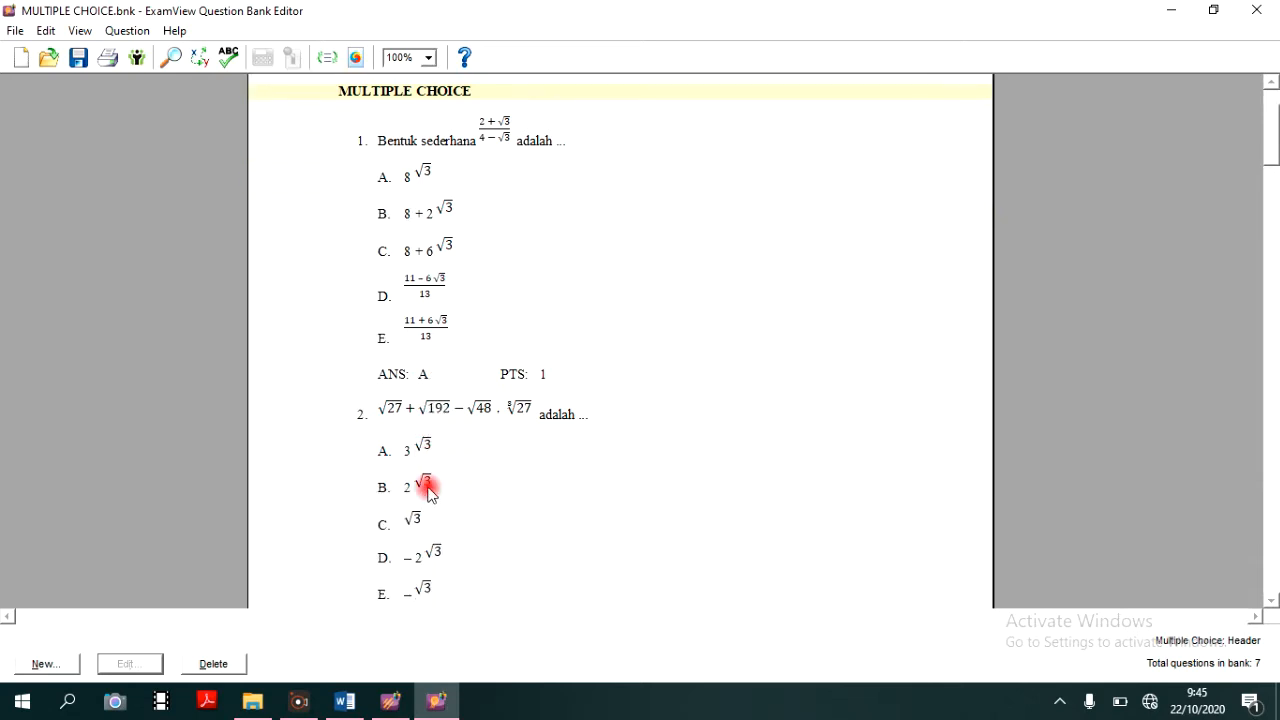
scroll(505, 330, "down", 4)
scroll(500, 342, "down", 8)
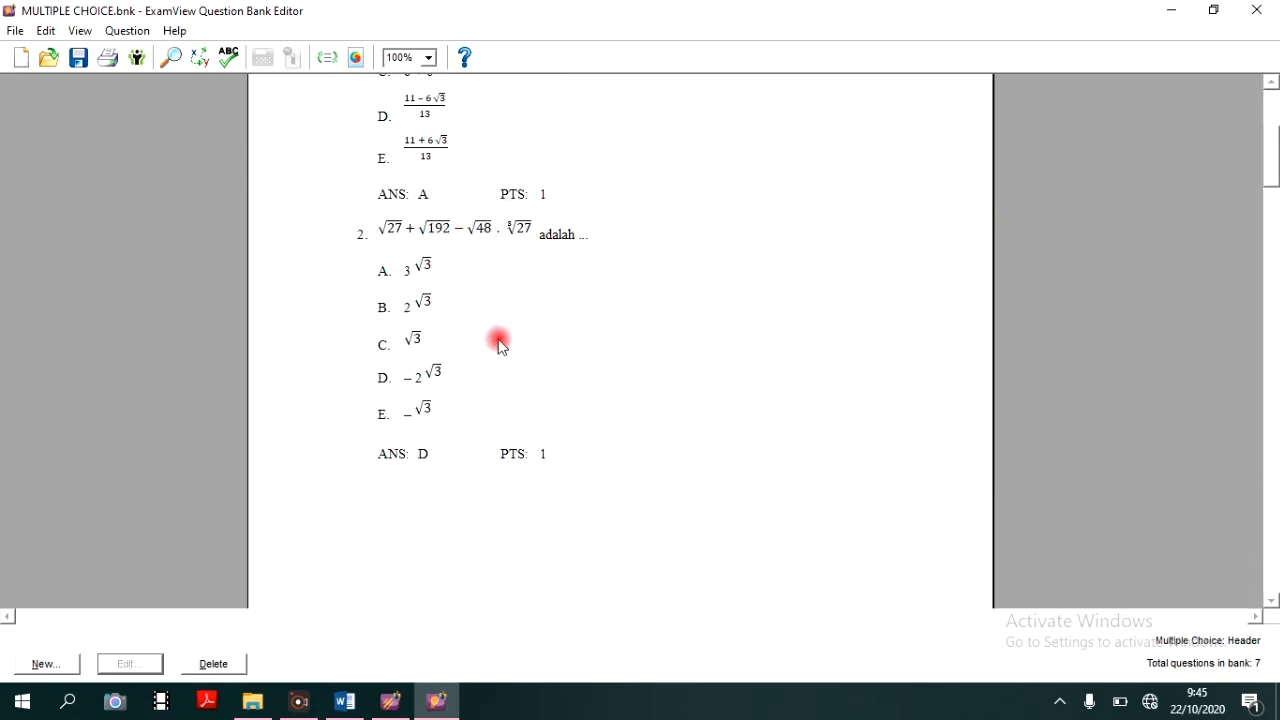
scroll(500, 342, "down", 1)
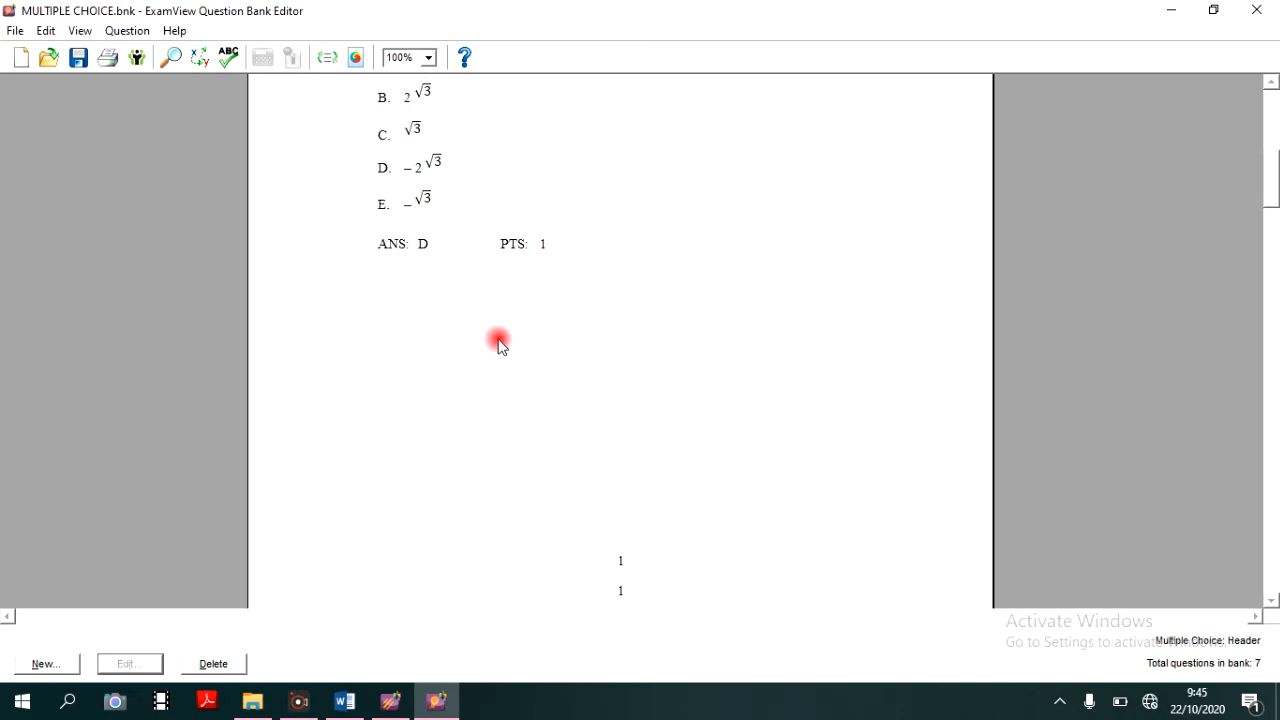
scroll(500, 342, "down", 5)
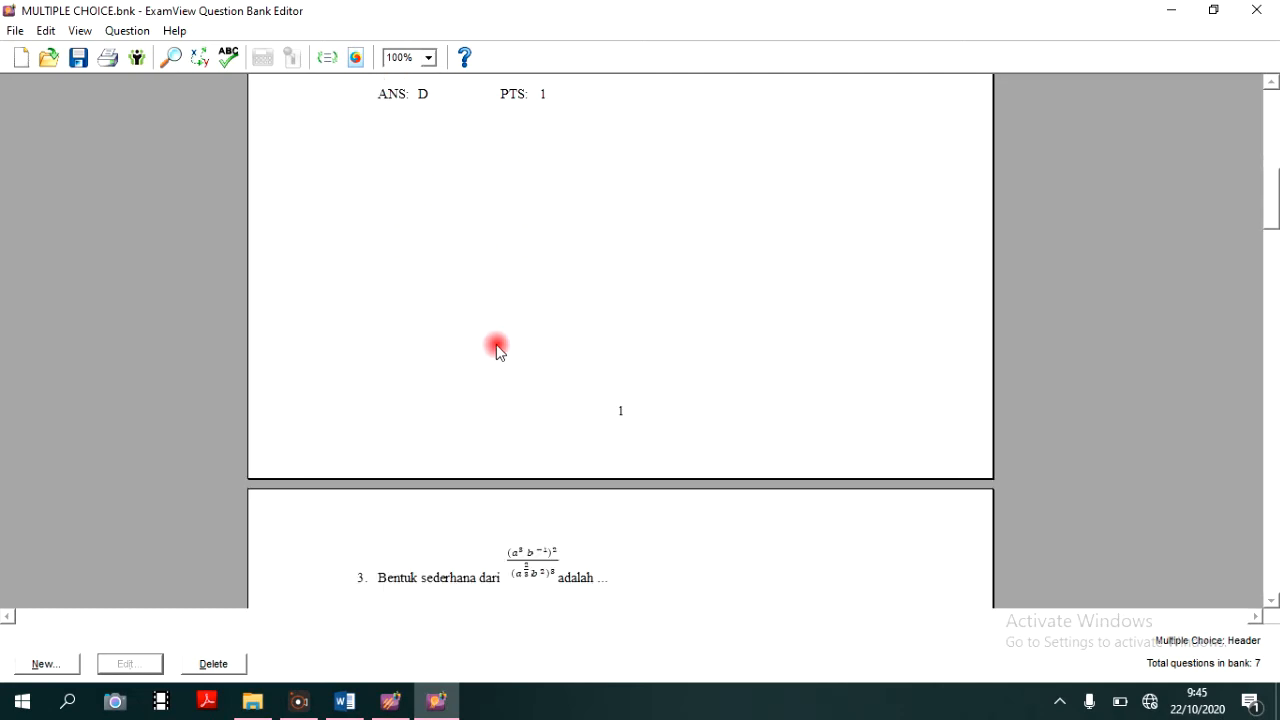
scroll(500, 367, "down", 10)
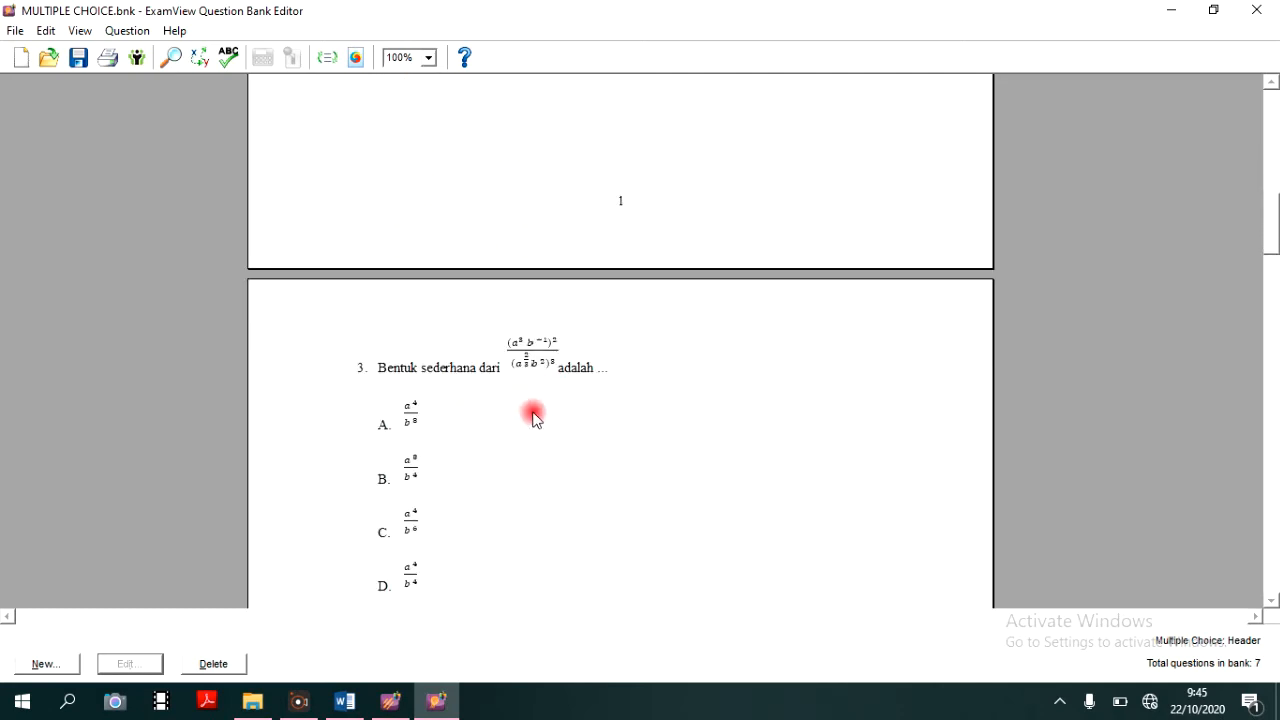
scroll(480, 277, "down", 11)
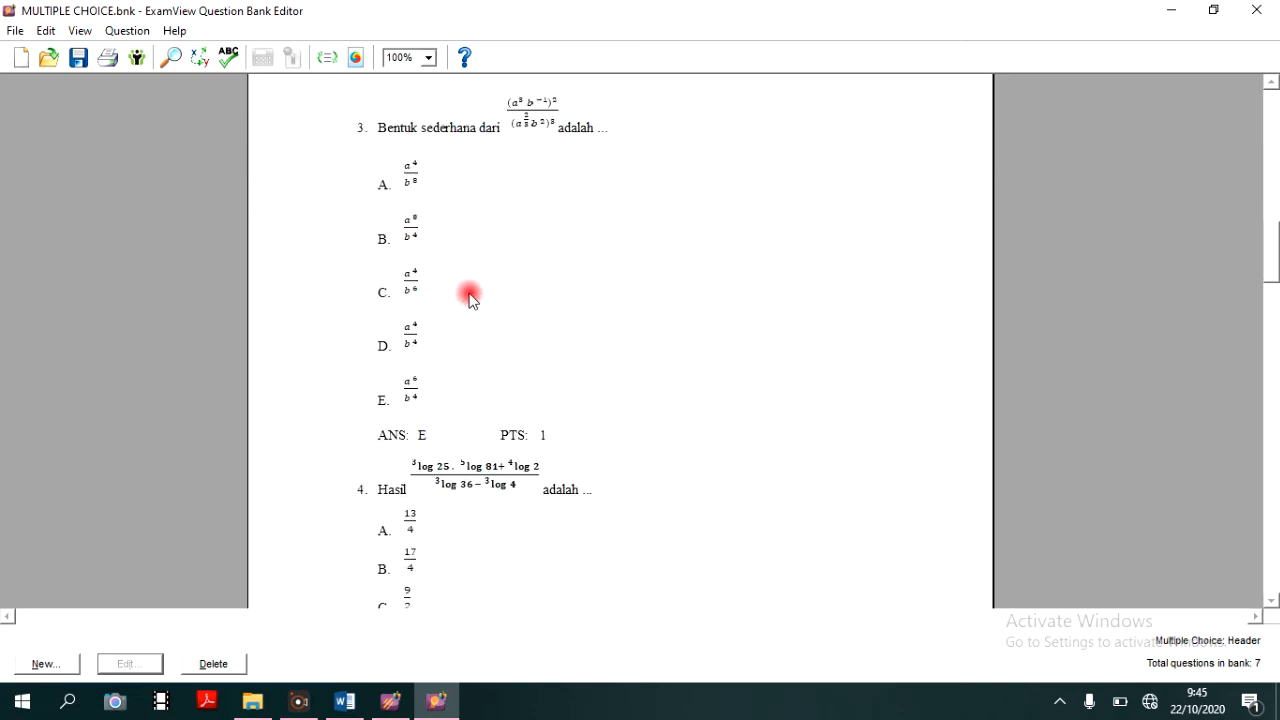
scroll(463, 338, "down", 18)
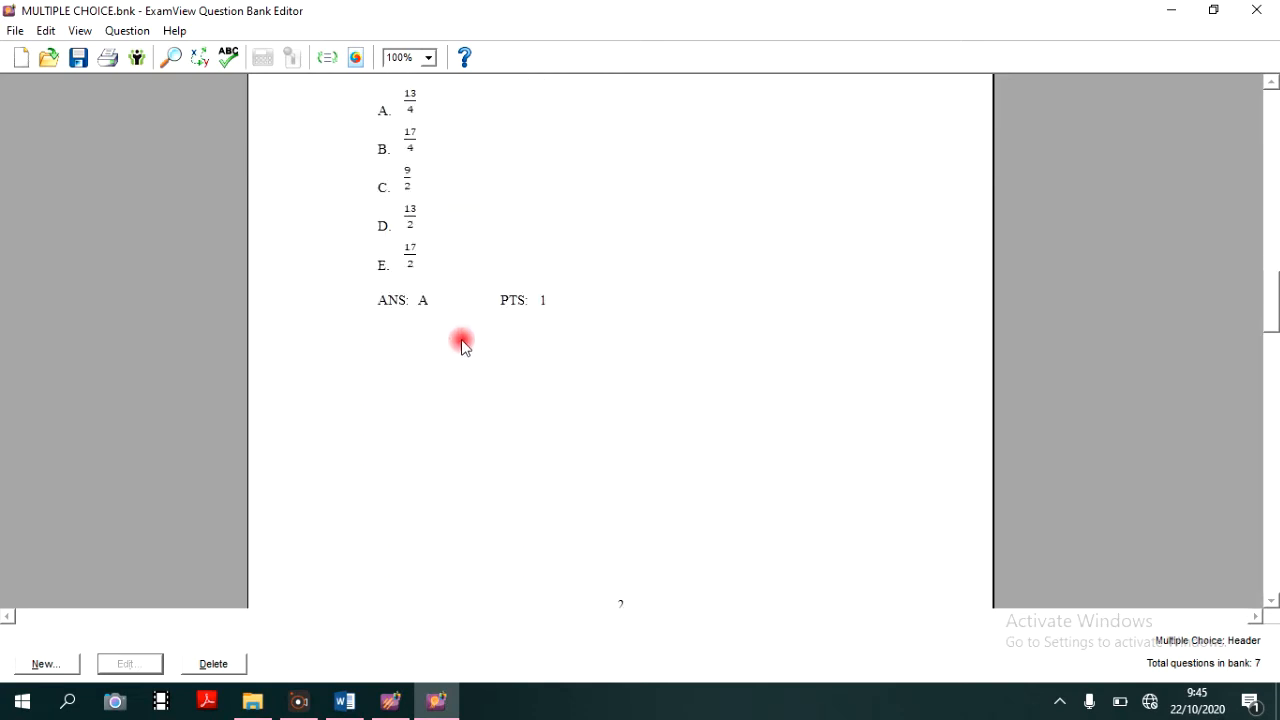
scroll(463, 348, "down", 8)
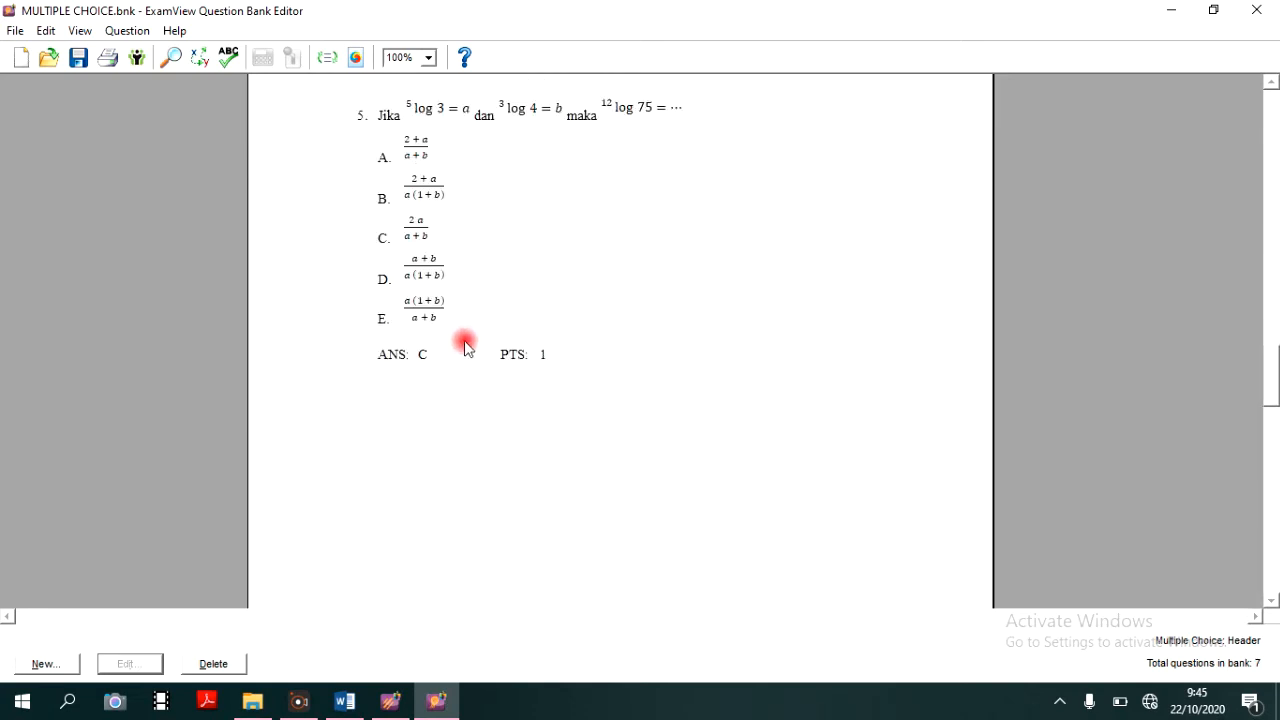
scroll(465, 347, "down", 20)
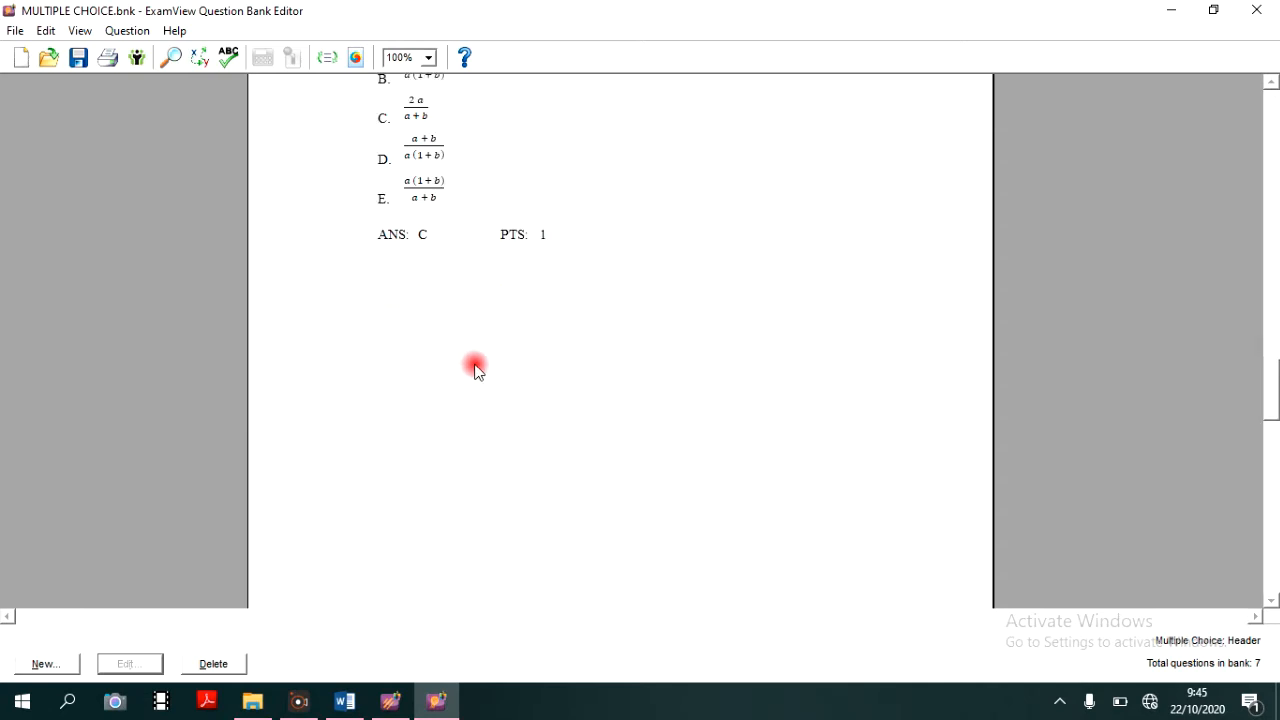
scroll(474, 389, "down", 3)
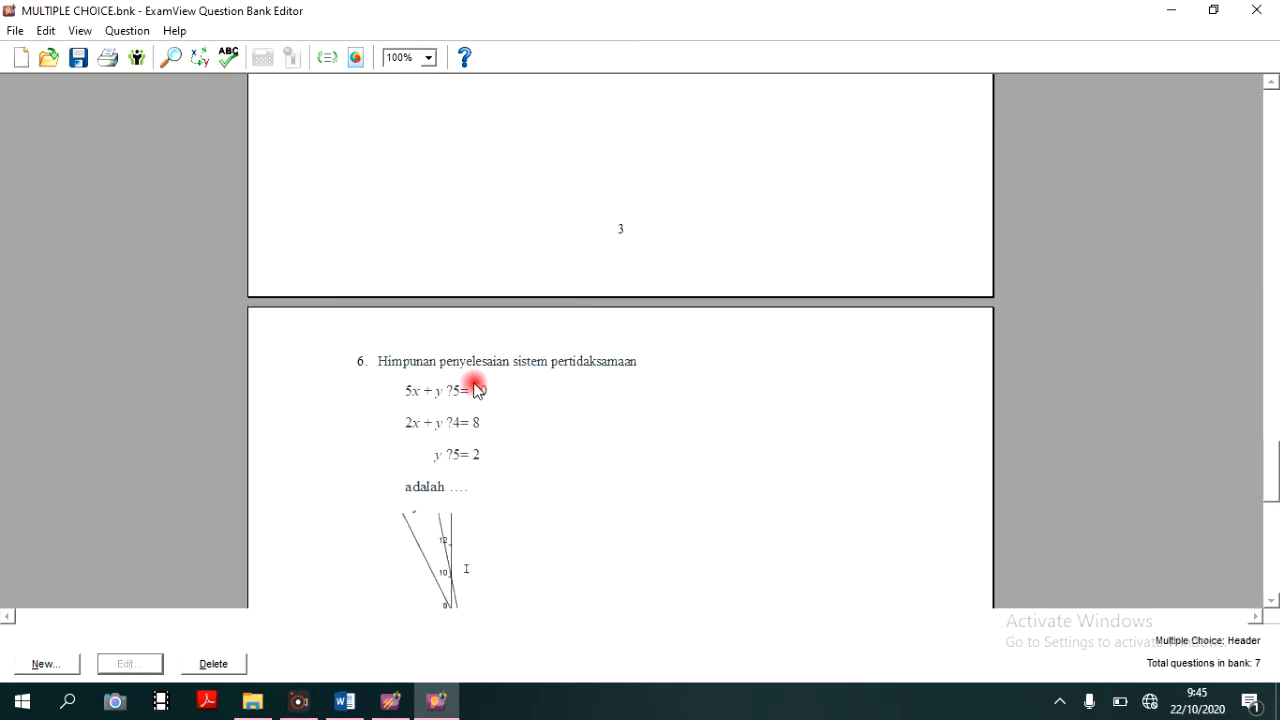
scroll(470, 372, "down", 2)
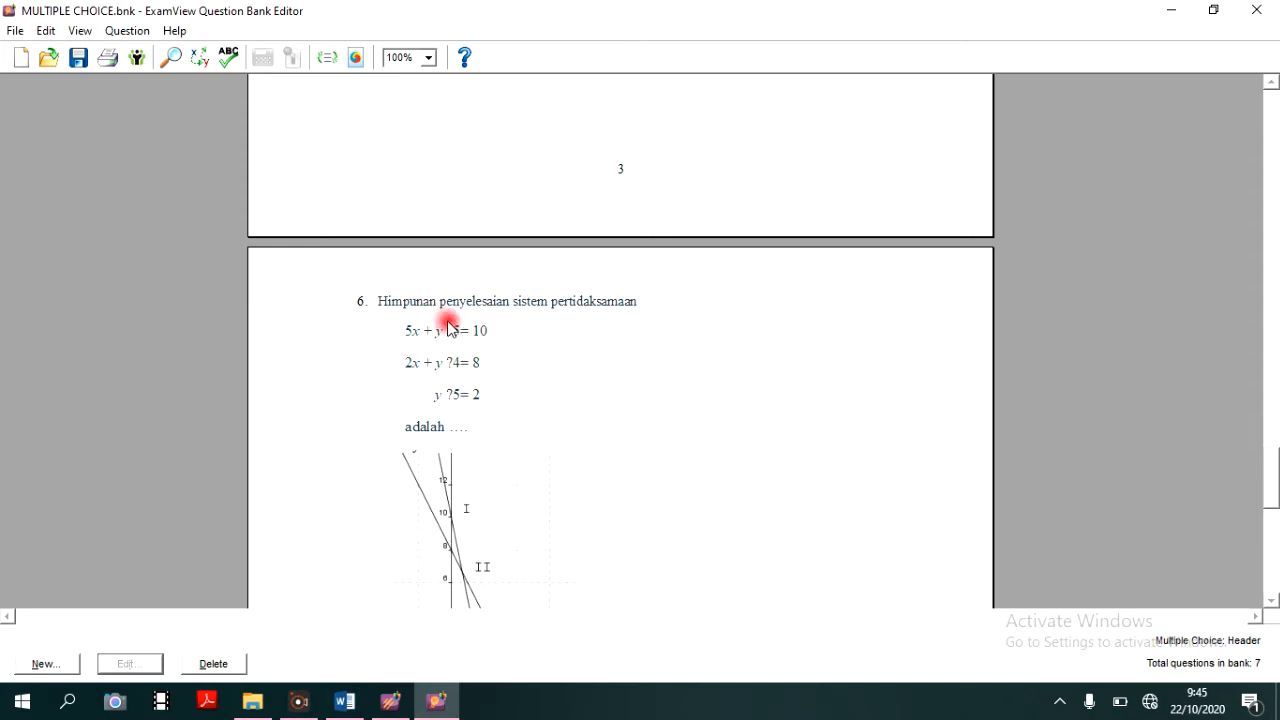
scroll(449, 331, "down", 2)
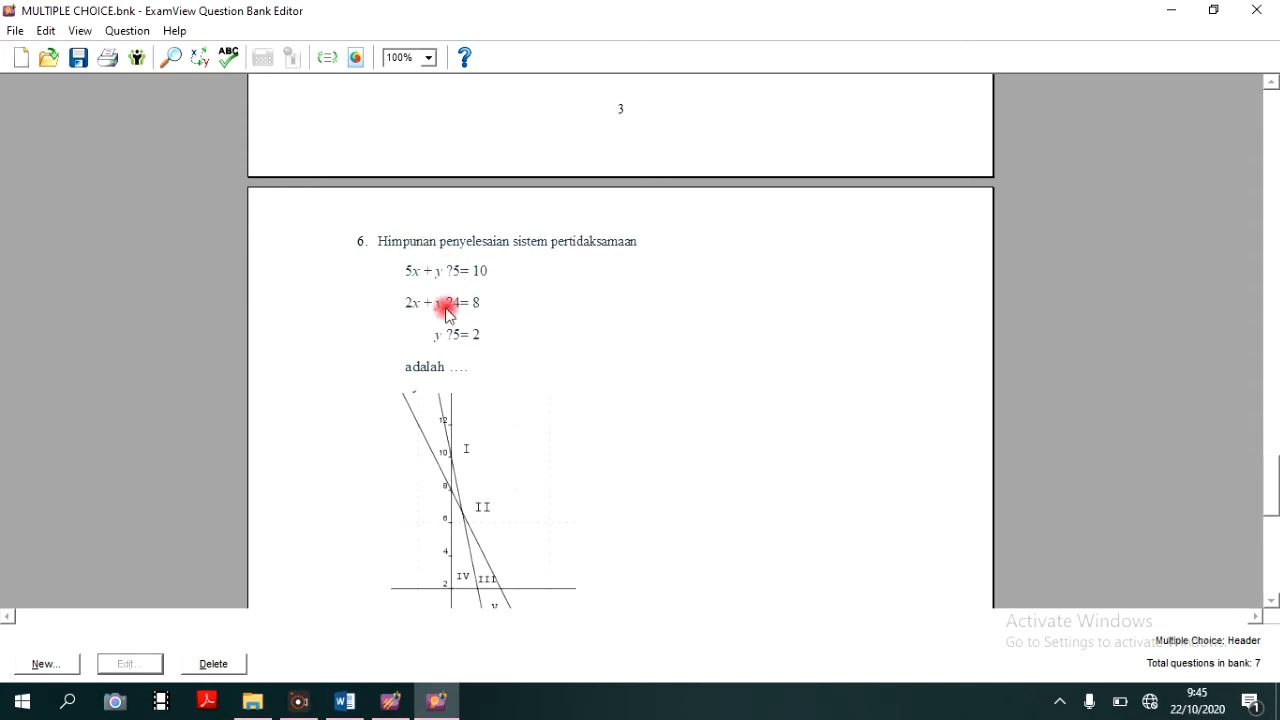
scroll(450, 320, "down", 1)
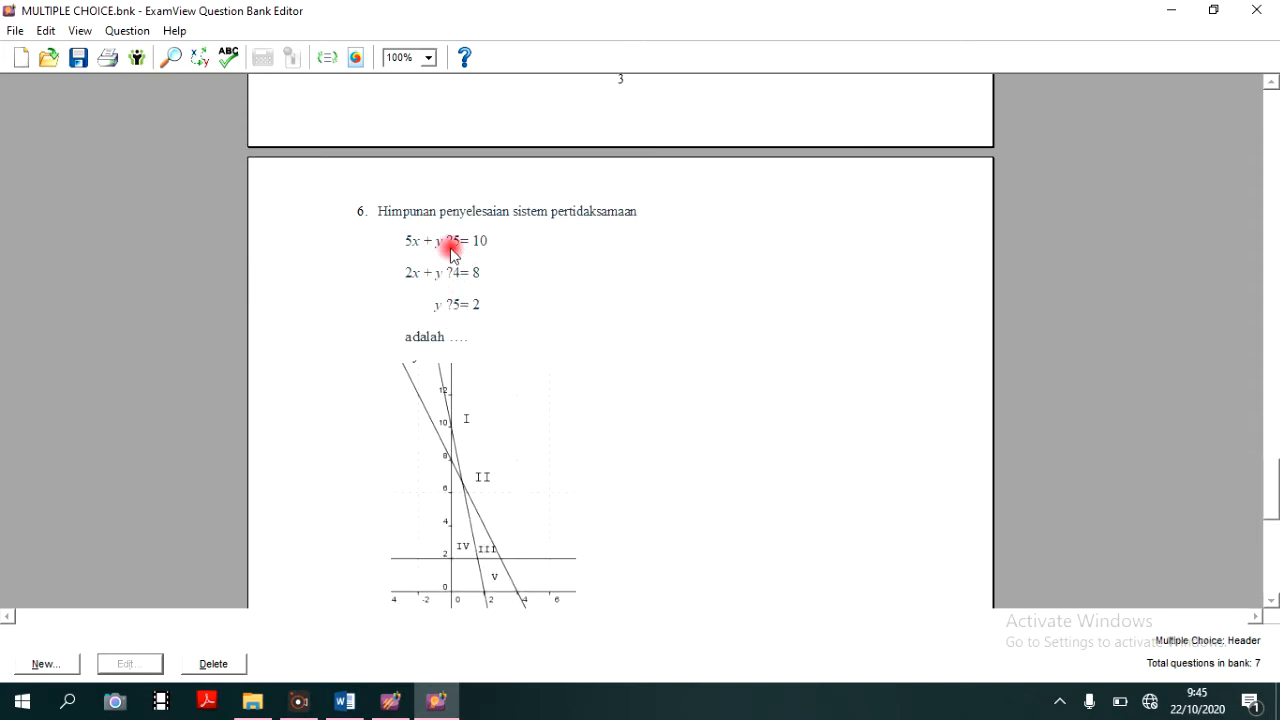
scroll(446, 248, "down", 2)
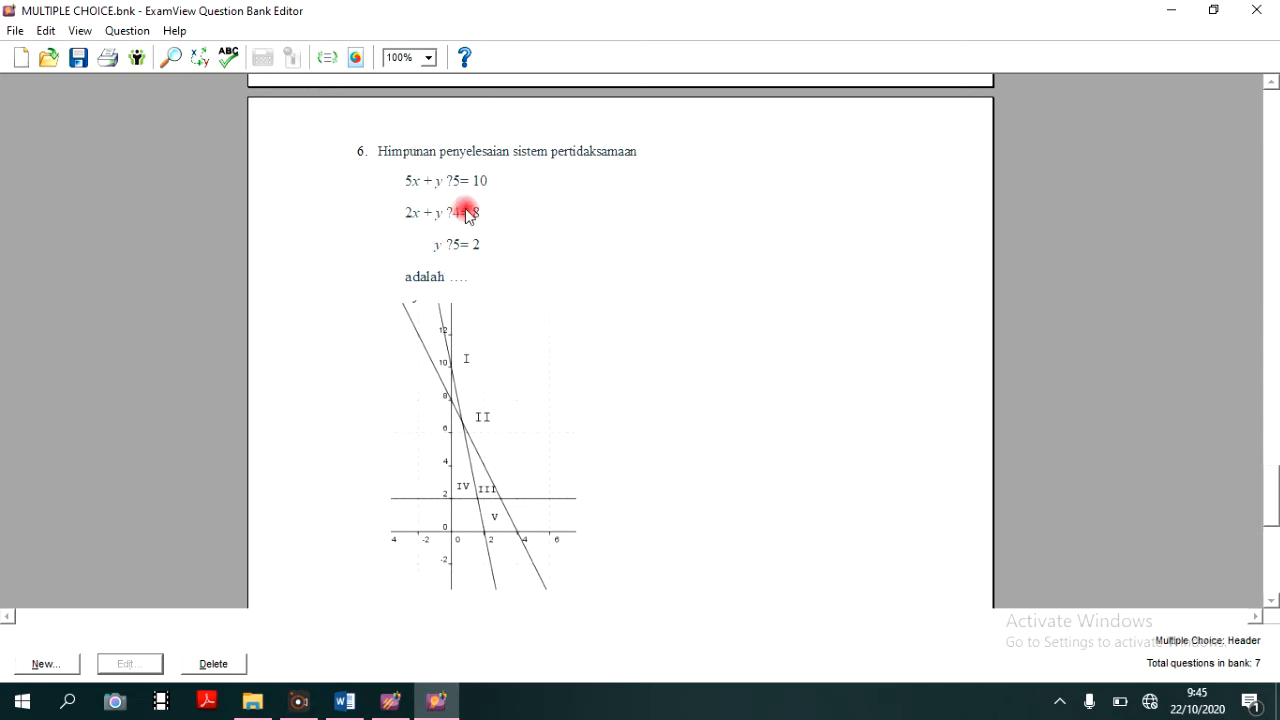
- Open question 6 for editing and compare its three inequalities with the original in MULTIPLE CHOICE.rtf in Word, returning to ExamView
left_click(462, 208)
scroll(483, 118, "up", 2)
left_click(469, 161)
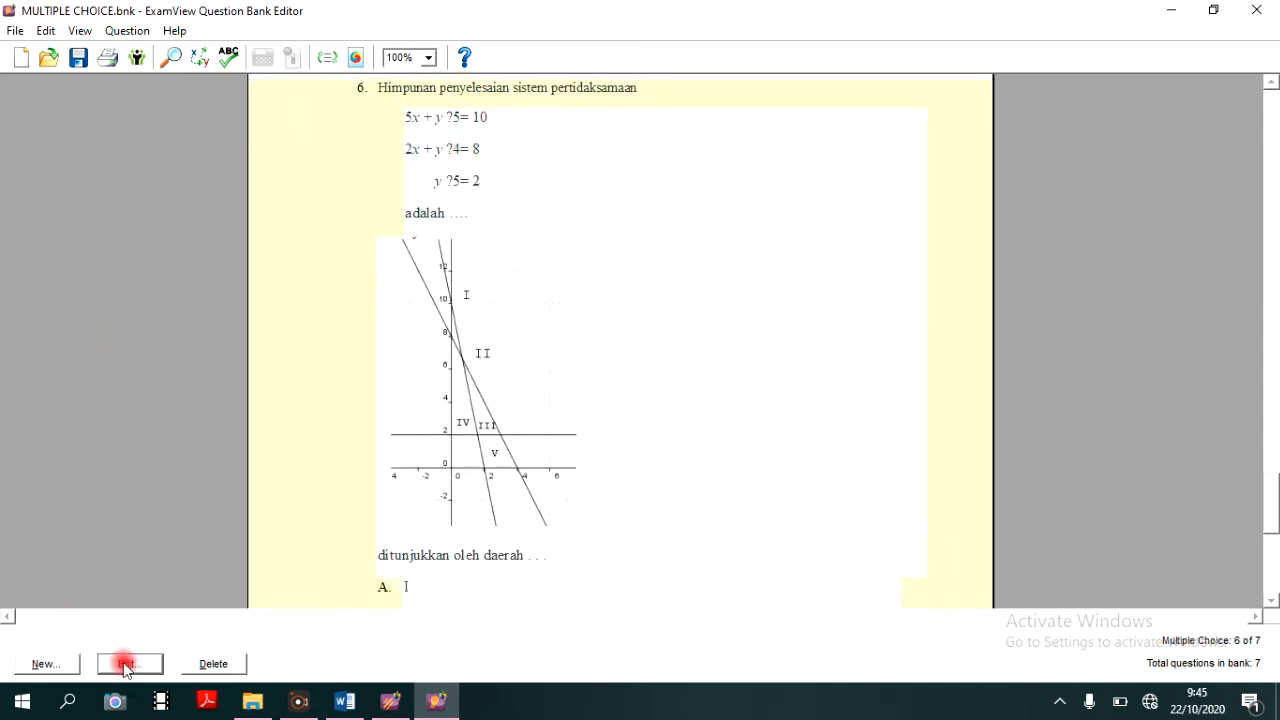
double_click(709, 180)
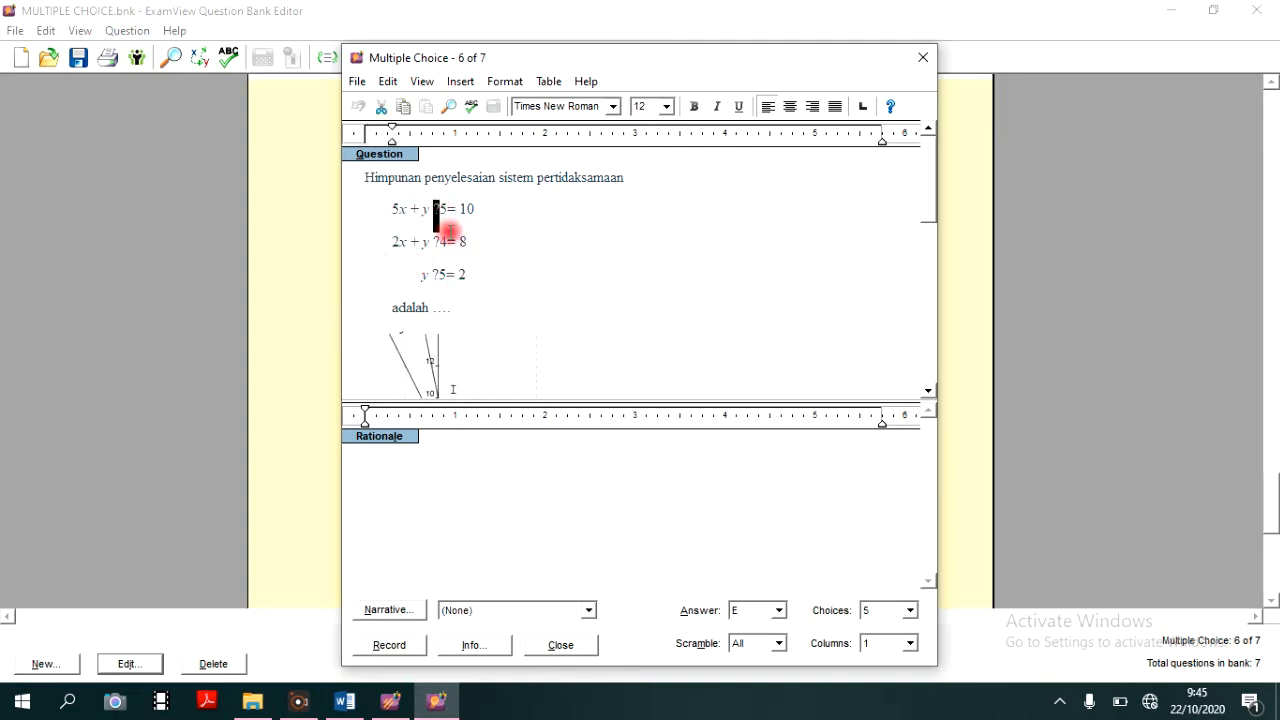
left_click(344, 701)
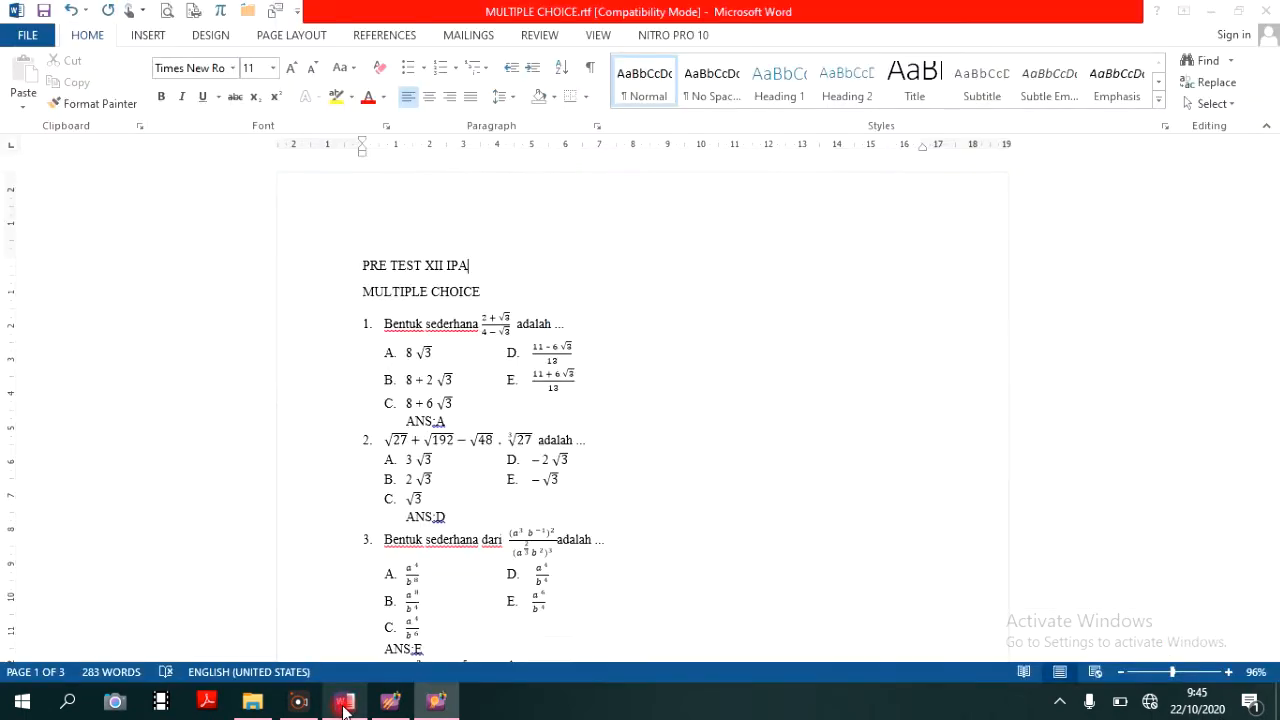
scroll(665, 435, "down", 12)
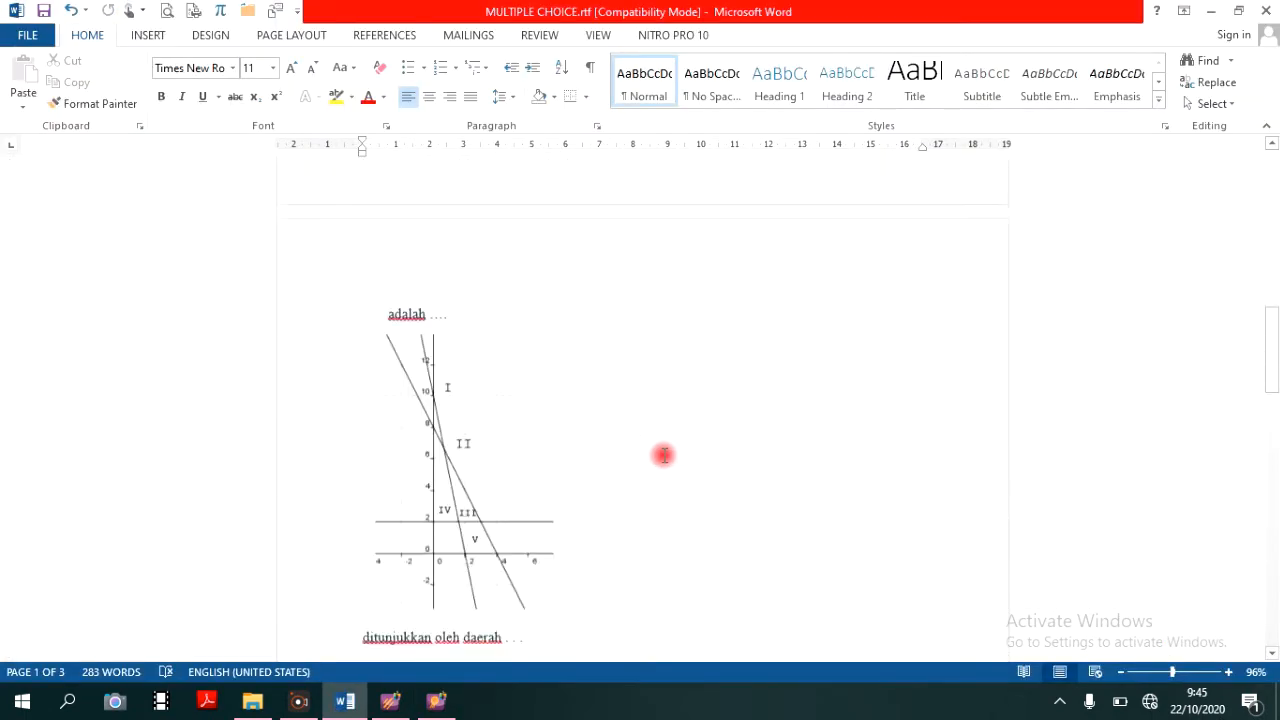
scroll(663, 428, "up", 8)
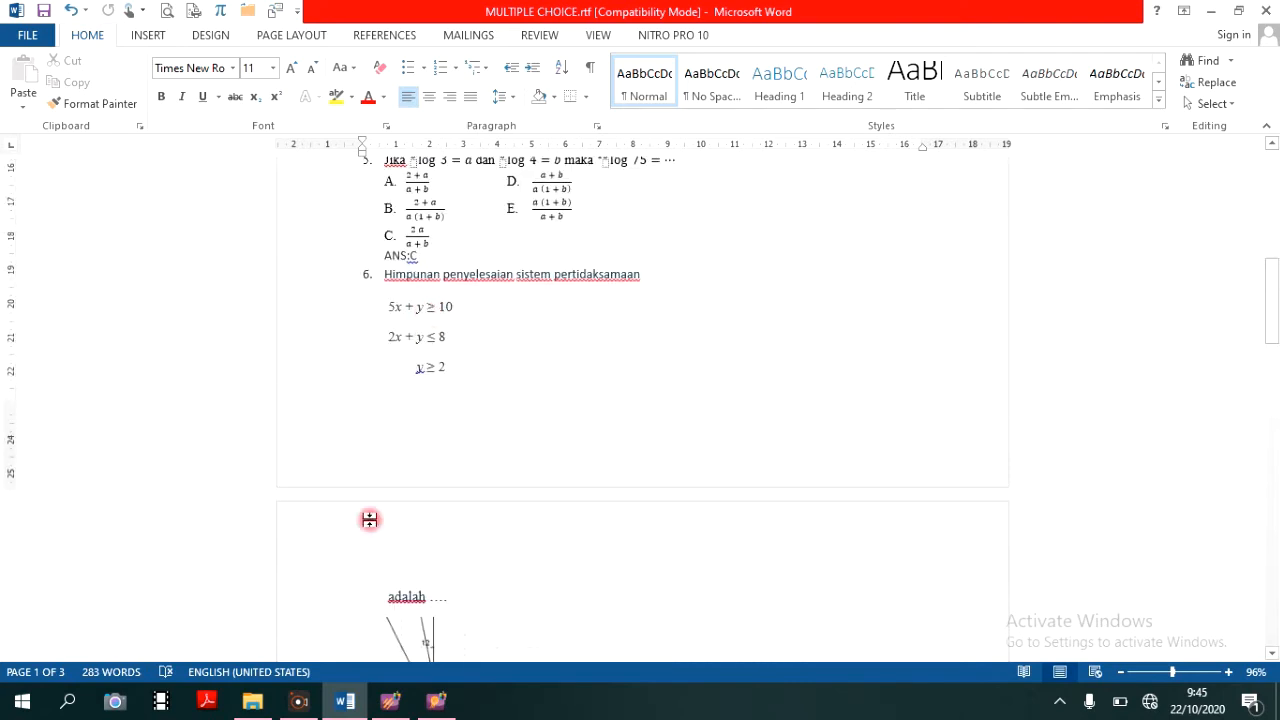
left_click(436, 700)
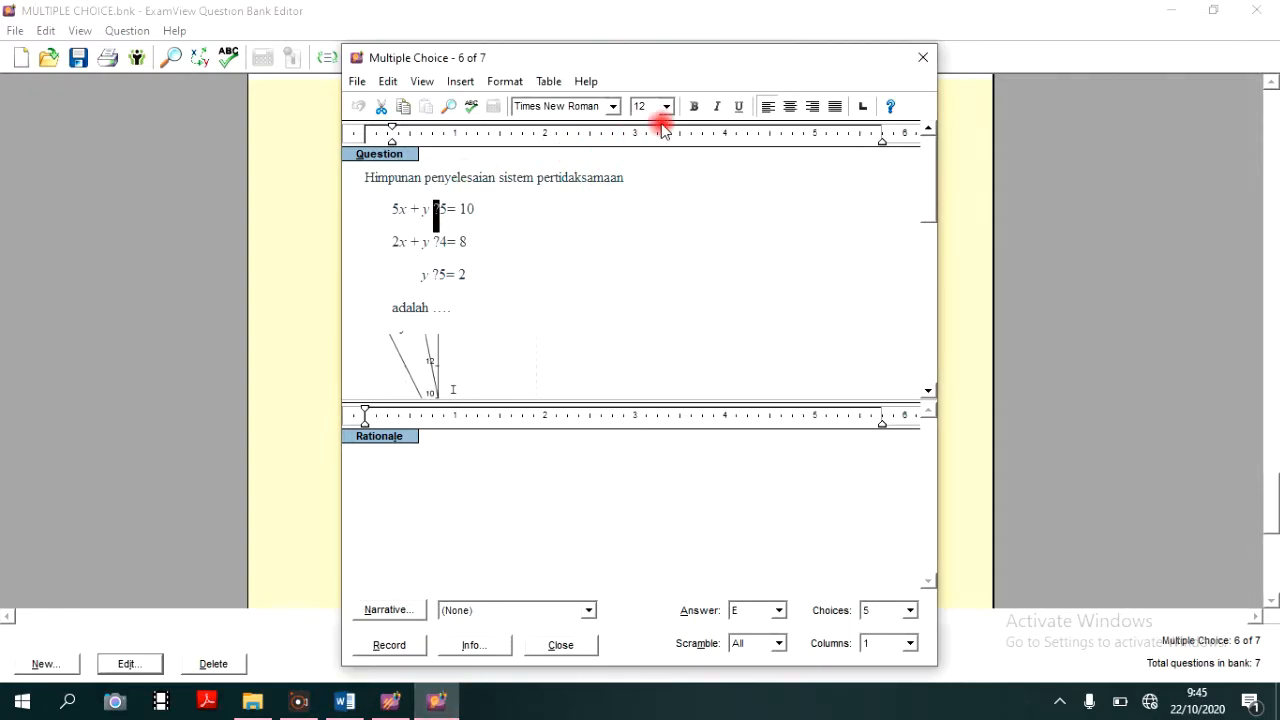
- Replace the question mark in question 6's first inequality with the ≥ symbol from the Symbol font
left_click(460, 81)
left_click(421, 81)
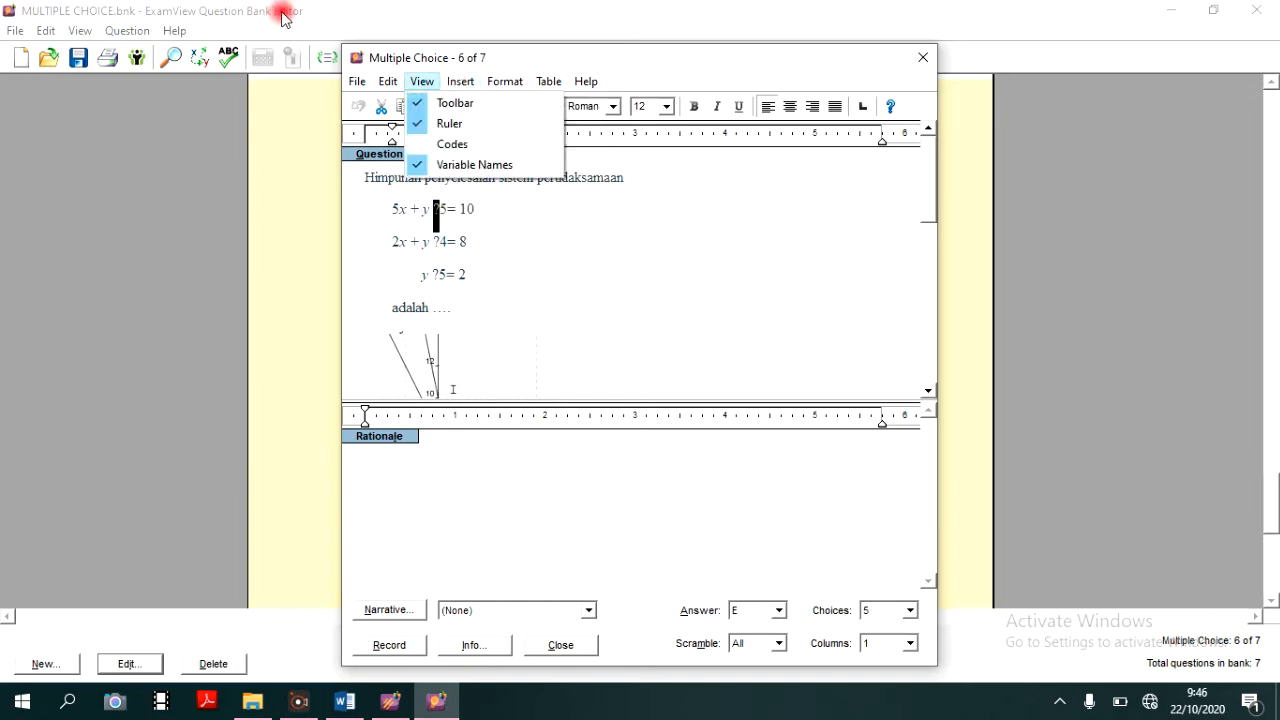
left_click(458, 81)
left_click(460, 81)
left_click(486, 121)
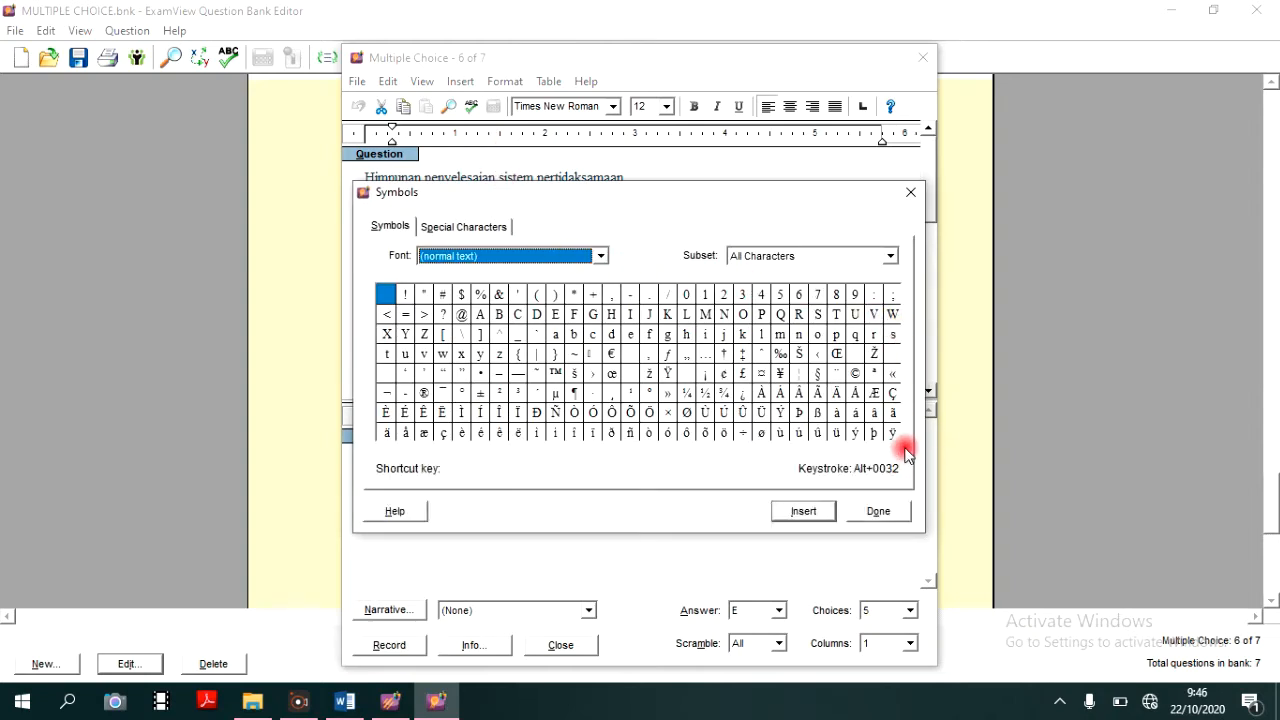
left_click(600, 256)
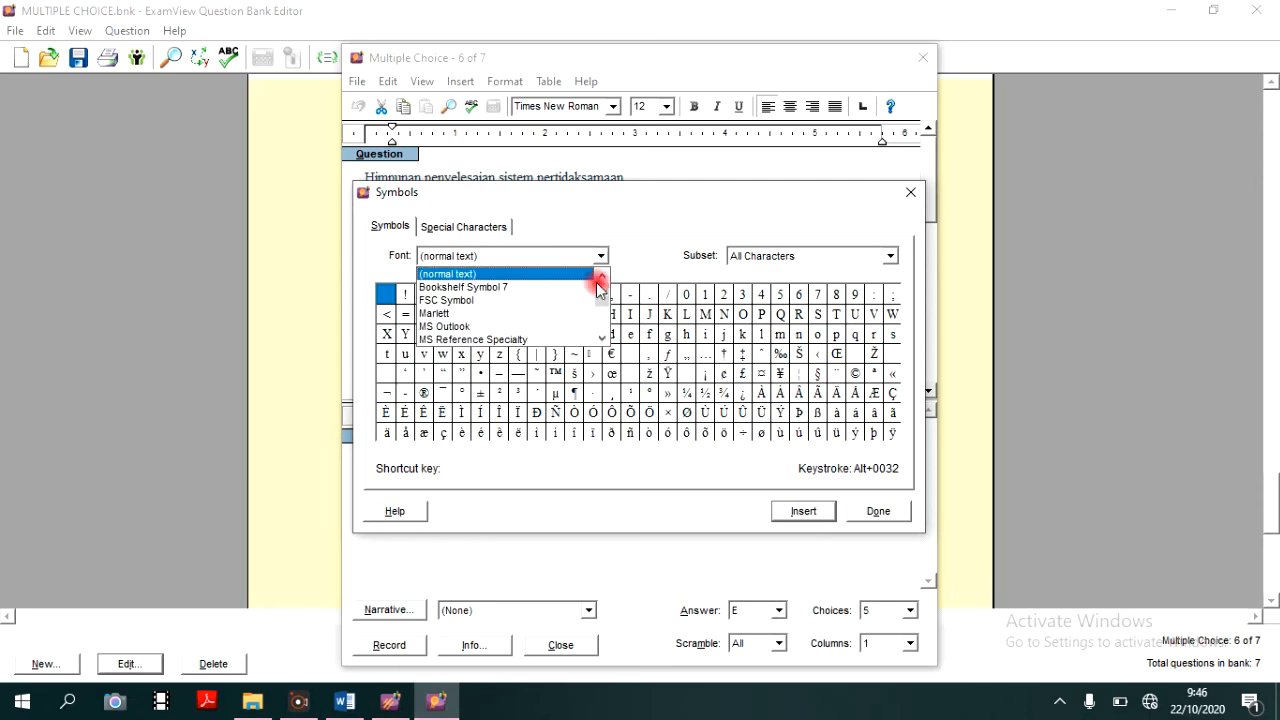
left_click(602, 339)
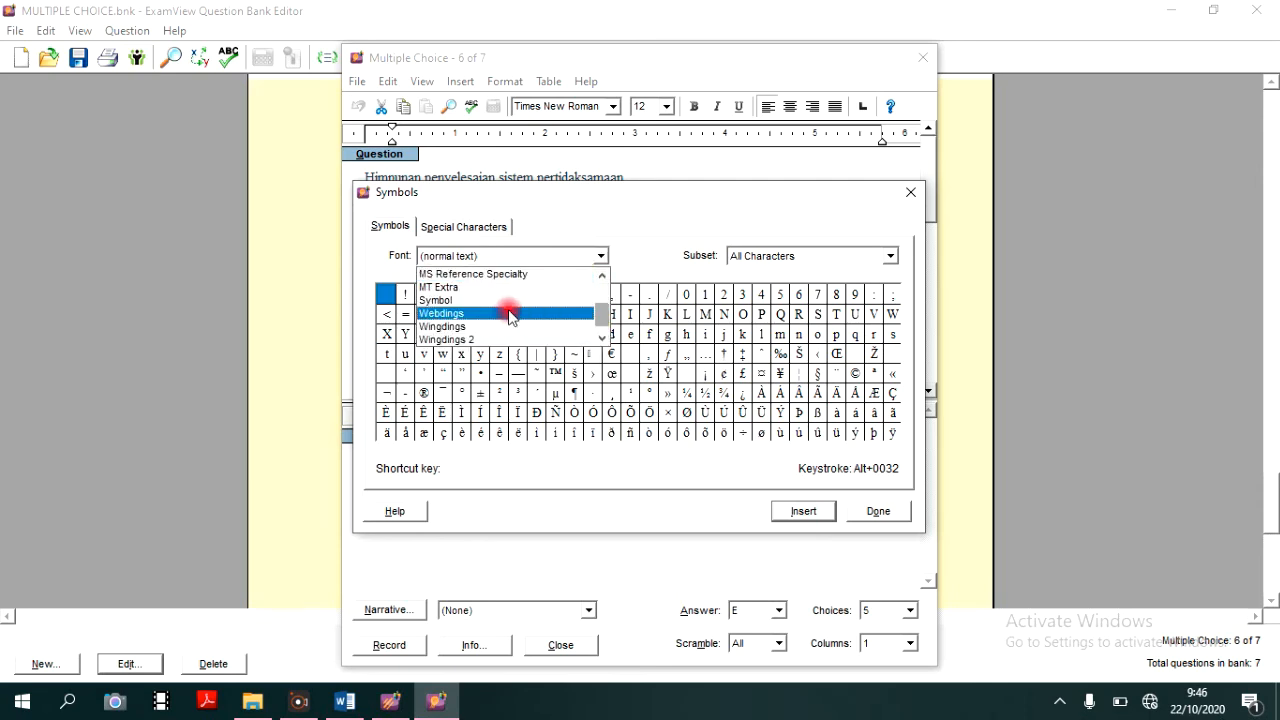
left_click(505, 302)
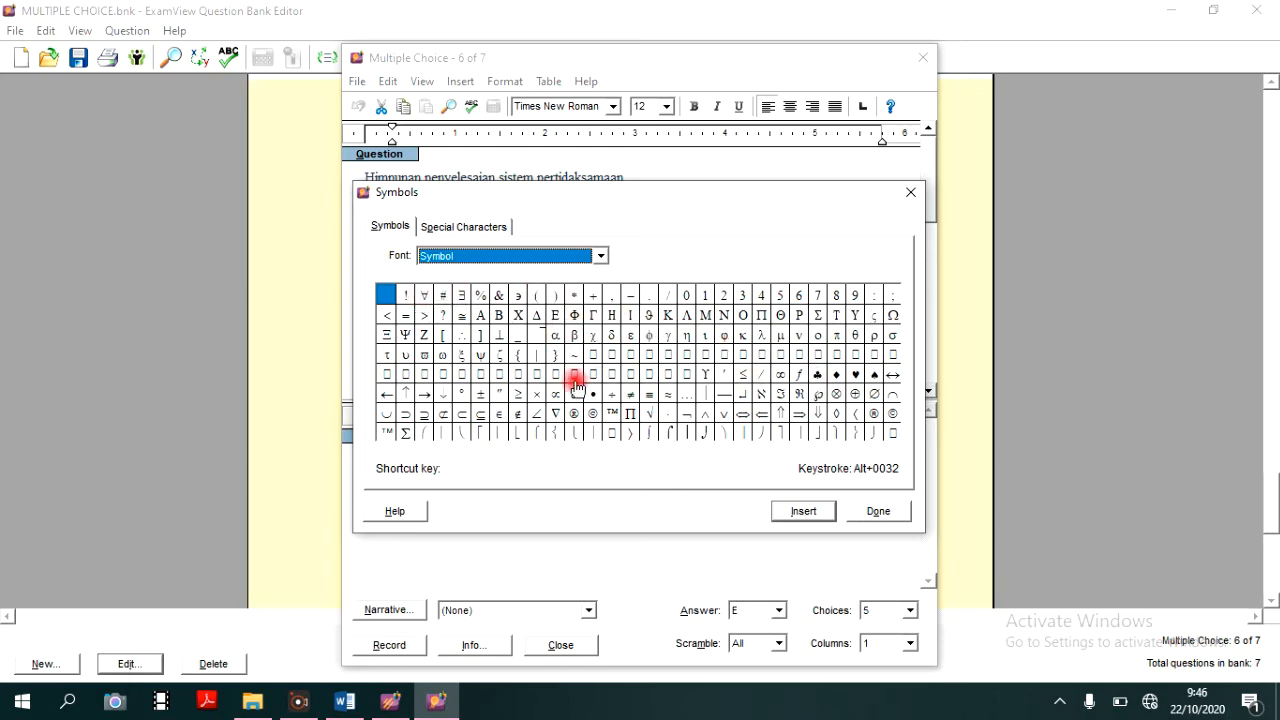
left_click(514, 396)
left_click(804, 511)
left_click(879, 511)
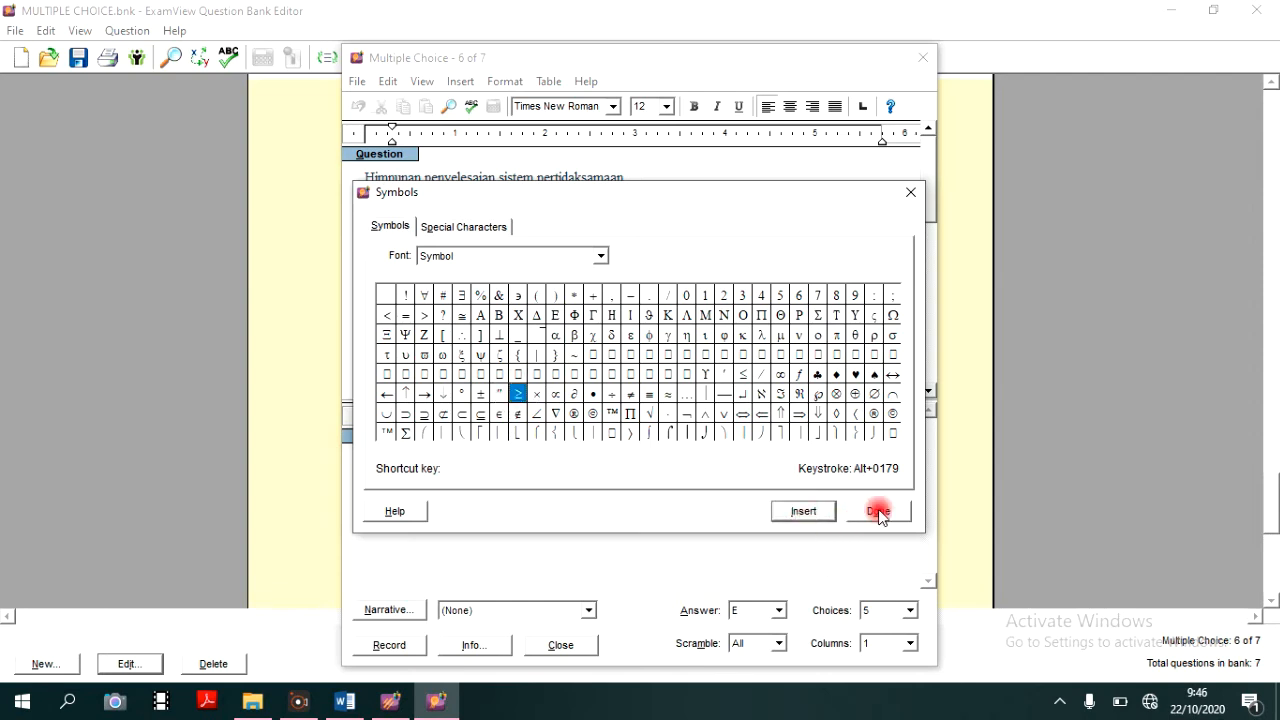
- Replace the question mark in question 6's second inequality with the ≤ symbol, checking the sign against the Word document
left_click(444, 307)
left_click(442, 209)
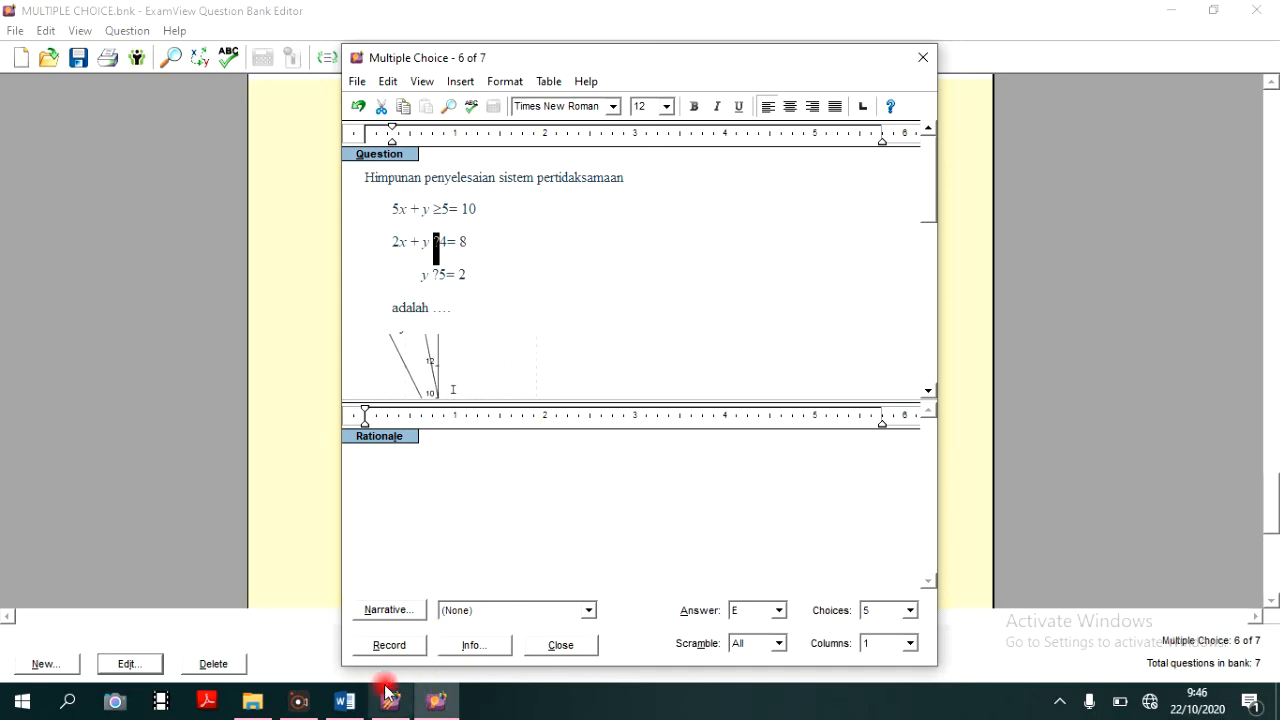
left_click(344, 701)
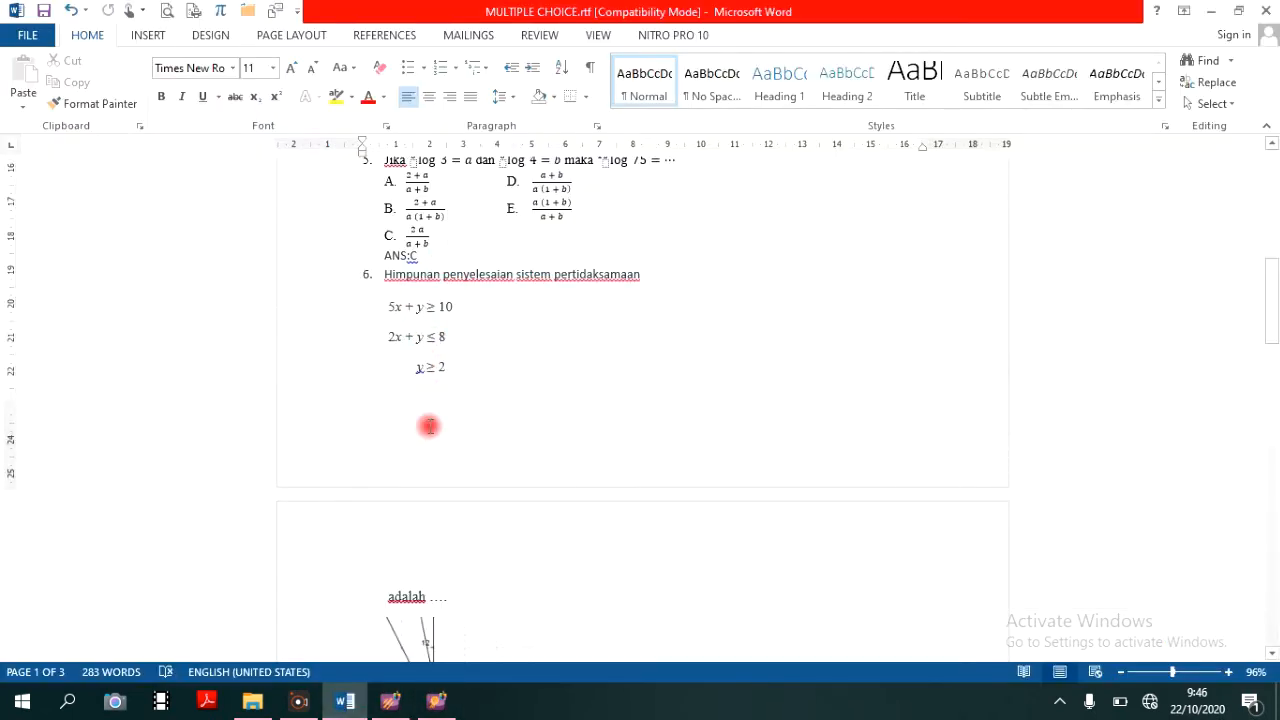
left_click(390, 701)
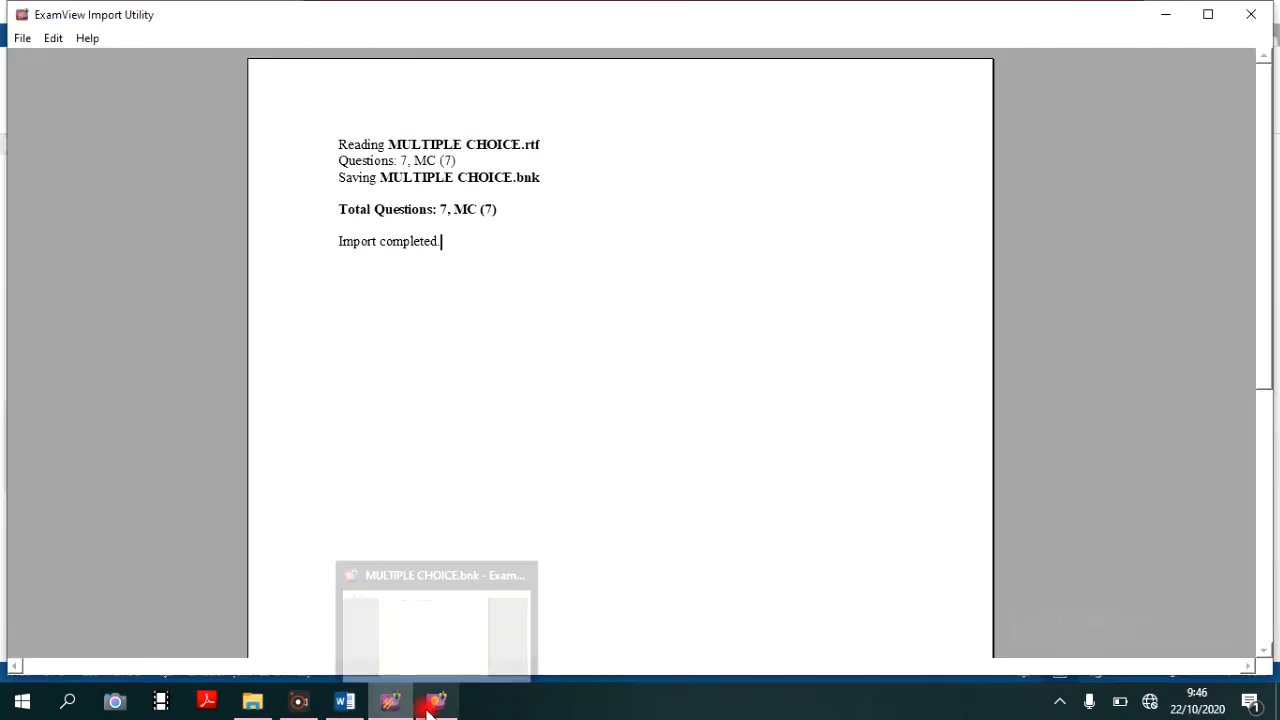
left_click(433, 703)
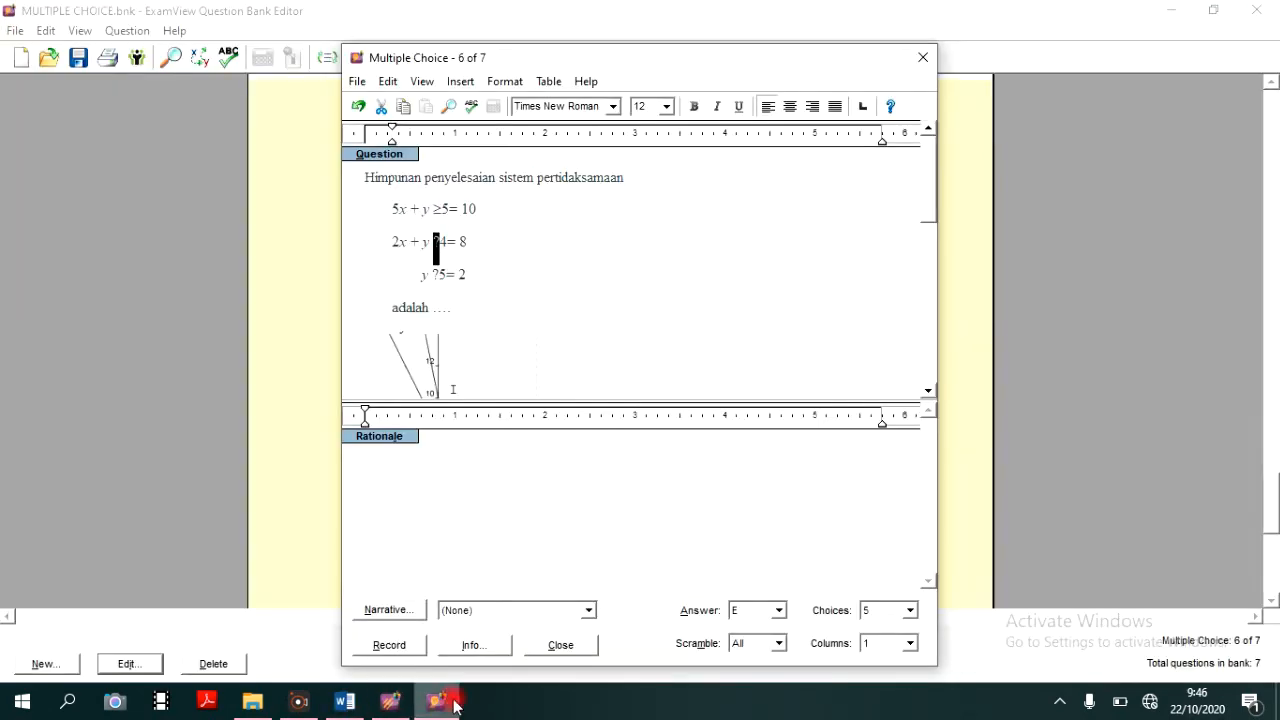
left_click(460, 81)
left_click(494, 128)
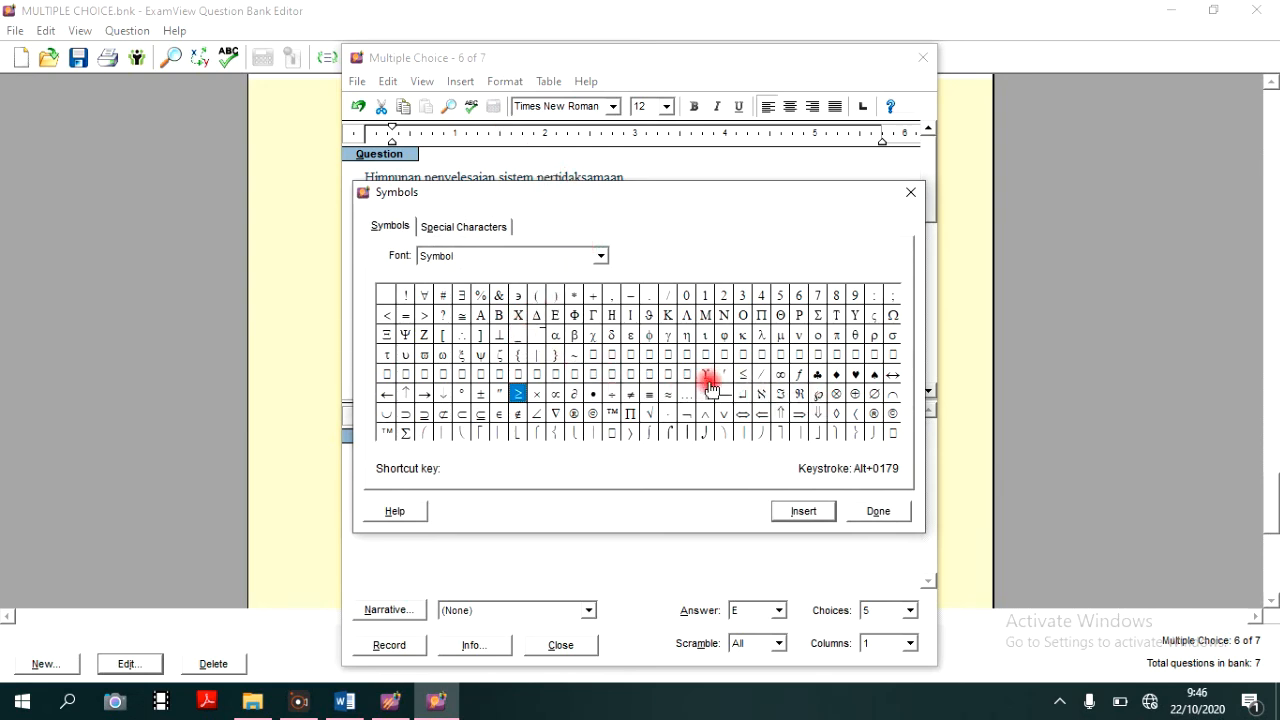
left_click(517, 394)
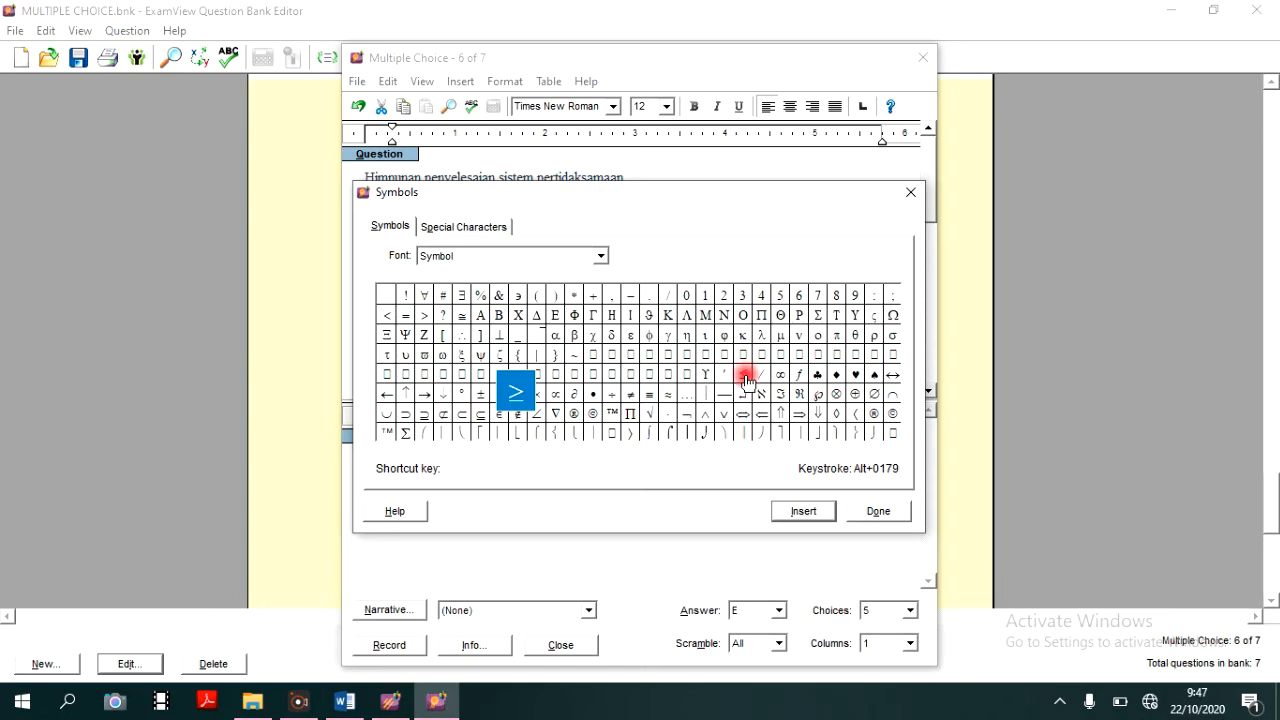
left_click(745, 378)
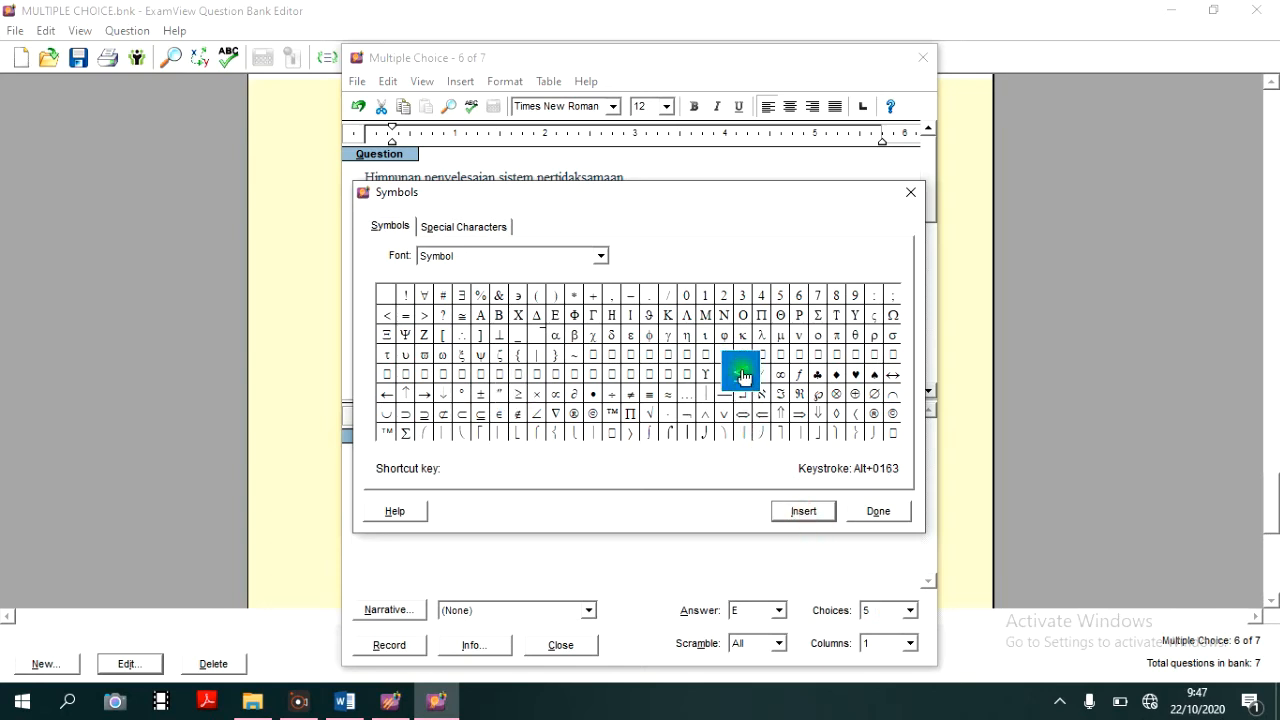
left_click(803, 514)
left_click(902, 516)
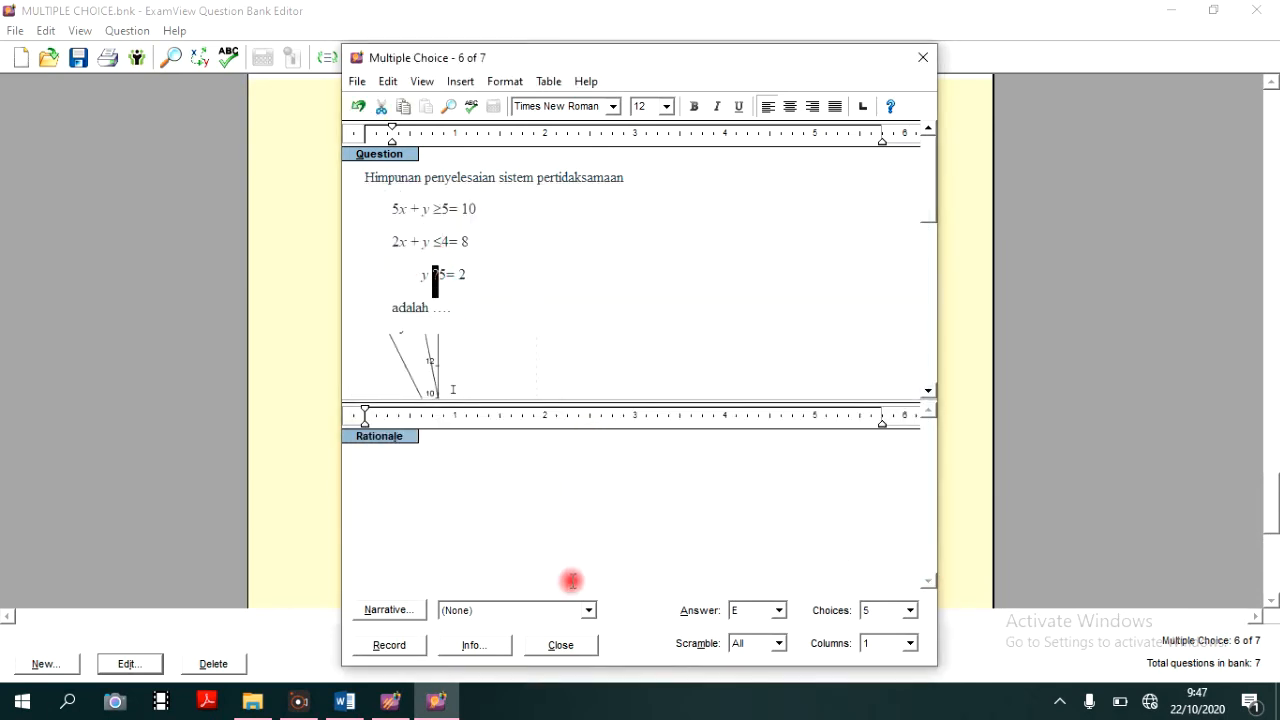
- Replace the question mark in question 6's third inequality with ≥, as in the Word document, and record the question
left_click(390, 702)
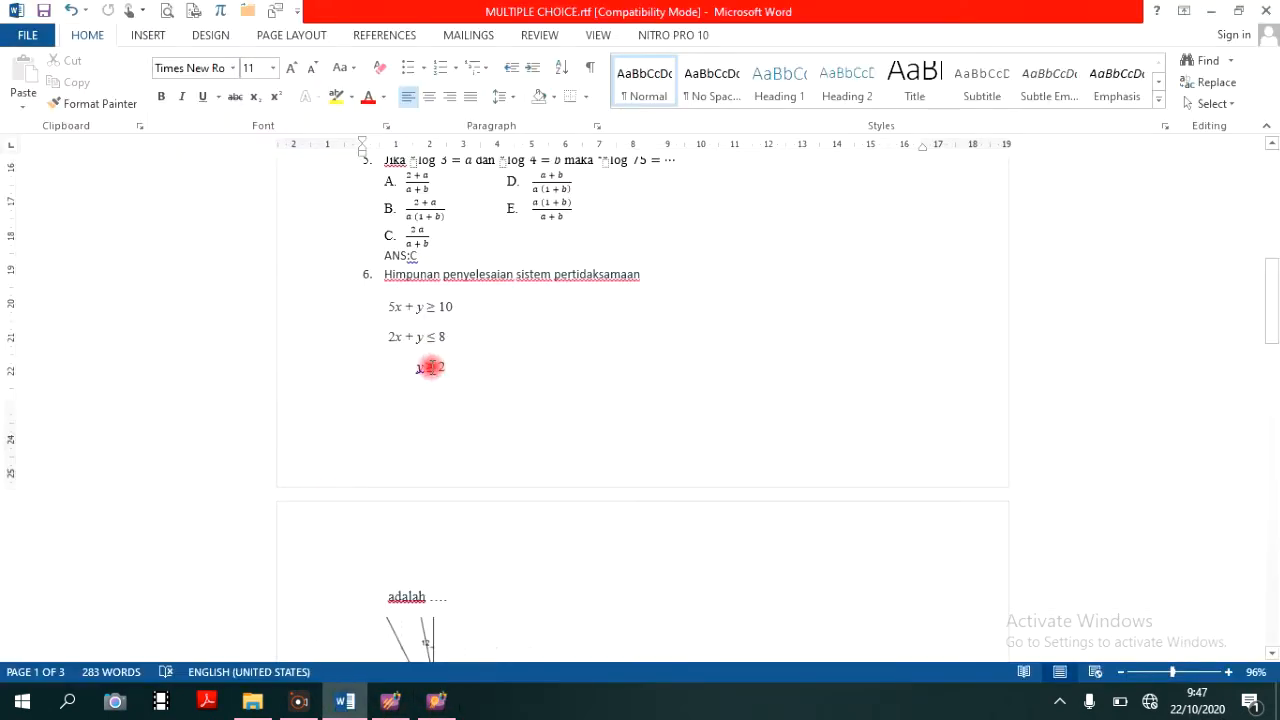
left_click(415, 700)
left_click(460, 81)
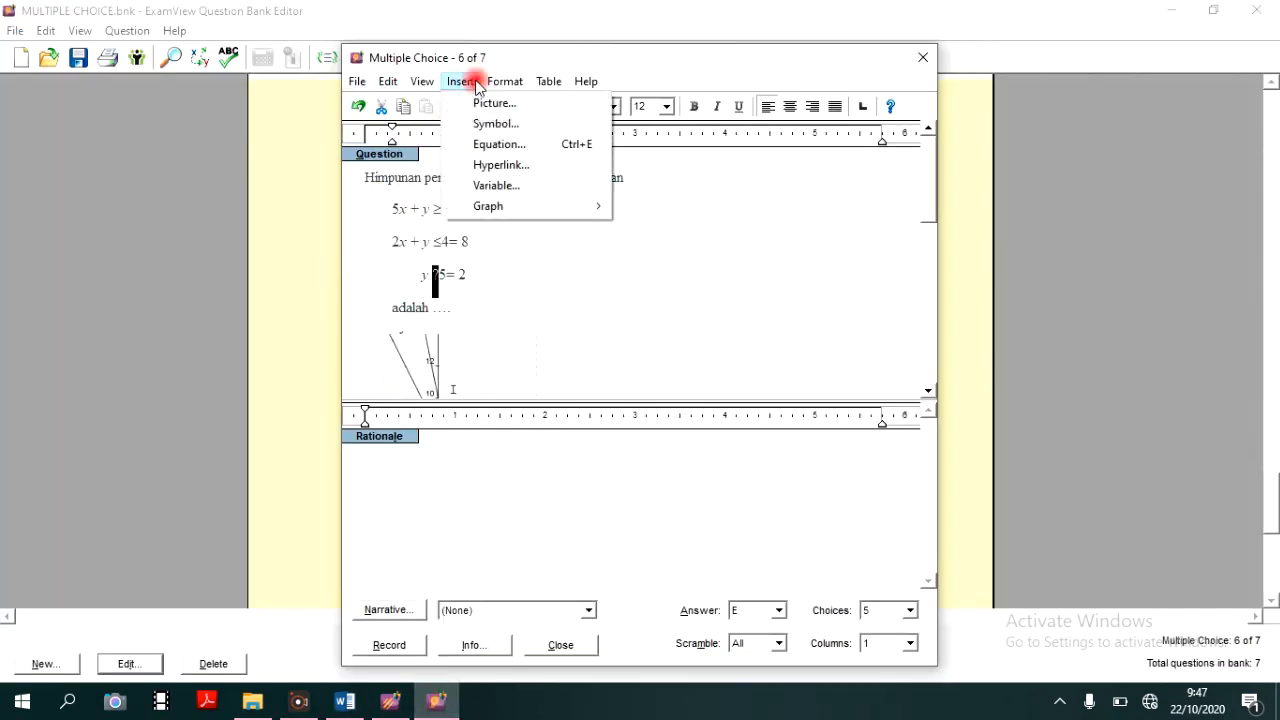
left_click(505, 126)
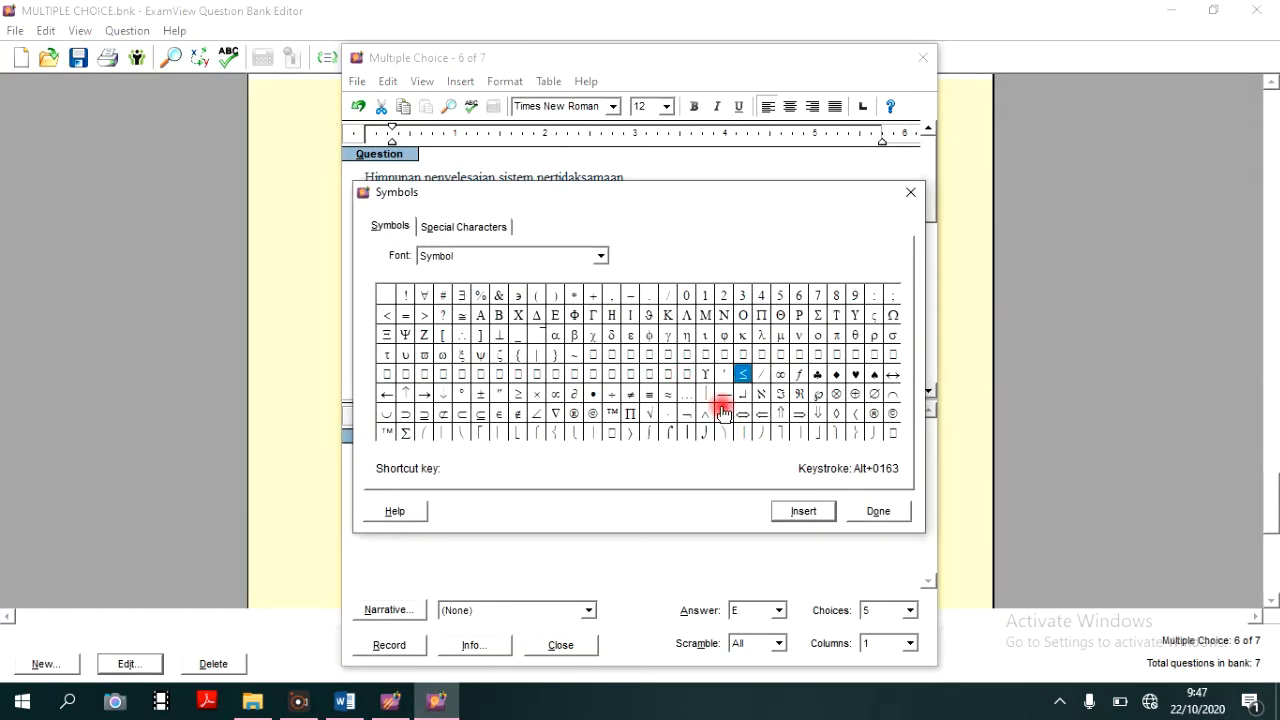
left_click(517, 393)
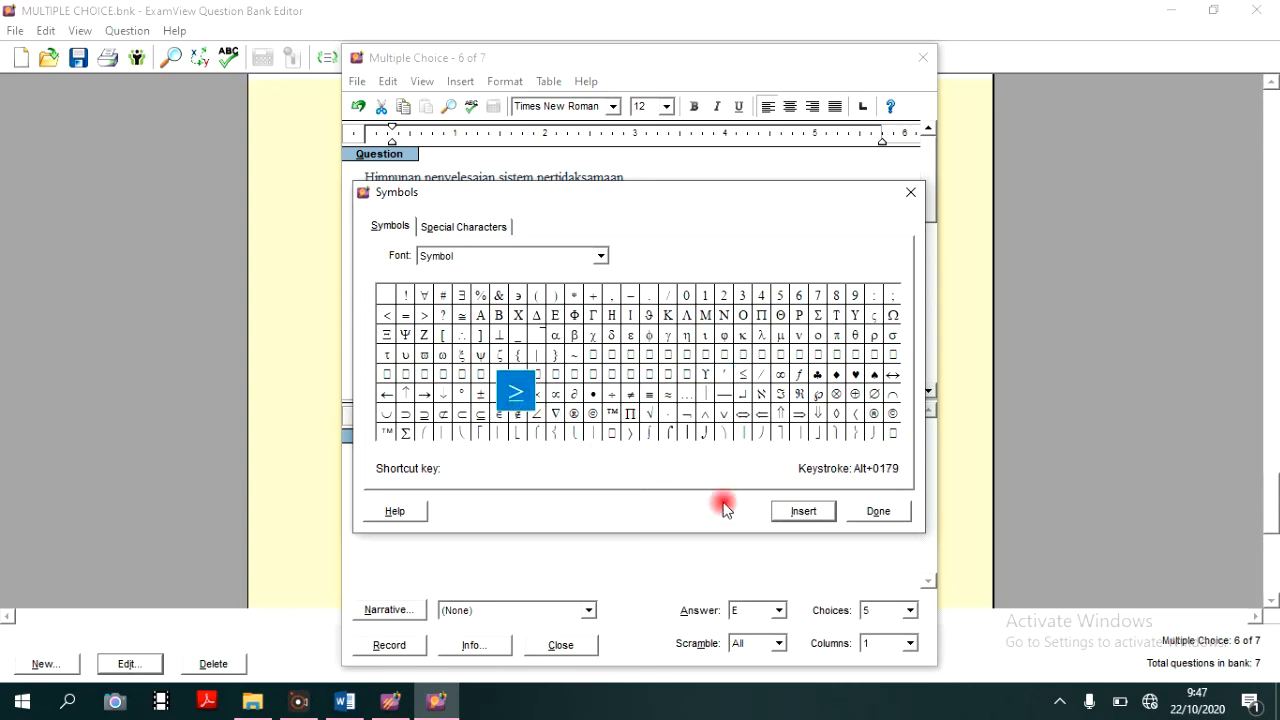
left_click(805, 511)
left_click(880, 511)
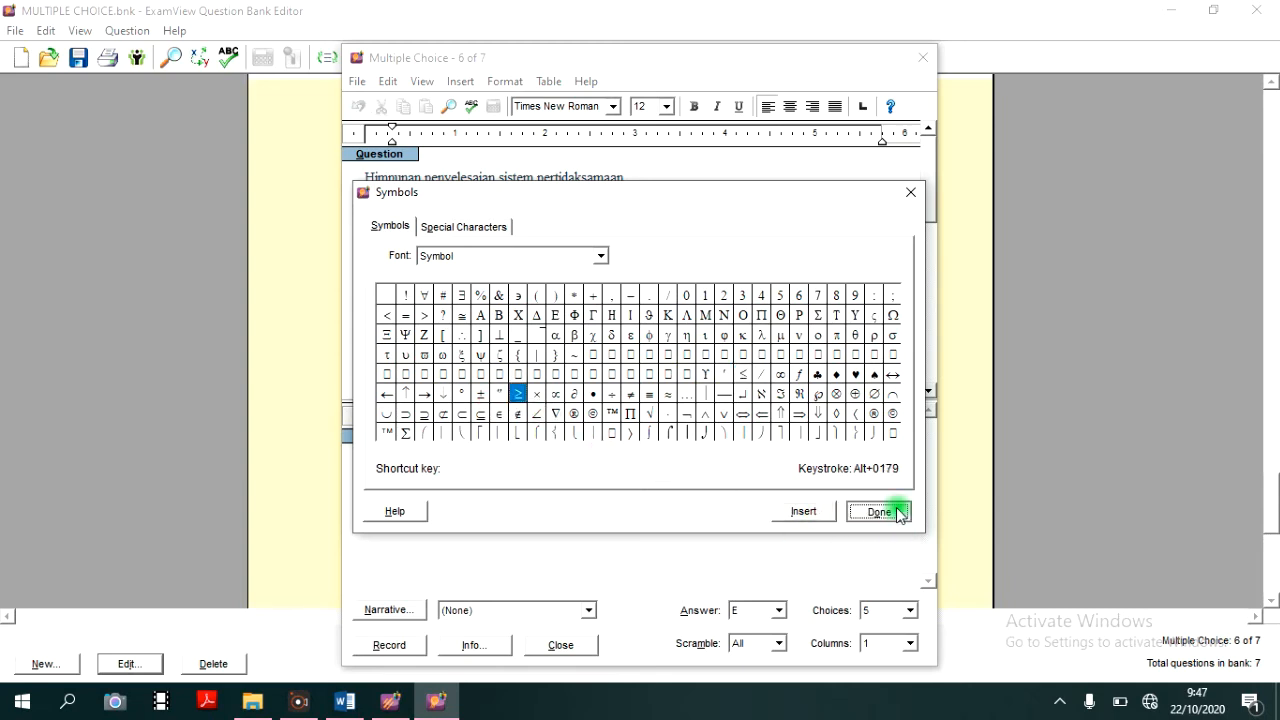
scroll(569, 274, "down", 8)
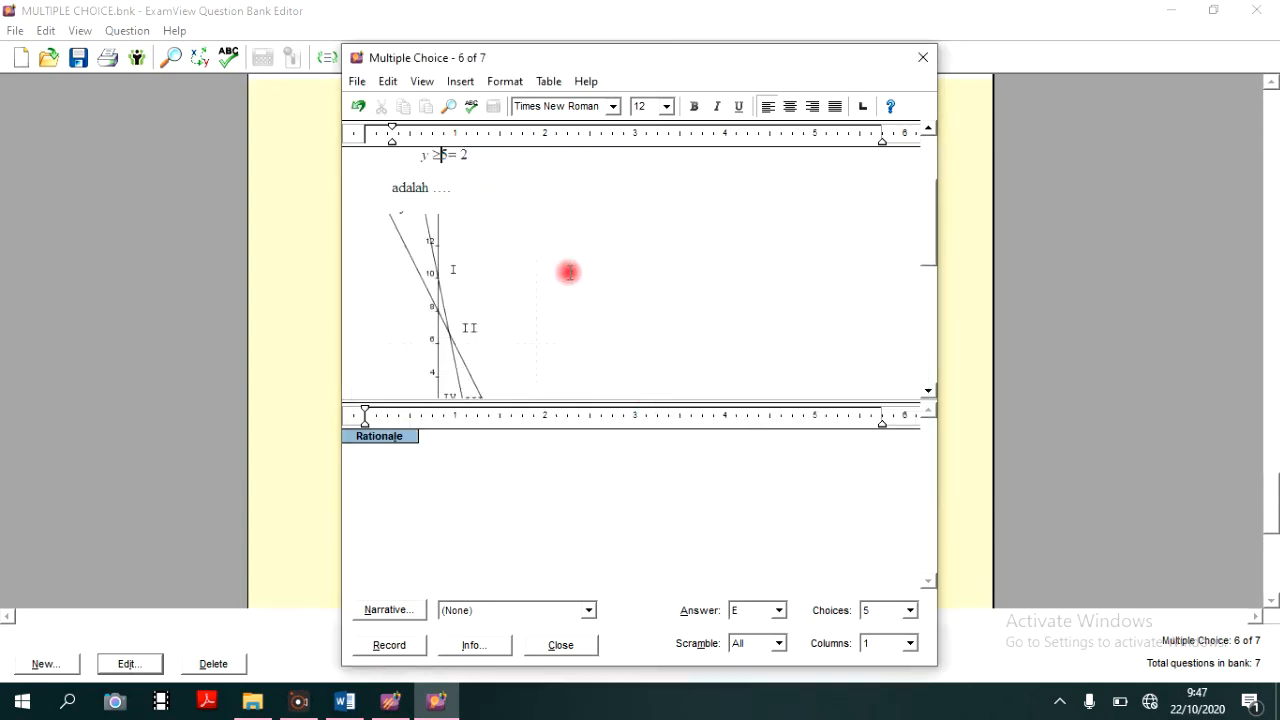
scroll(569, 274, "down", 2)
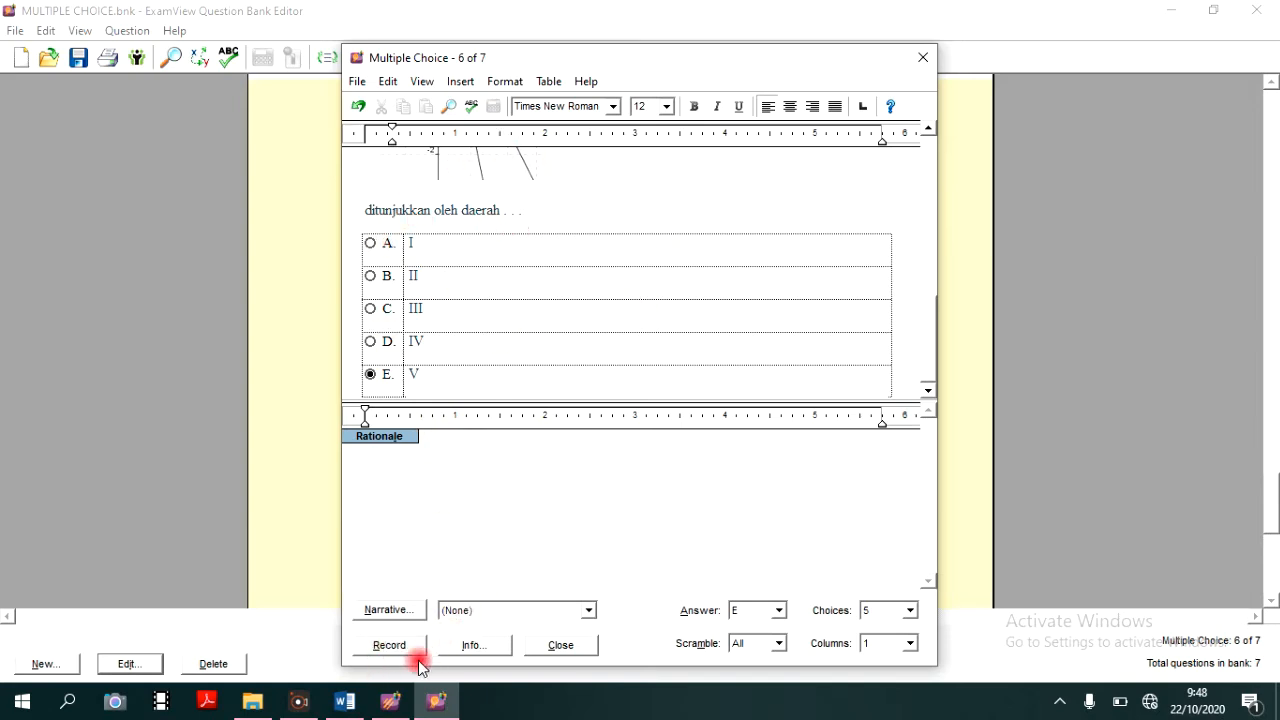
left_click(392, 646)
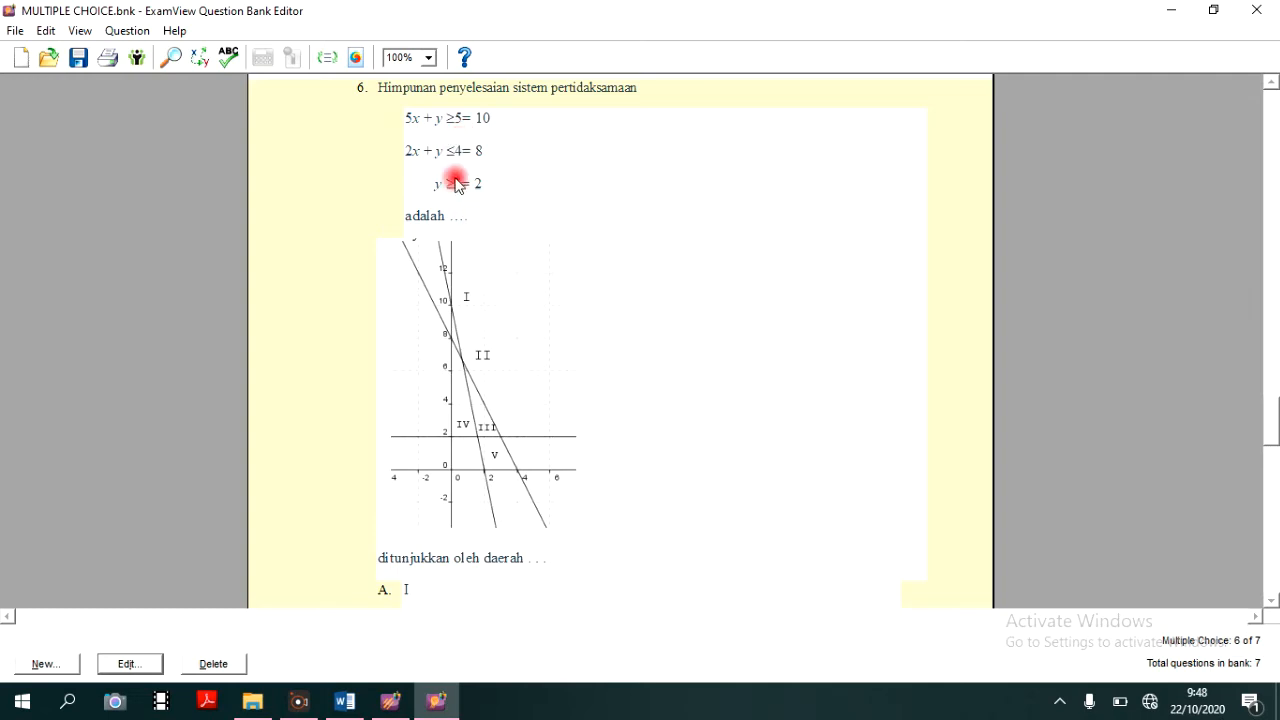
- Check question 6 against the Word document, delete the leftover 5=, 4= and 5= after its inequality signs, and record it
left_click(345, 702)
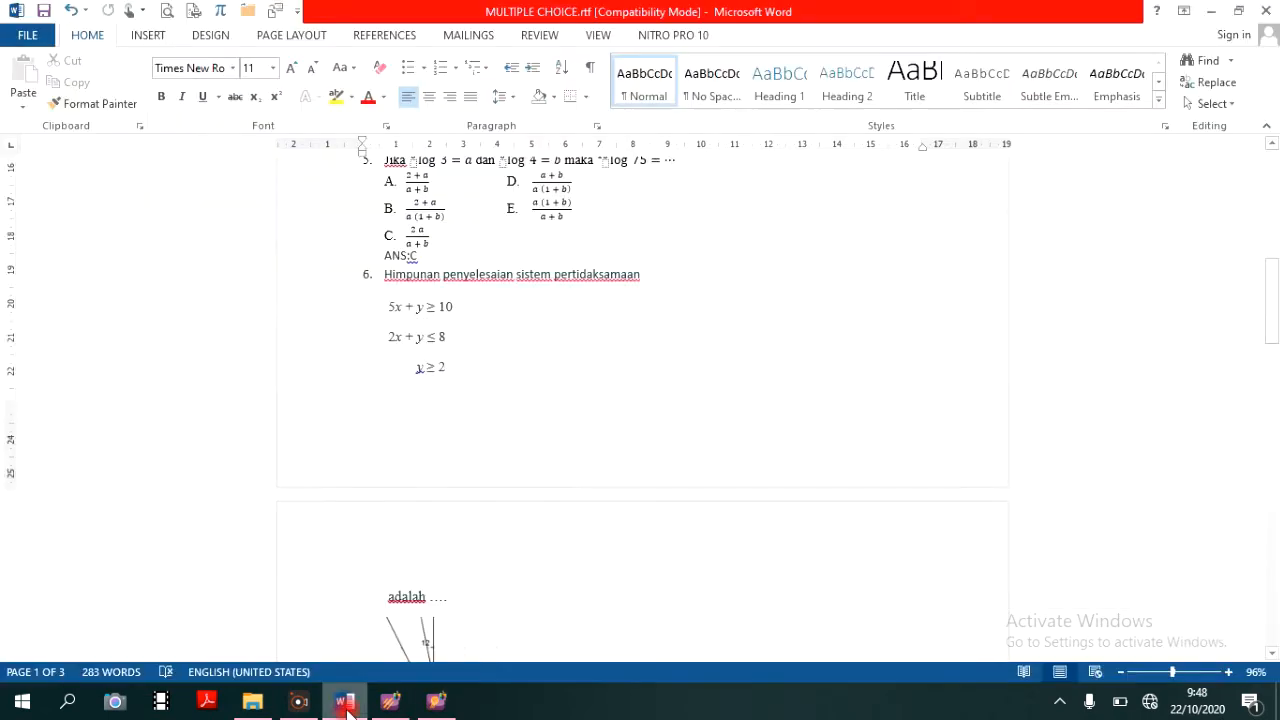
left_click(438, 702)
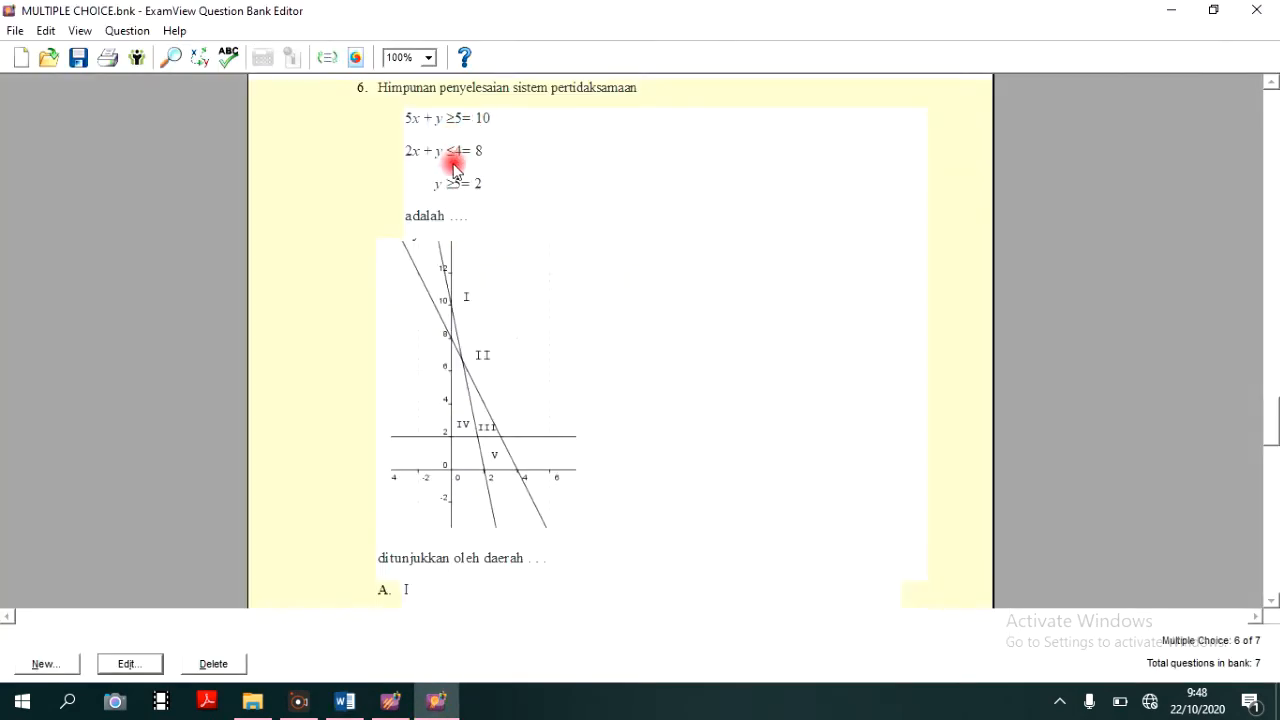
left_click(345, 702)
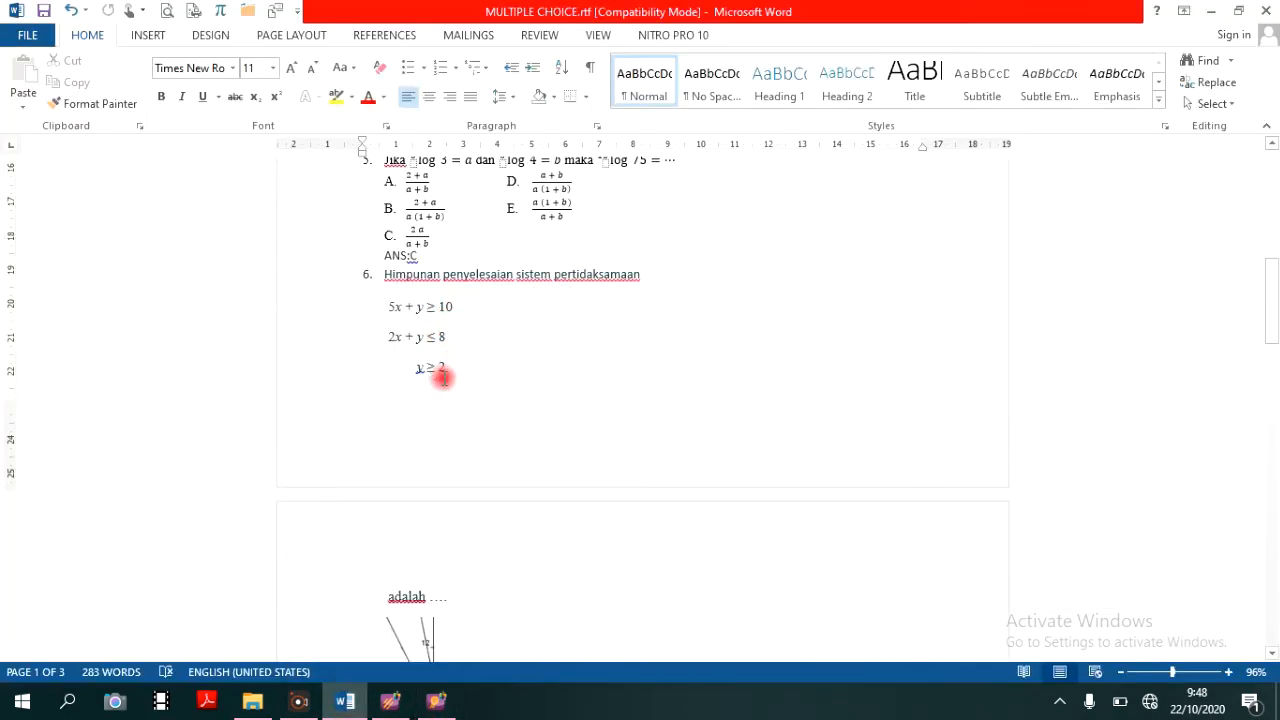
left_click(434, 699)
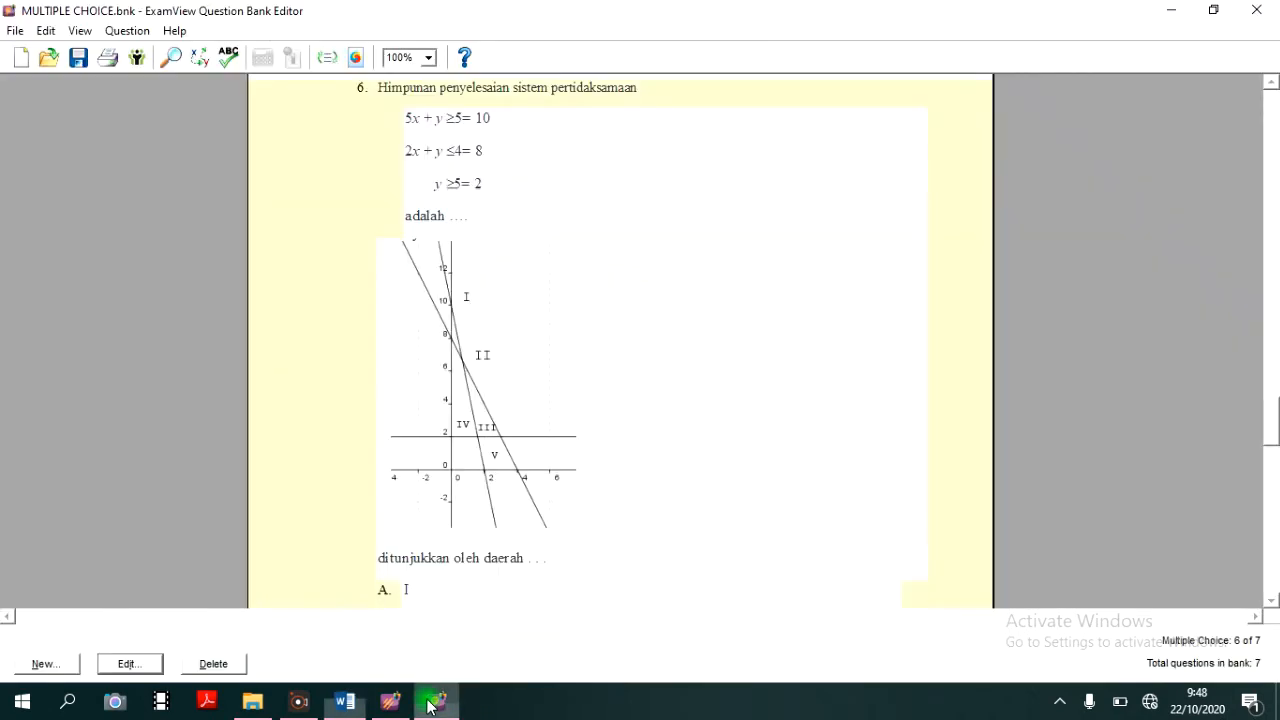
double_click(464, 123)
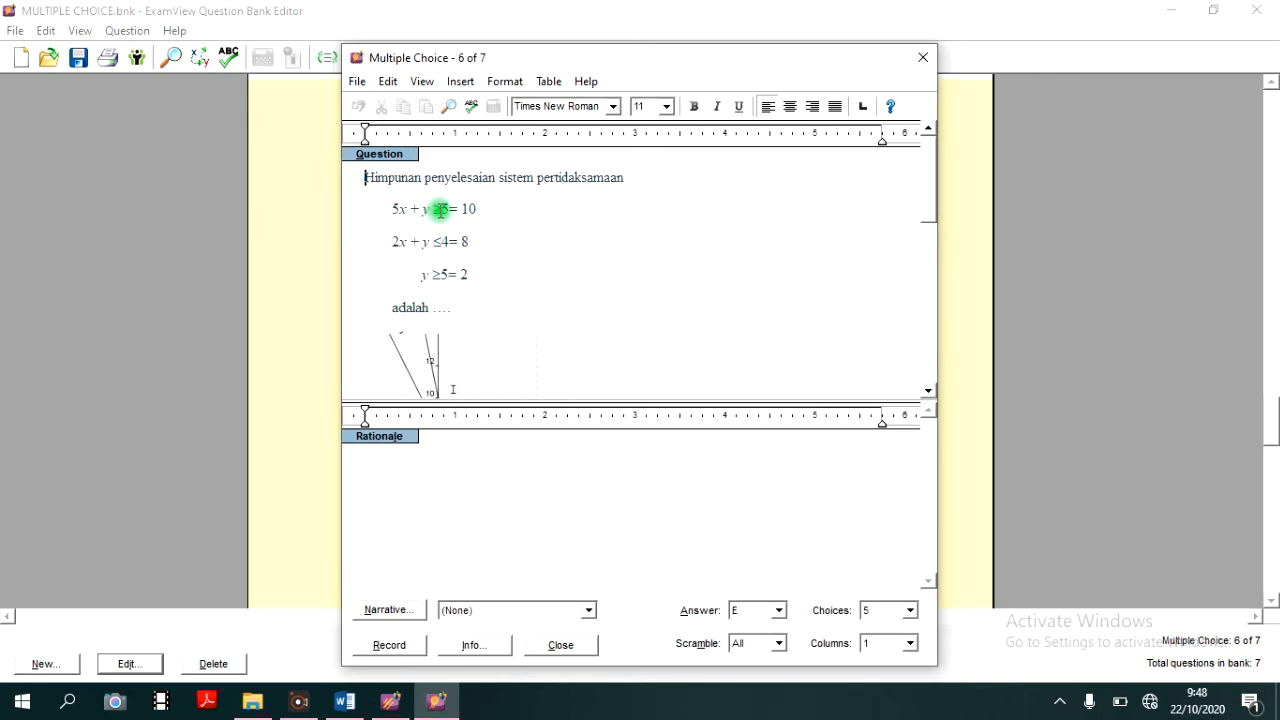
left_click(440, 210)
key("Delete")
key("Delete")
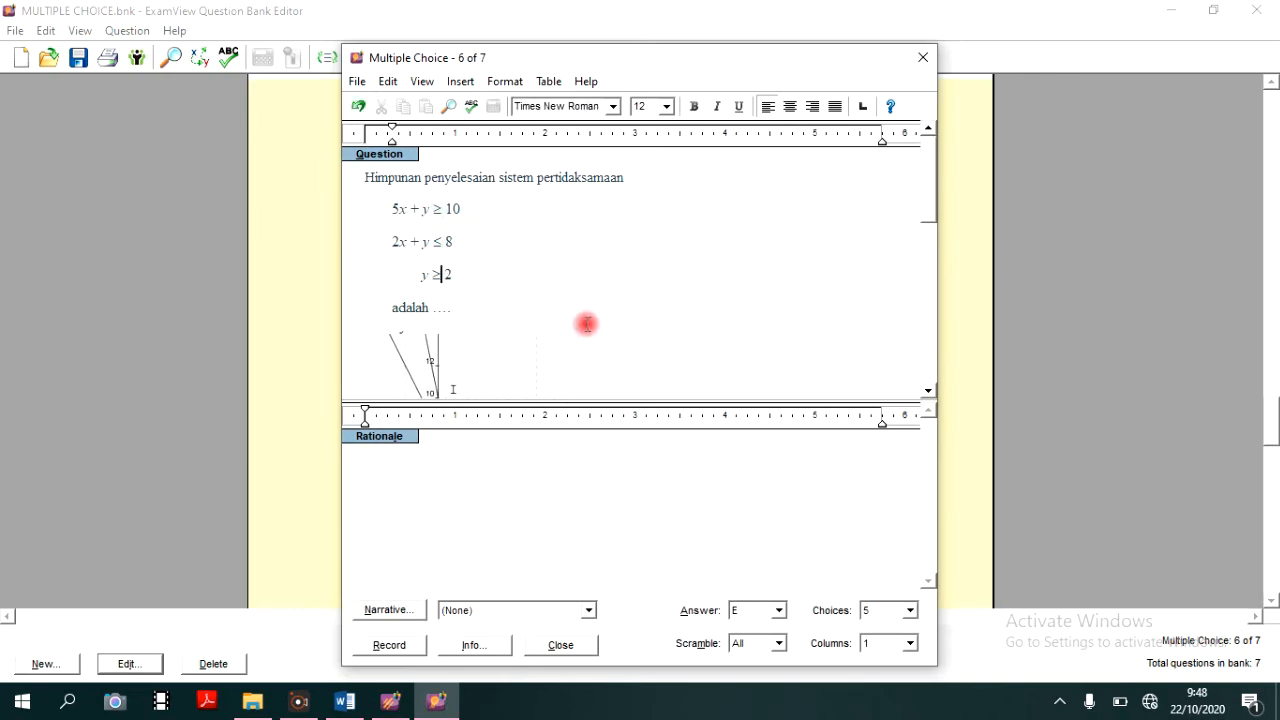
left_click(390, 645)
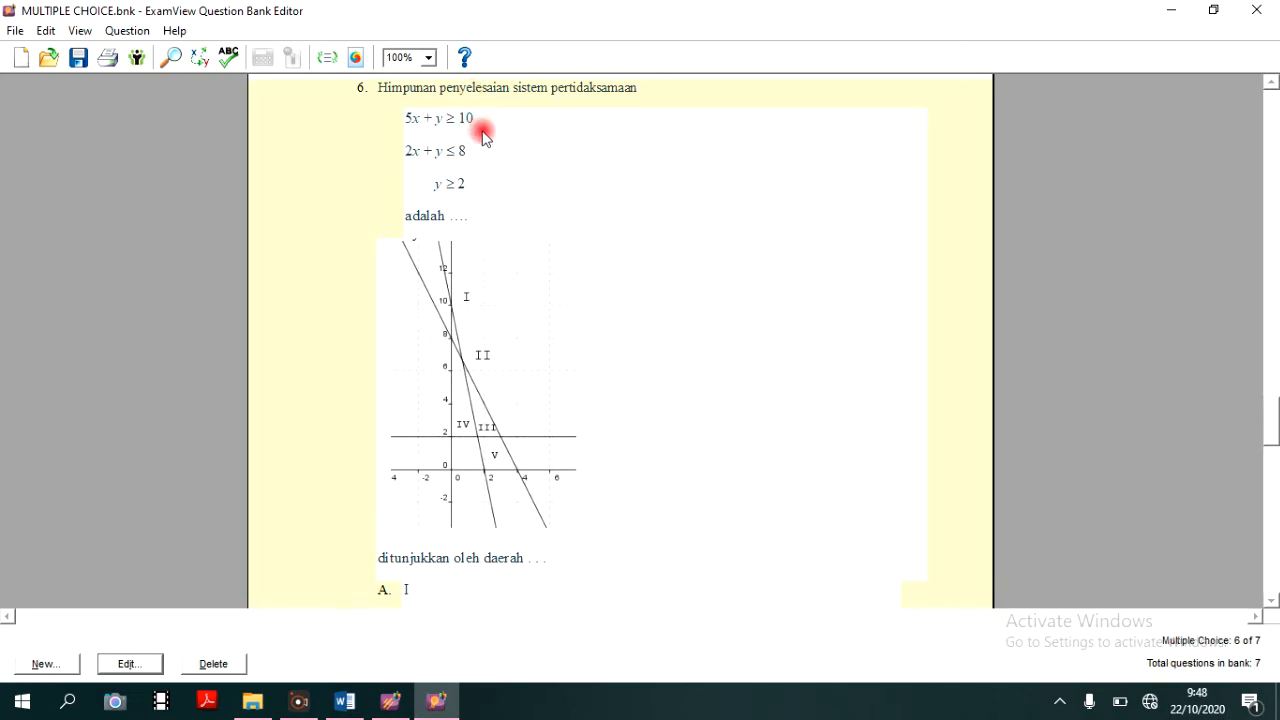
- Correct choices A to E of question 7, replacing each ?4= with ≤ and each ?5= with ≥, and record the question
scroll(483, 137, "down", 10)
scroll(492, 190, "down", 15)
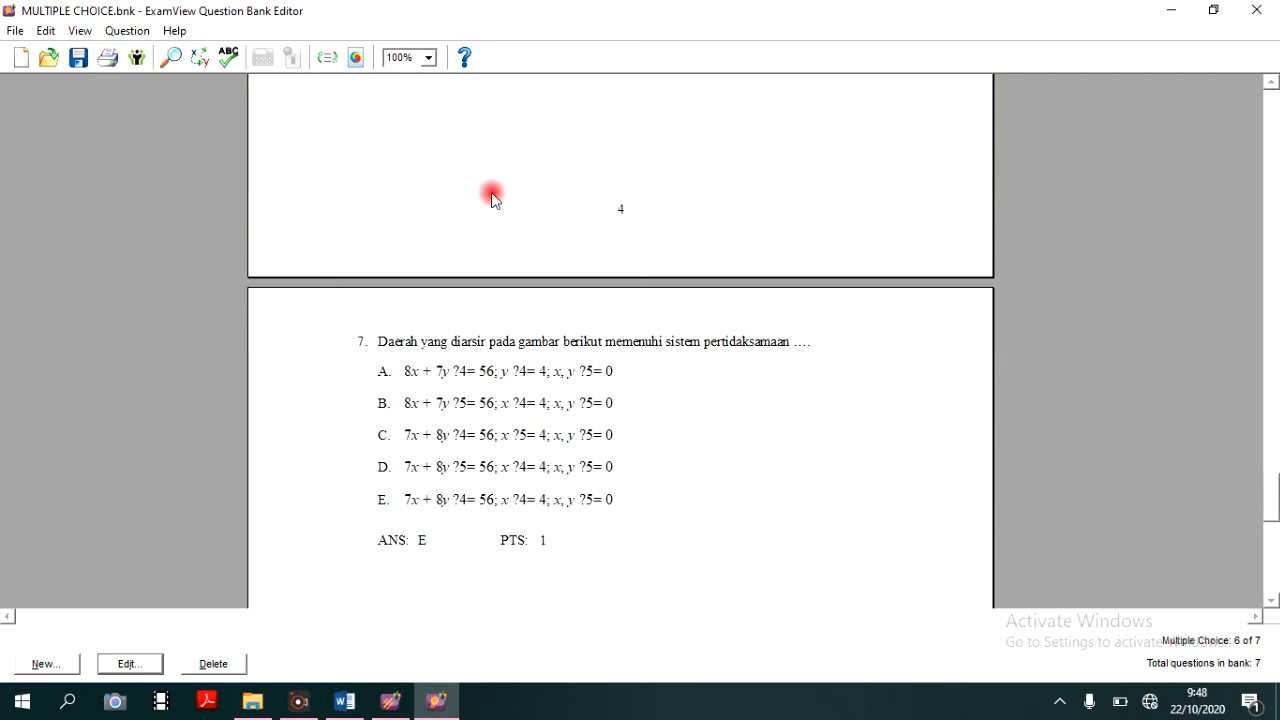
scroll(492, 195, "down", 3)
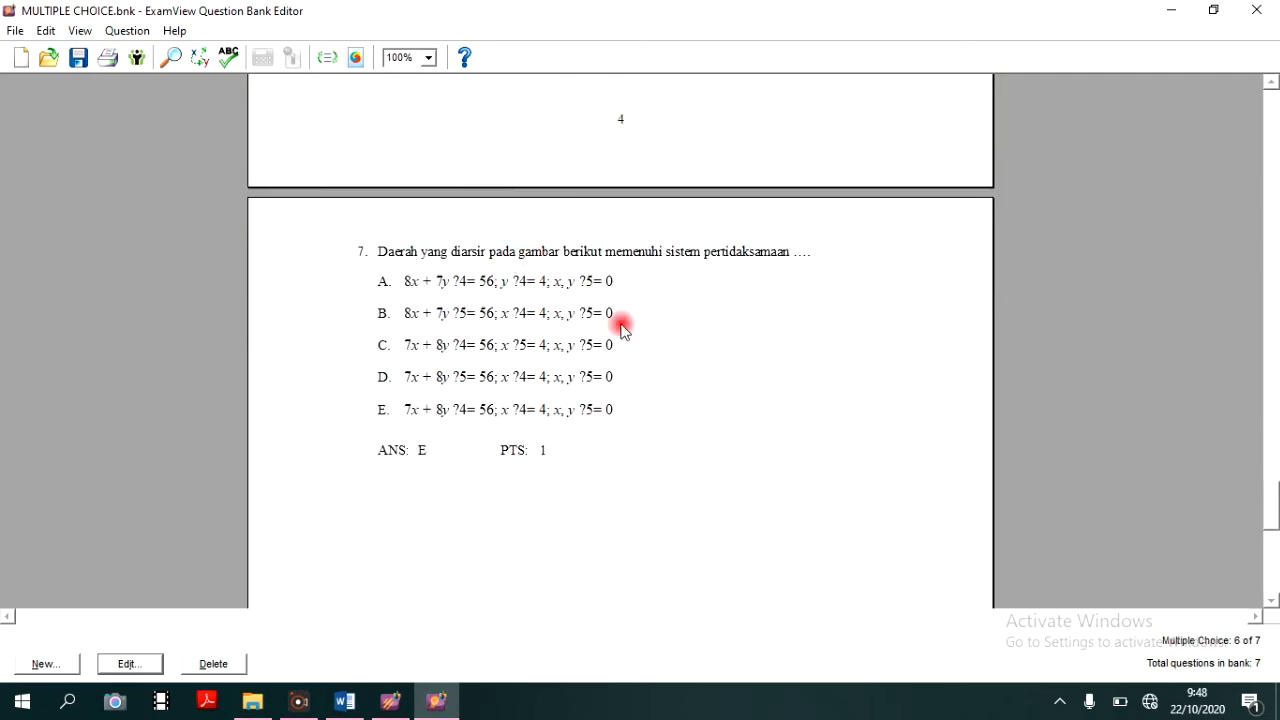
double_click(514, 316)
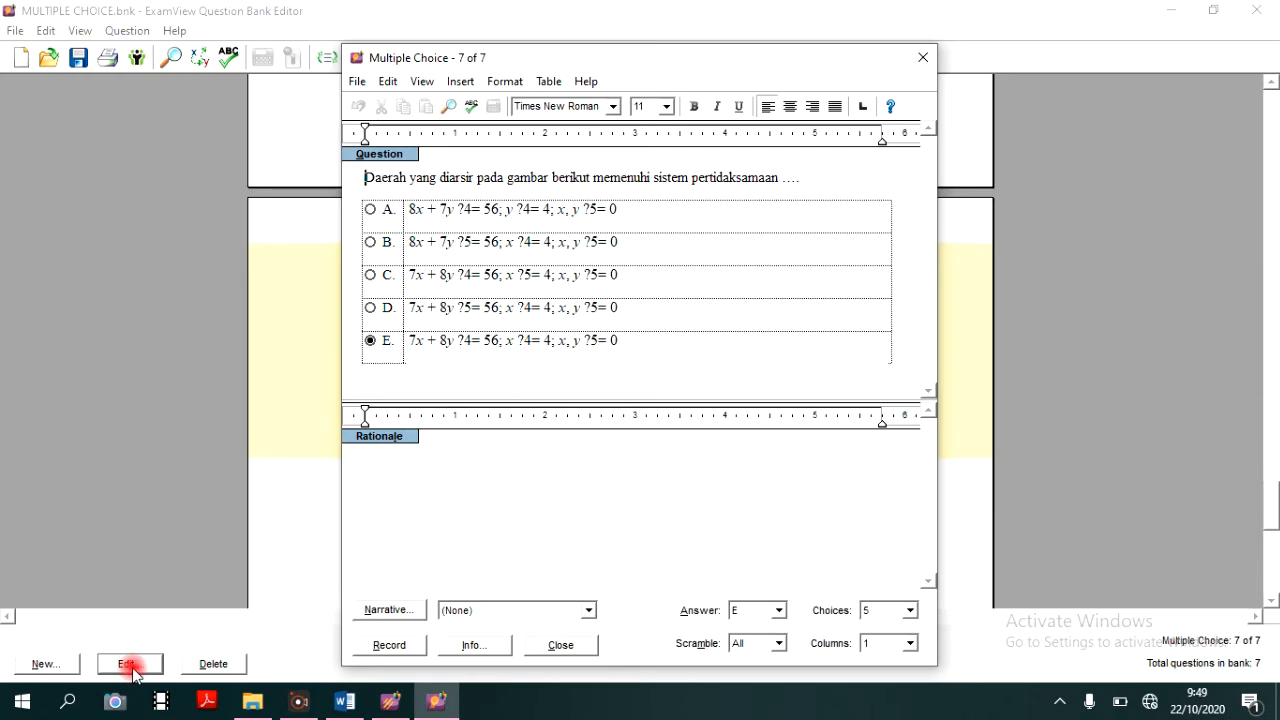
left_click(460, 212)
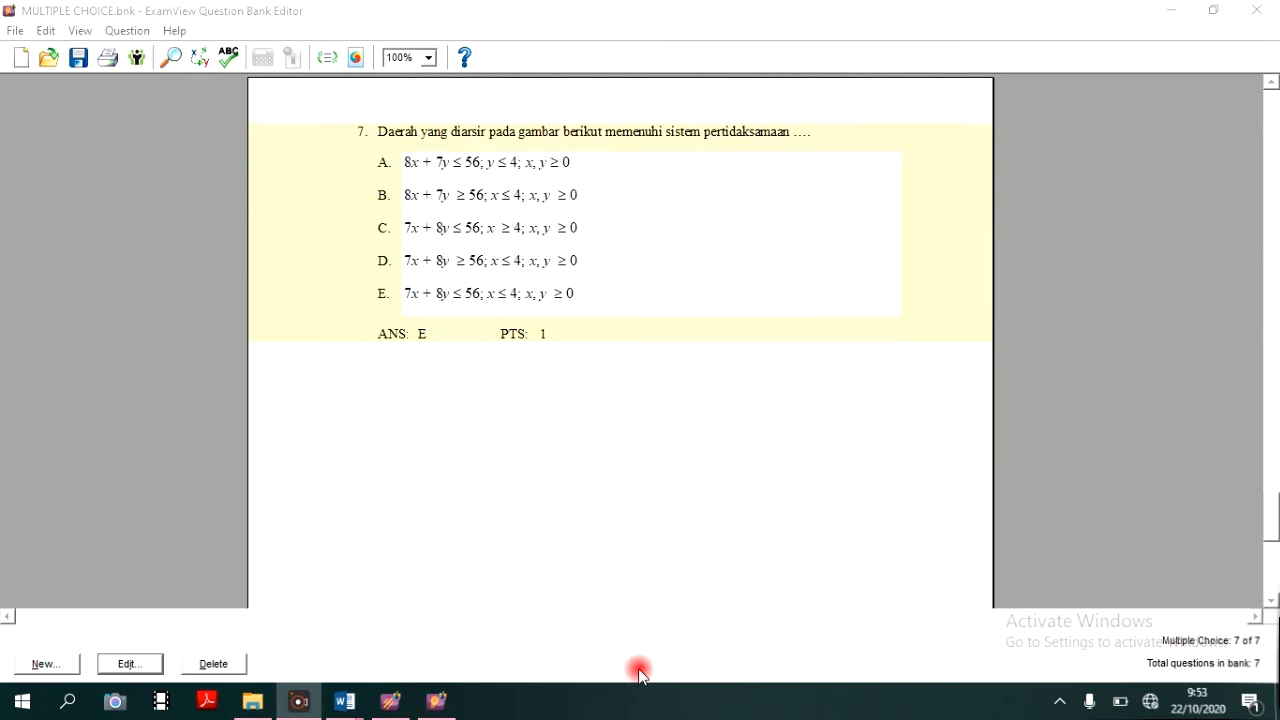
scroll(472, 313, "up", 1)
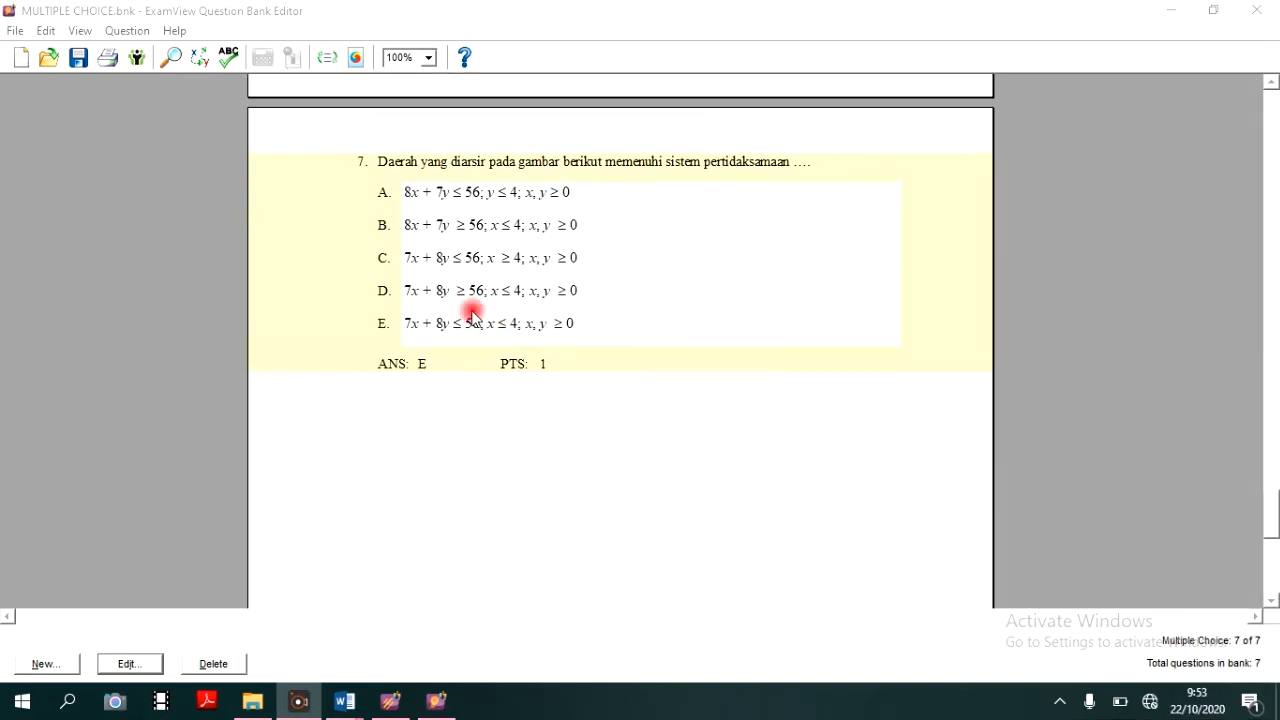
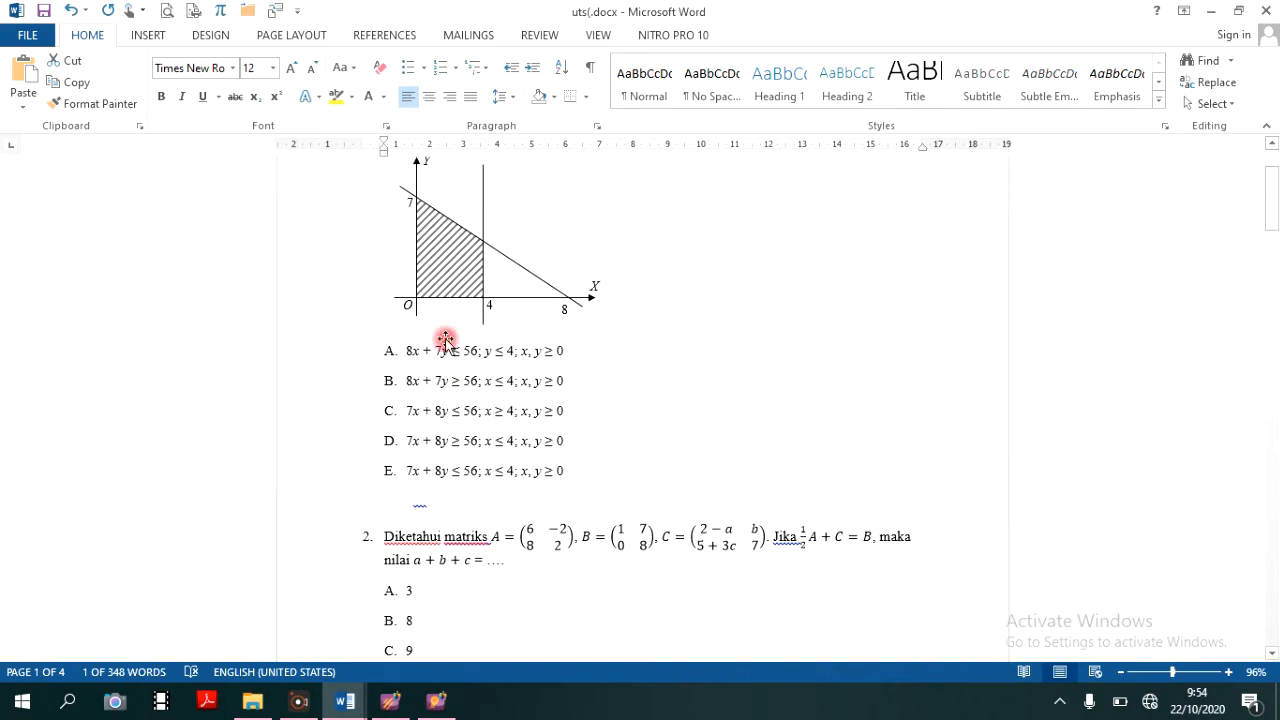
- Copy the stem of matrix question 2 from the Word document and paste it as the text of ExamView question 8
scroll(443, 345, "down", 6)
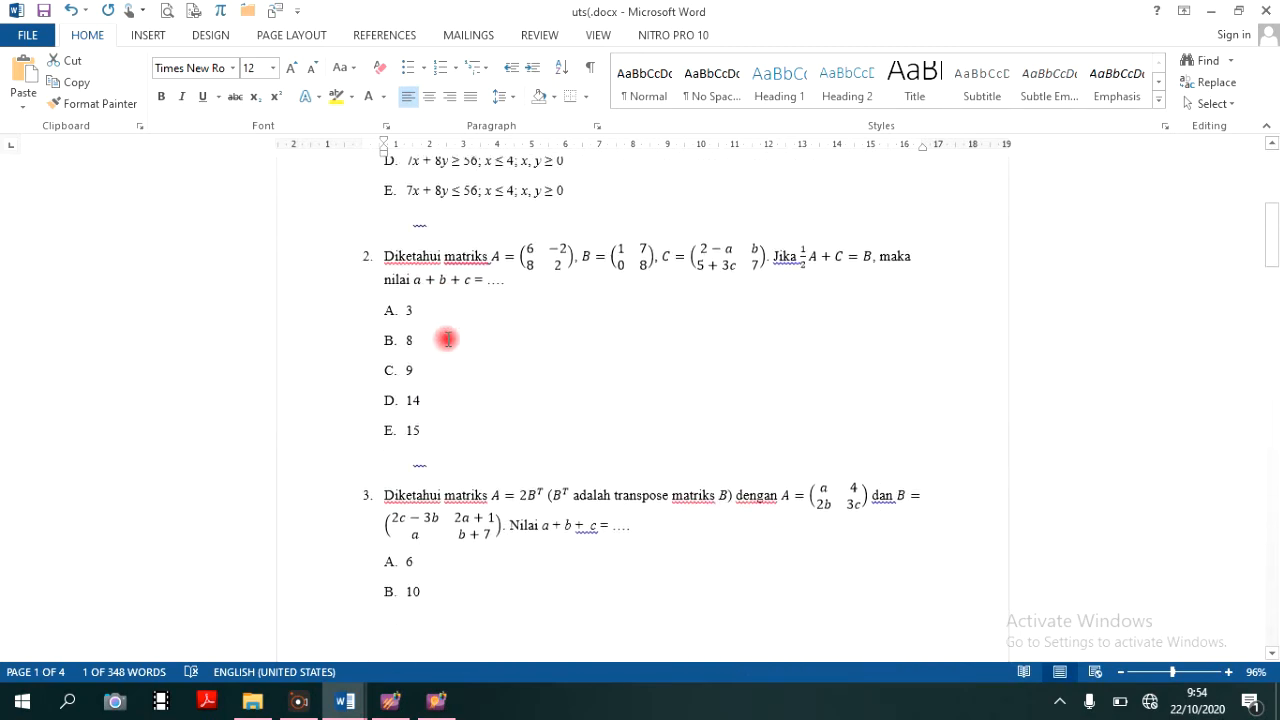
scroll(449, 337, "down", 1)
left_click_drag(408, 247, 502, 268)
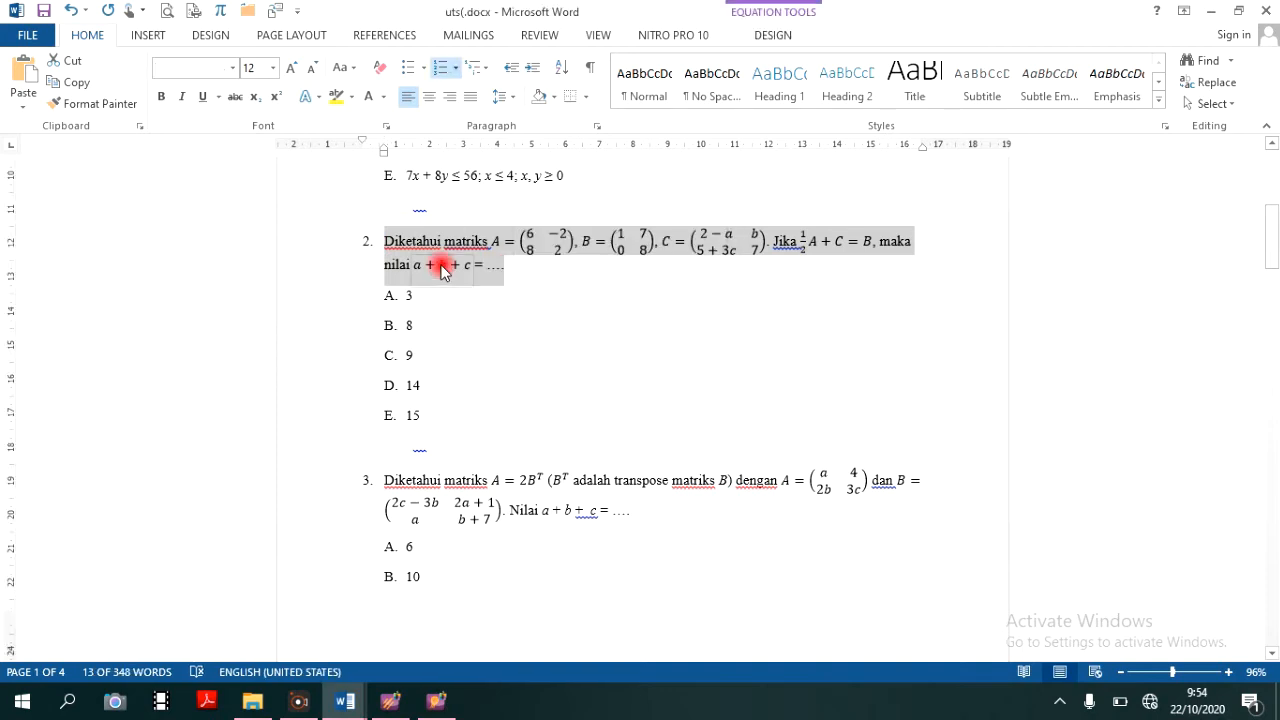
right_click(468, 258)
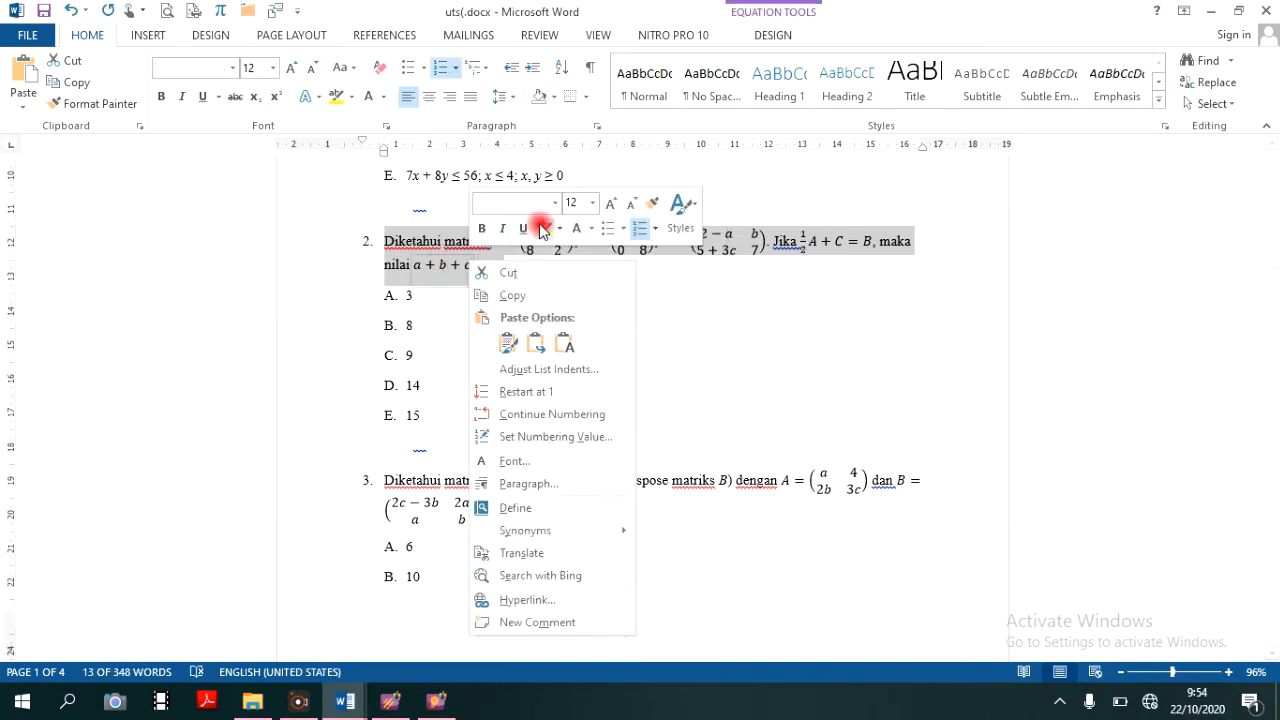
left_click(513, 295)
mouse_move(399, 706)
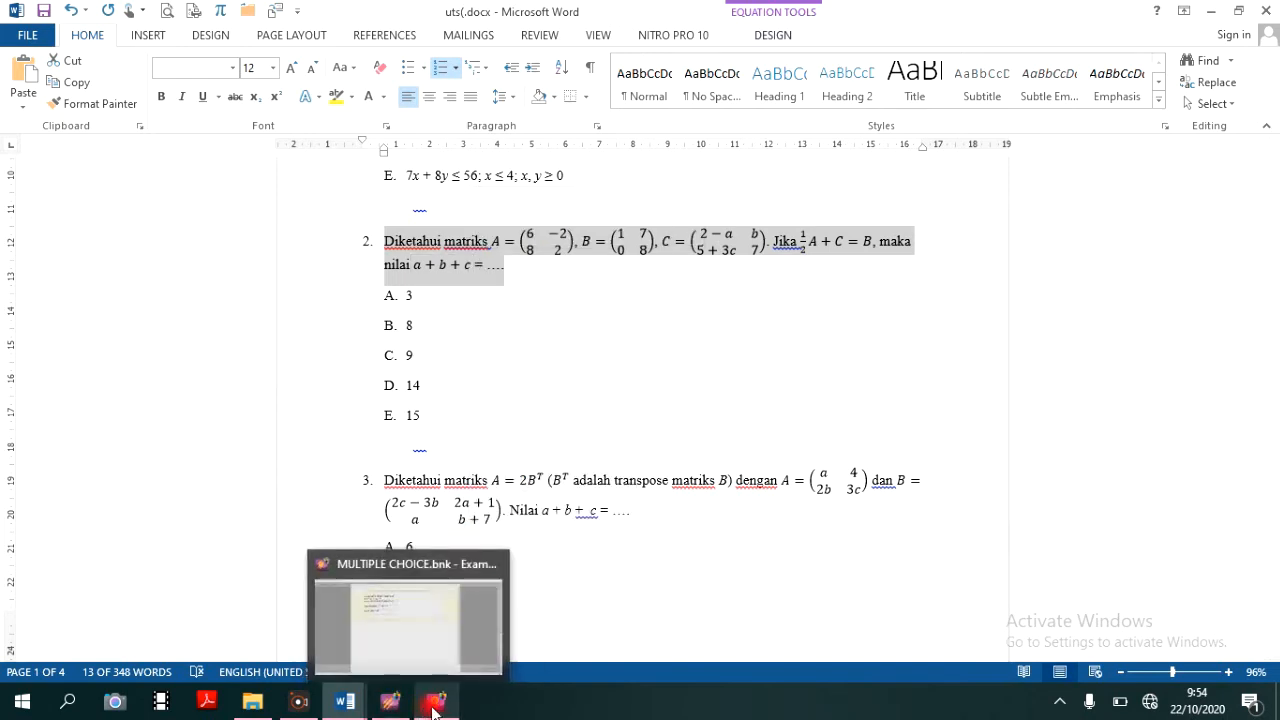
left_click(432, 702)
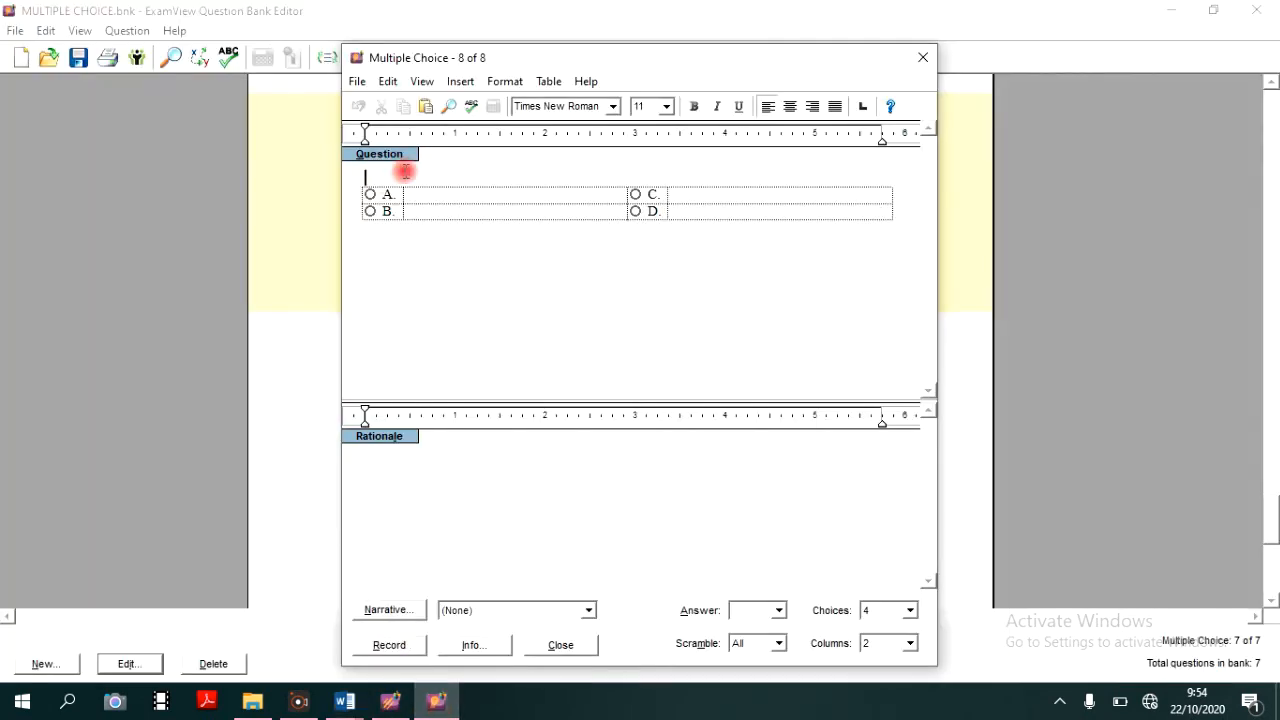
right_click(409, 178)
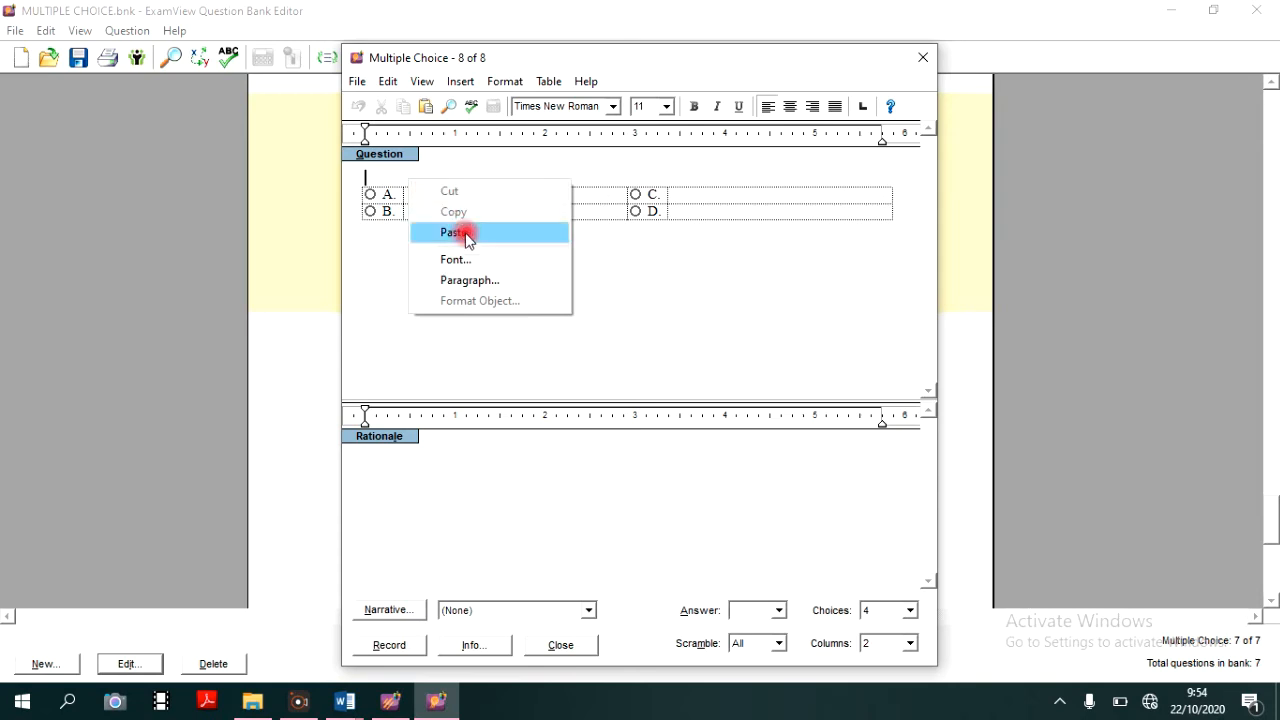
left_click(451, 232)
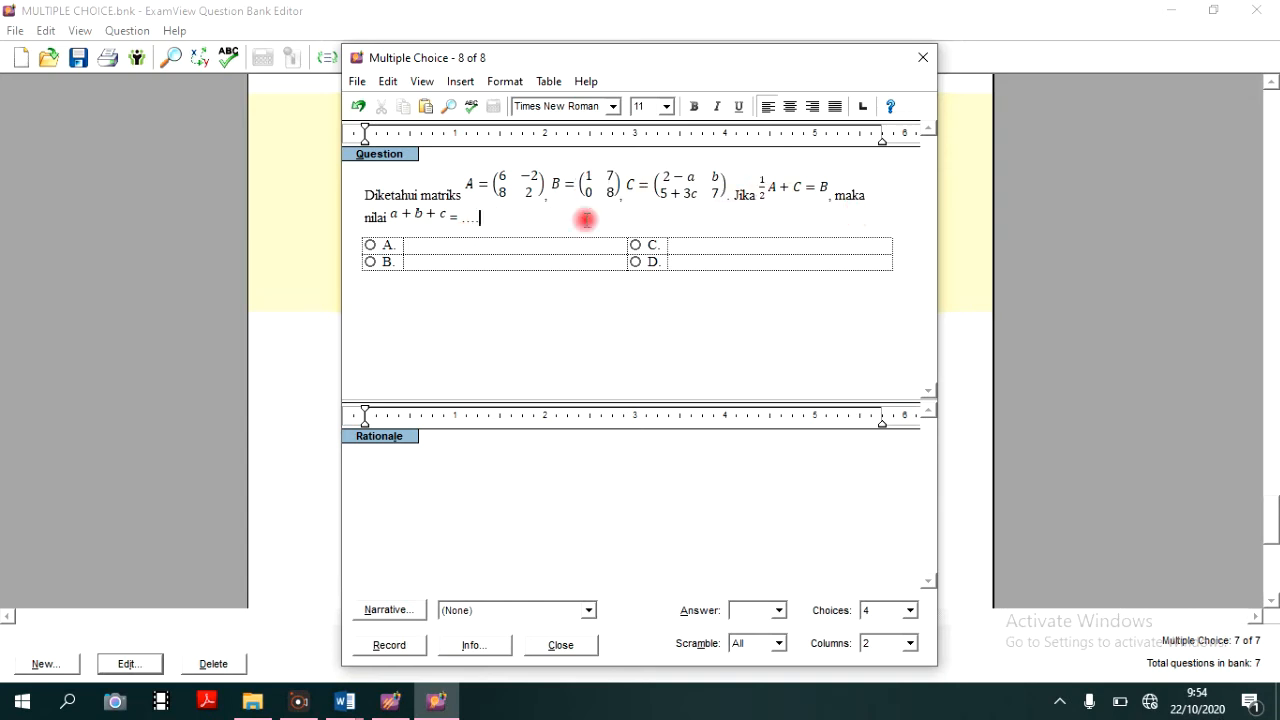
- Enter 3, 8, 9 and 14 as choices A to D of question 8, following question 2 in the Word document
left_click(344, 701)
left_click(455, 632)
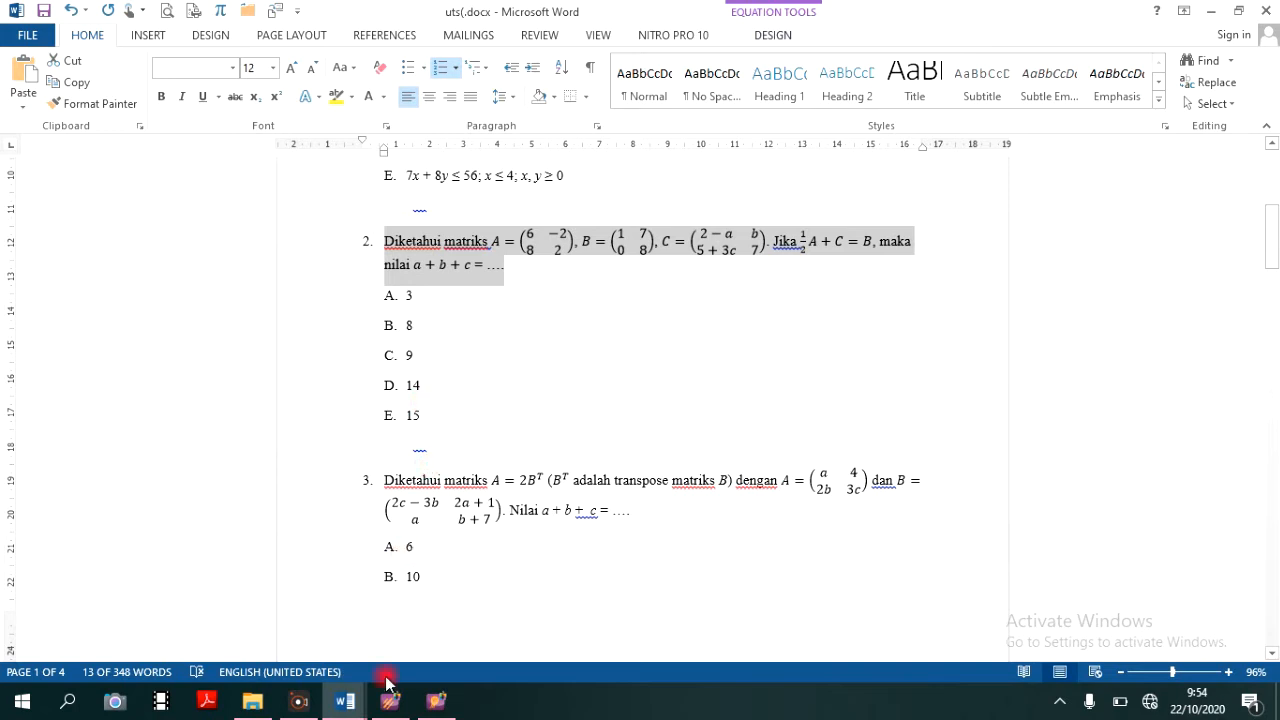
left_click(440, 705)
left_click(452, 257)
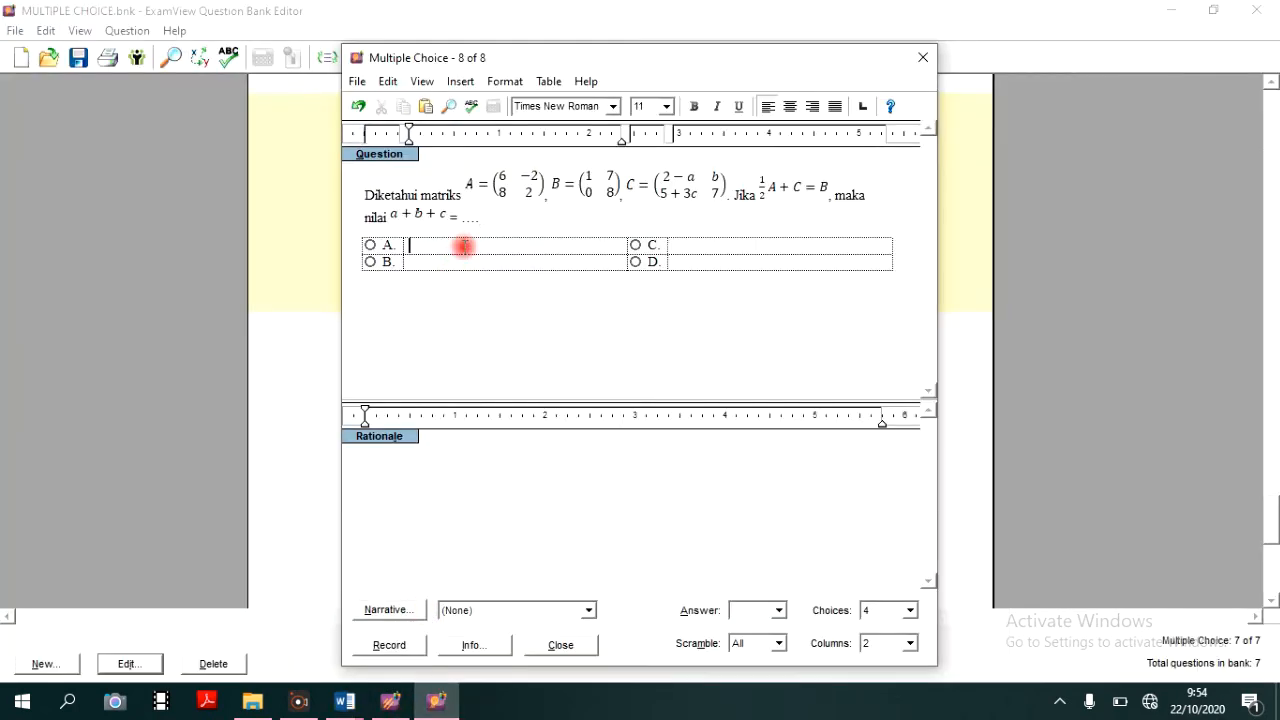
left_click(692, 242)
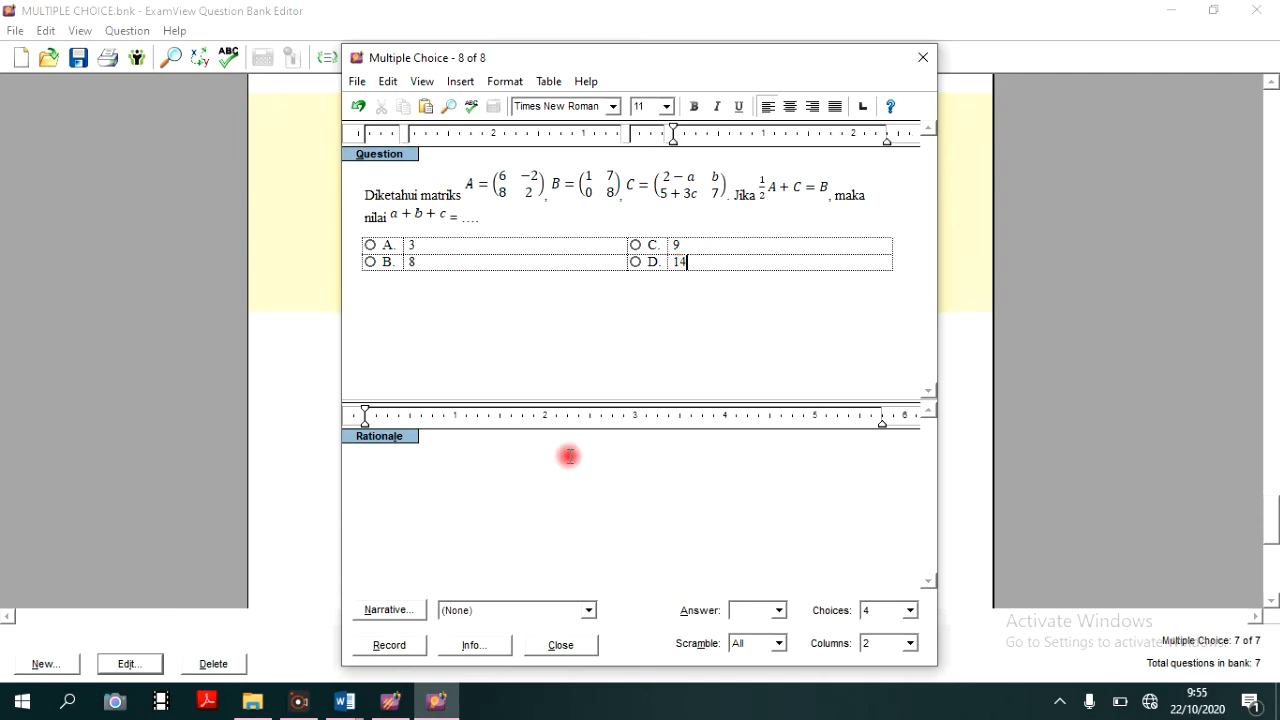
- Set question 8 to 5 choices, enter 15 from the Word document as choice E, mark A as the answer and record the question
left_click(344, 701)
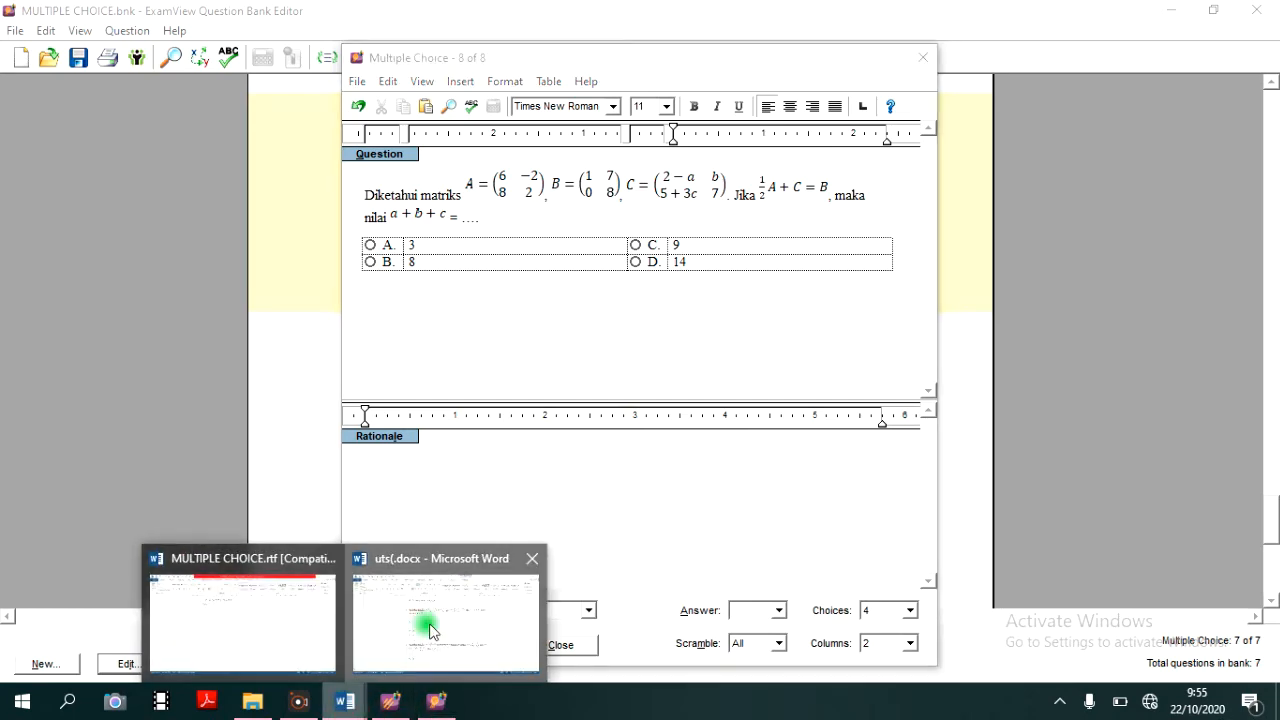
left_click(430, 627)
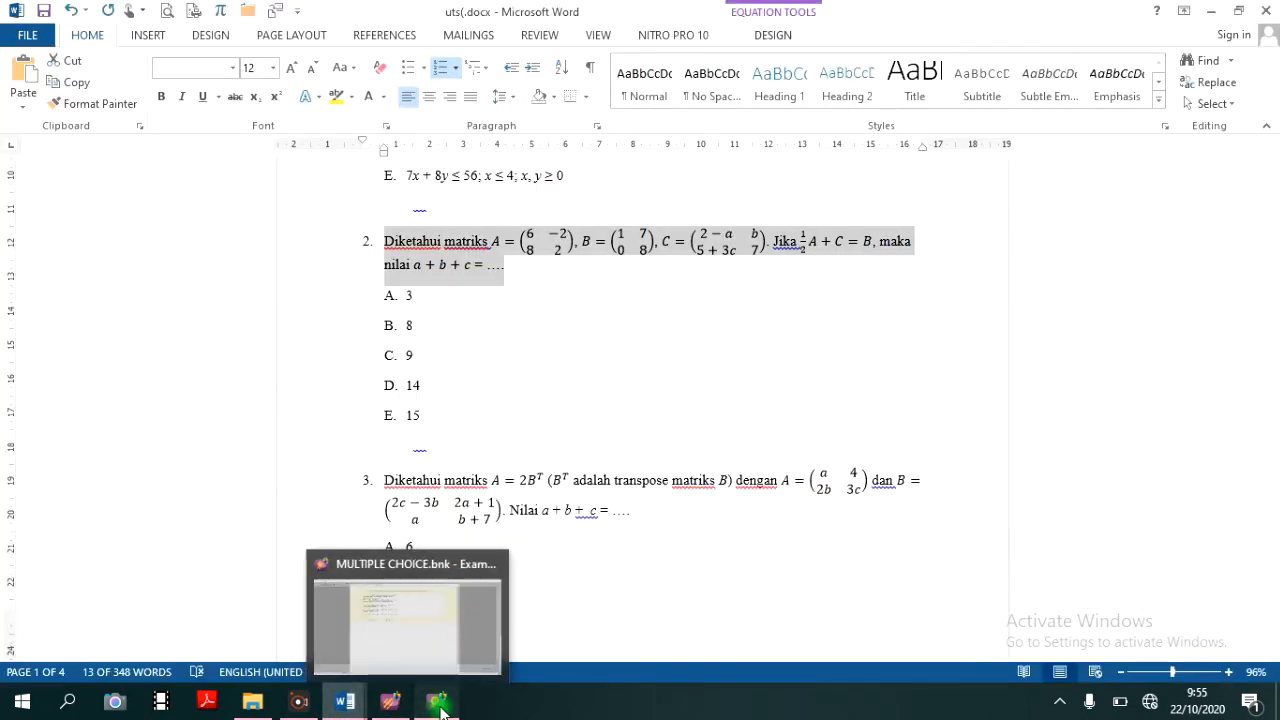
left_click(459, 630)
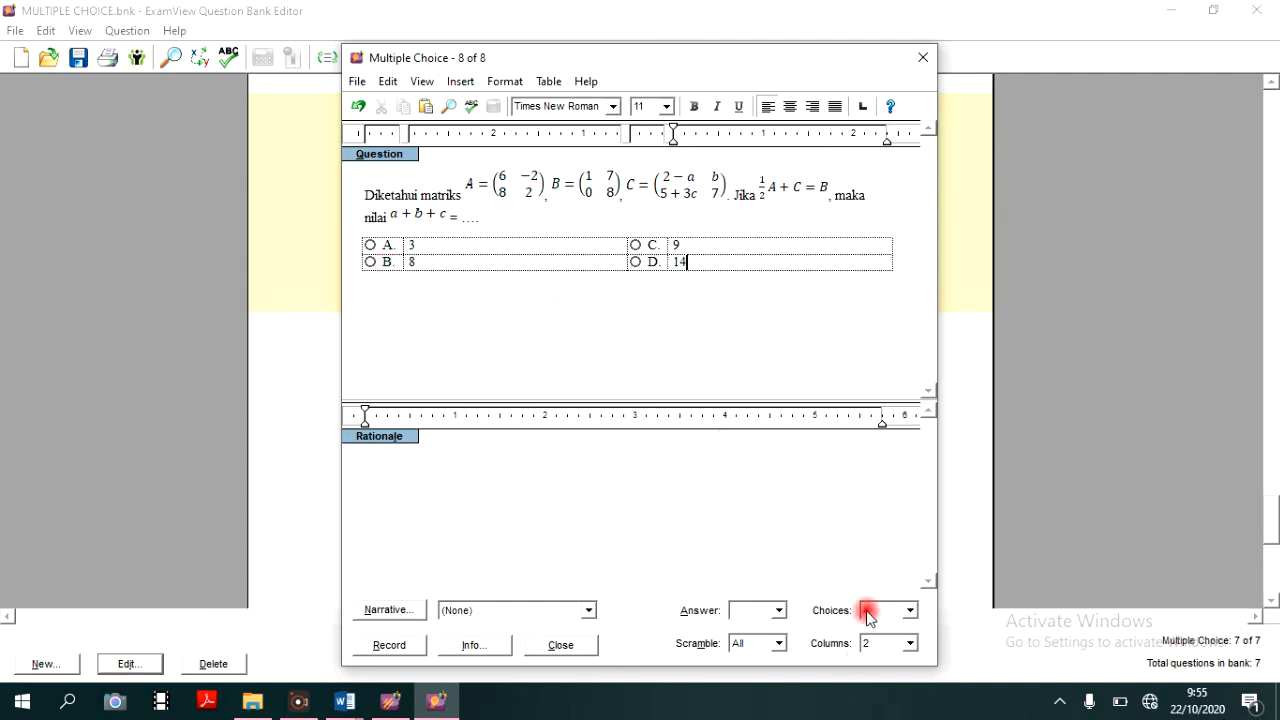
left_click(909, 610)
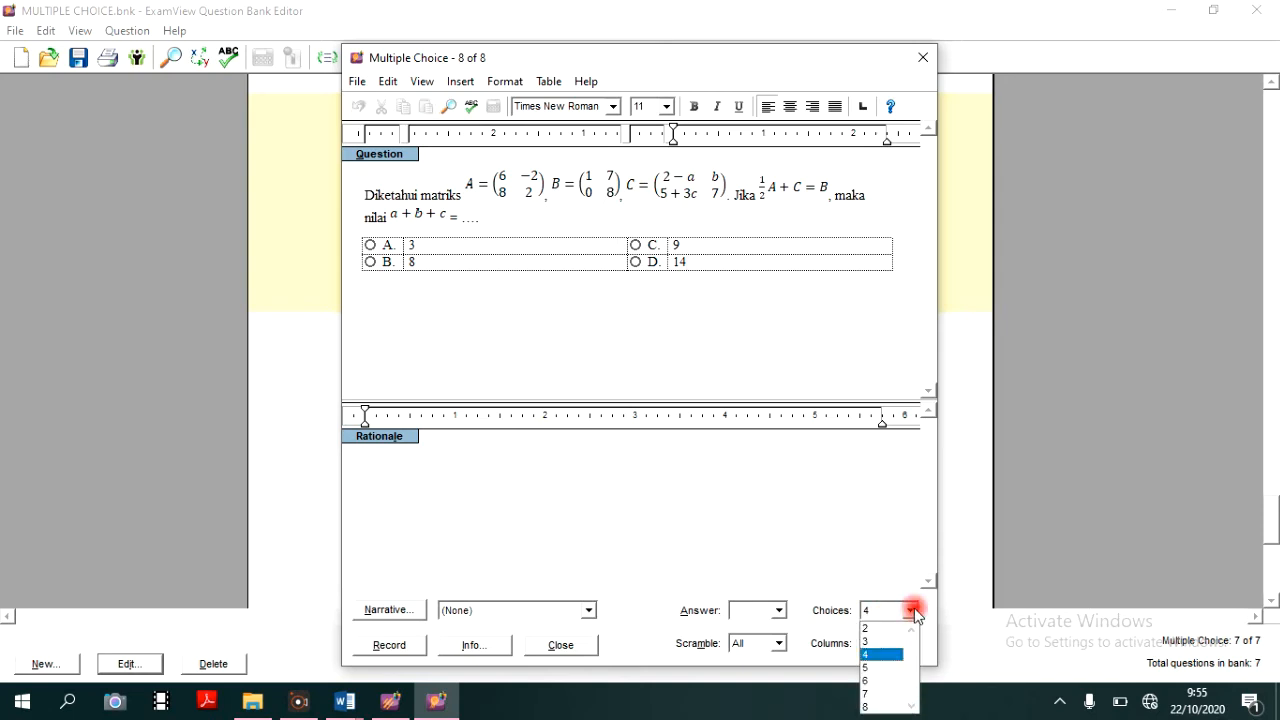
left_click(877, 668)
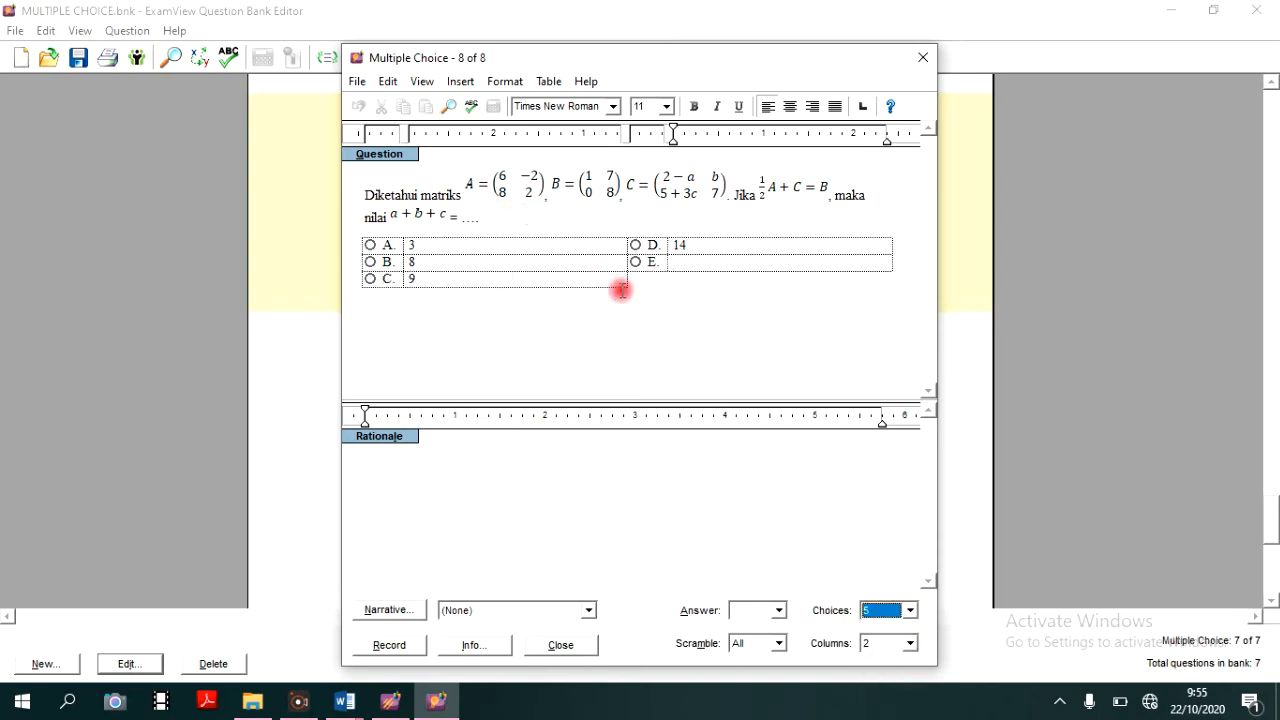
left_click(684, 266)
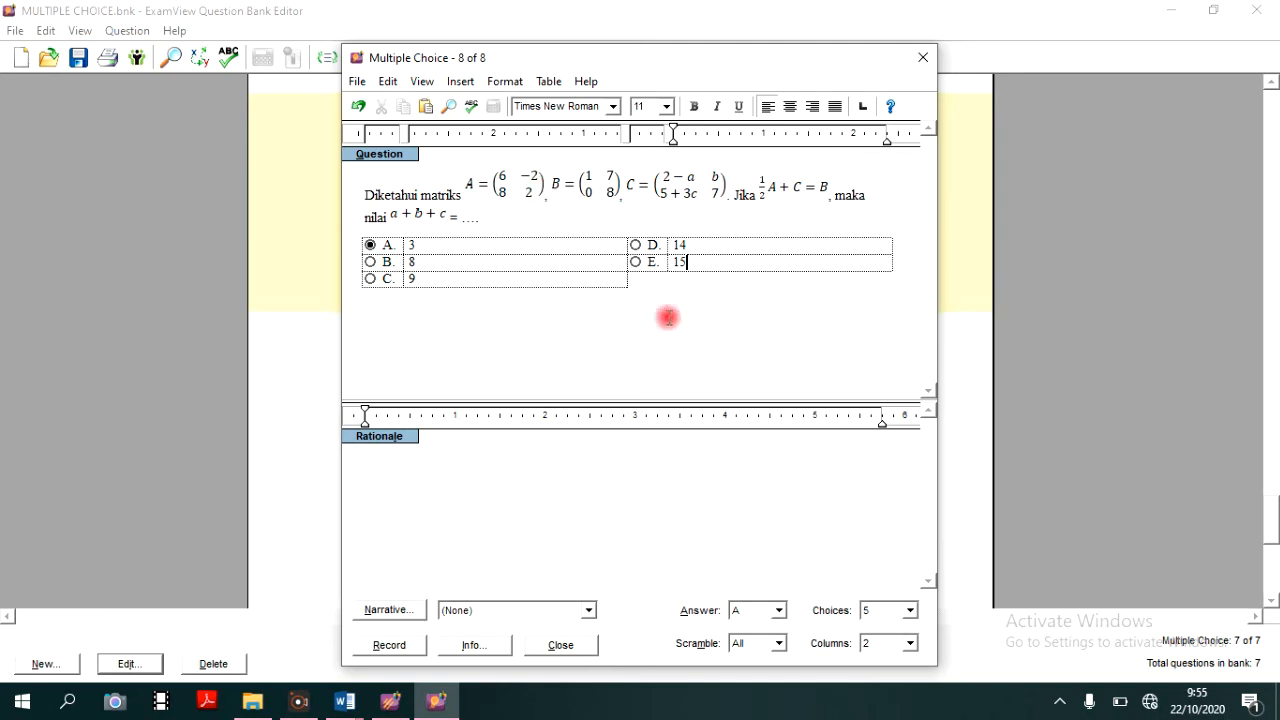
left_click(392, 645)
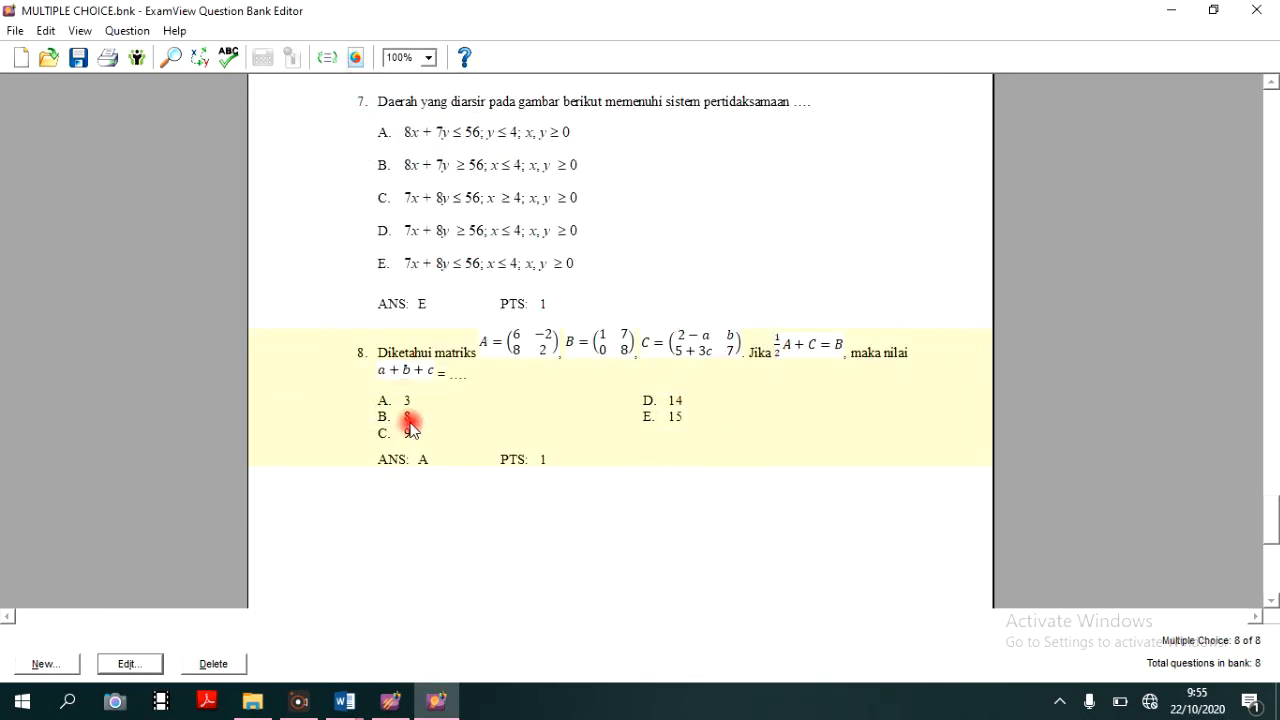
- Examine how the answer choices of questions 5 to 8 are arranged in the question bank
scroll(688, 440, "up", 7)
scroll(686, 446, "up", 20)
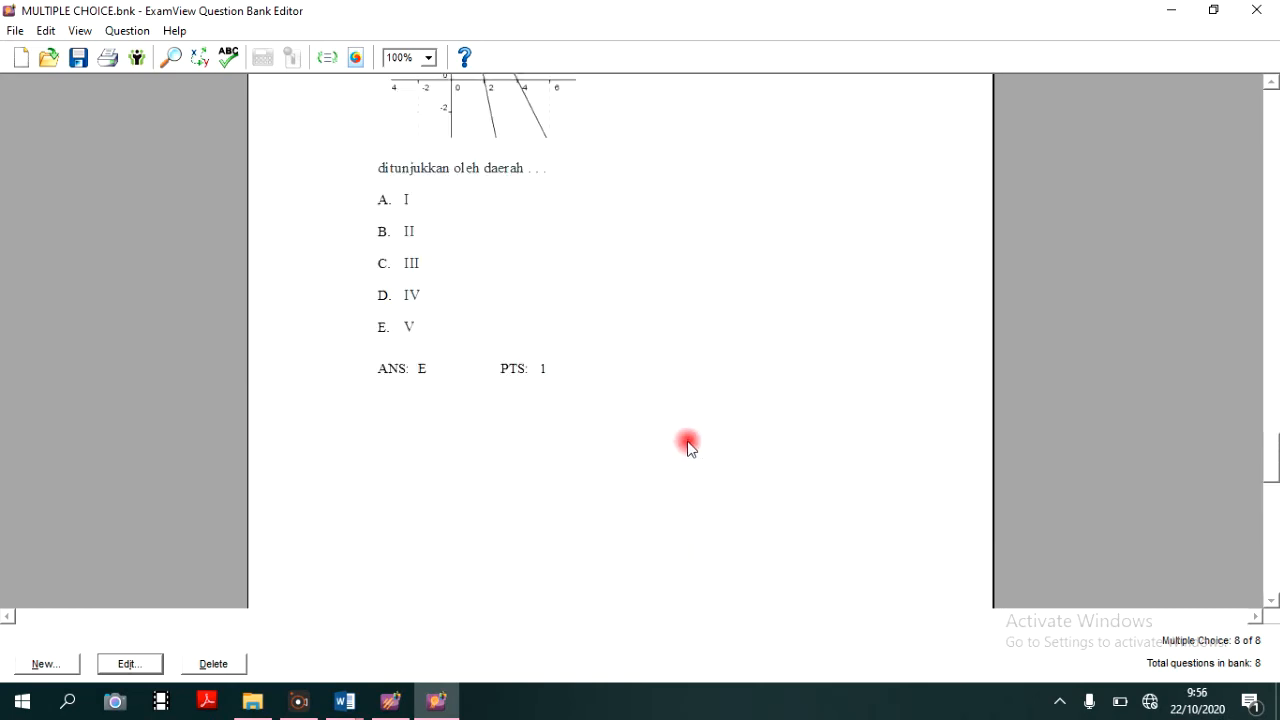
scroll(673, 456, "up", 20)
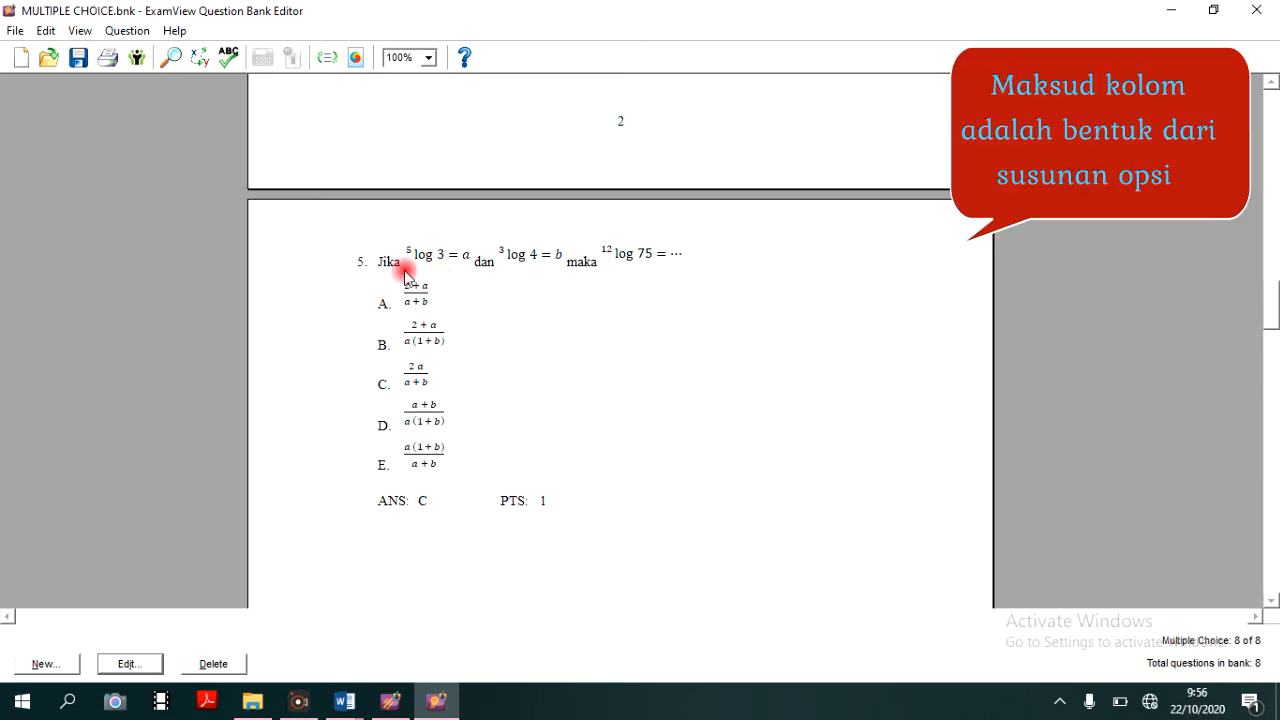
scroll(487, 540, "down", 7)
scroll(487, 540, "down", 15)
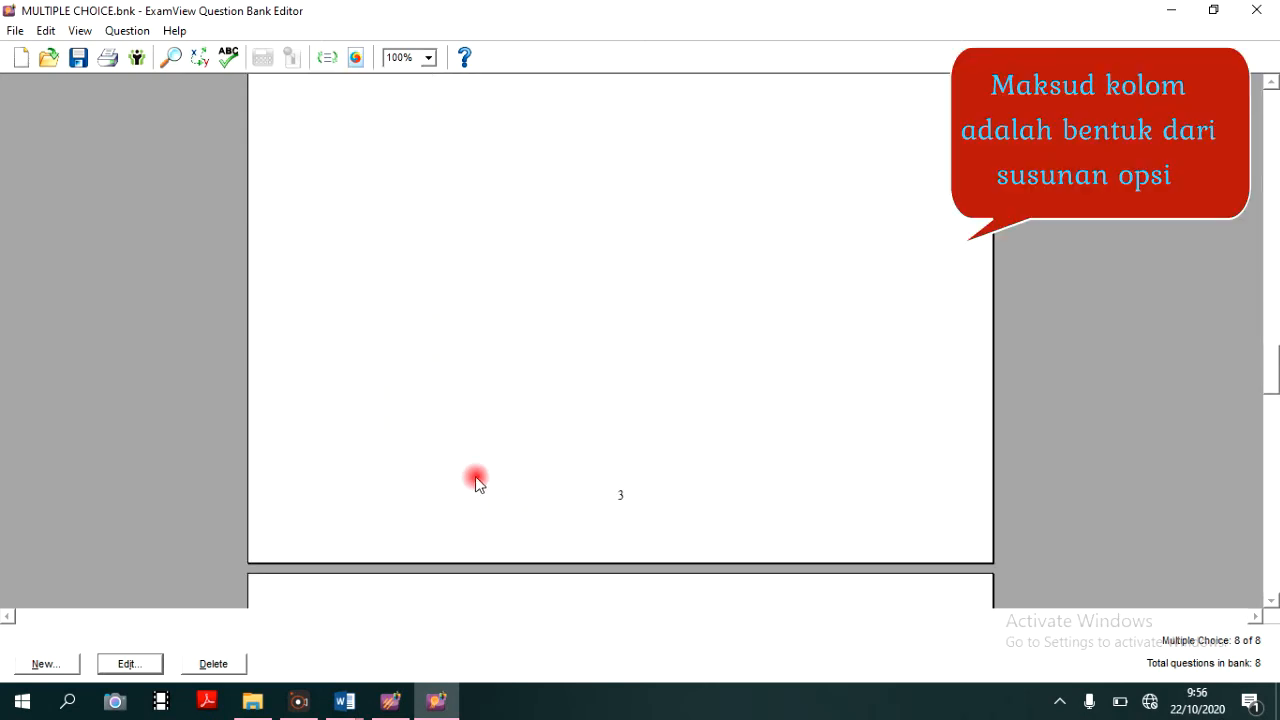
scroll(488, 478, "down", 2)
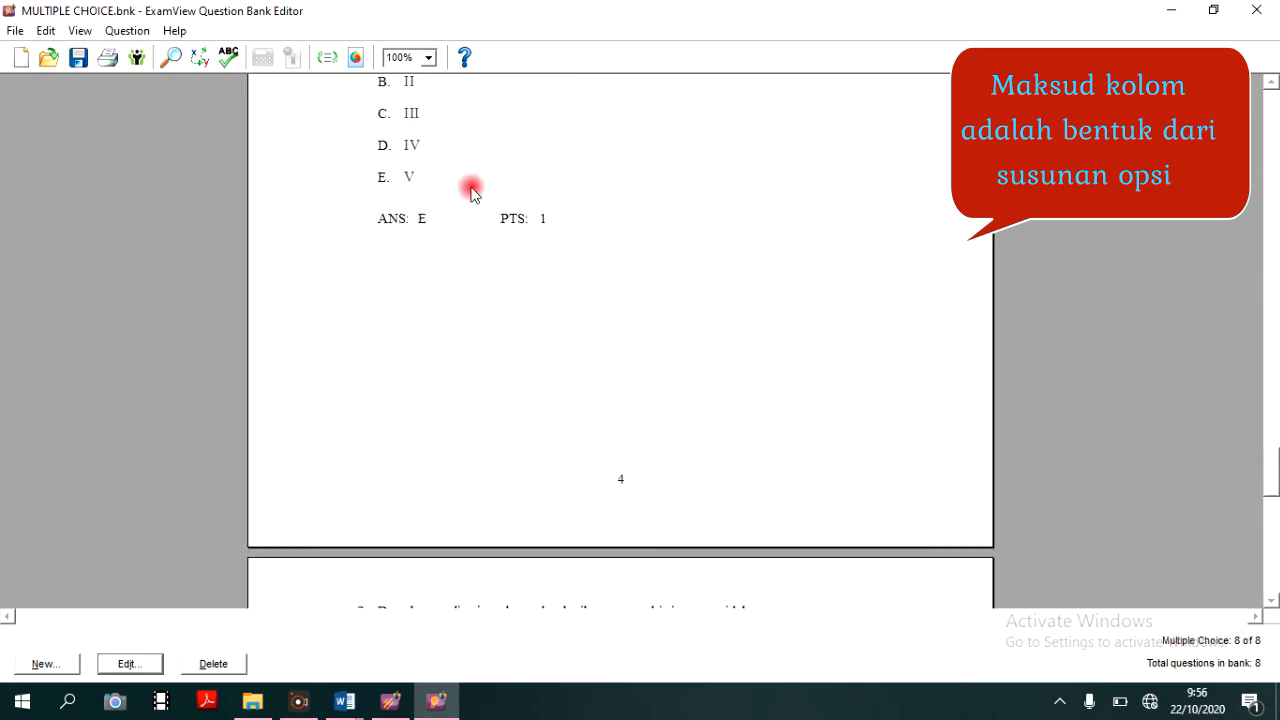
scroll(511, 440, "up", 4)
scroll(511, 440, "down", 10)
scroll(514, 436, "down", 3)
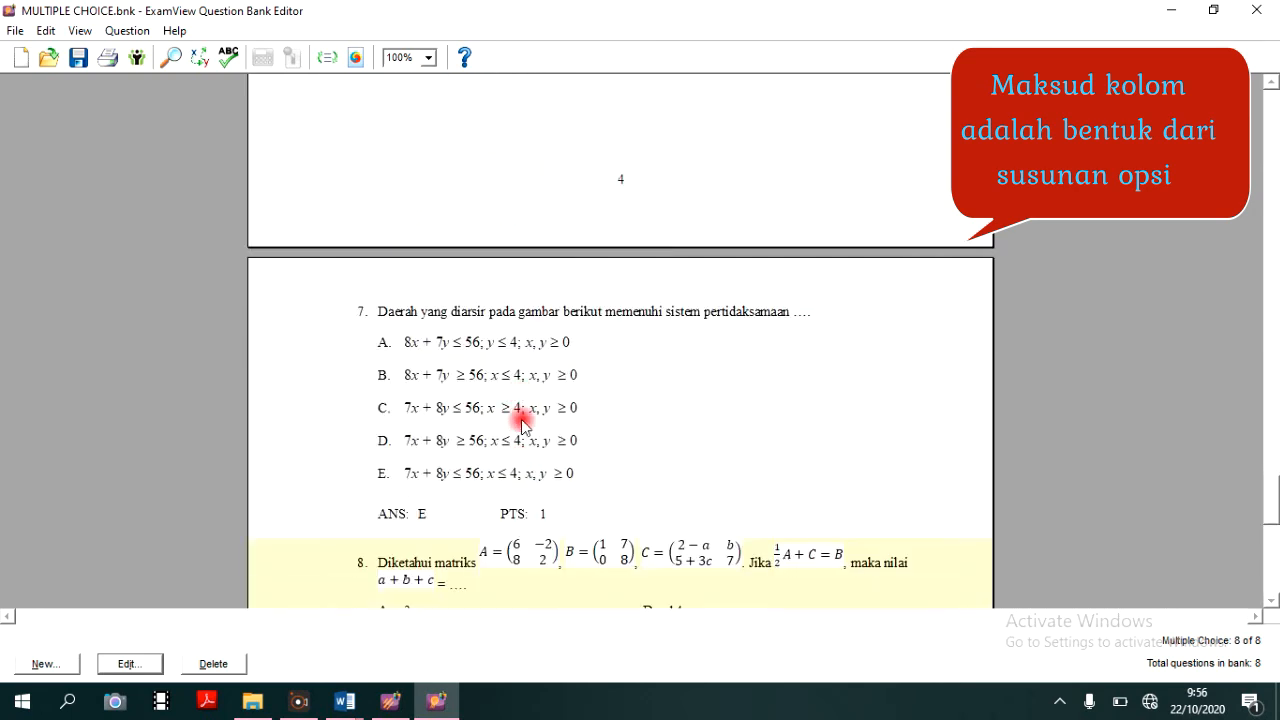
scroll(528, 410, "down", 3)
scroll(565, 320, "down", 2)
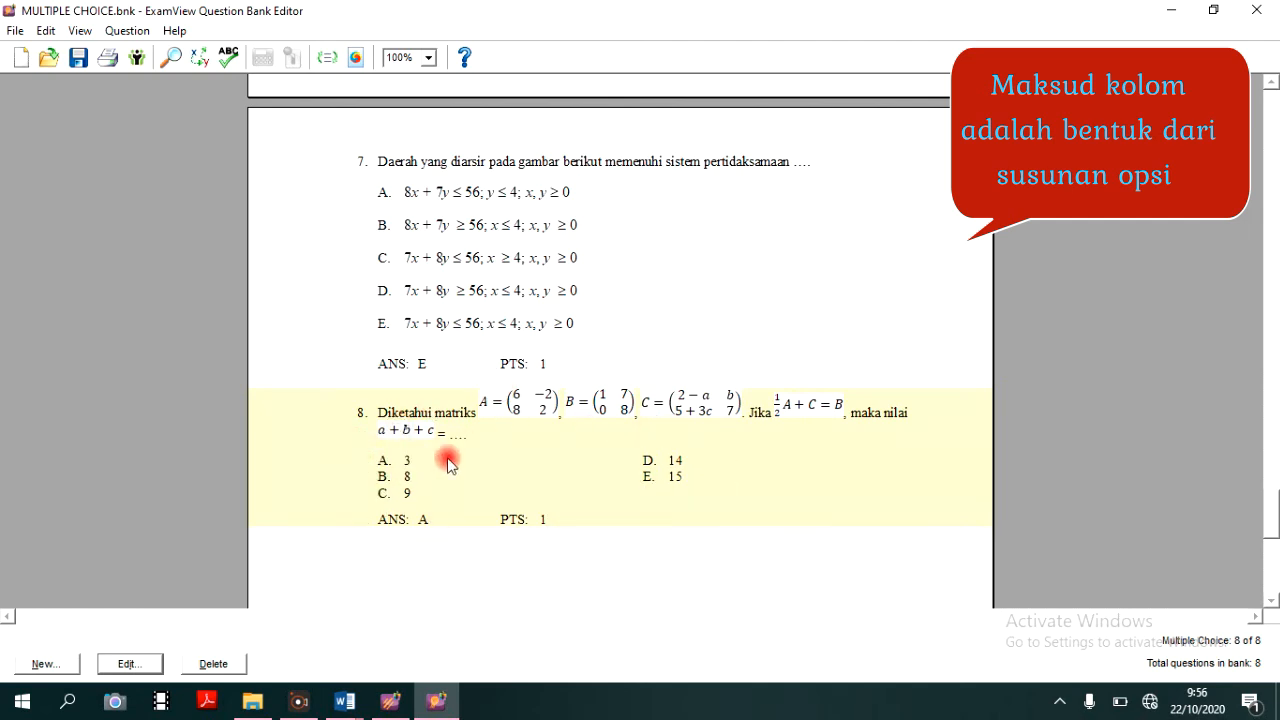
- Arrange question 8's choices in 1 column after trying a 5-column layout, and record the question
double_click(537, 466)
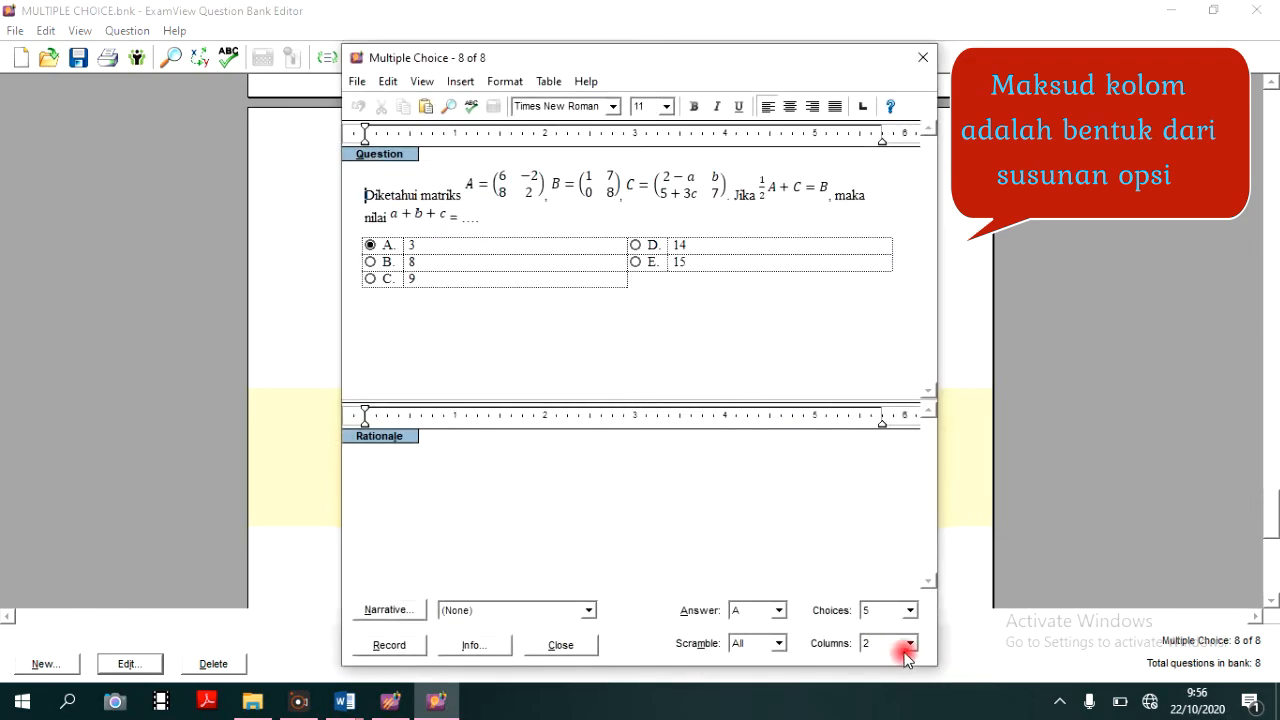
left_click(909, 645)
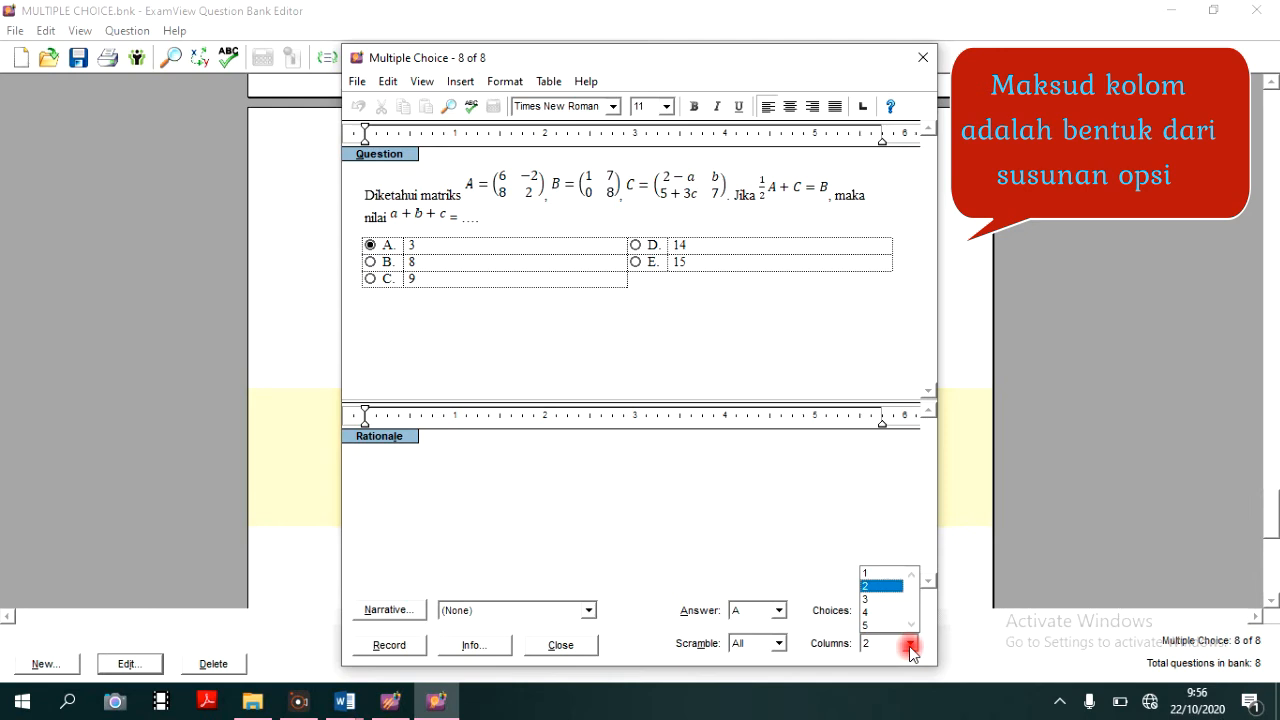
left_click(886, 573)
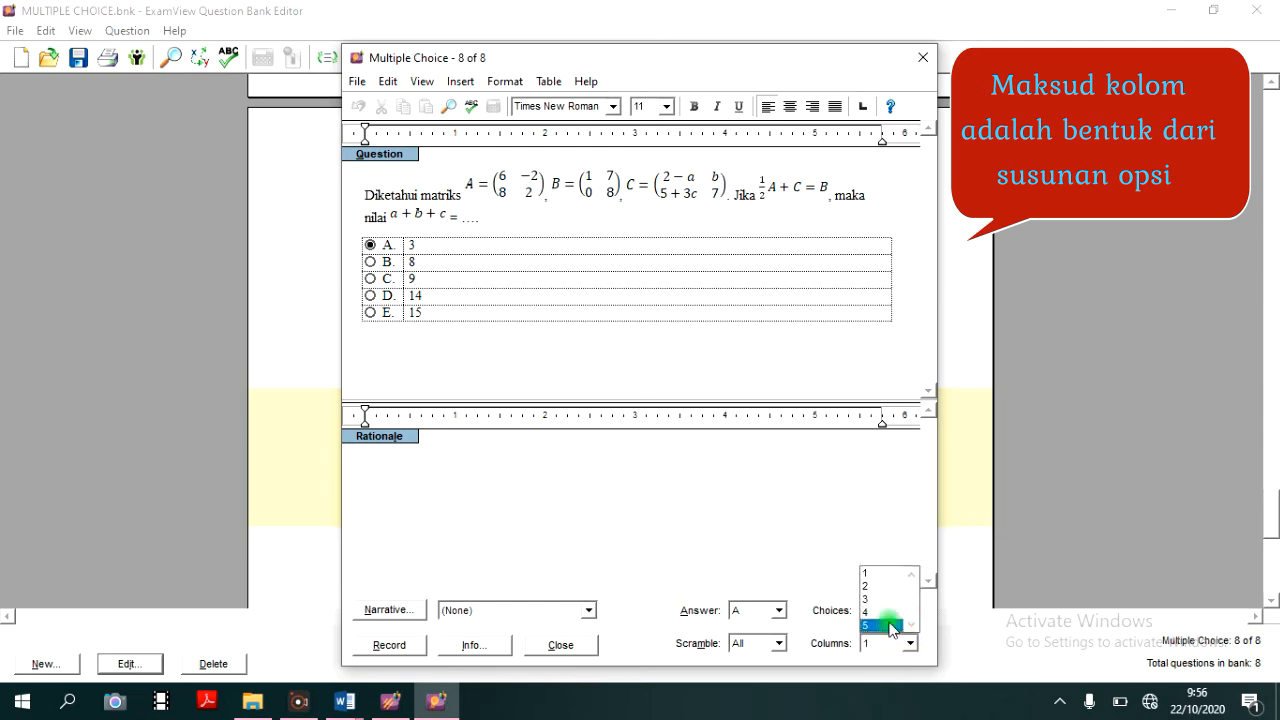
left_click(890, 628)
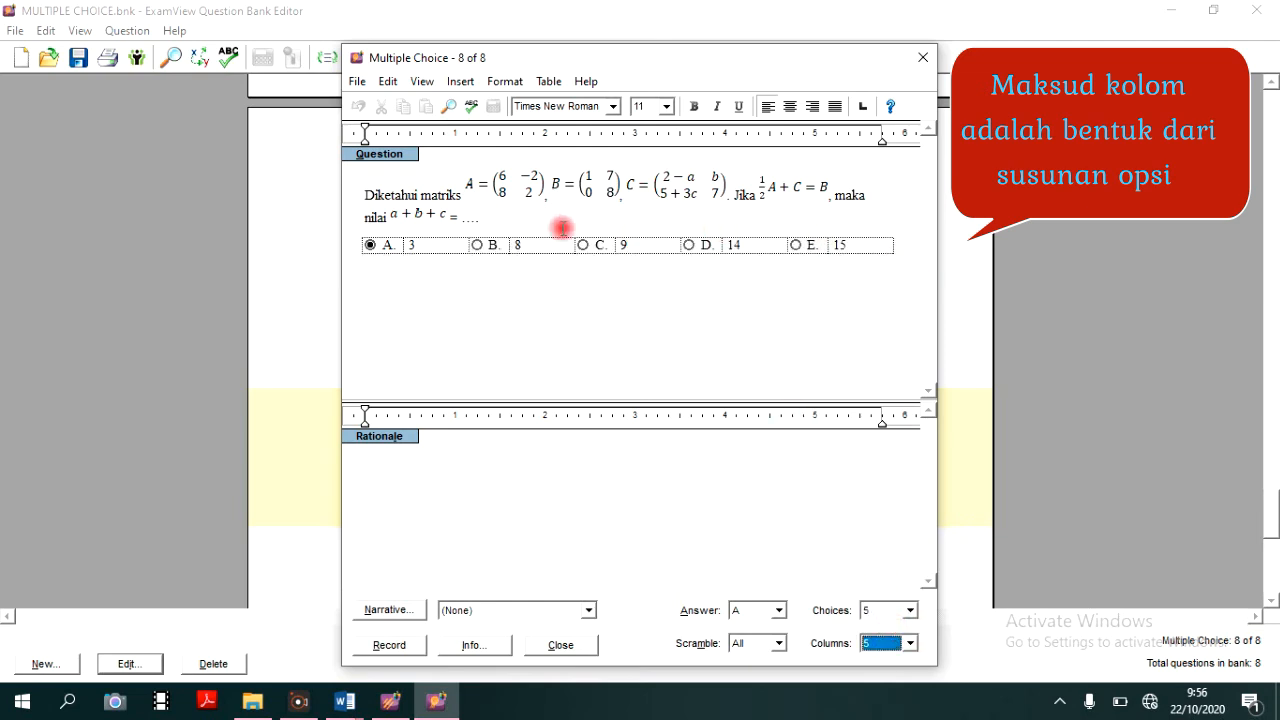
left_click(911, 644)
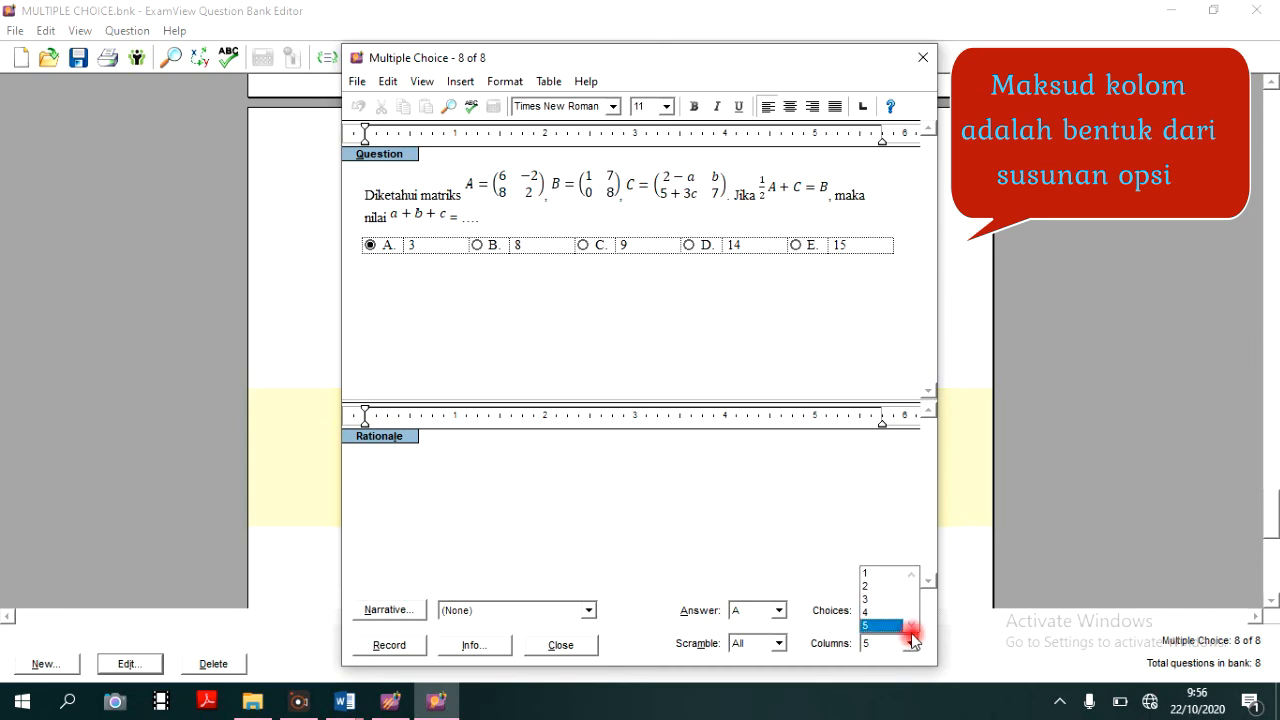
left_click(875, 573)
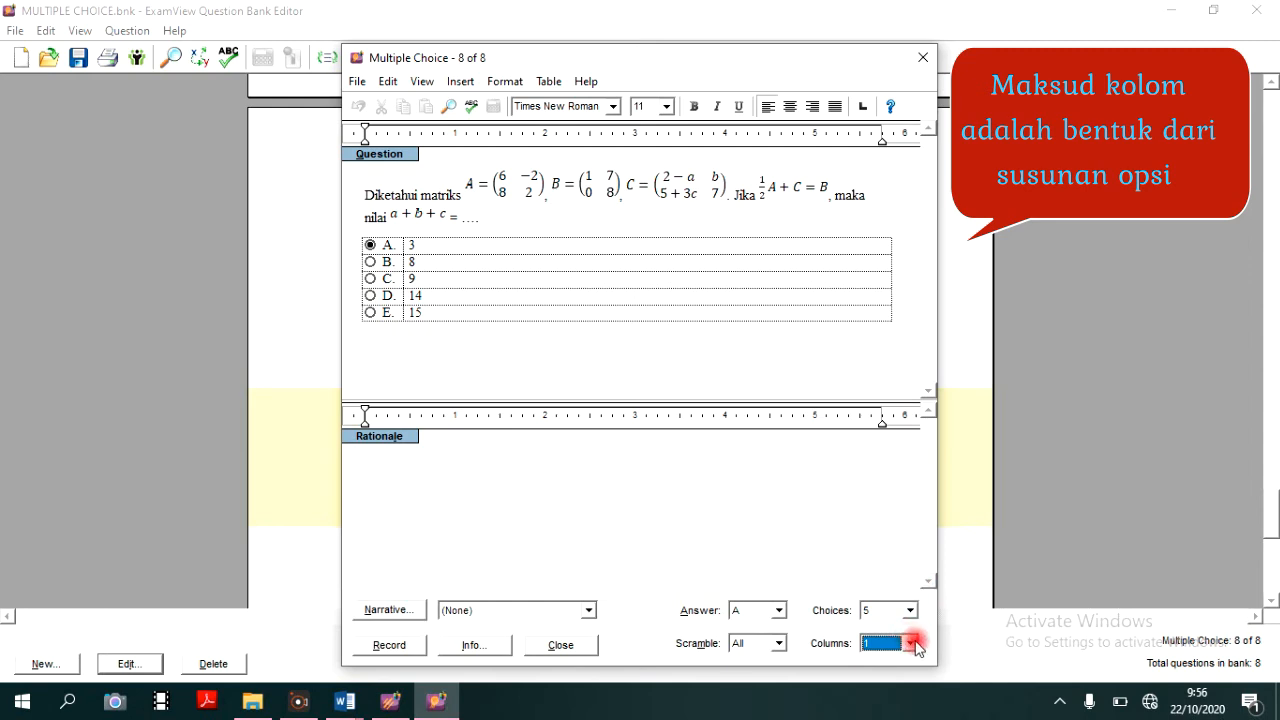
left_click(389, 644)
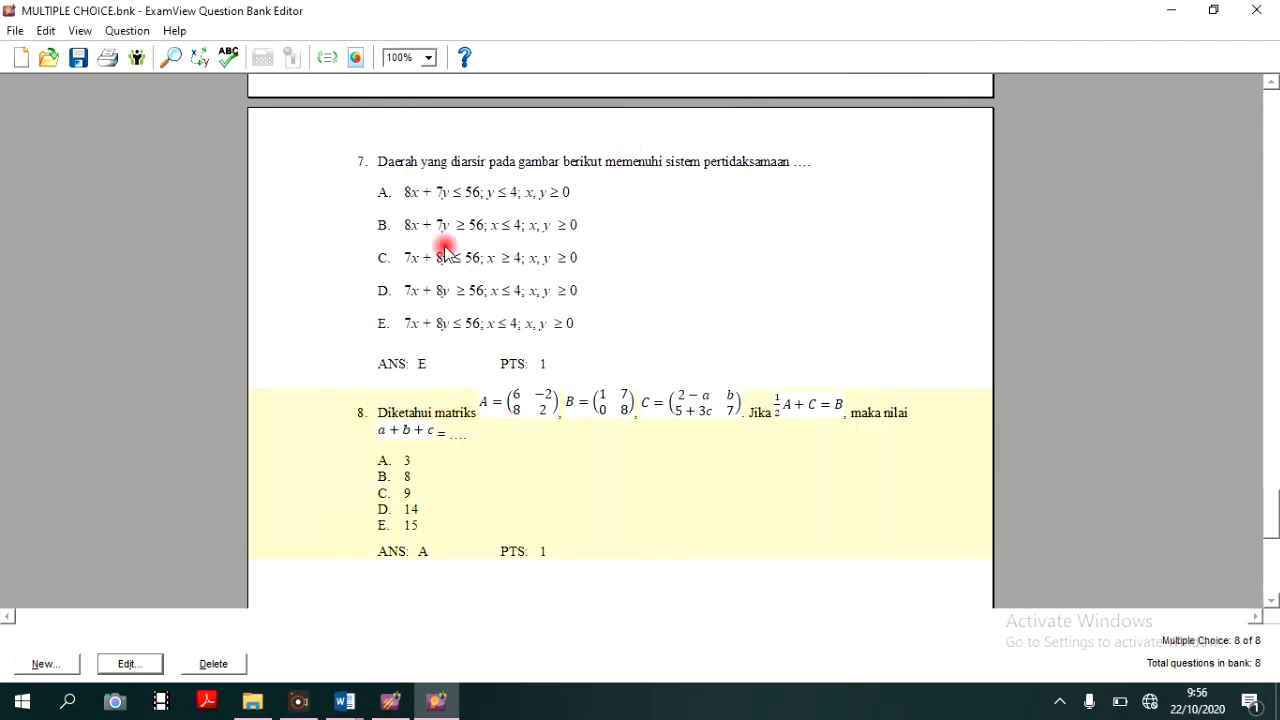
- Create a blank multiple-choice question after question 8 and switch to uts(.docx in Word for the next source question
scroll(528, 500, "down", 10)
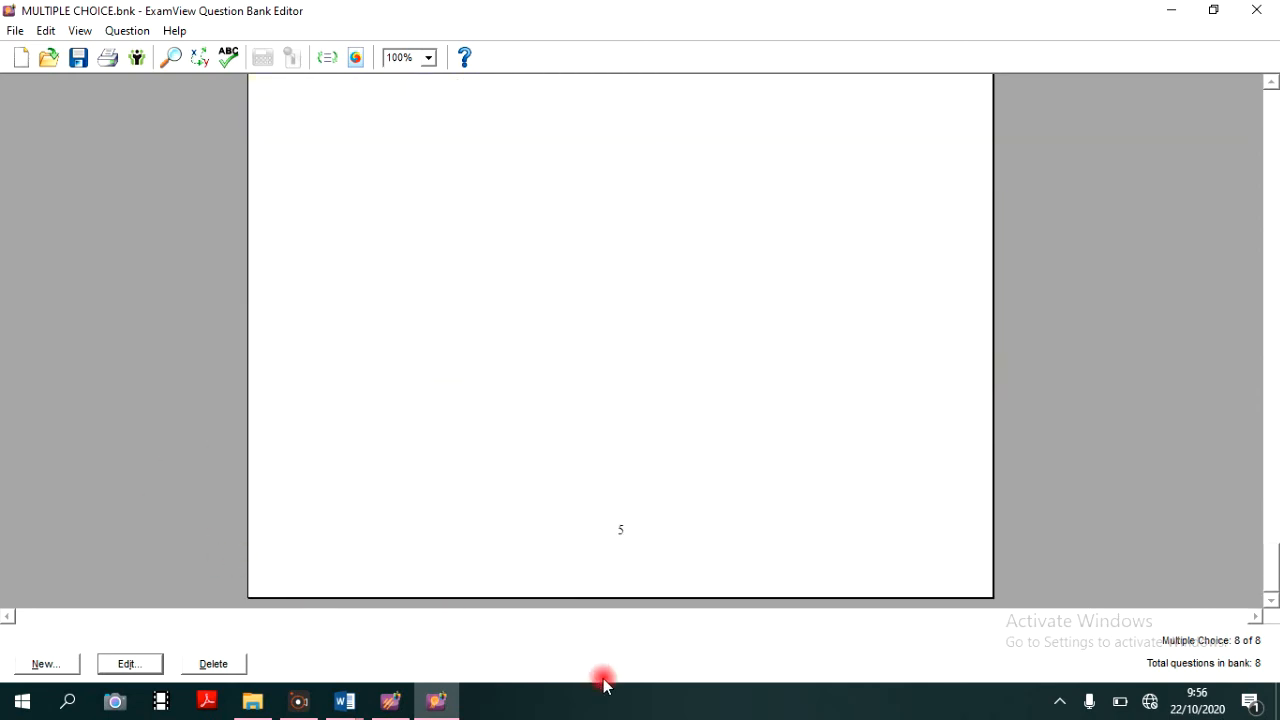
scroll(114, 563, "up", 8)
scroll(420, 330, "down", 3)
left_click(40, 664)
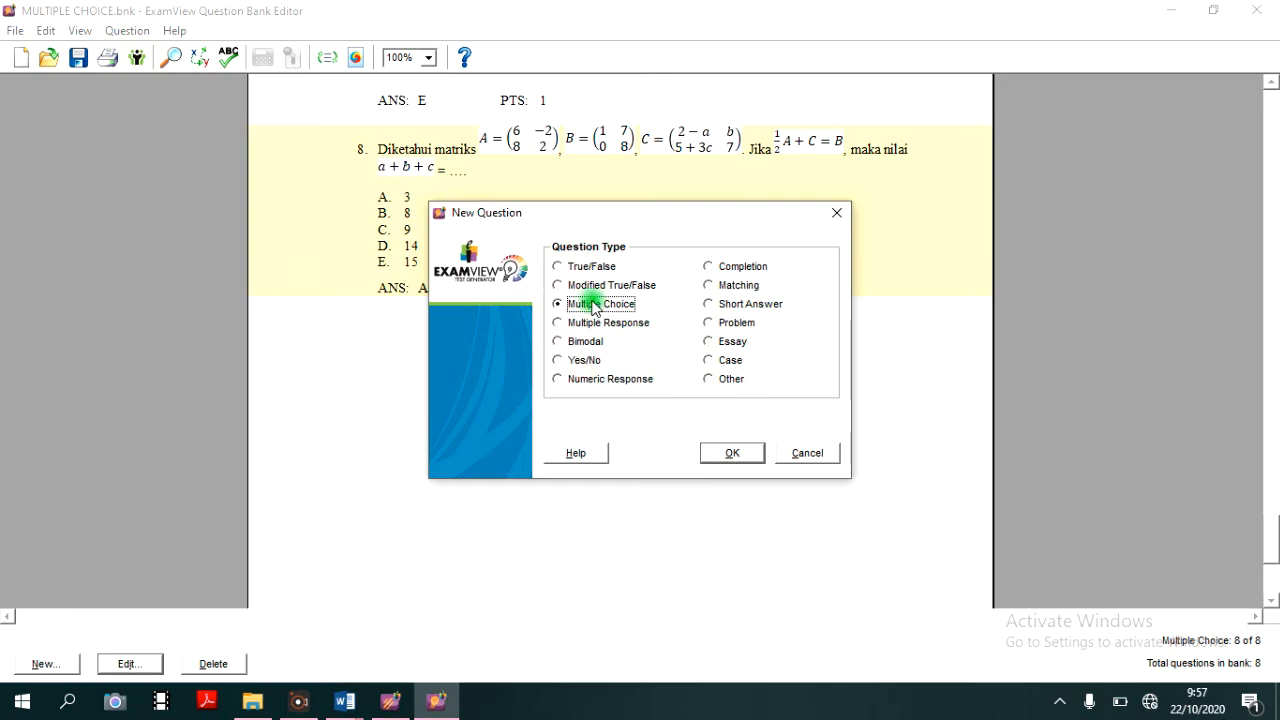
left_click(736, 453)
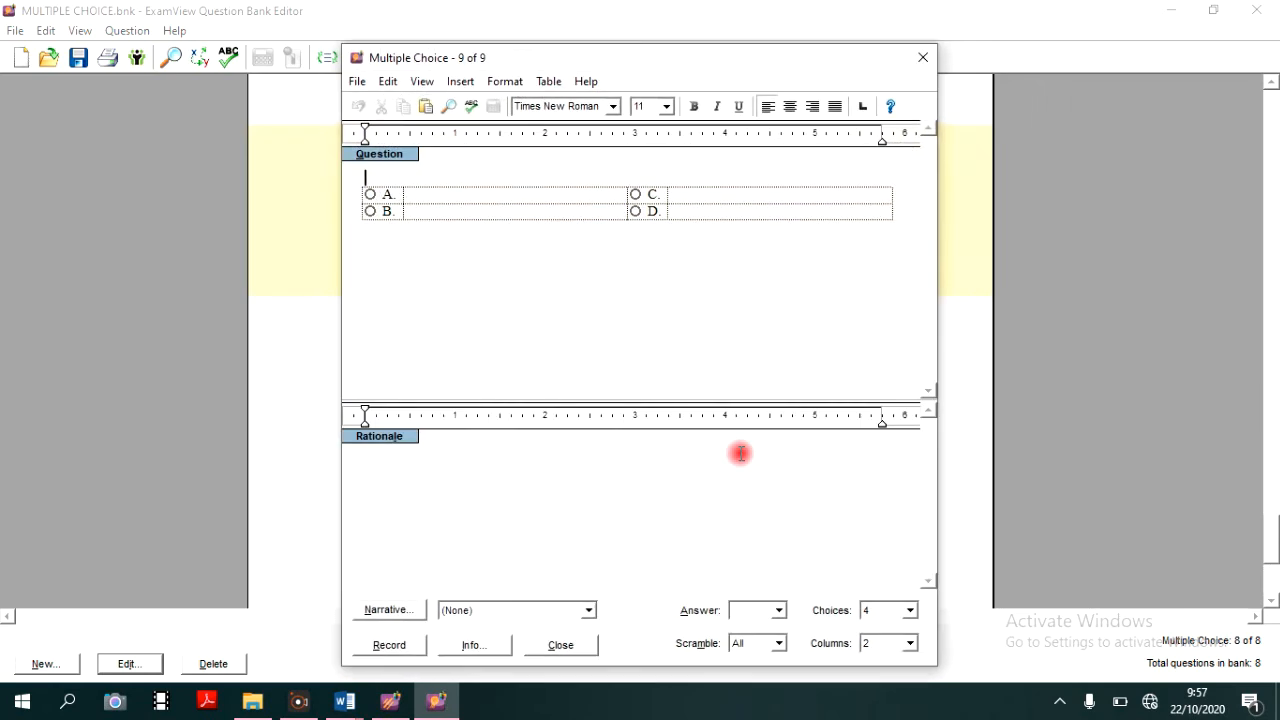
mouse_move(349, 711)
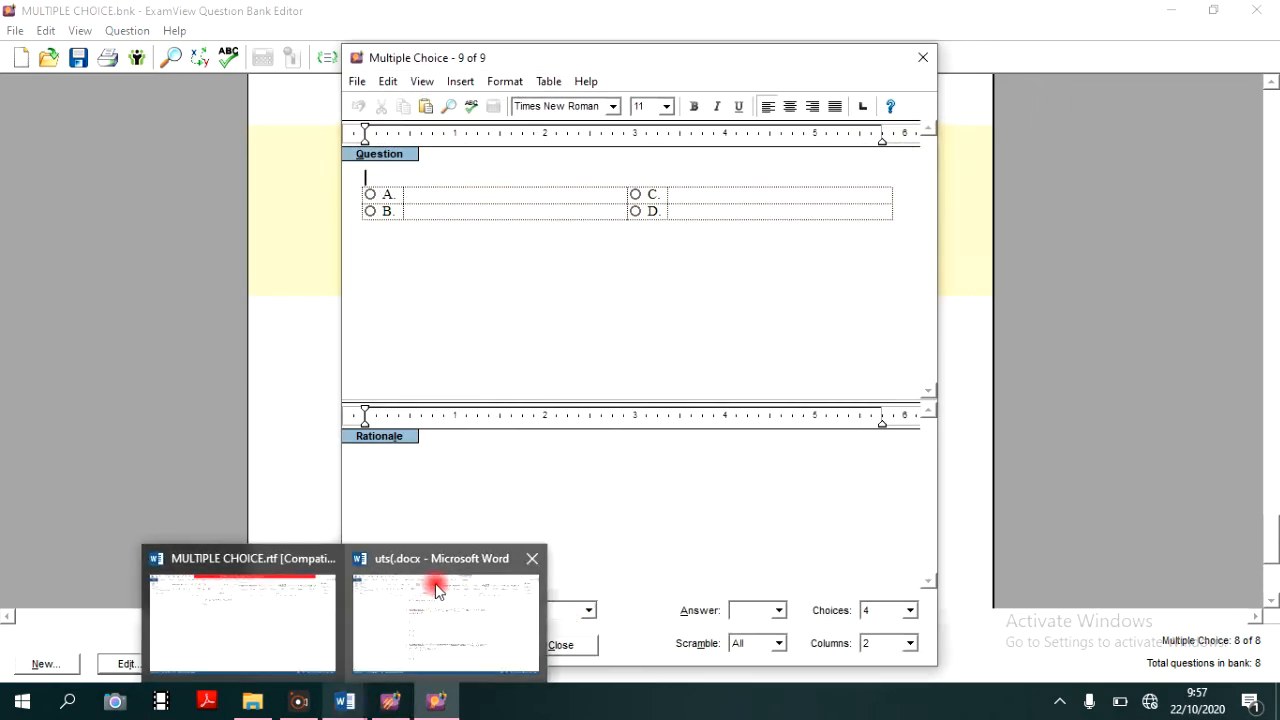
left_click(430, 598)
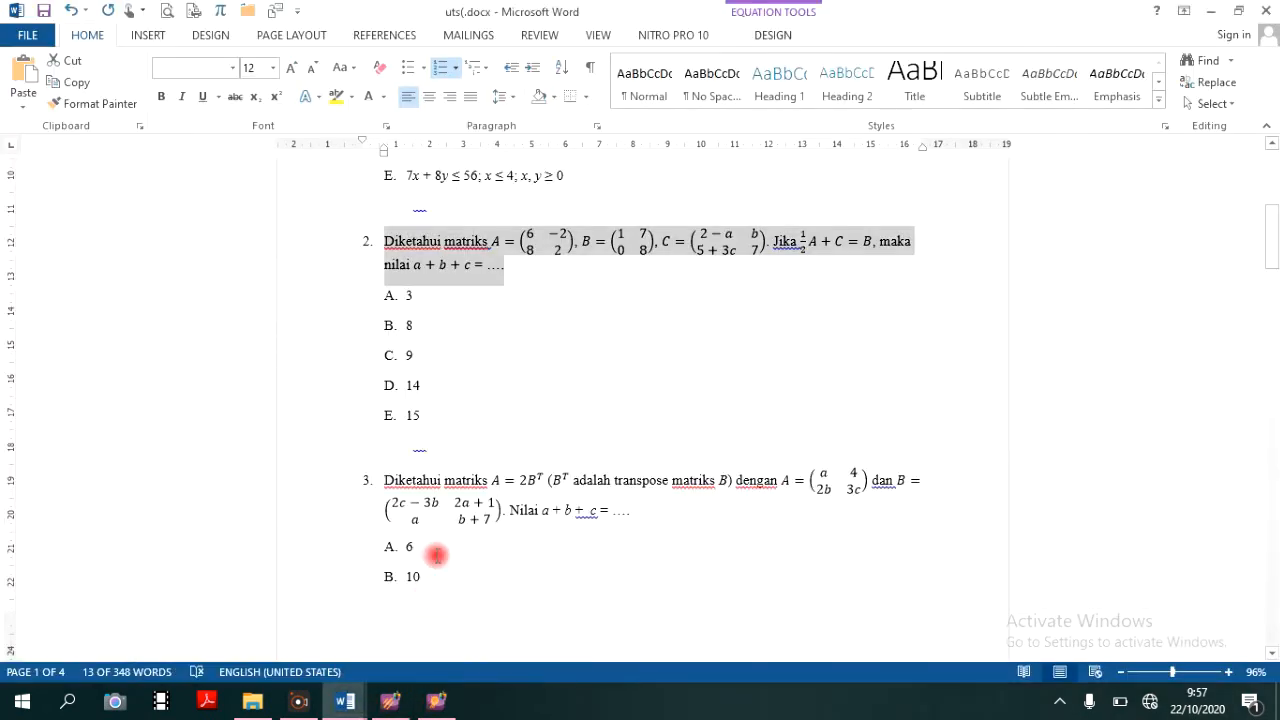
- Copy question 5's text and graph (Nilai minimum fungsi obyektif) from the Word document into the blank question 9 in ExamView
scroll(616, 406, "down", 10)
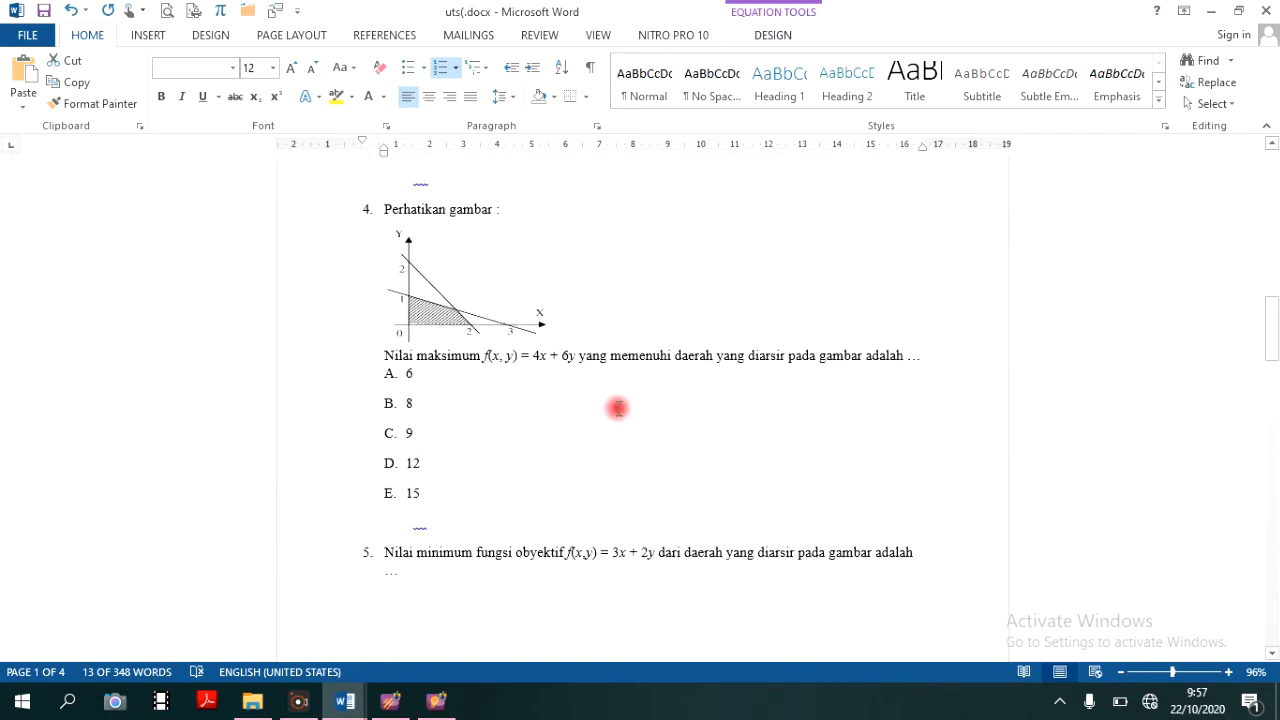
scroll(618, 408, "down", 6)
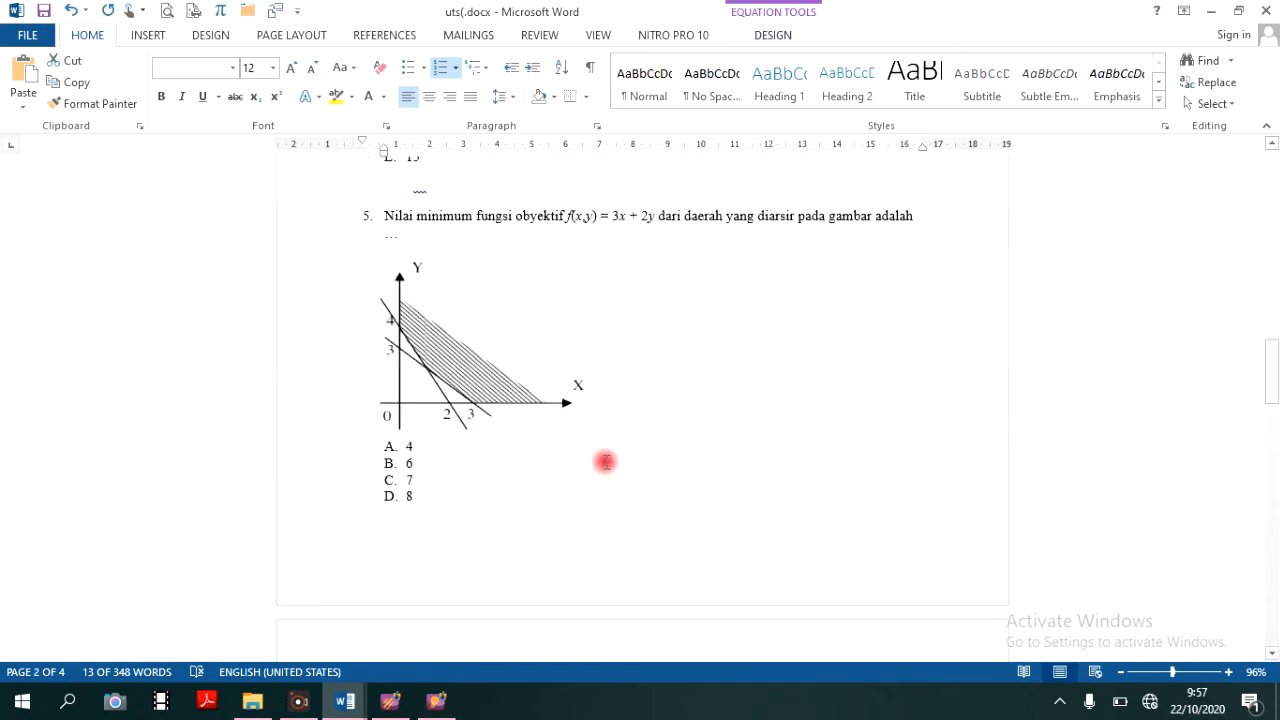
scroll(605, 461, "down", 10)
scroll(605, 461, "down", 10)
scroll(606, 462, "up", 15)
scroll(606, 428, "up", 8)
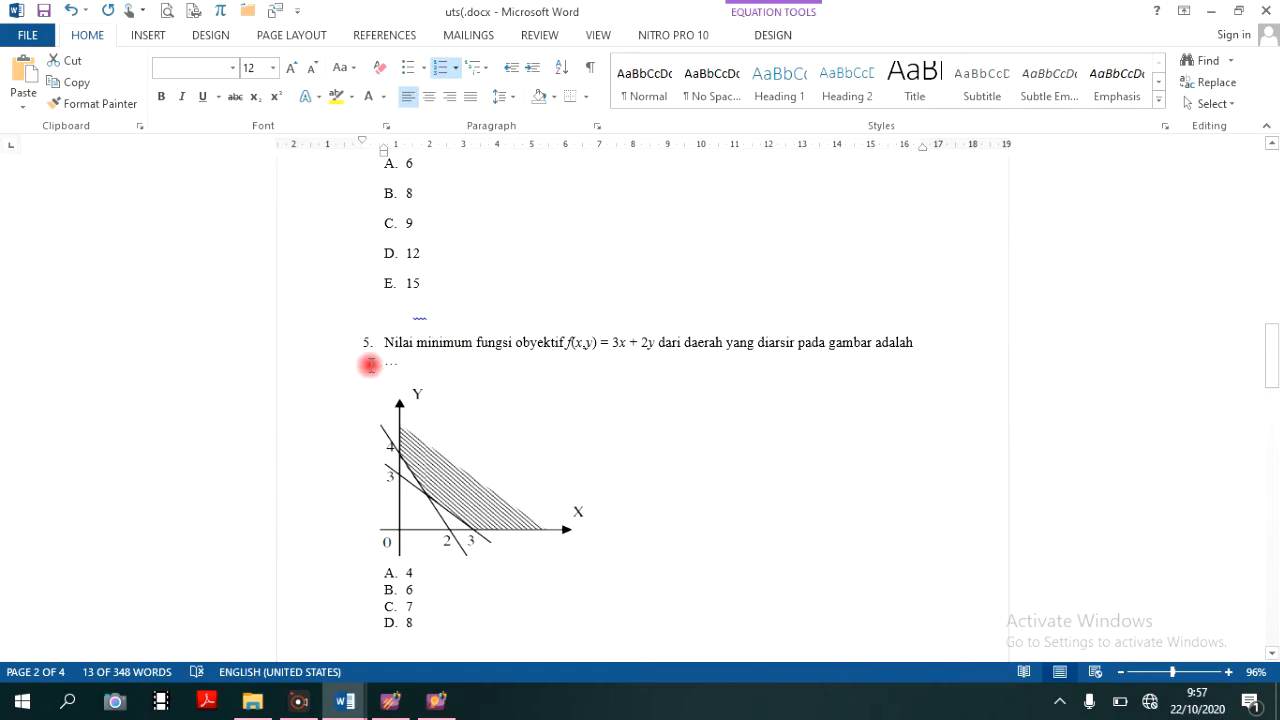
left_click_drag(390, 340, 631, 557)
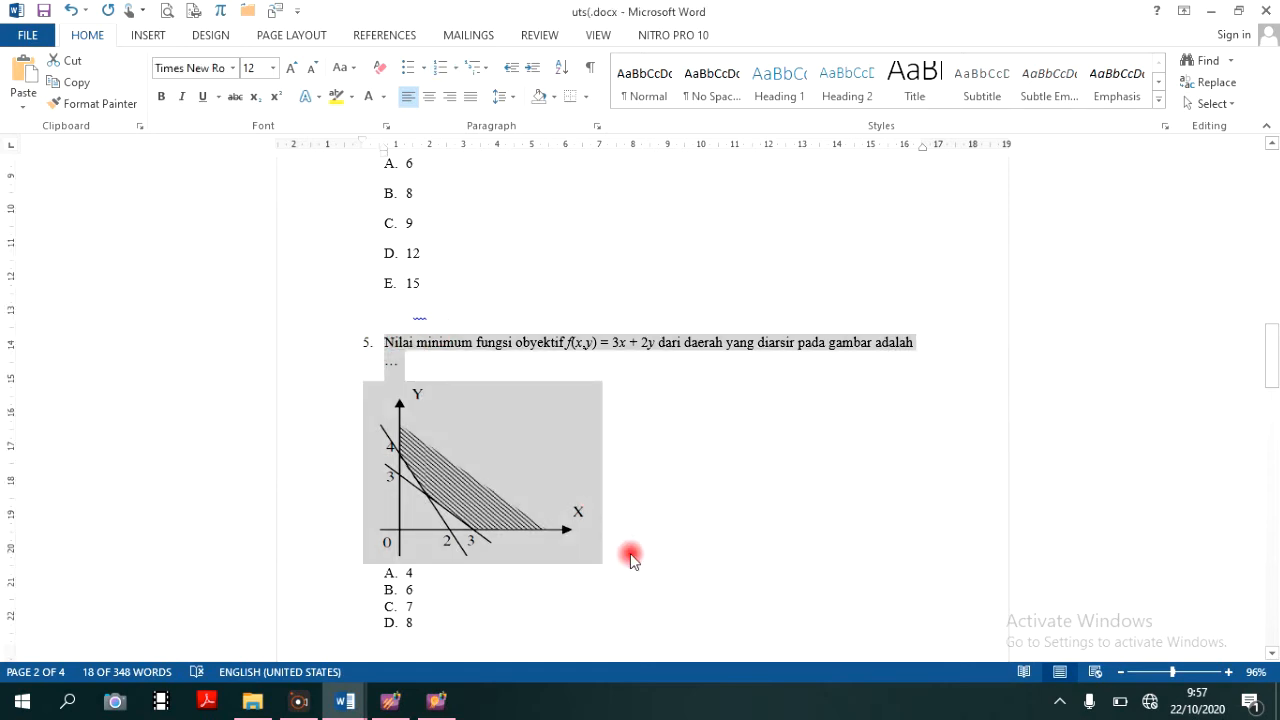
left_click(436, 700)
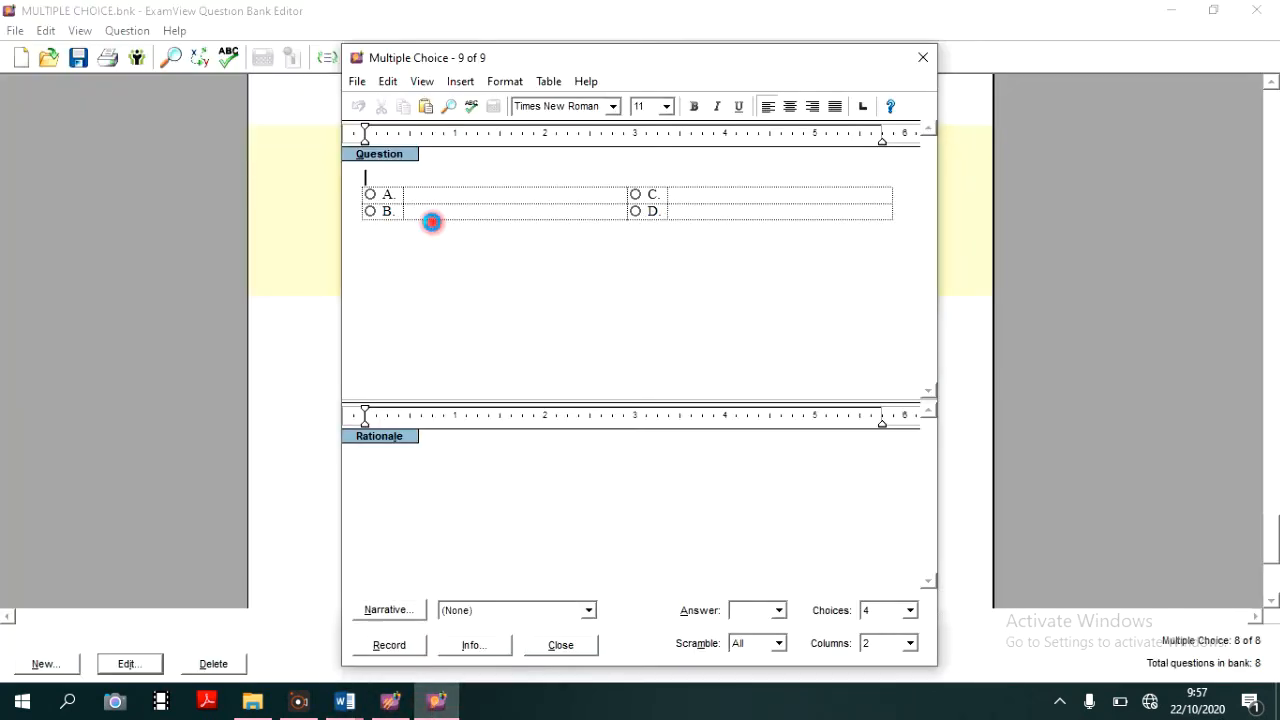
key("ctrl+v")
scroll(430, 222, "up", 2)
scroll(440, 230, "down", 3)
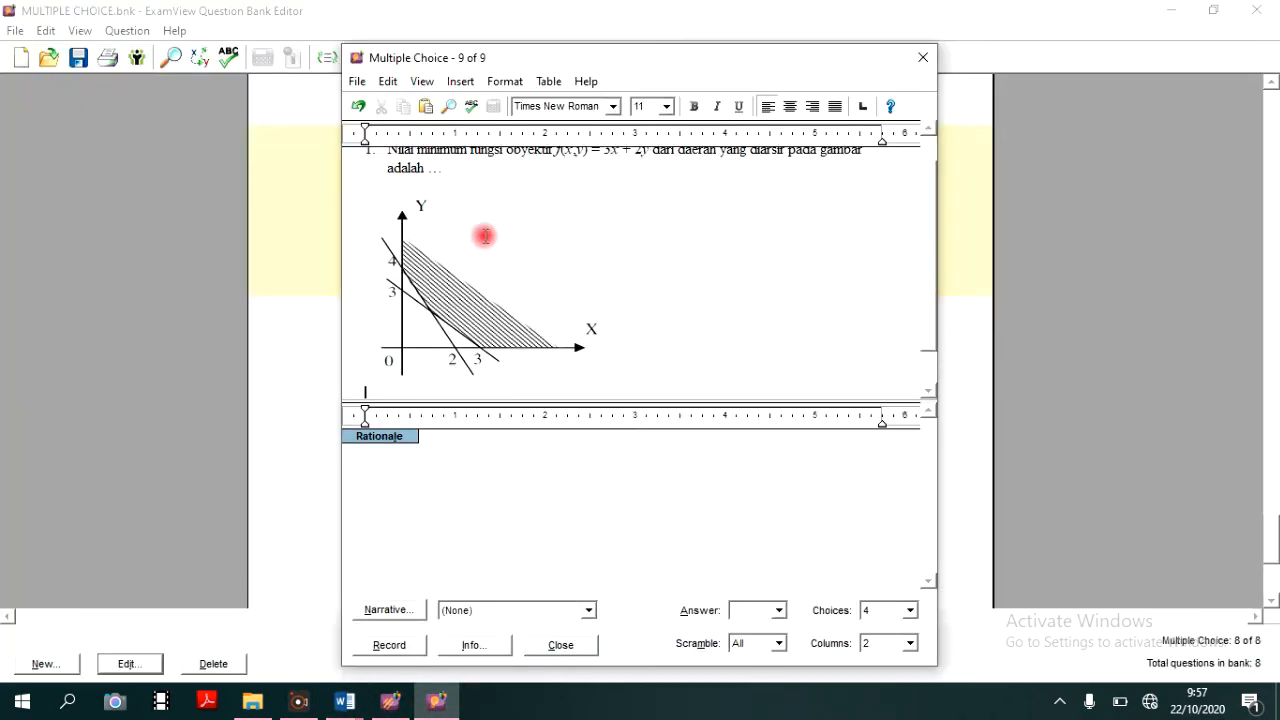
- Consult source question 5's choices in the Word document and enter 4, 6, 7 and 8 as question 9's choices A to D
left_click(447, 371)
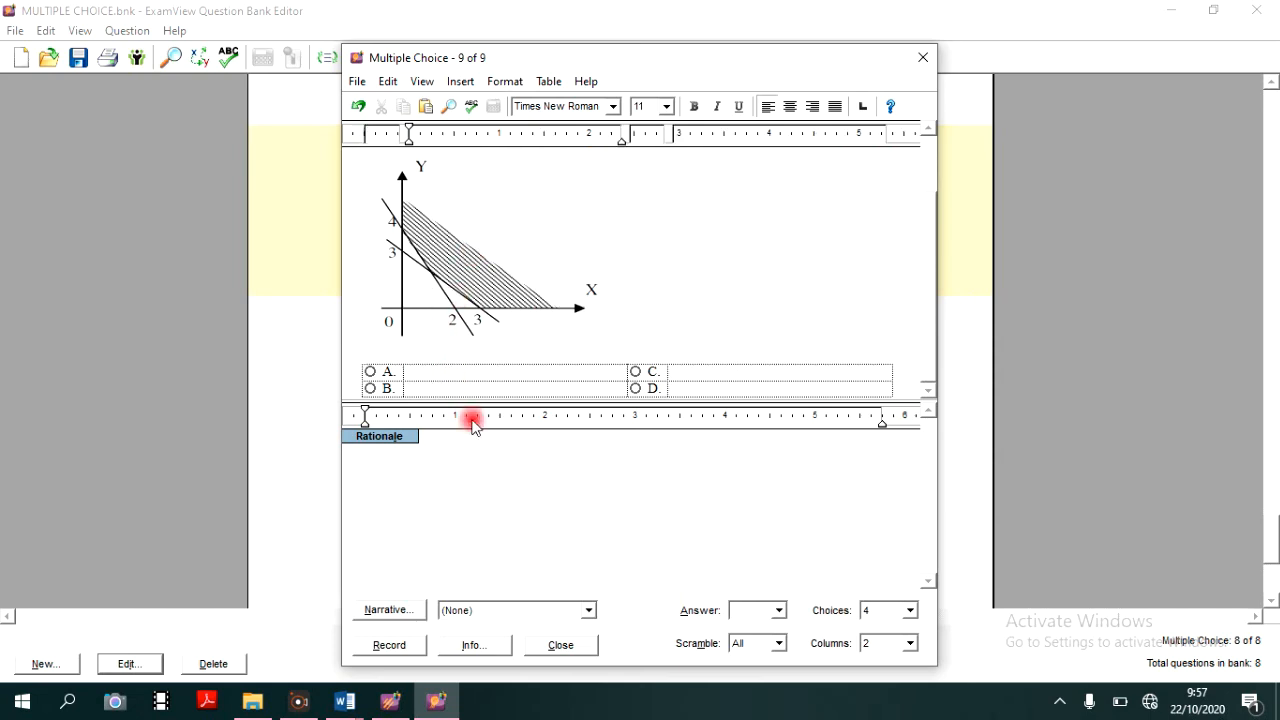
left_click(344, 701)
left_click(498, 620)
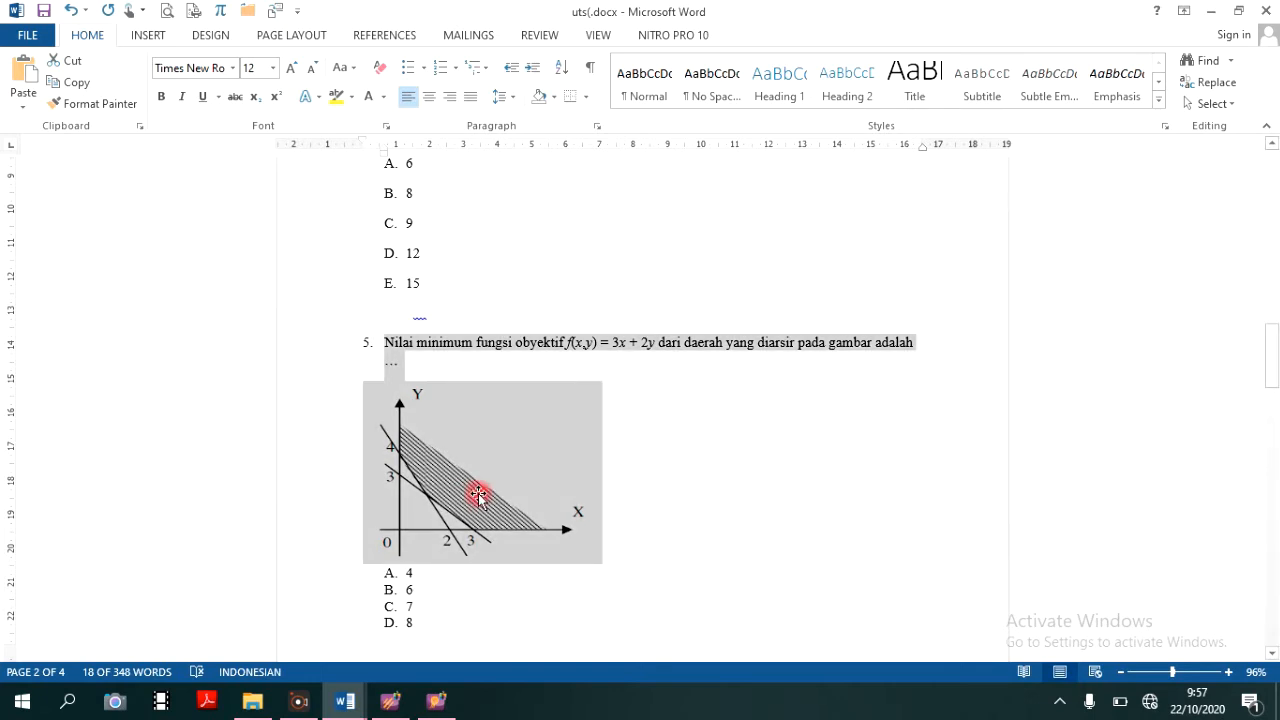
scroll(480, 480, "down", 1)
scroll(412, 555, "down", 8)
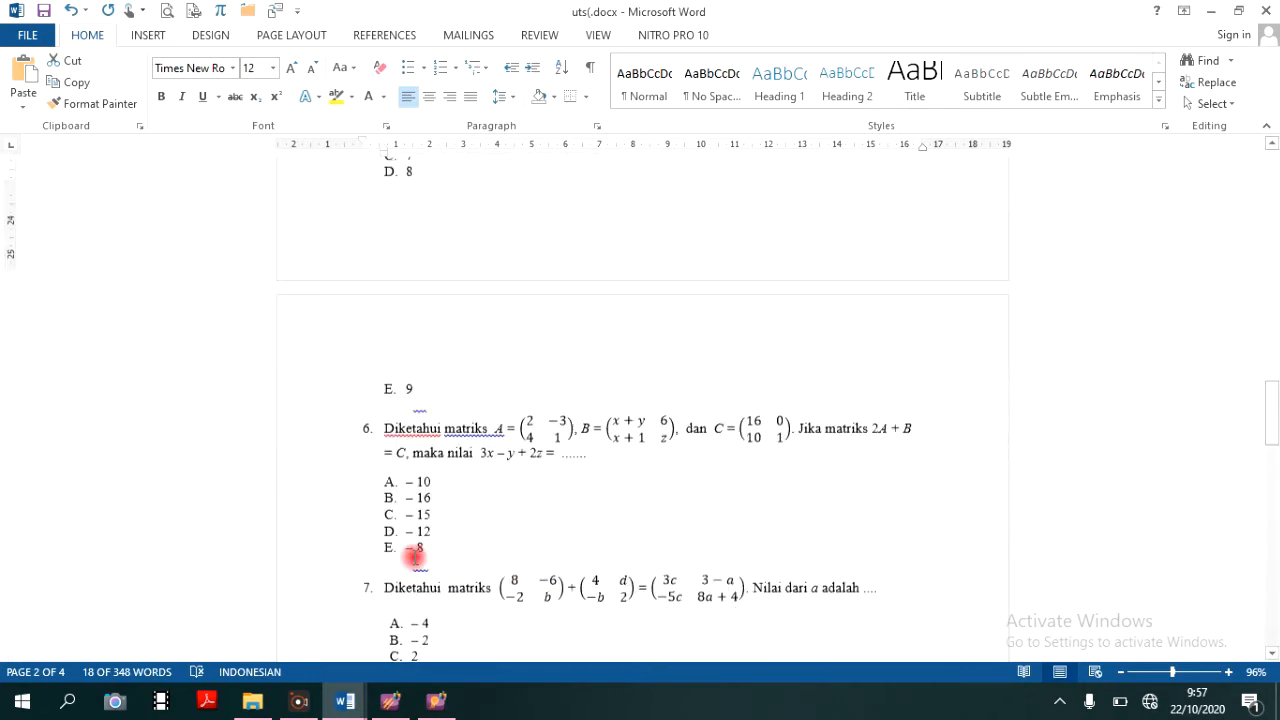
left_click(440, 703)
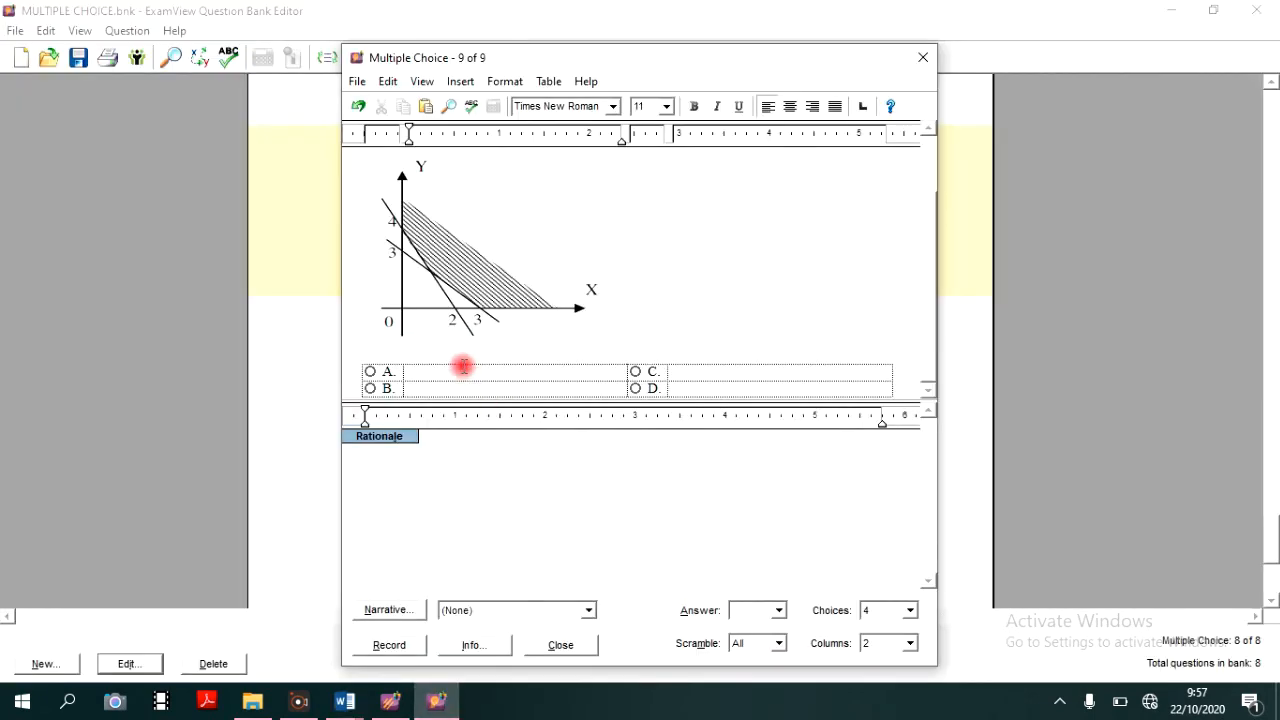
type("4")
left_click(476, 387)
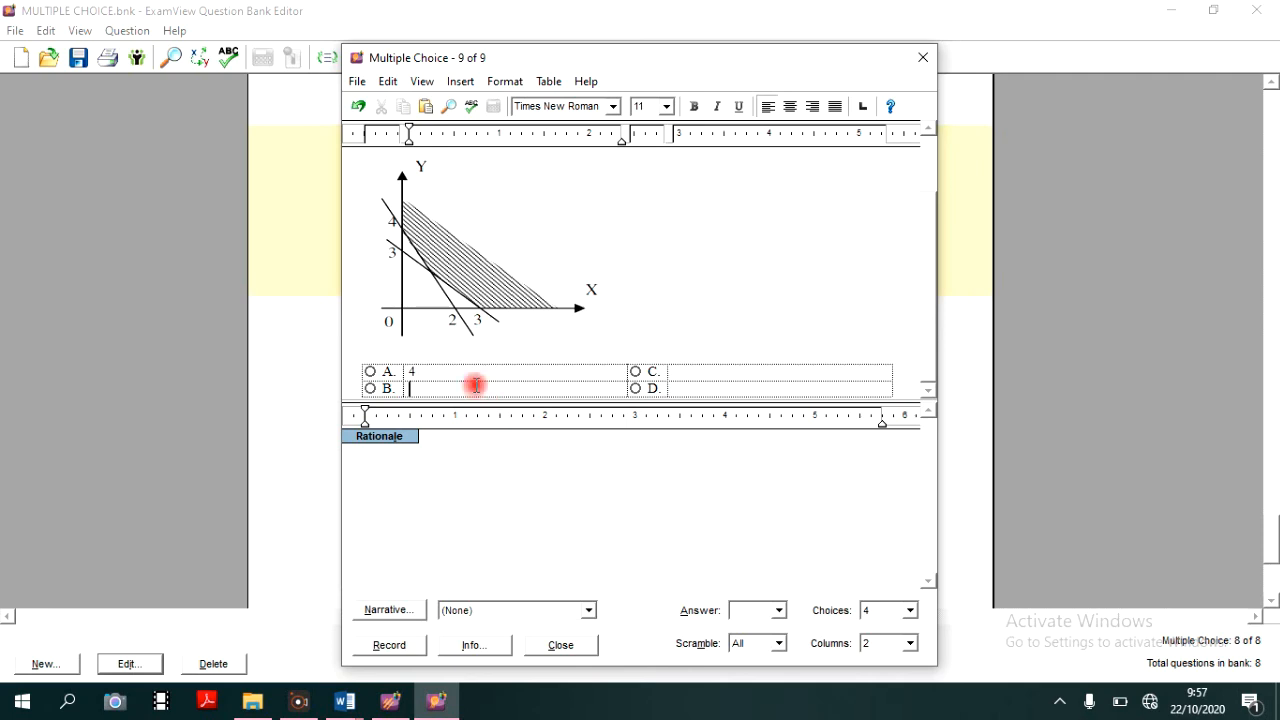
type("6")
left_click(711, 379)
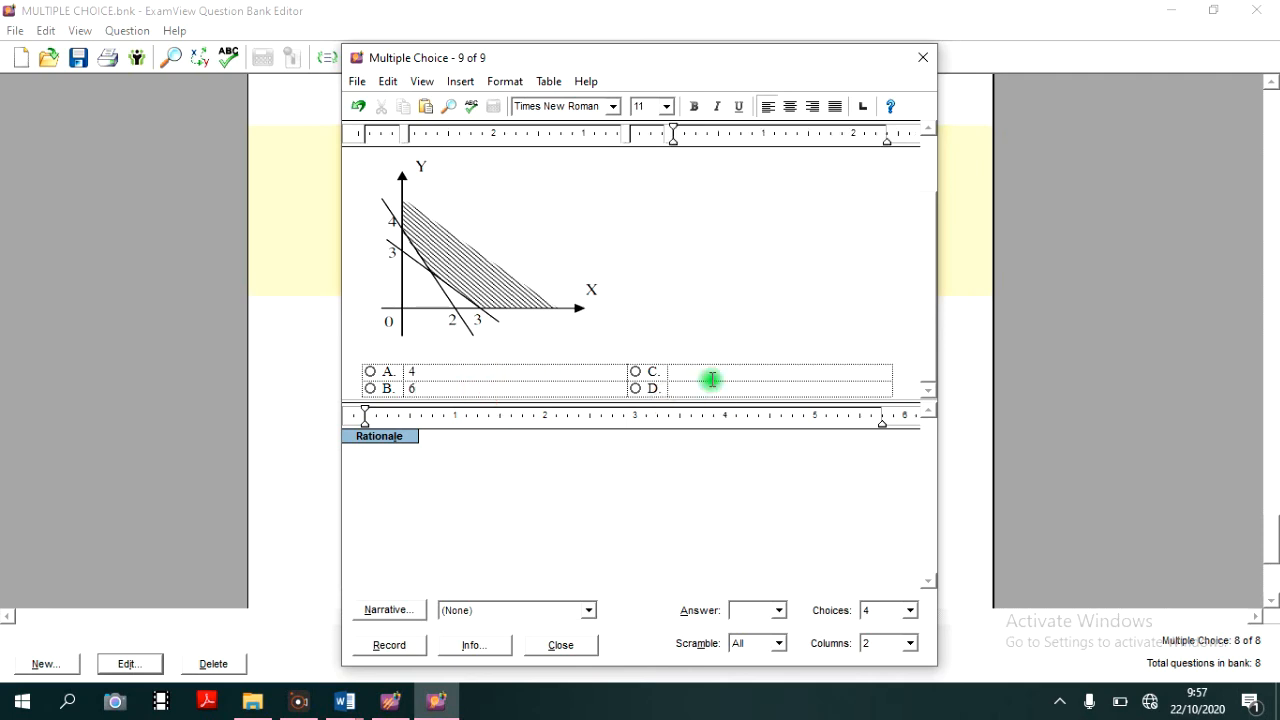
type("7")
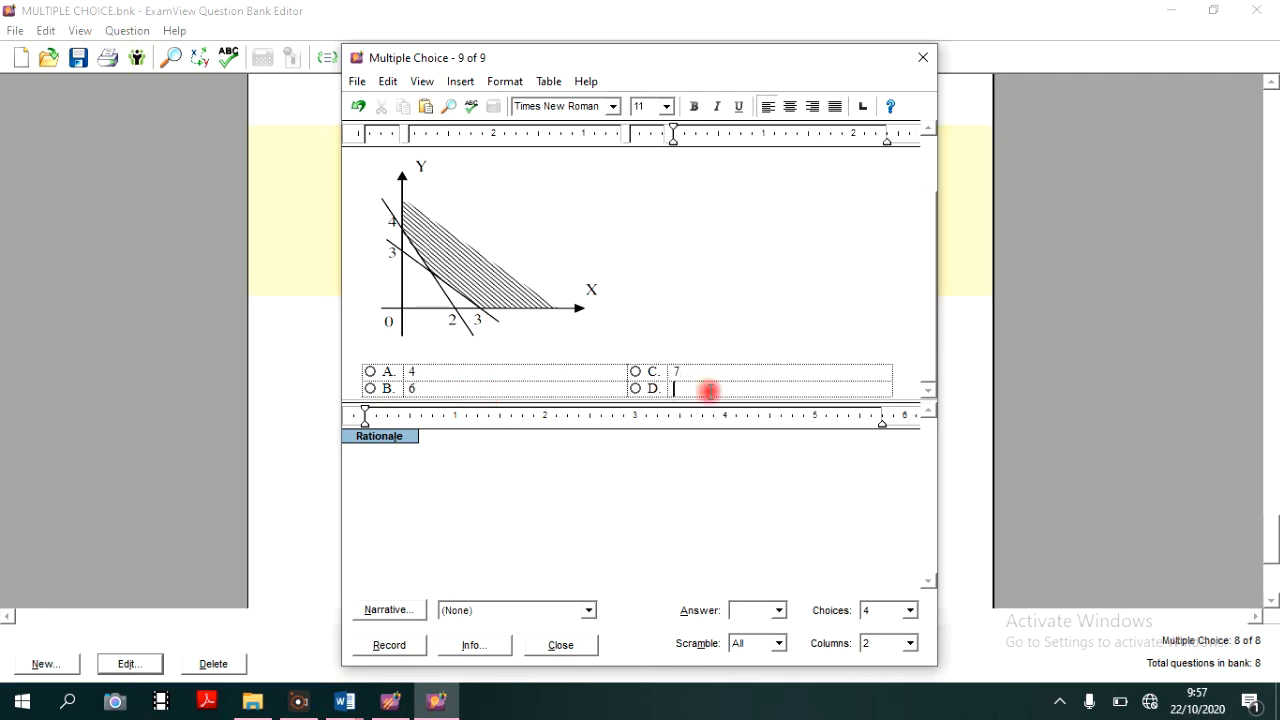
- Set question 9 to 5 choices, enter 9 as choice E and arrange the choices in 1 column
left_click(911, 612)
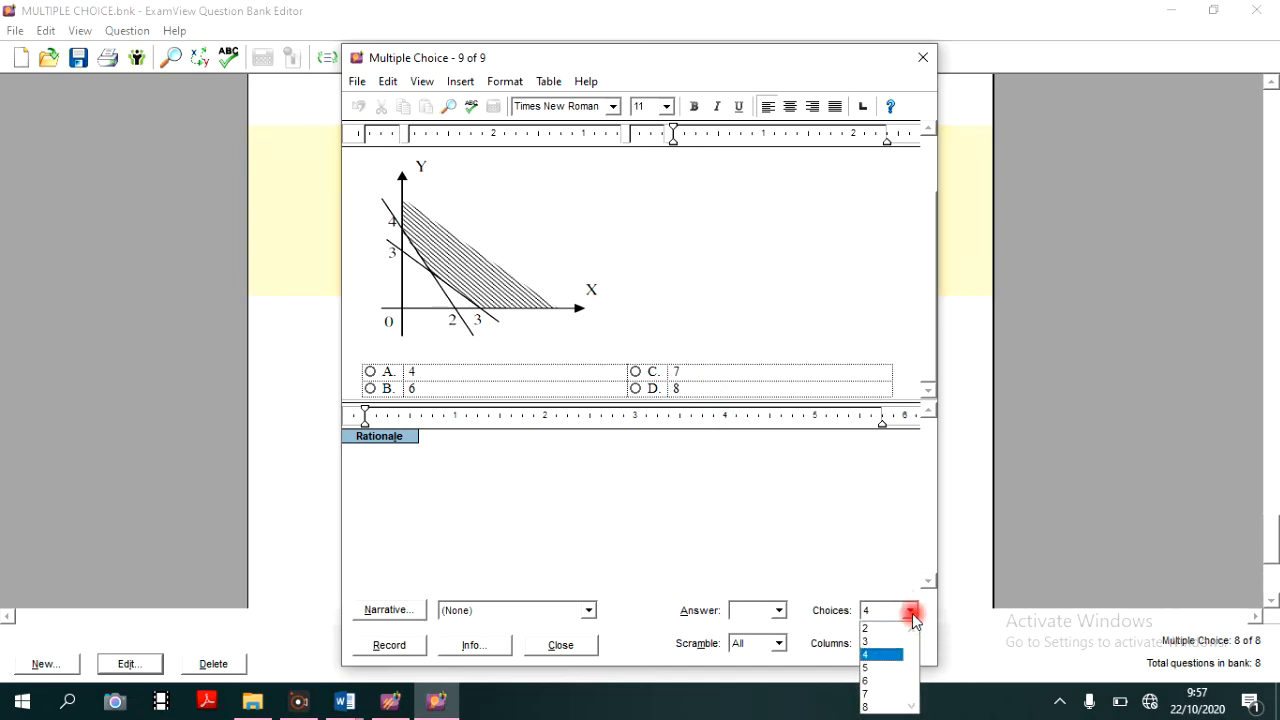
left_click(886, 667)
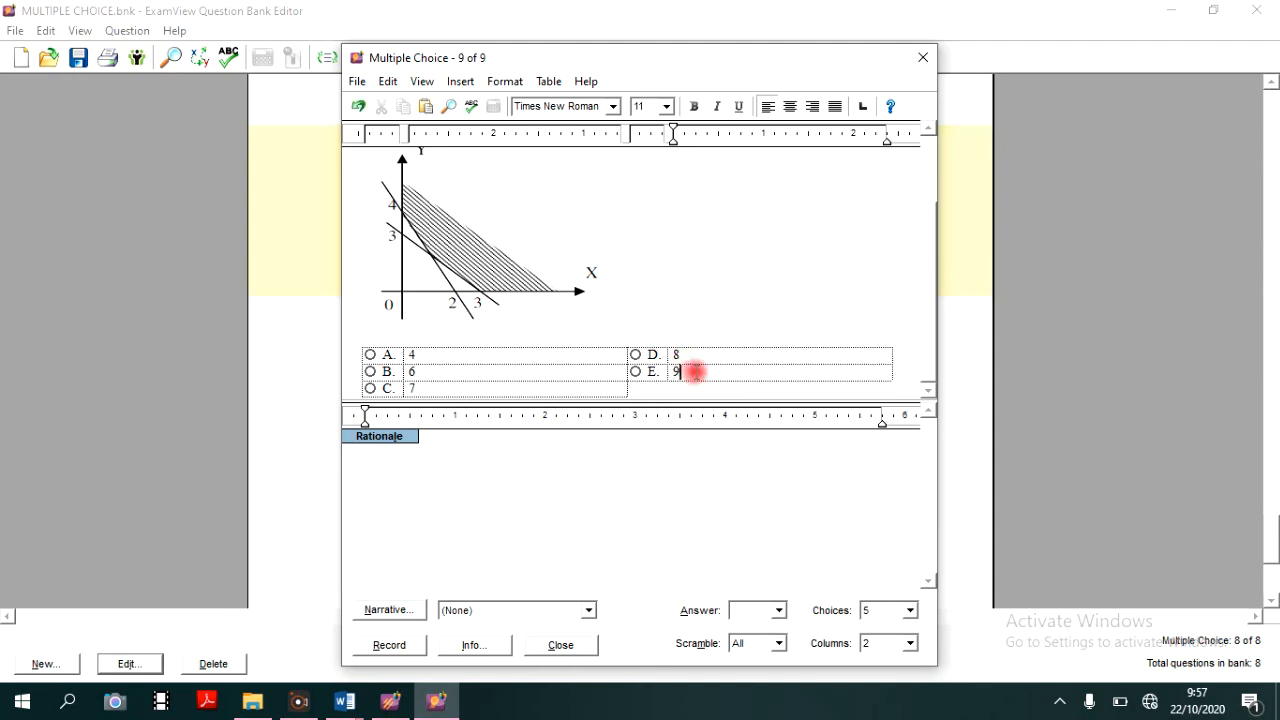
left_click(911, 643)
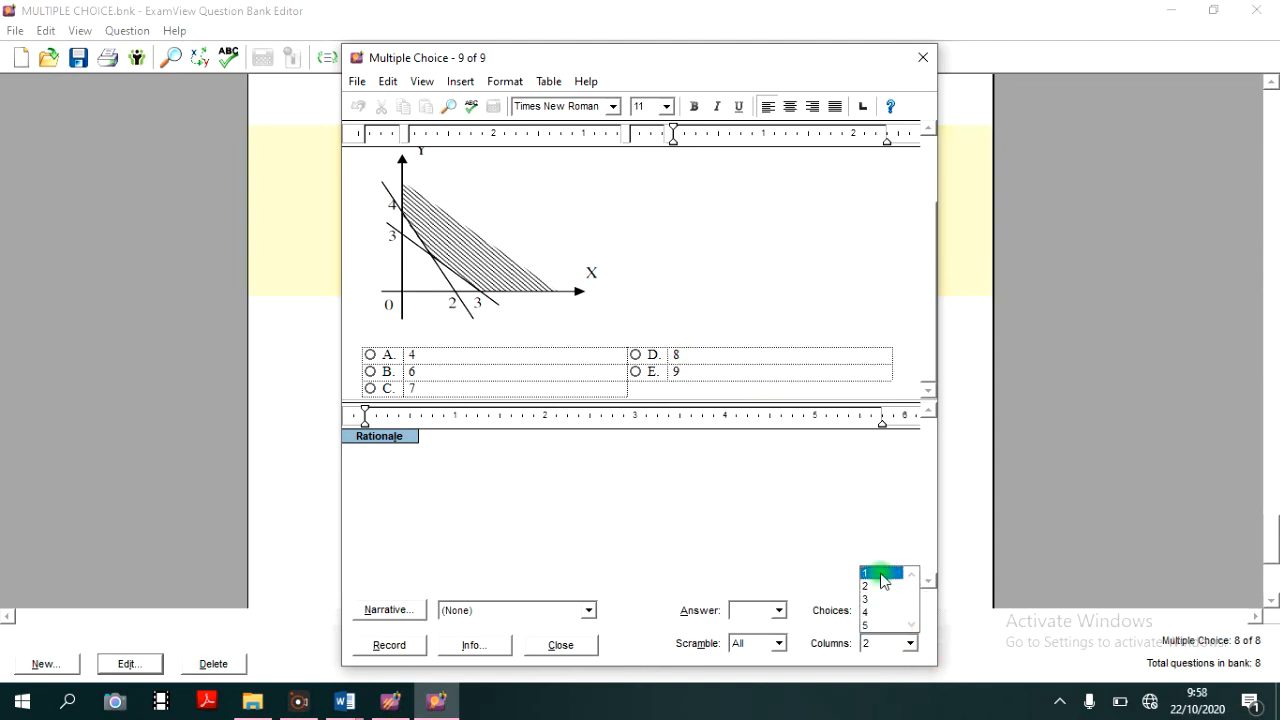
left_click(882, 575)
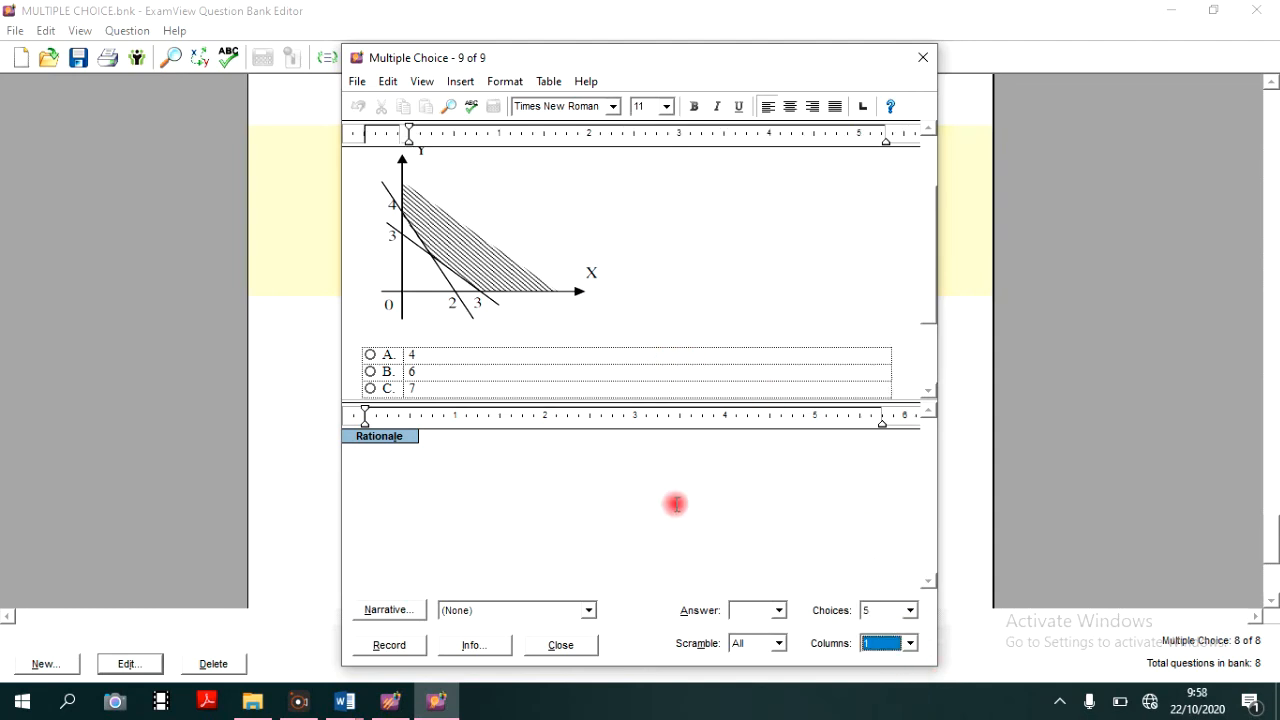
- Mark C as question 9's answer and record it, accepting a blank line before the first paragraph
left_click(390, 650)
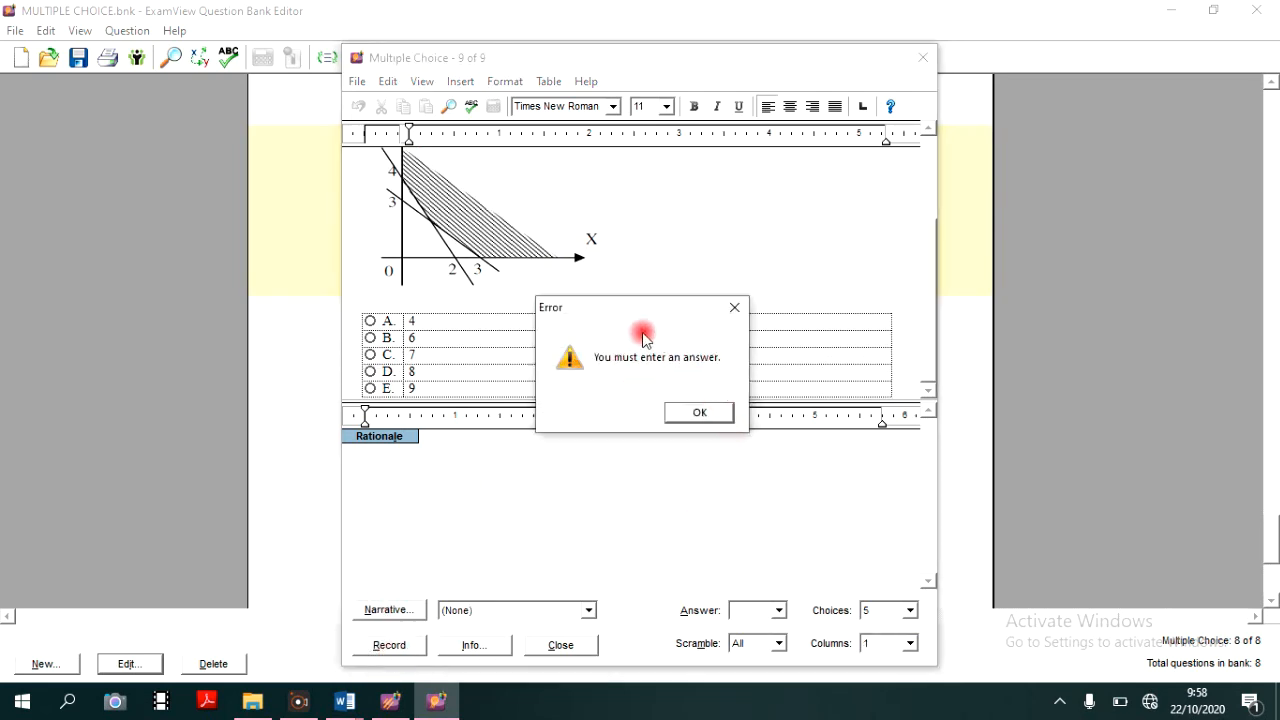
left_click(700, 413)
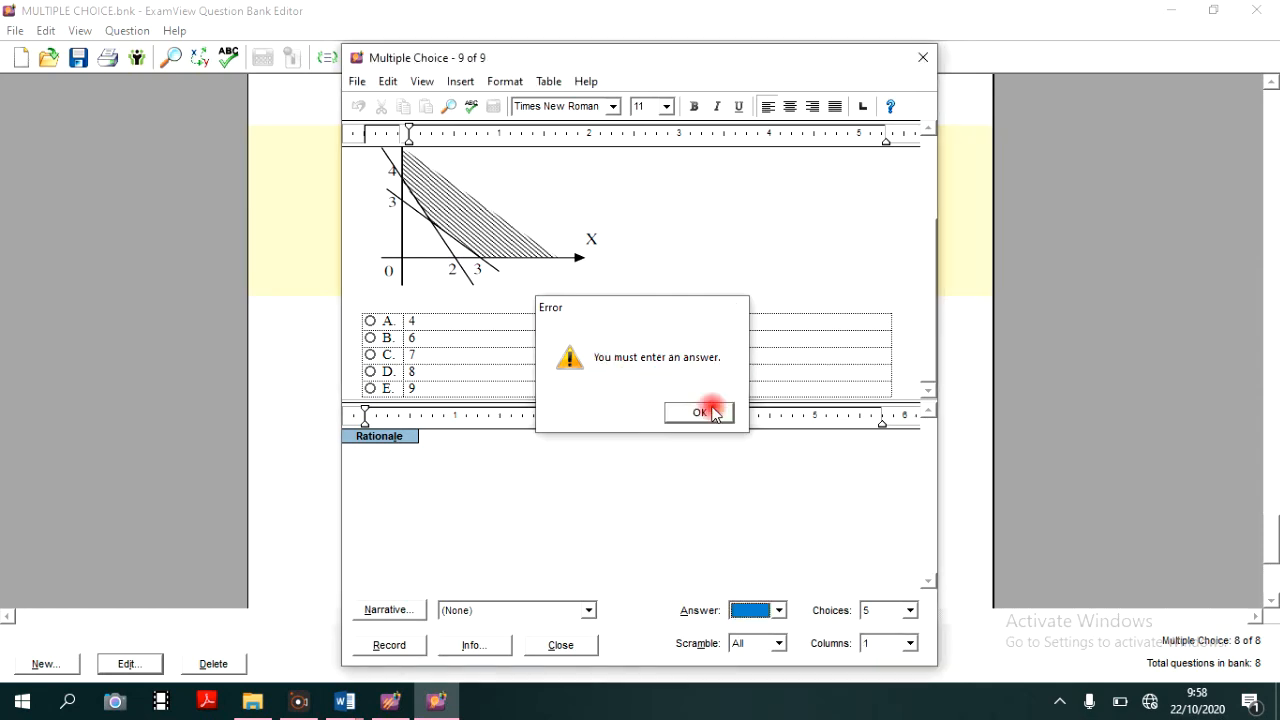
left_click(371, 356)
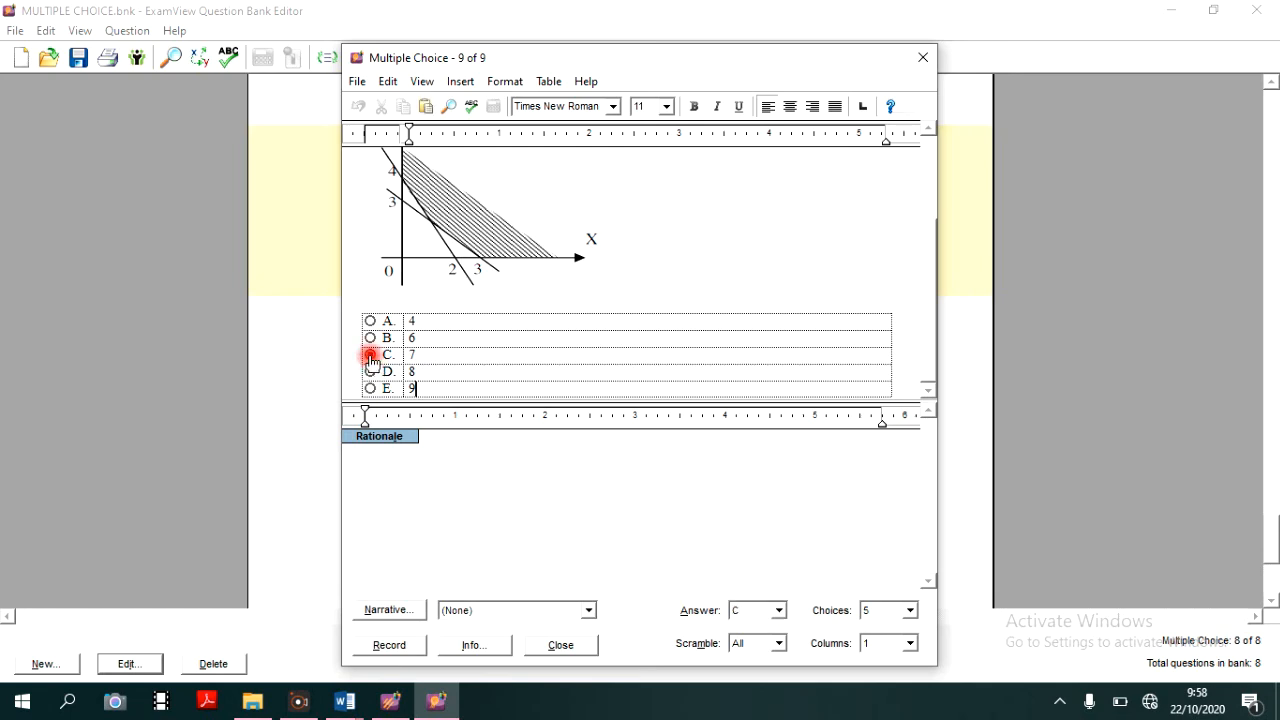
left_click(383, 645)
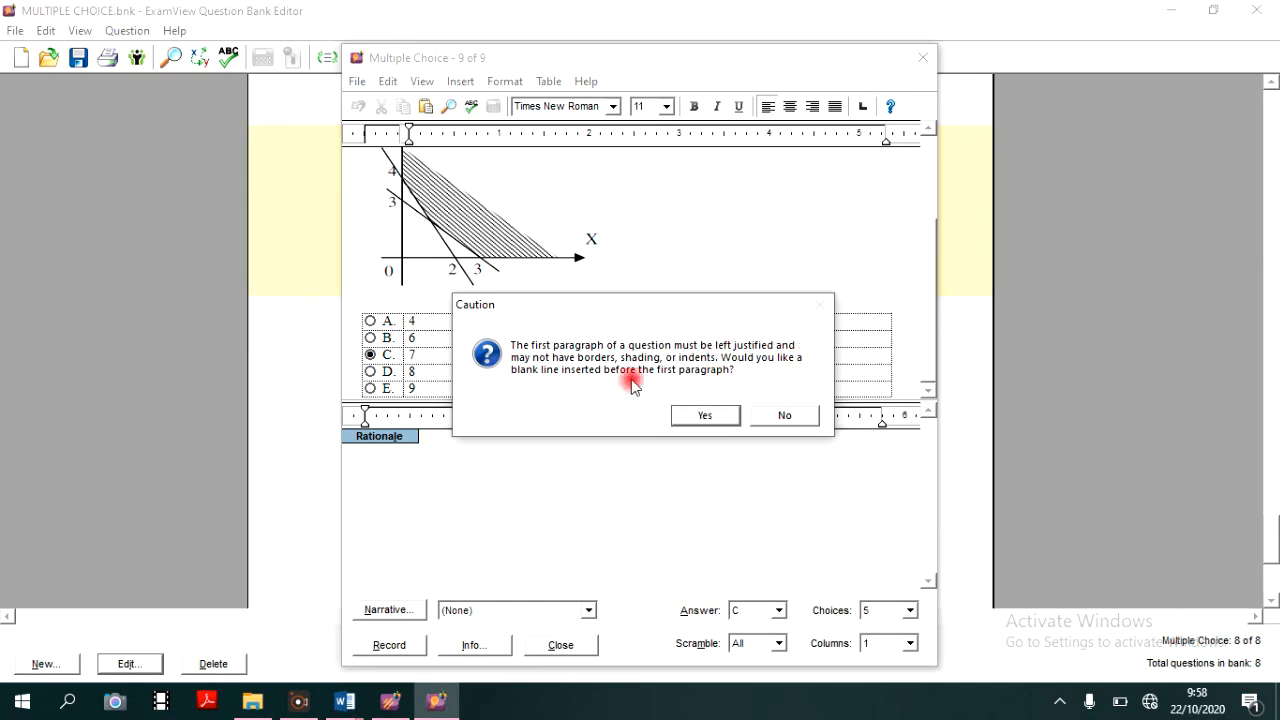
left_click(708, 416)
scroll(497, 363, "up", 2)
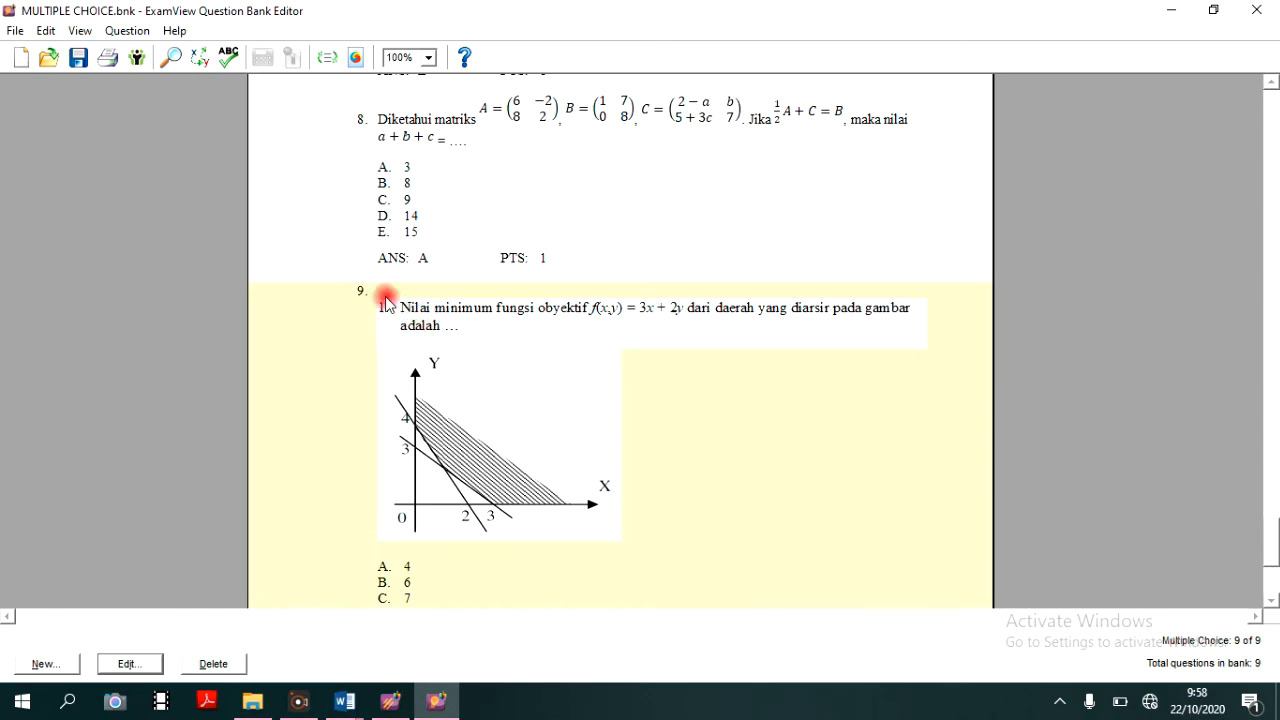
- Reopen question 9, delete the pasted list number 1 before its text and record the question
scroll(410, 280, "down", 1)
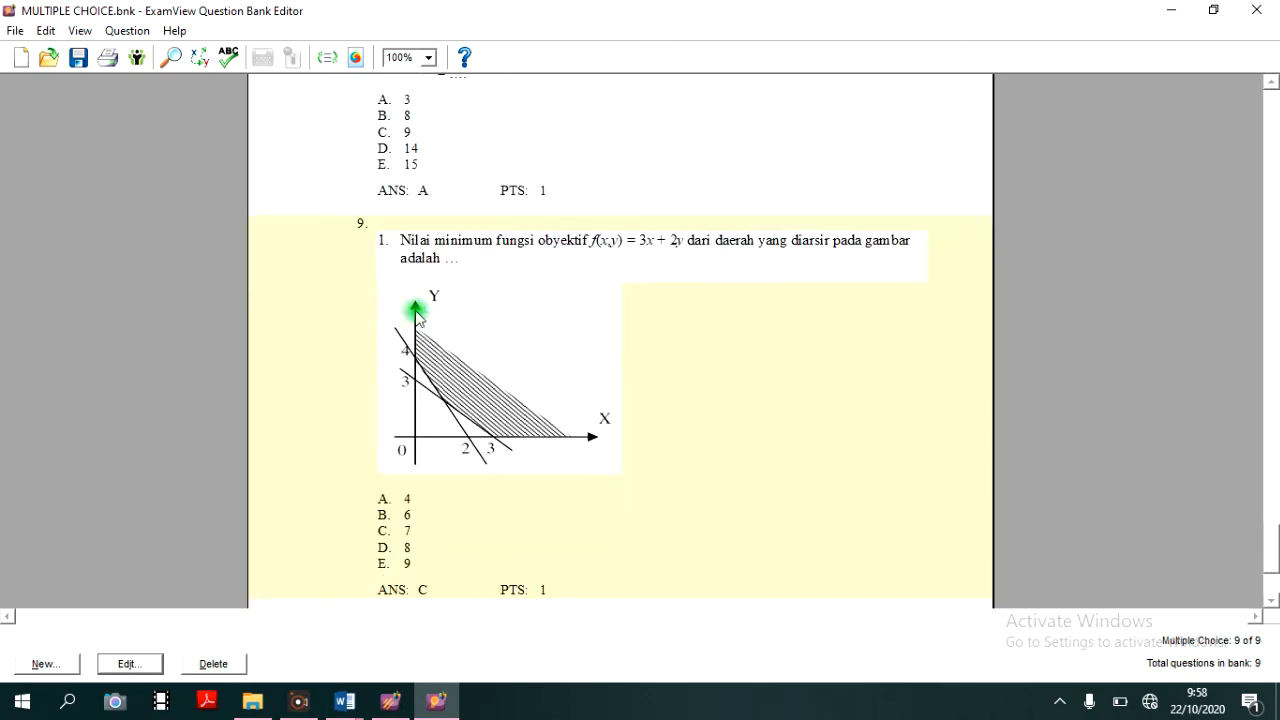
double_click(418, 308)
left_click(388, 196)
key("BackSpace")
key("BackSpace")
key("BackSpace")
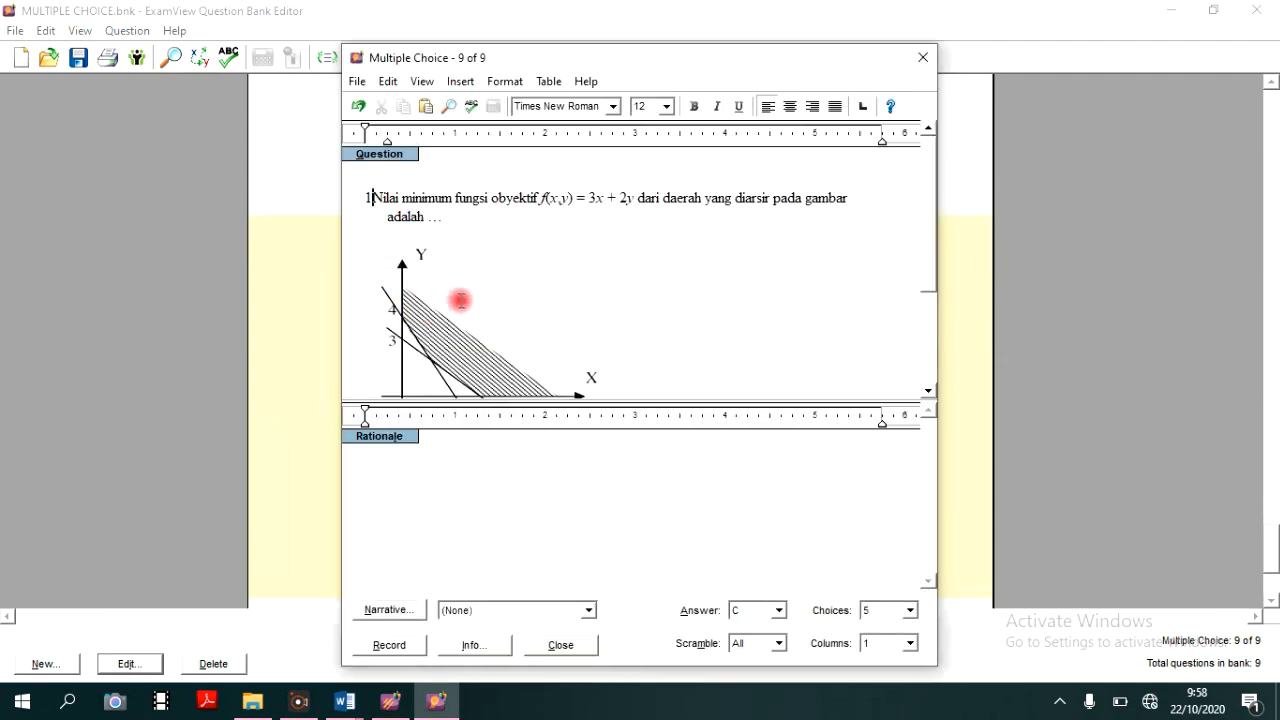
scroll(451, 394, "down", 1)
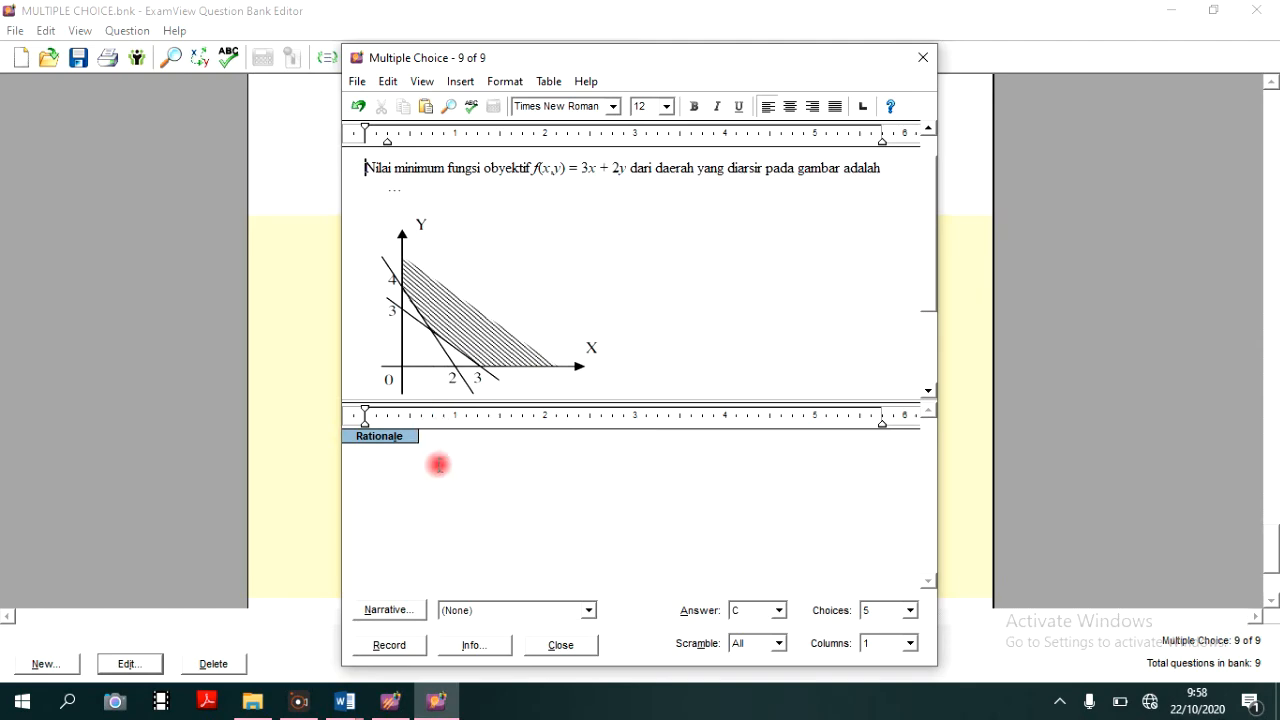
left_click(390, 645)
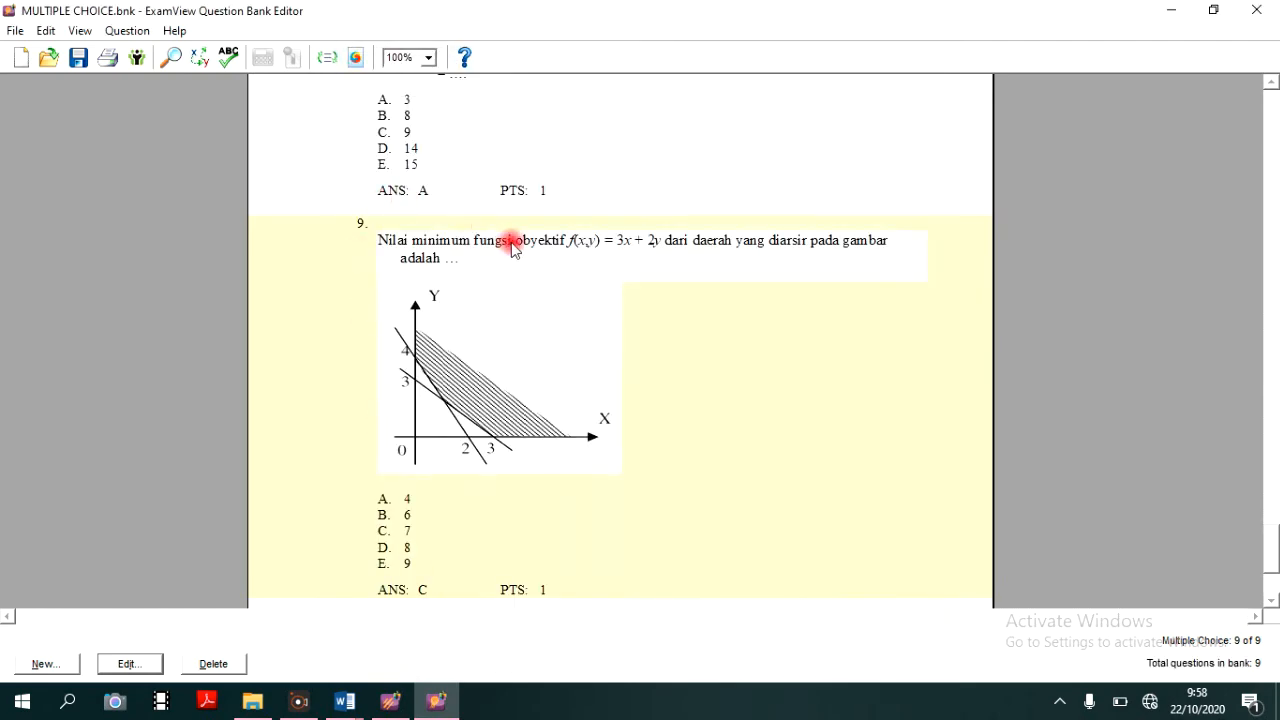
- Remove the hanging indent from question 9's text so its lines align flush, and record the question
double_click(566, 253)
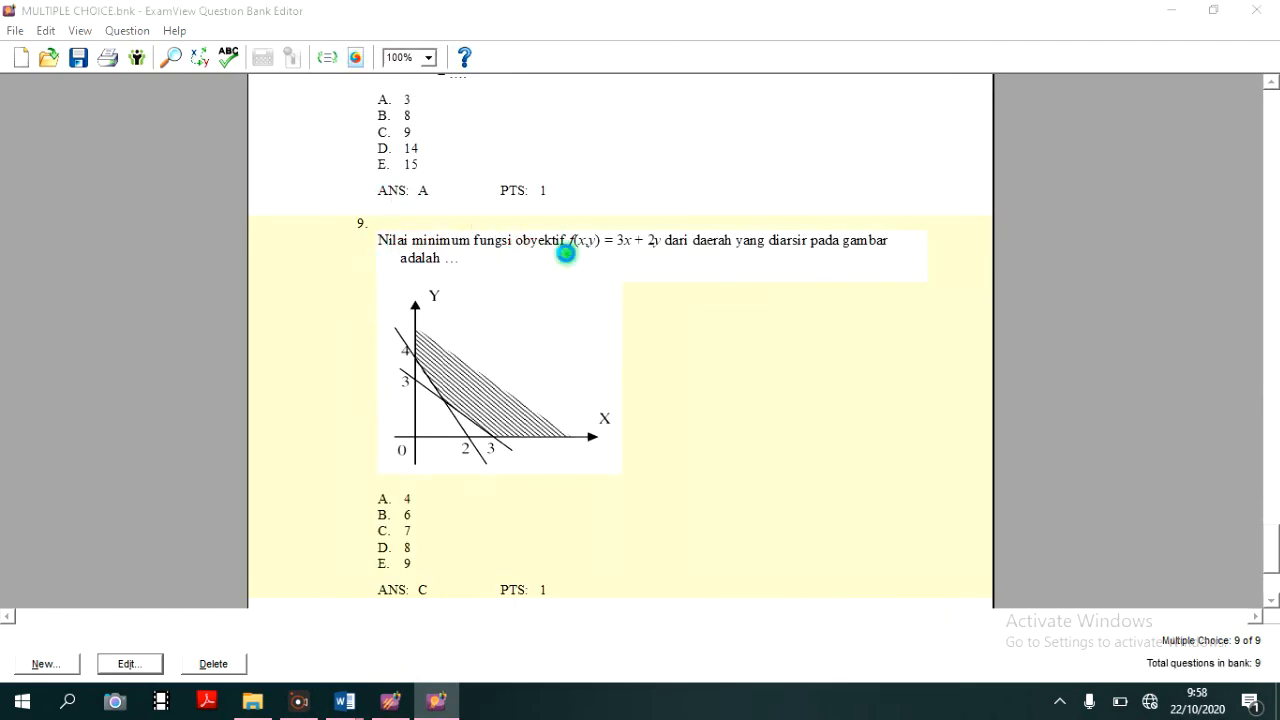
left_click(386, 217)
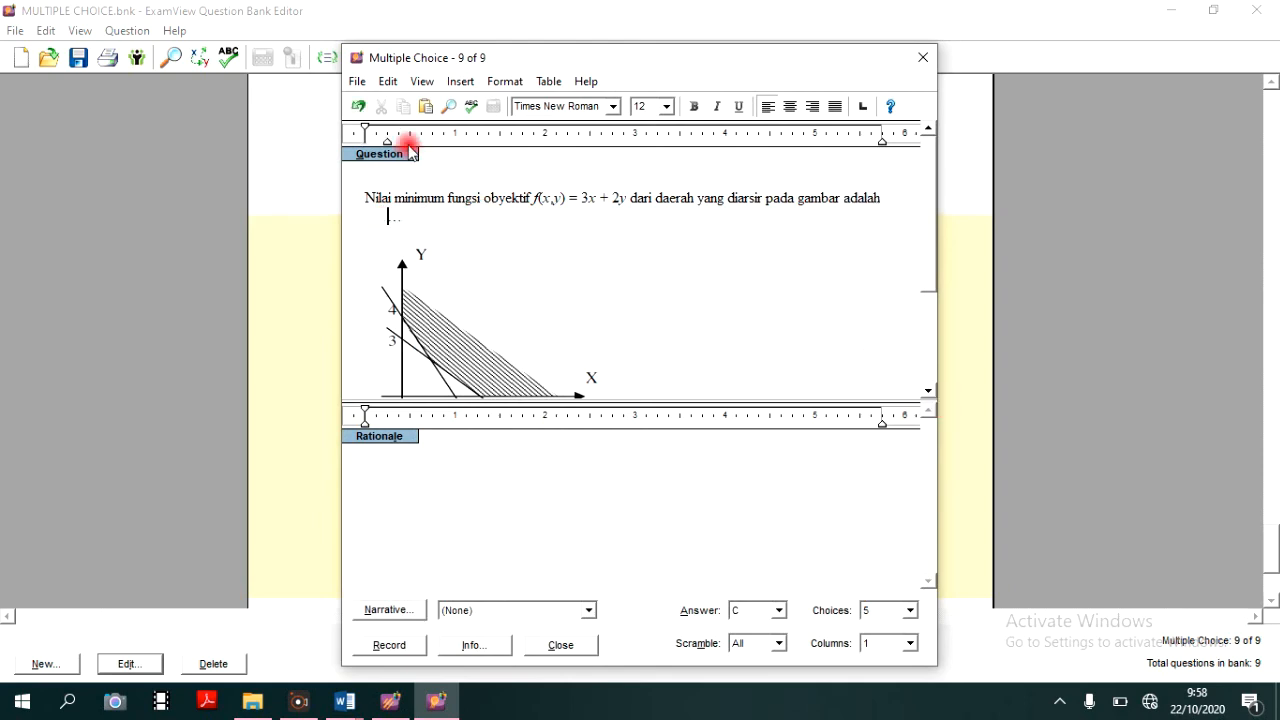
left_click_drag(386, 140, 366, 134)
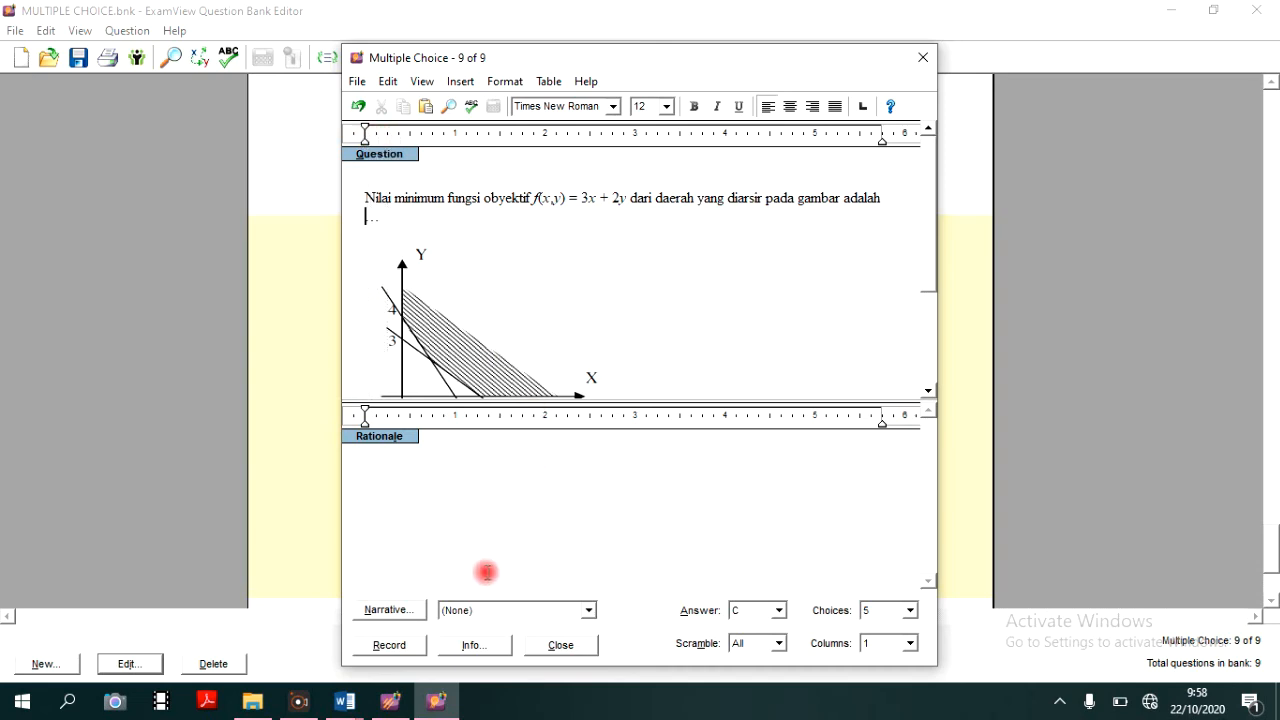
left_click(391, 646)
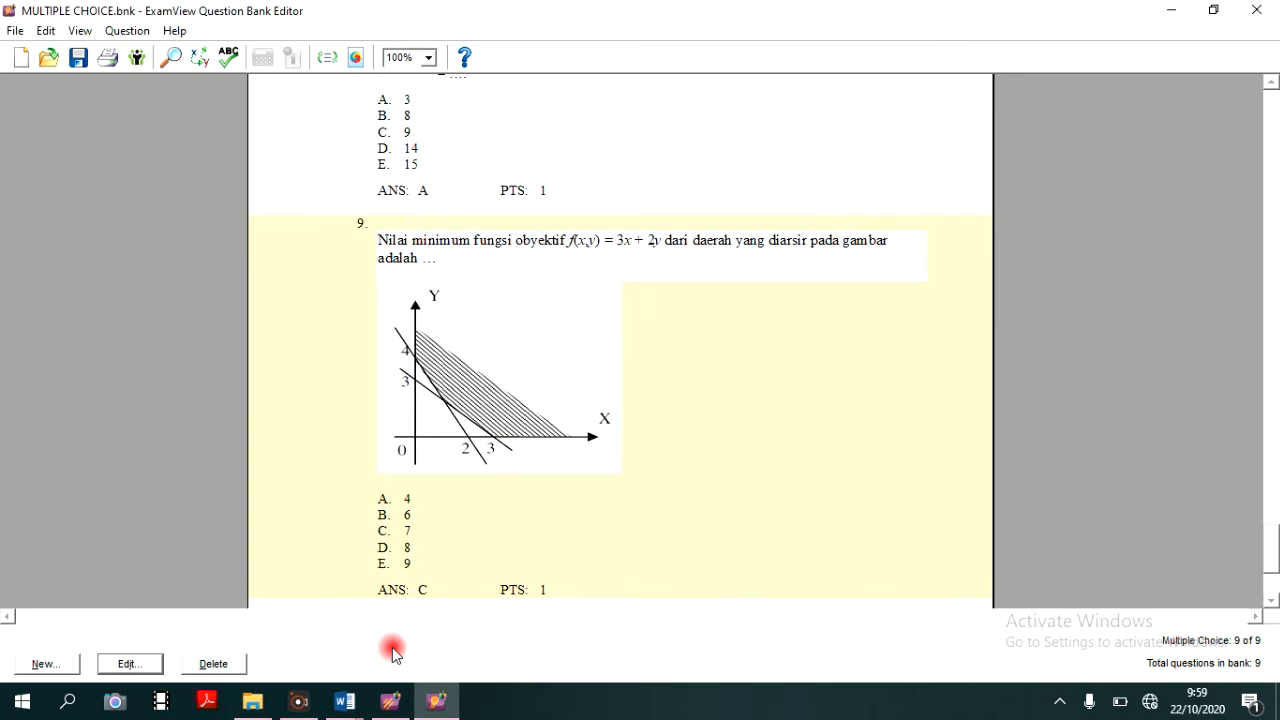
- Review question 9's layout in the question bank, and source questions 3 to 5 in the Word document
scroll(449, 409, "down", 3)
scroll(463, 447, "up", 6)
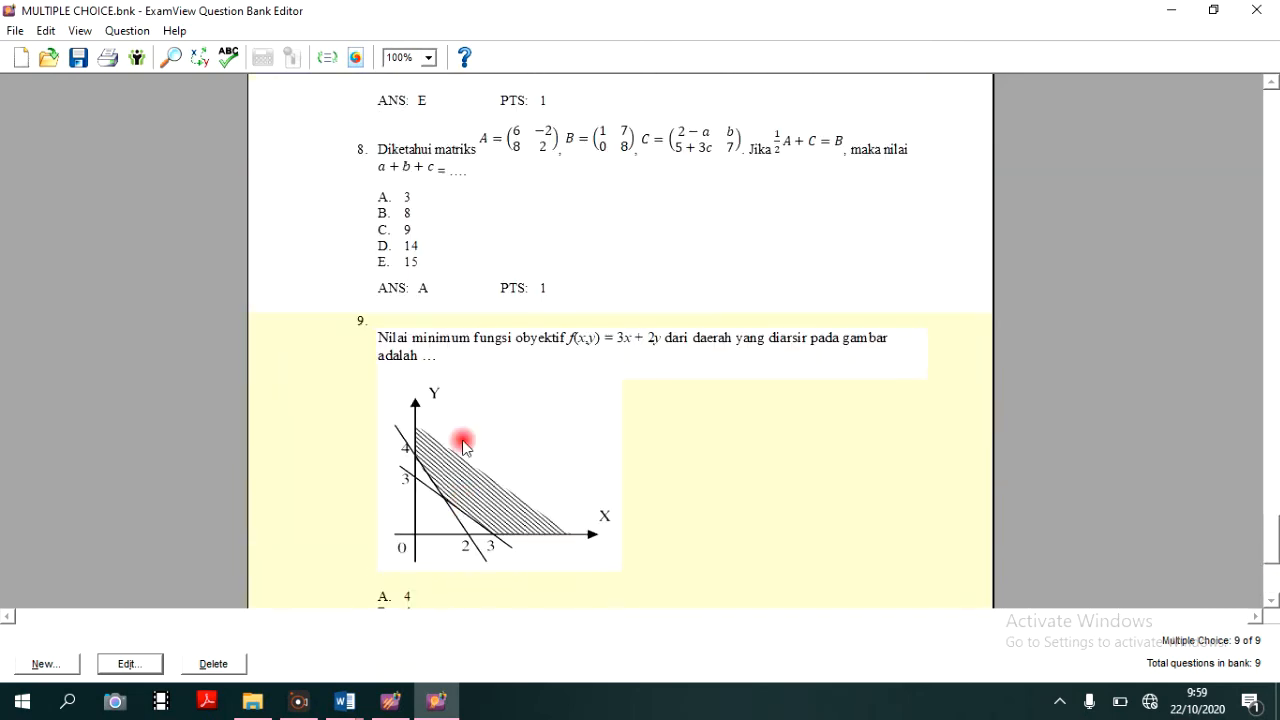
scroll(463, 445, "down", 4)
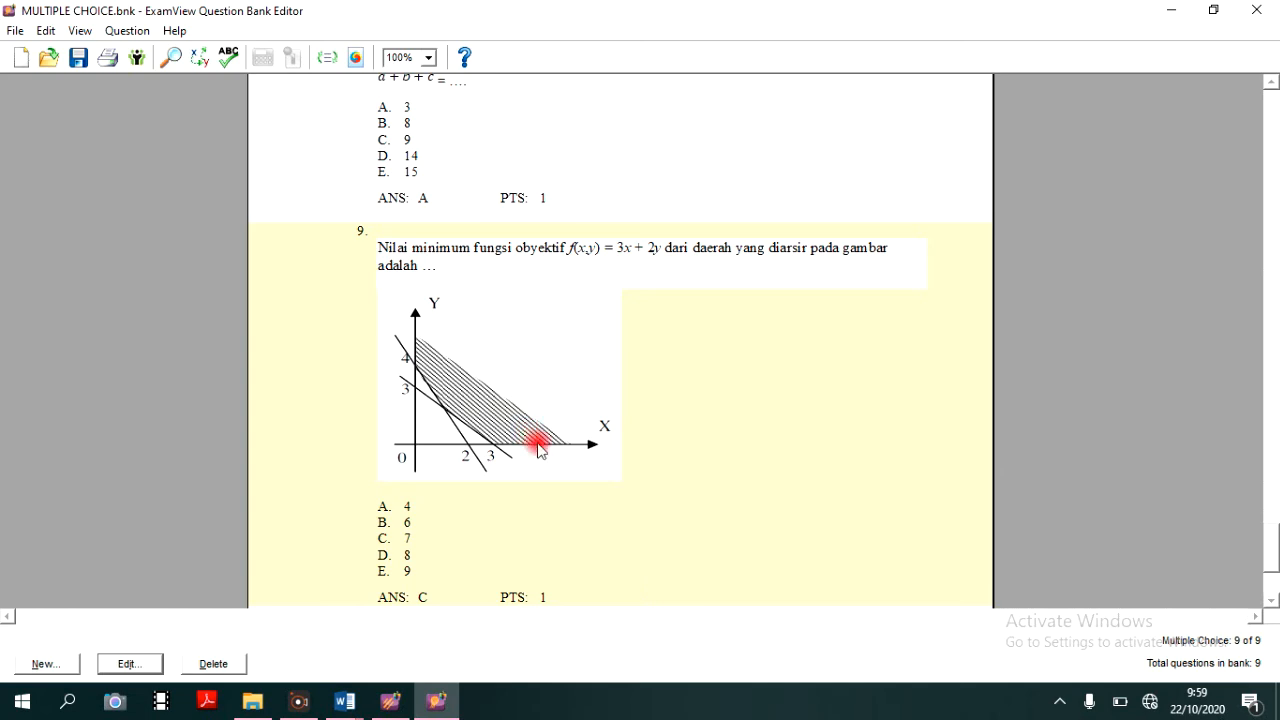
scroll(583, 406, "down", 3)
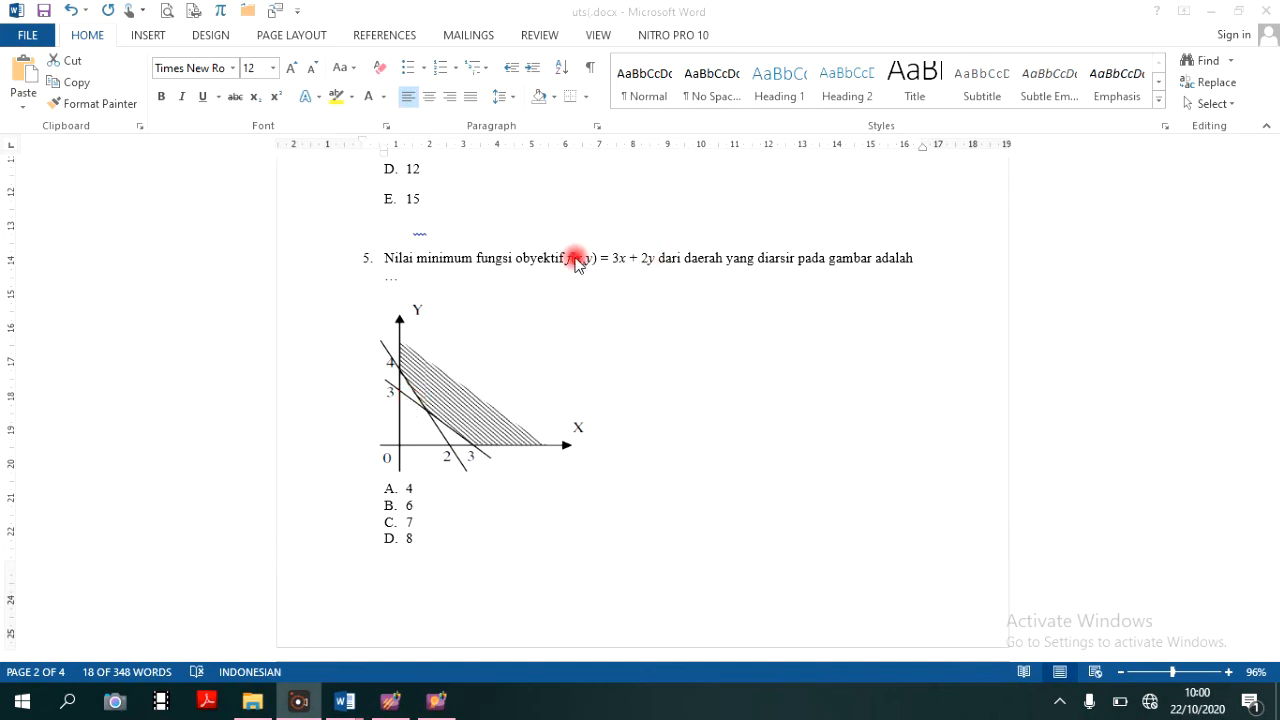
scroll(434, 306, "up", 5)
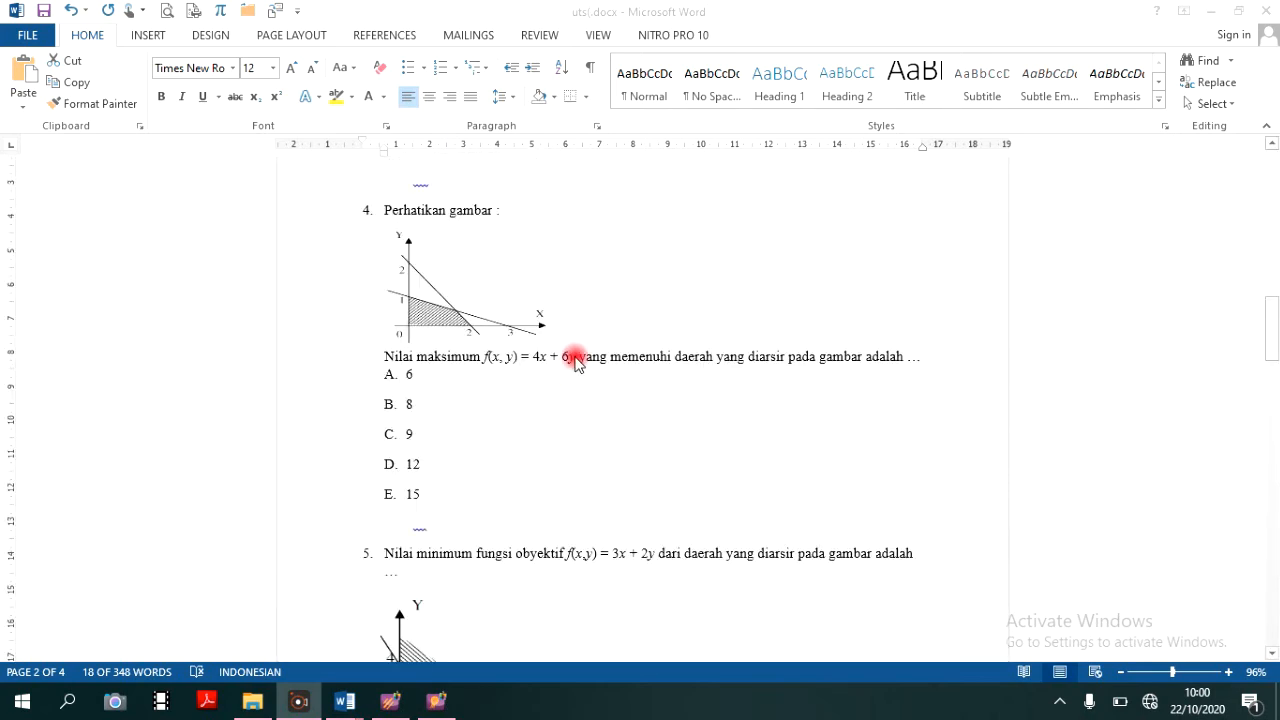
scroll(470, 316, "up", 2)
scroll(546, 337, "up", 6)
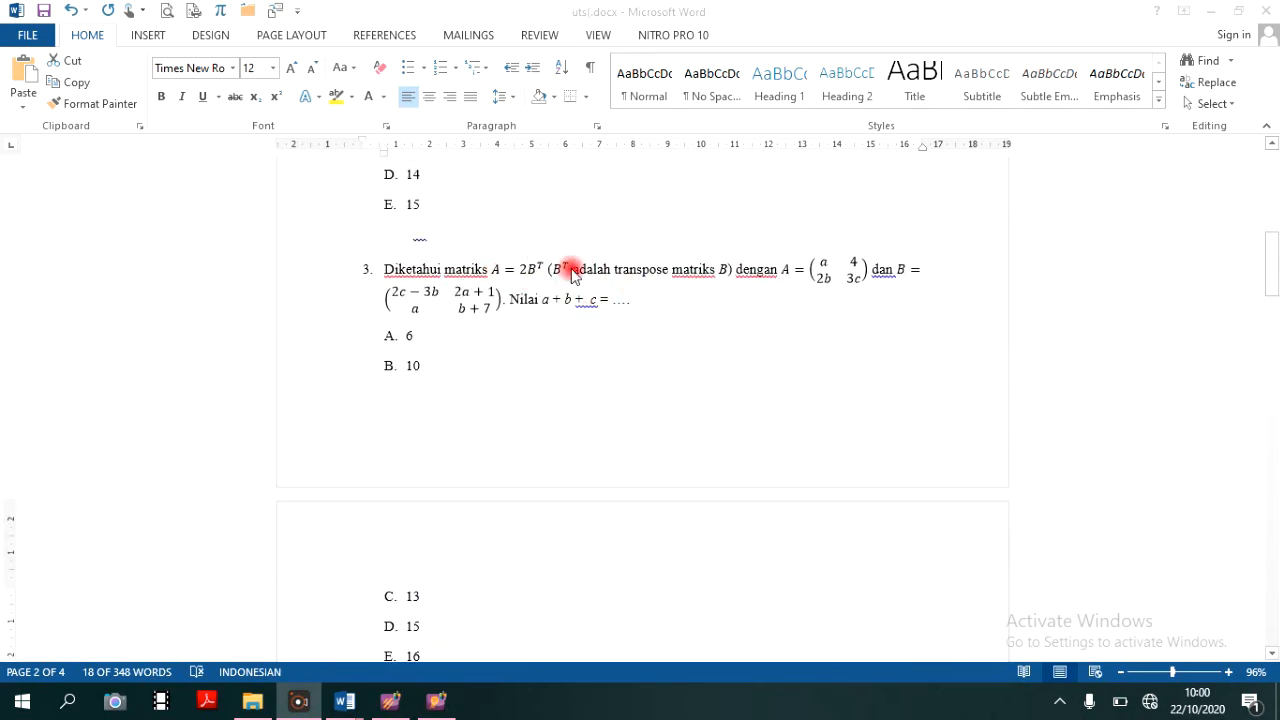
- Bring question 3 into view in the Word document and open the Snipping Tool
scroll(519, 318, "down", 1)
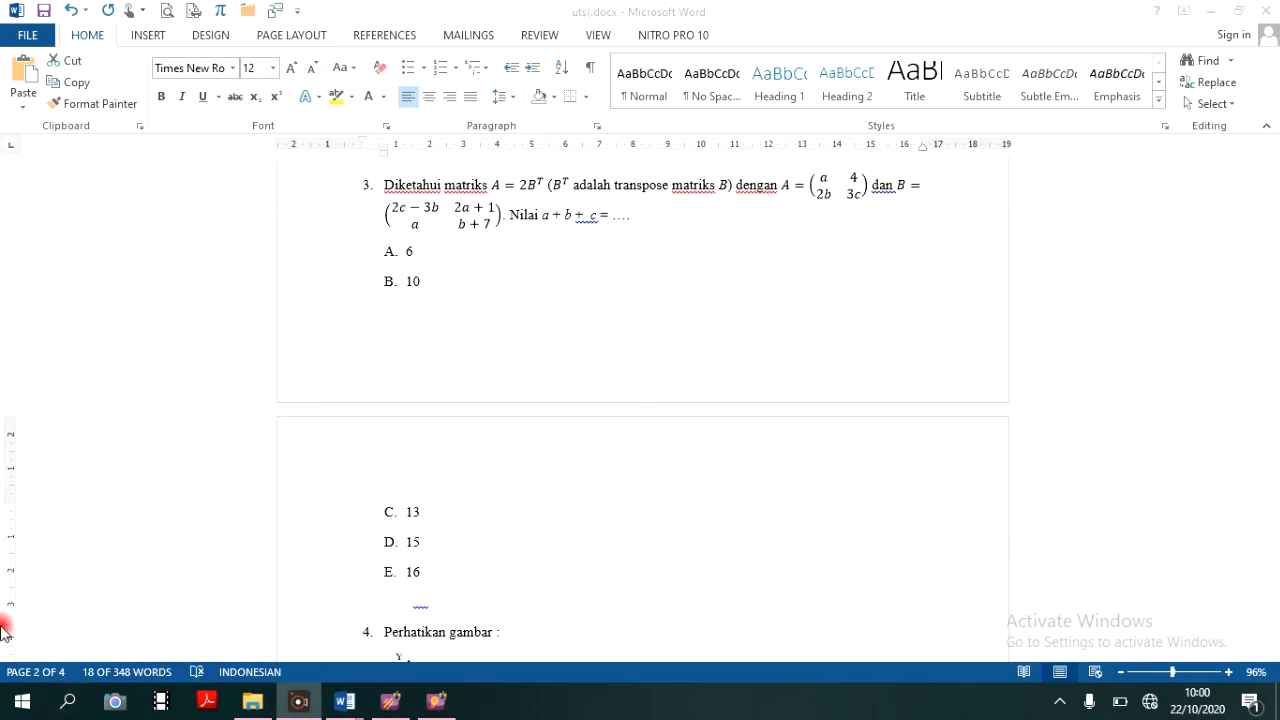
left_click(70, 705)
type("S")
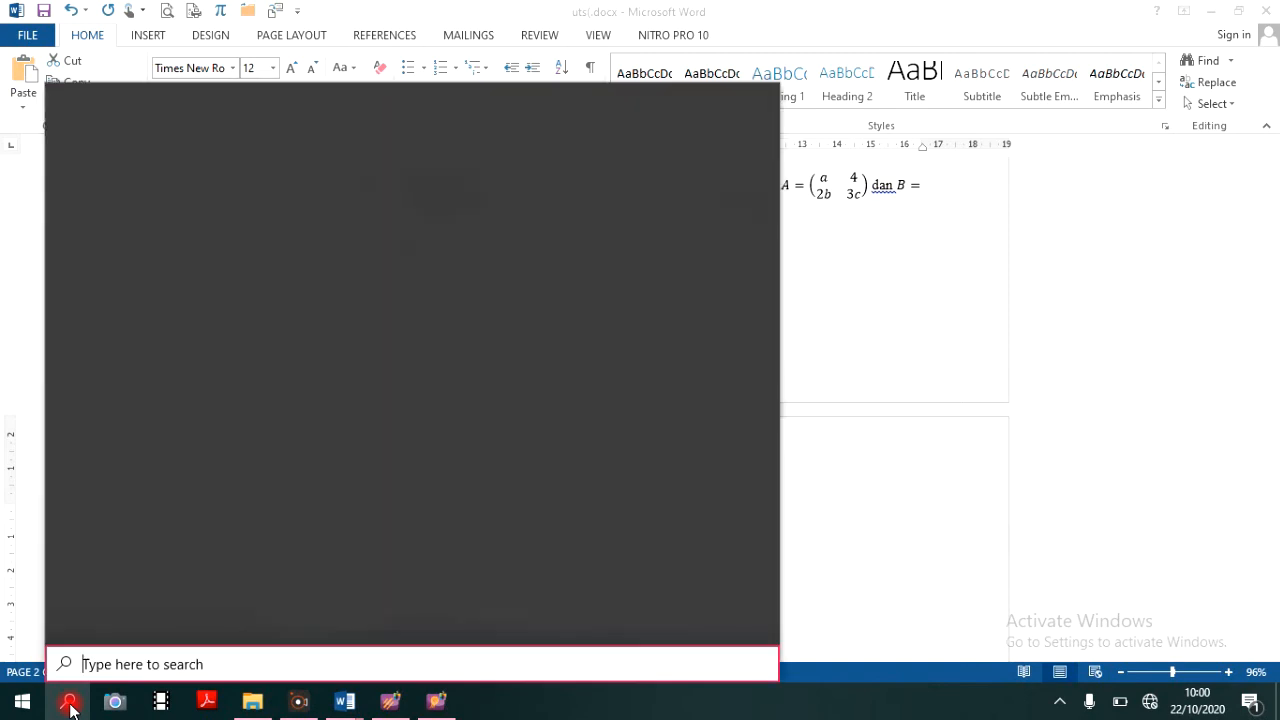
type("NIPI")
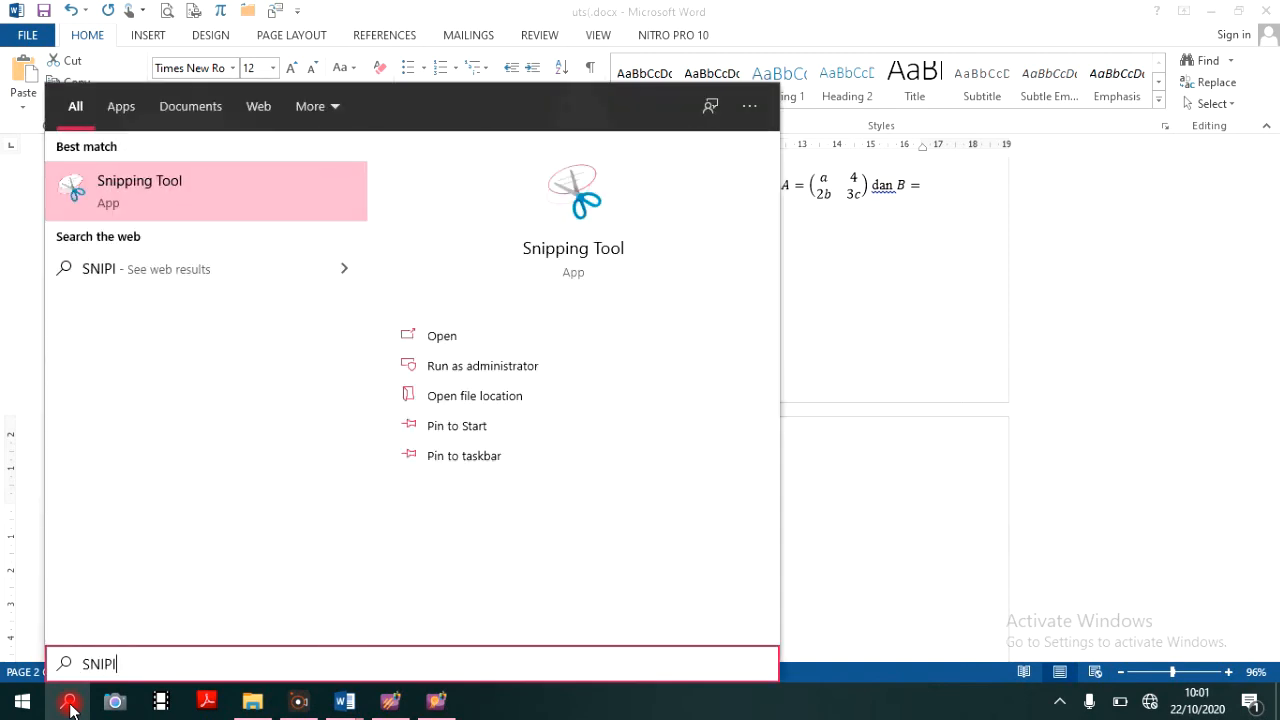
left_click(158, 183)
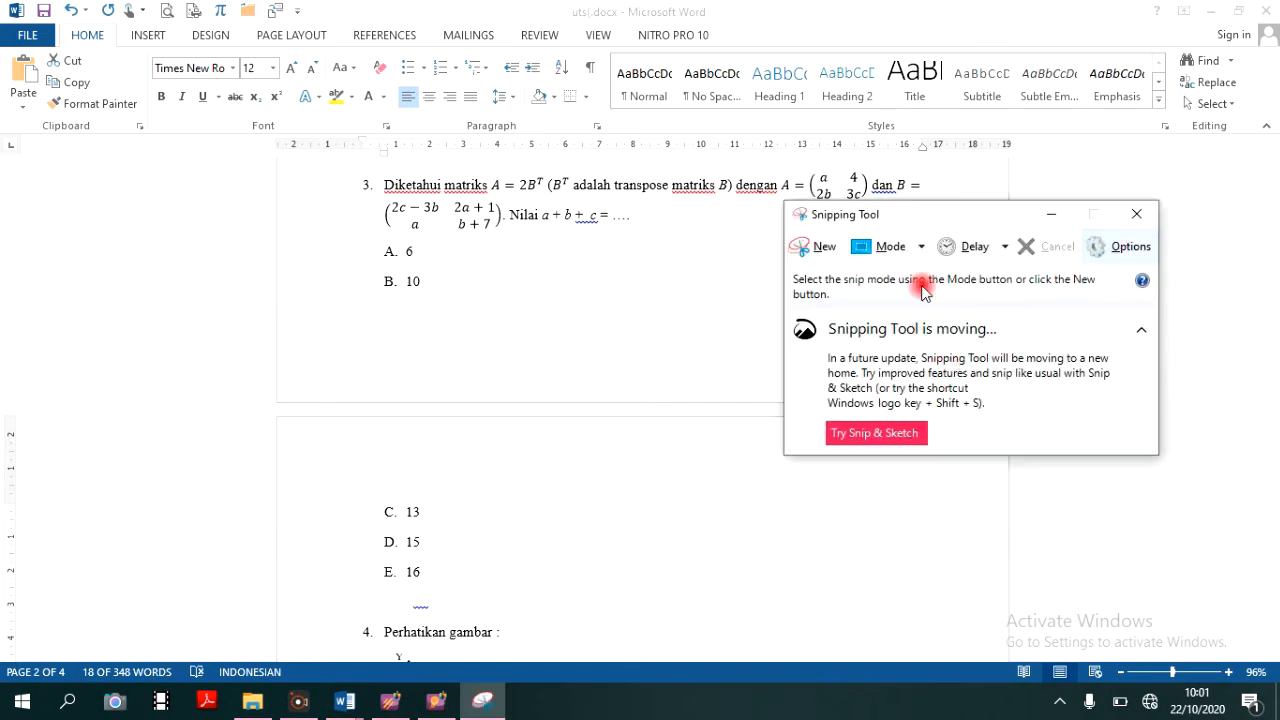
- Snip question 3's matrix text without its number or answer choices and copy the snip to the clipboard
left_click(810, 246)
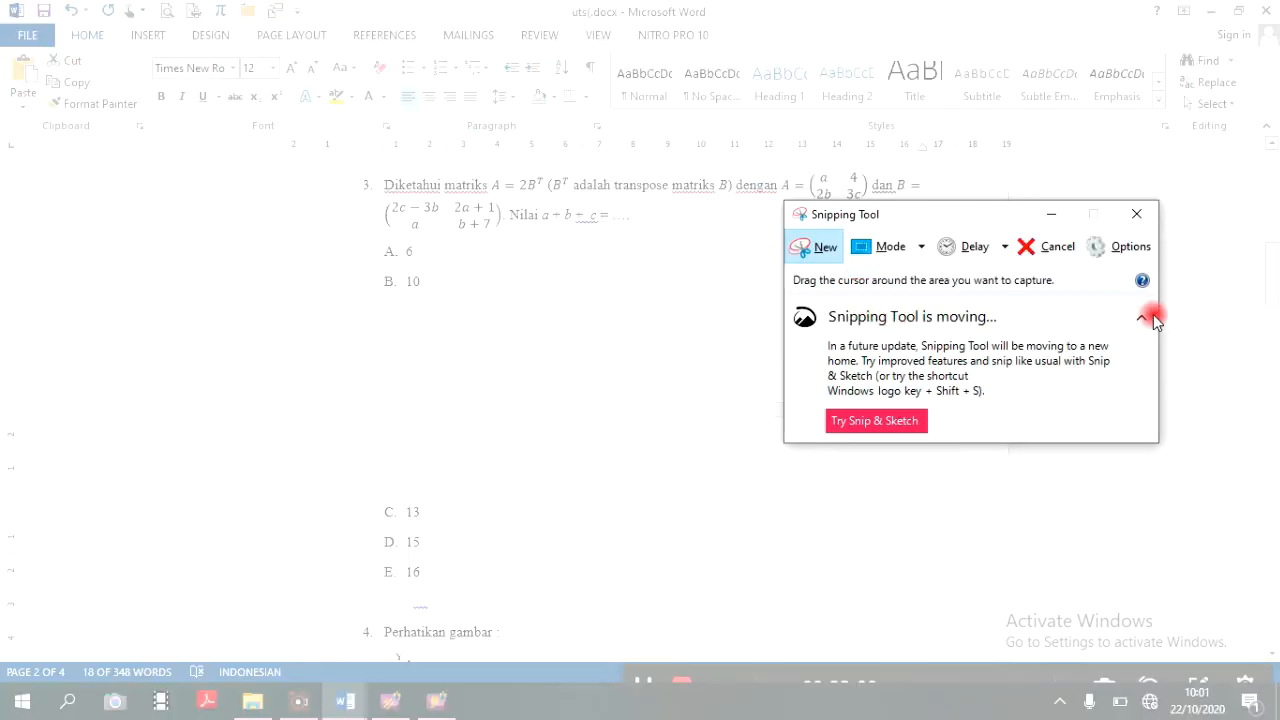
left_click(1145, 320)
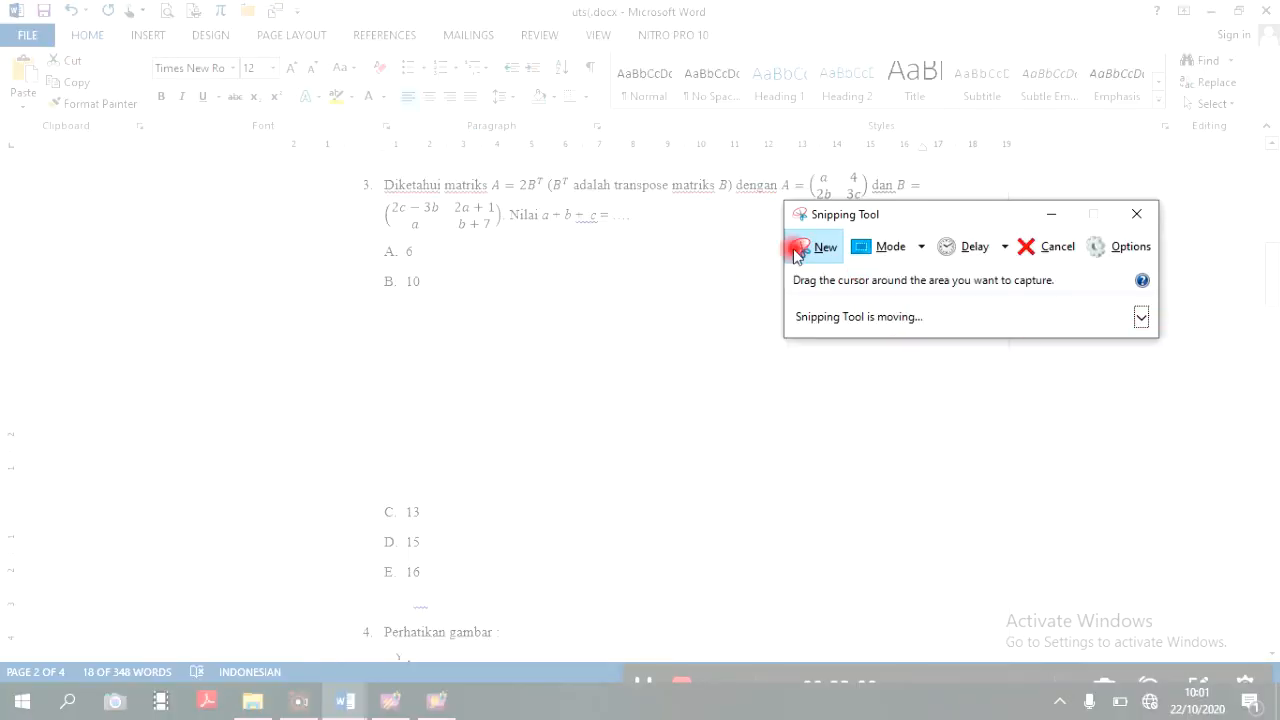
left_click_drag(925, 215, 1034, 470)
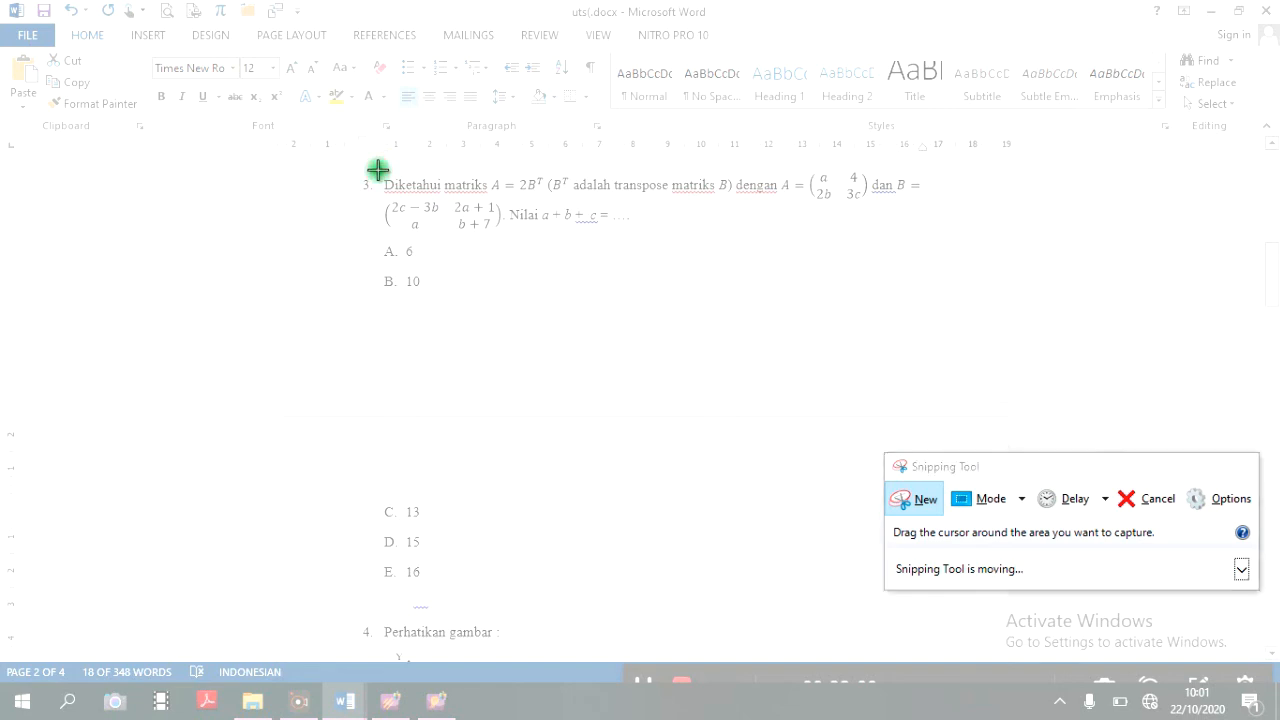
left_click_drag(379, 170, 945, 235)
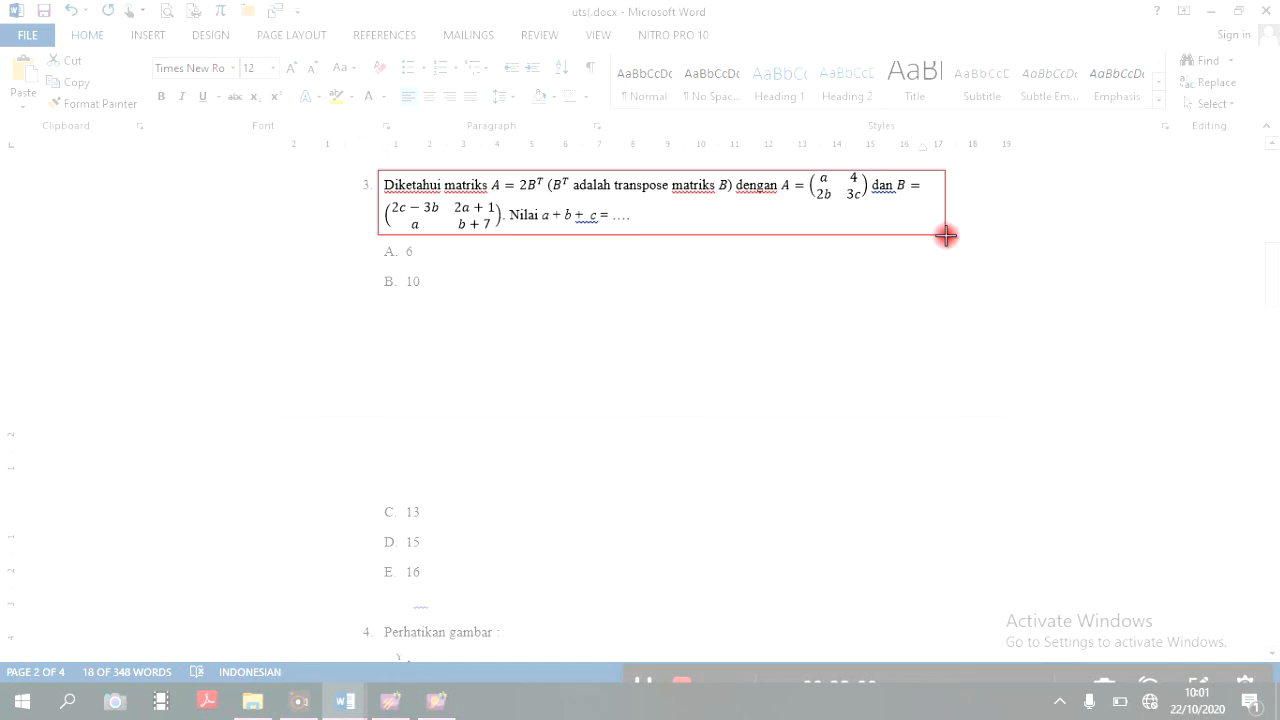
left_click_drag(946, 235, 946, 236)
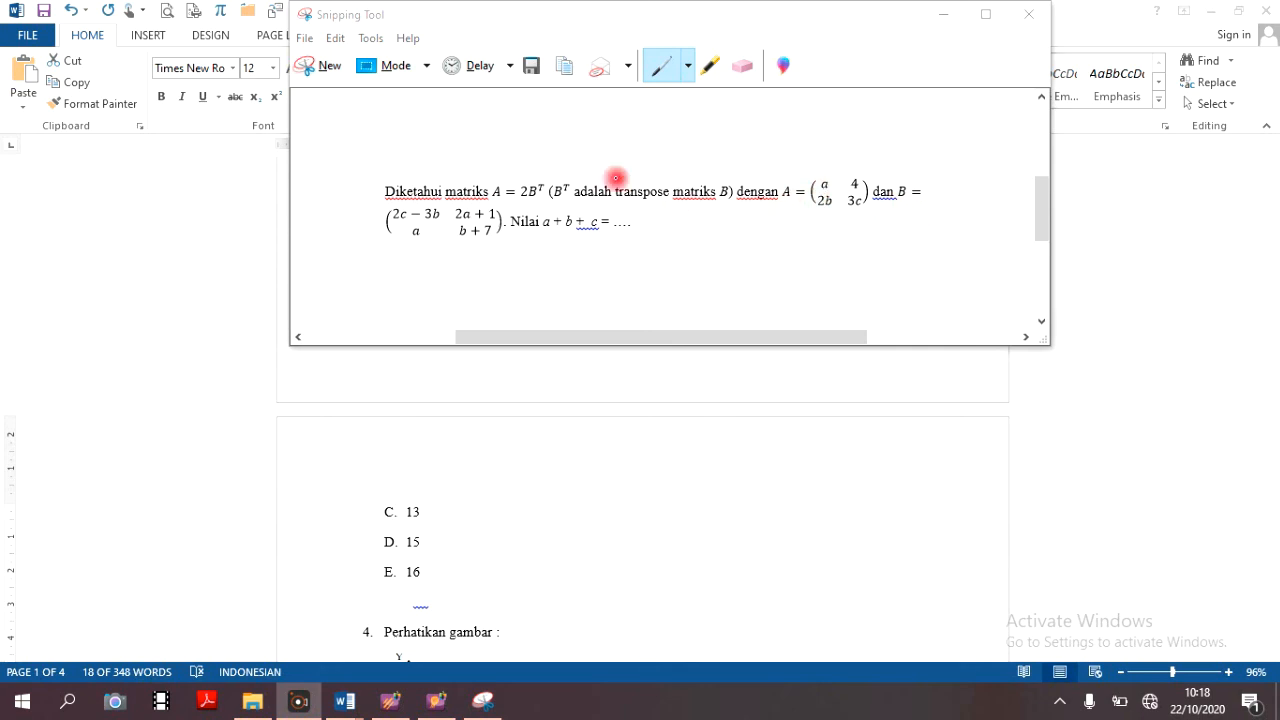
left_click(567, 66)
left_click(567, 66)
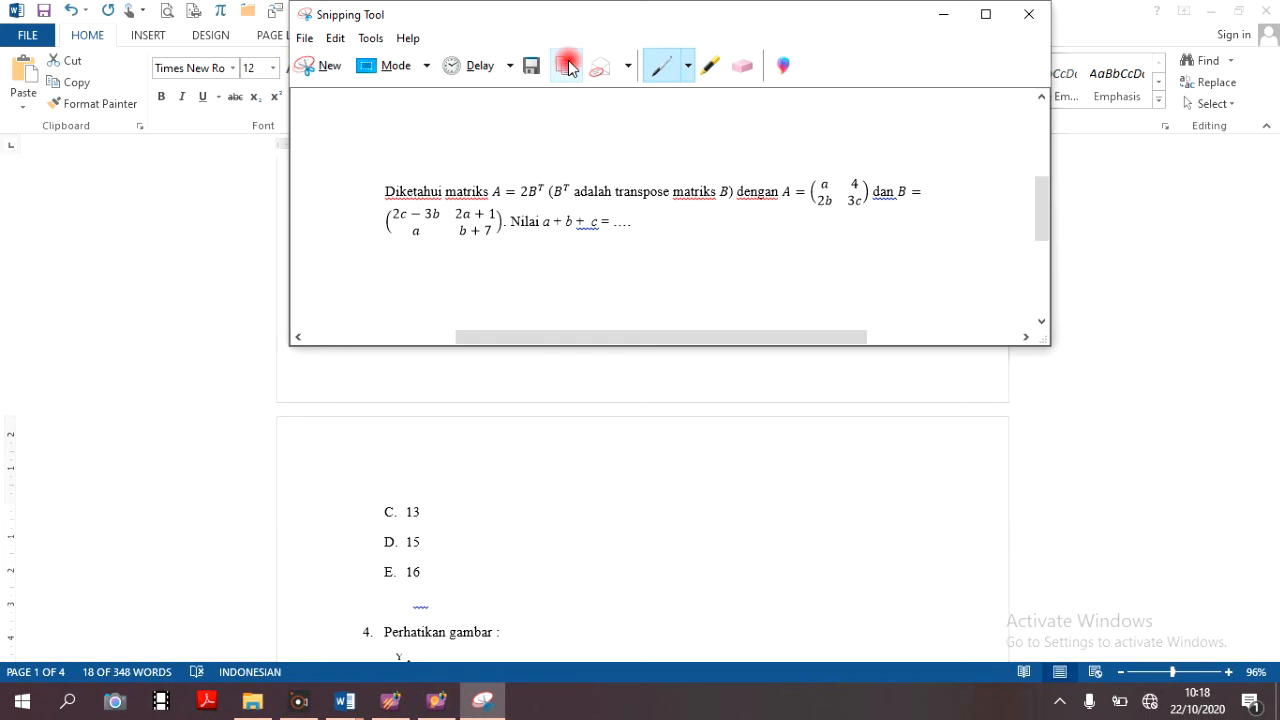
- Create a new multiple-choice question in the ExamView bank and paste the snipped matrix text as its question
left_click(437, 697)
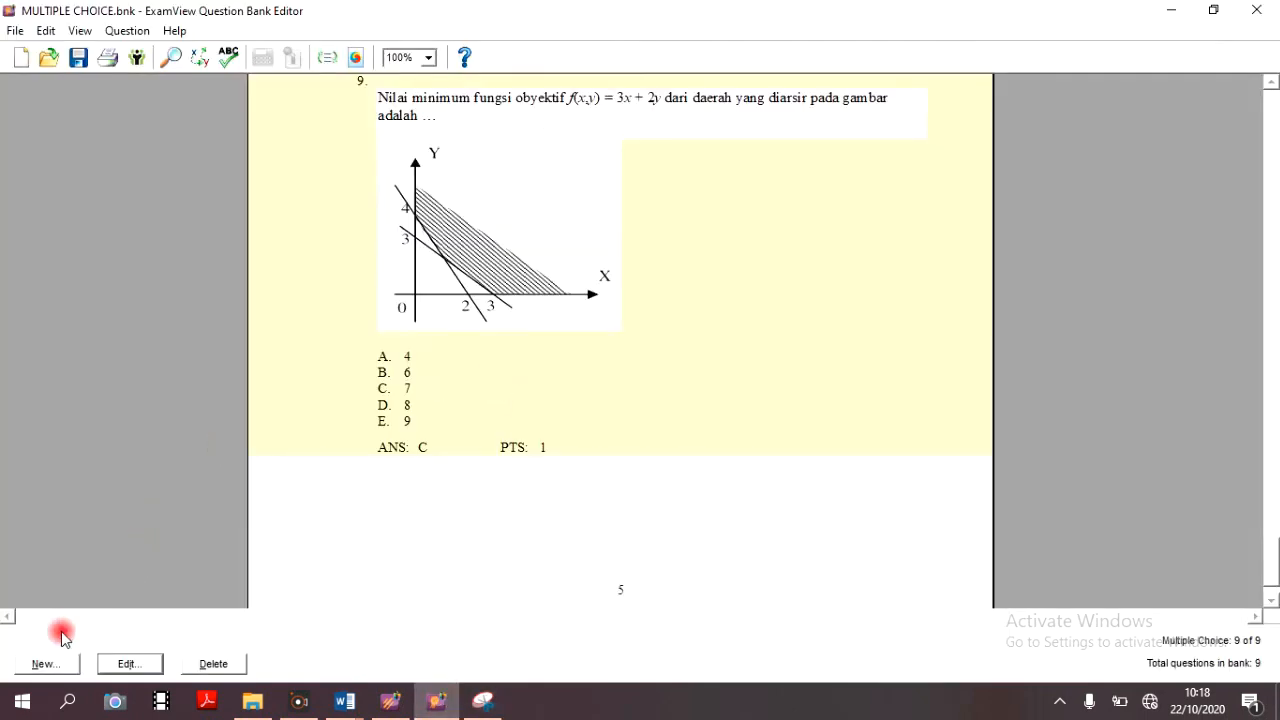
left_click(57, 668)
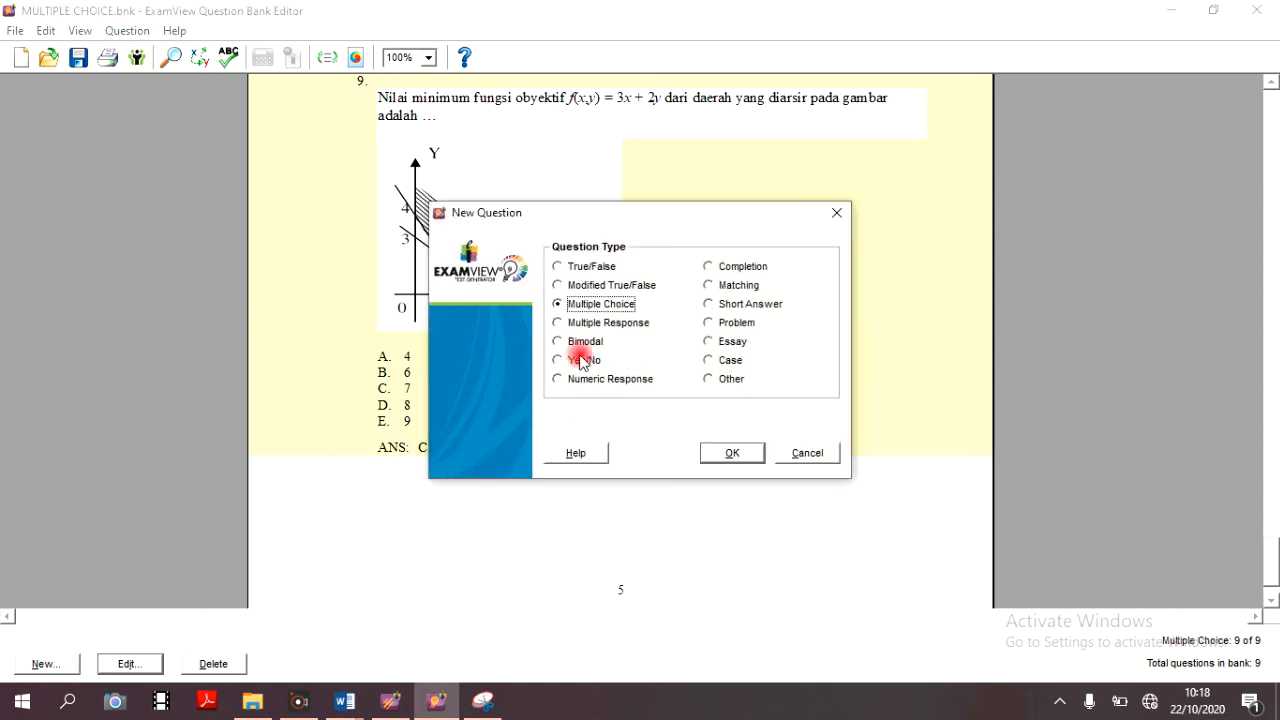
left_click(733, 455)
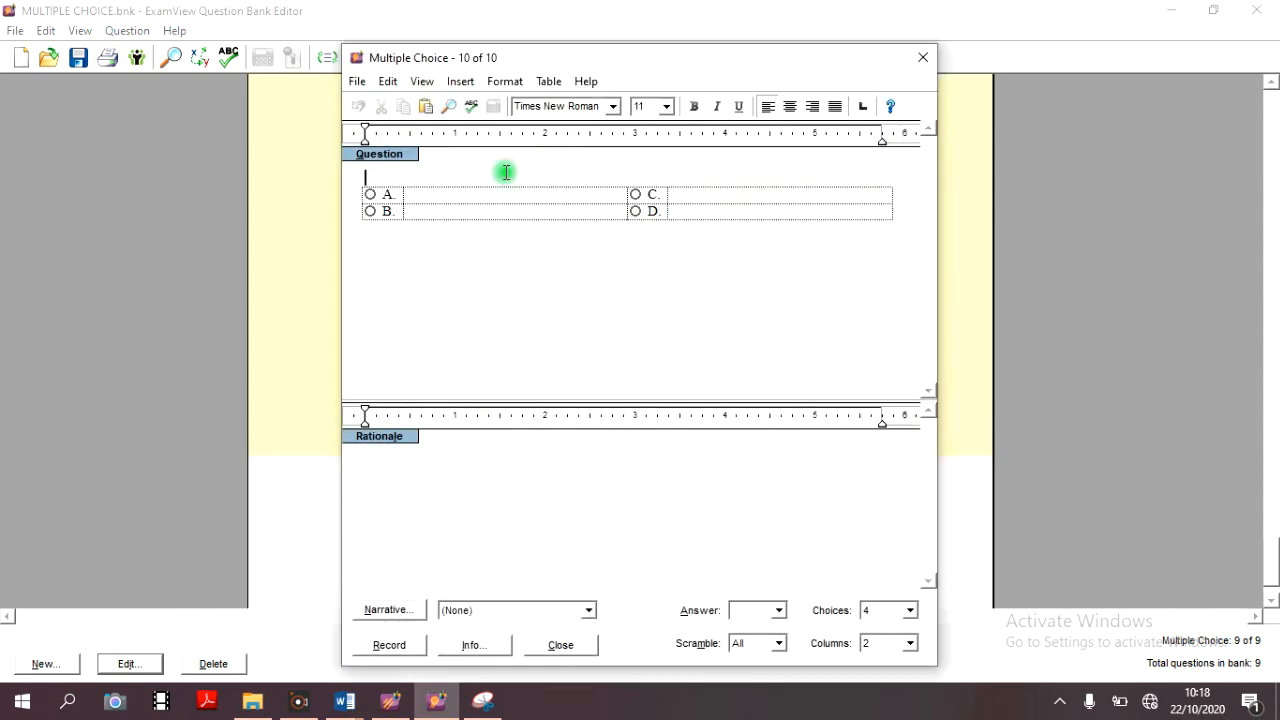
left_click(427, 108)
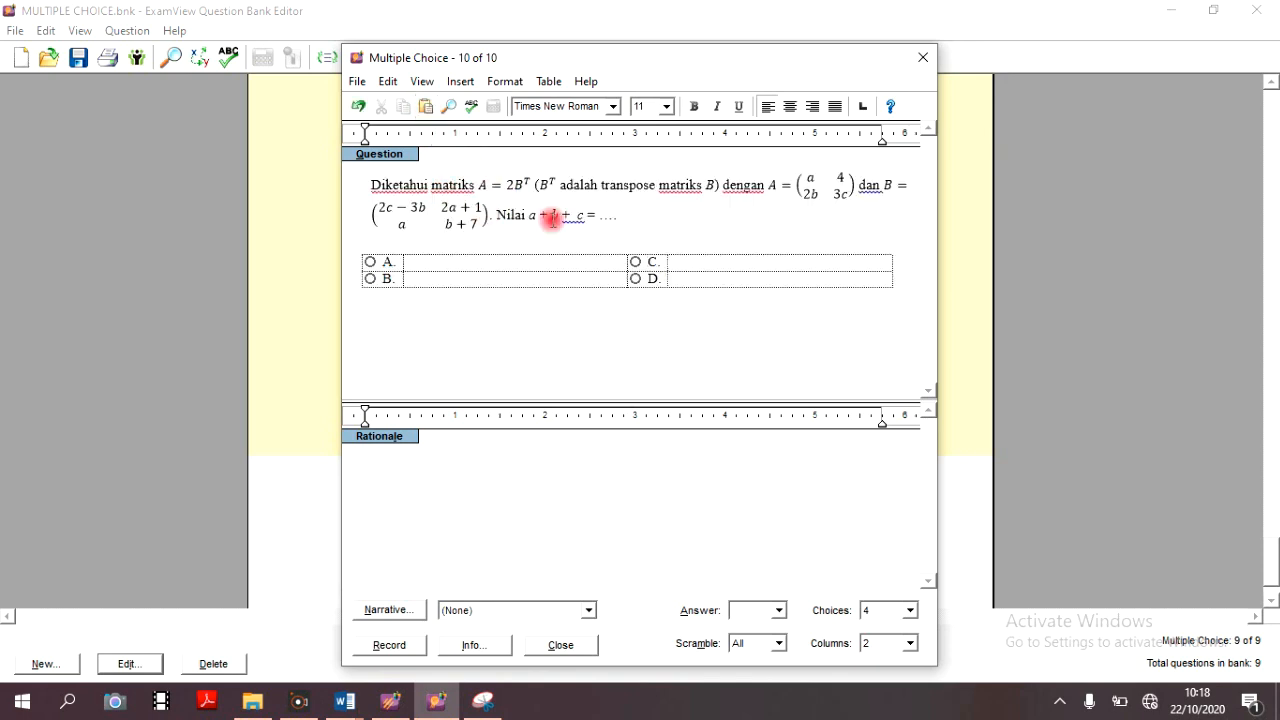
left_click(558, 200)
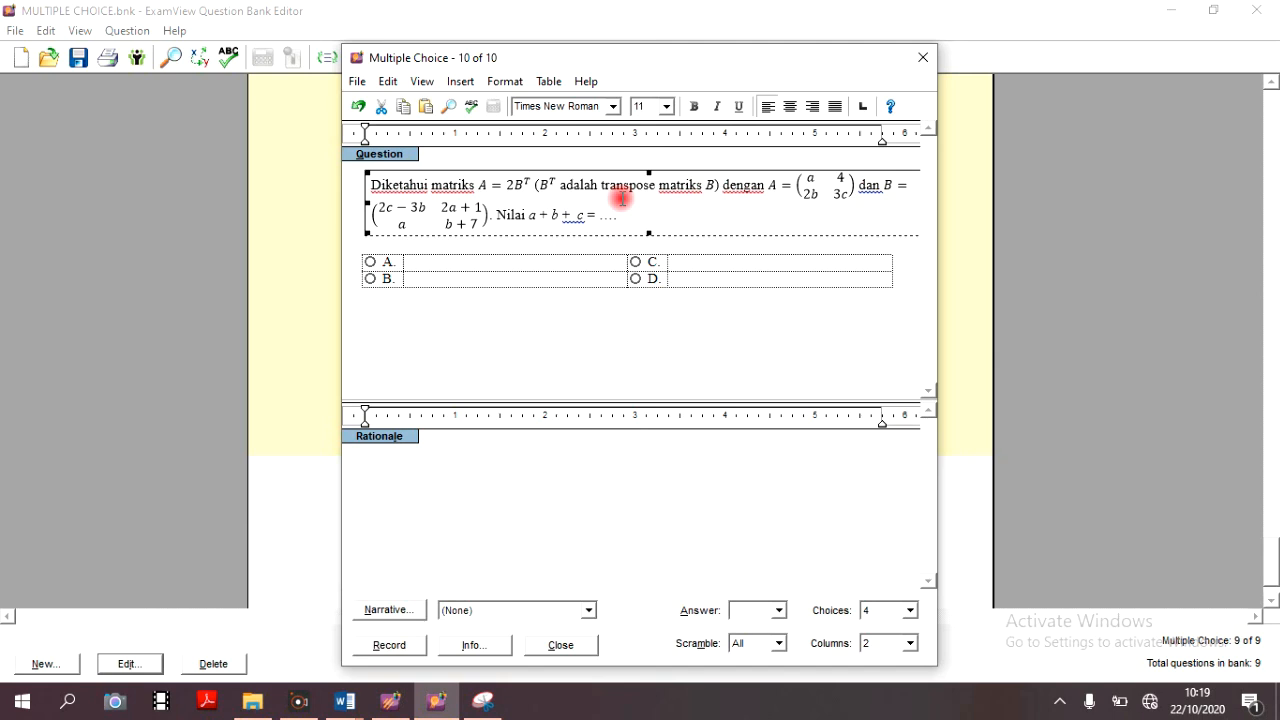
- Close the Snipping Tool and check question 3's answer choices in the Word document before returning to the ExamView question
left_click(487, 705)
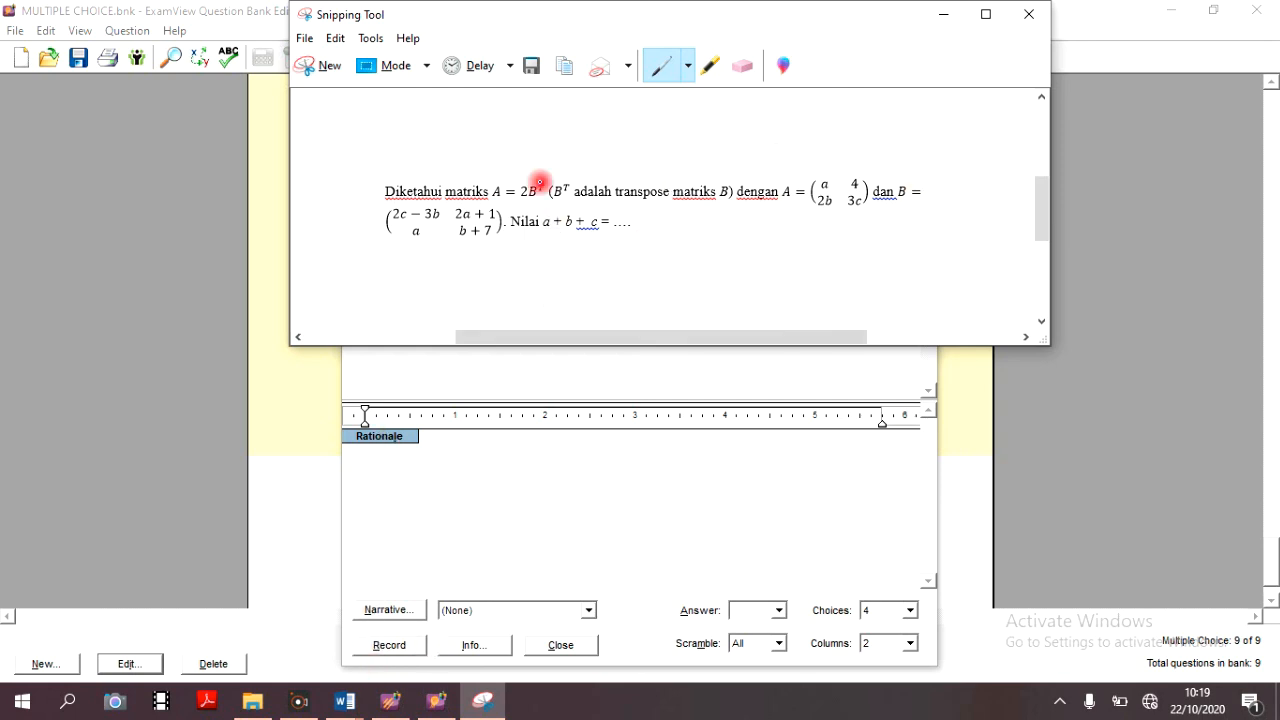
left_click(1028, 14)
left_click(531, 262)
mouse_move(383, 705)
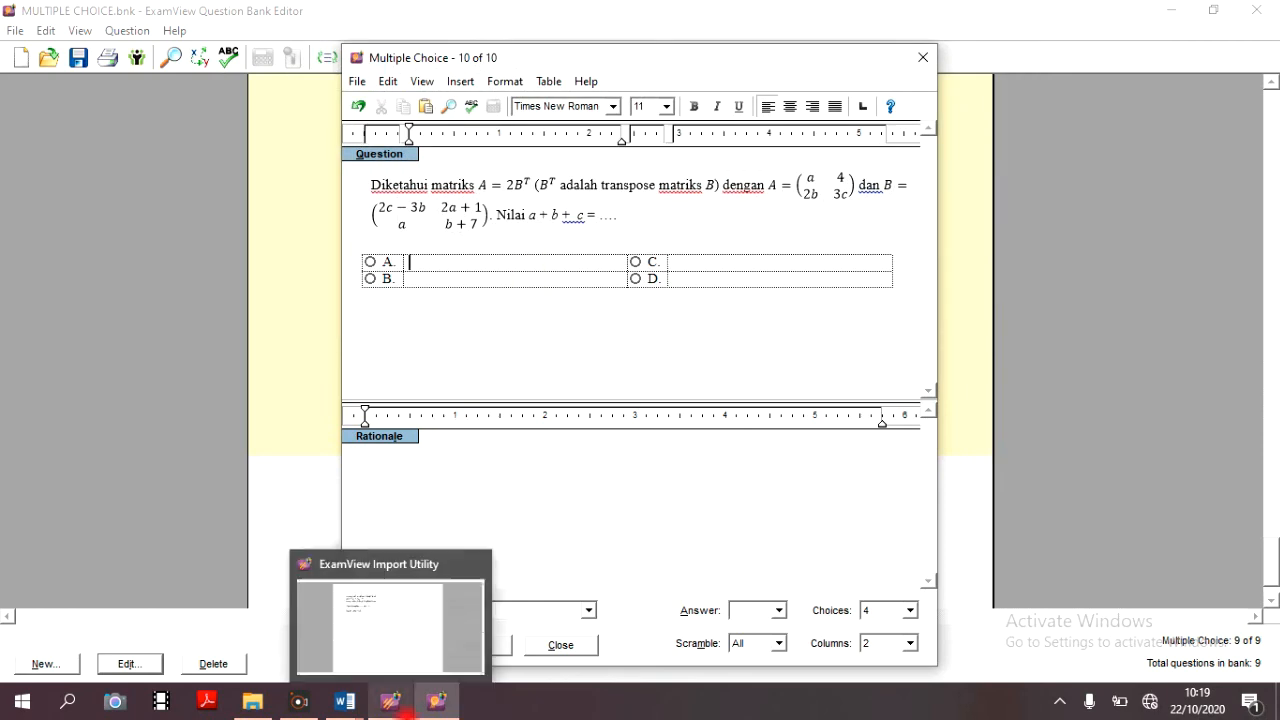
mouse_move(343, 697)
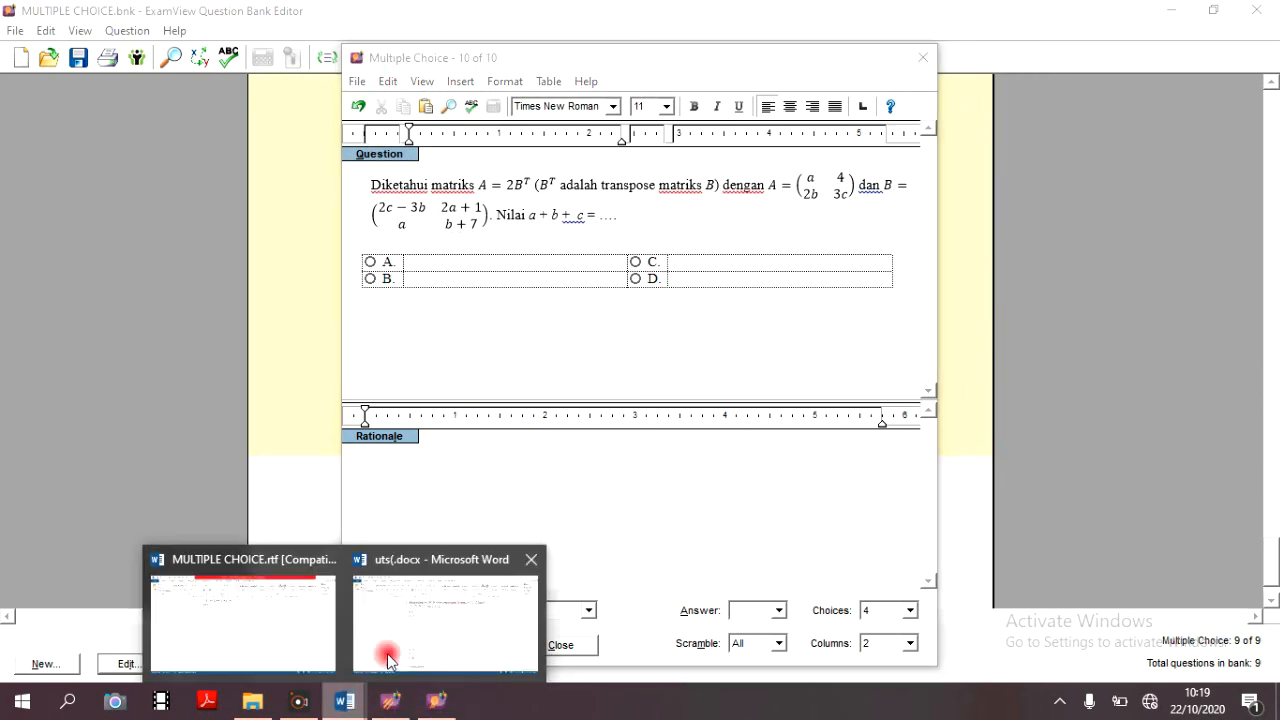
left_click(388, 656)
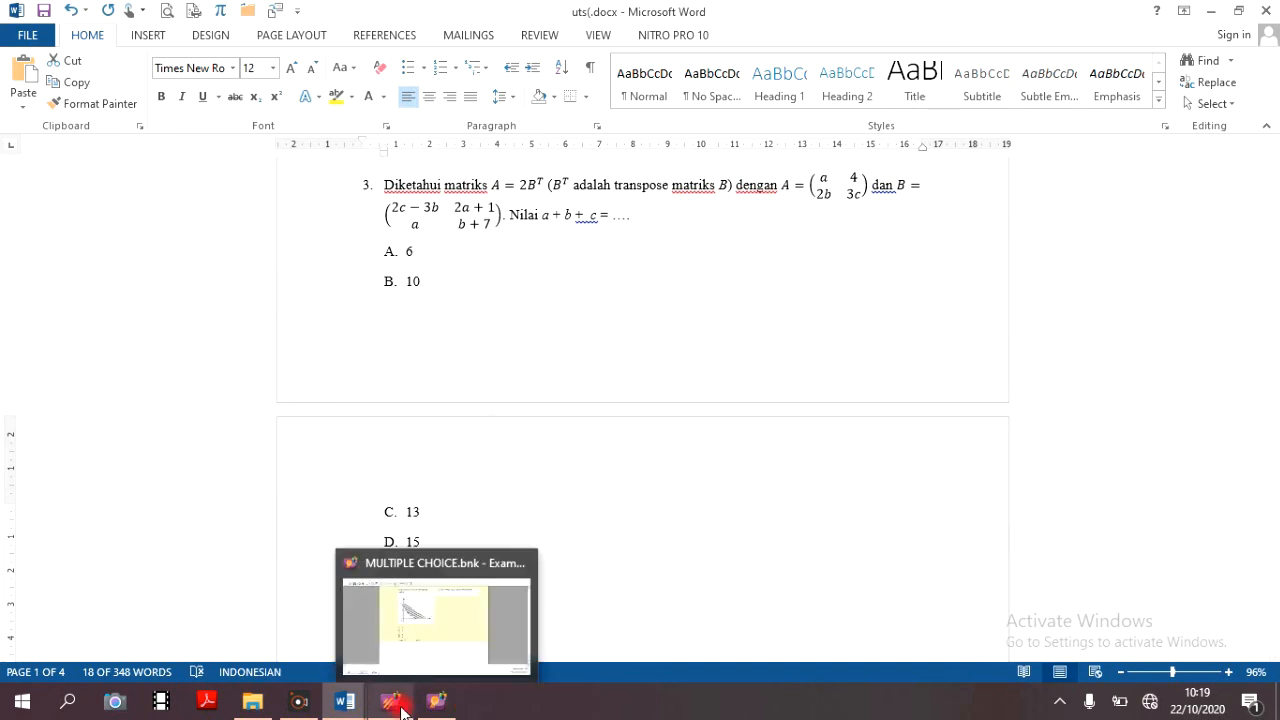
left_click(448, 705)
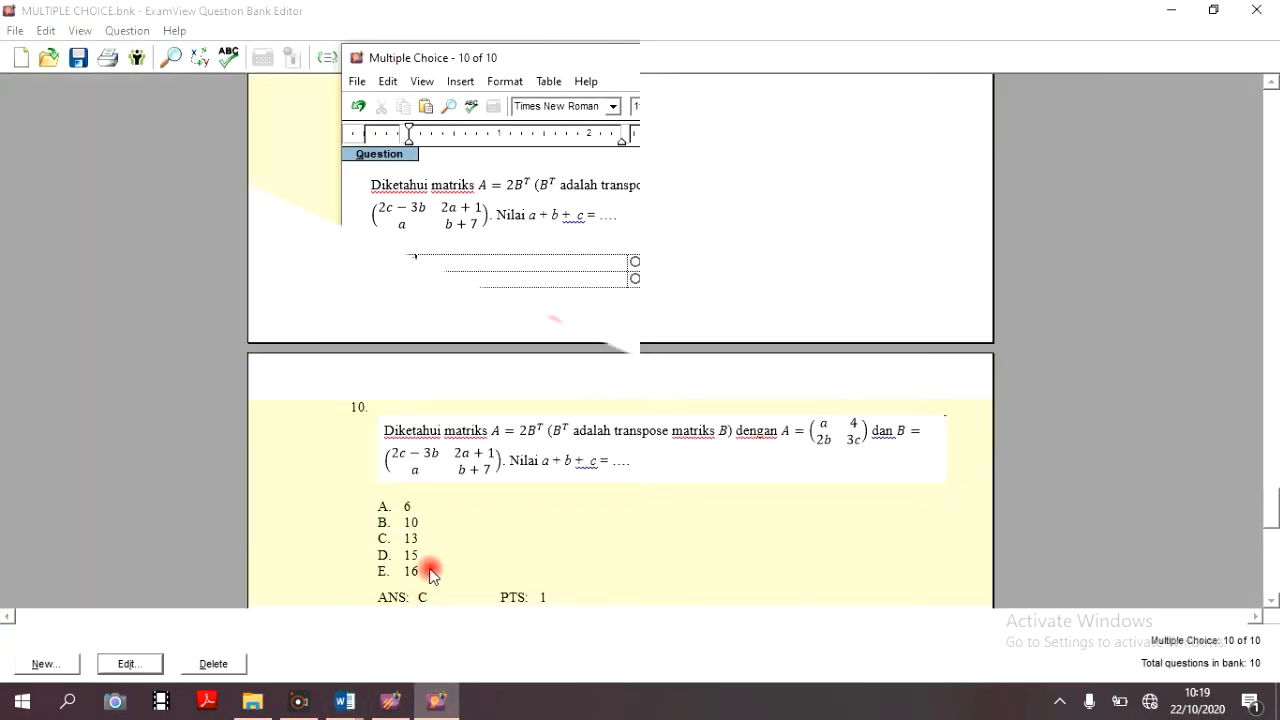
- Review the questions in the MULTIPLE CHOICE bank and save the bank
scroll(483, 537, "up", 15)
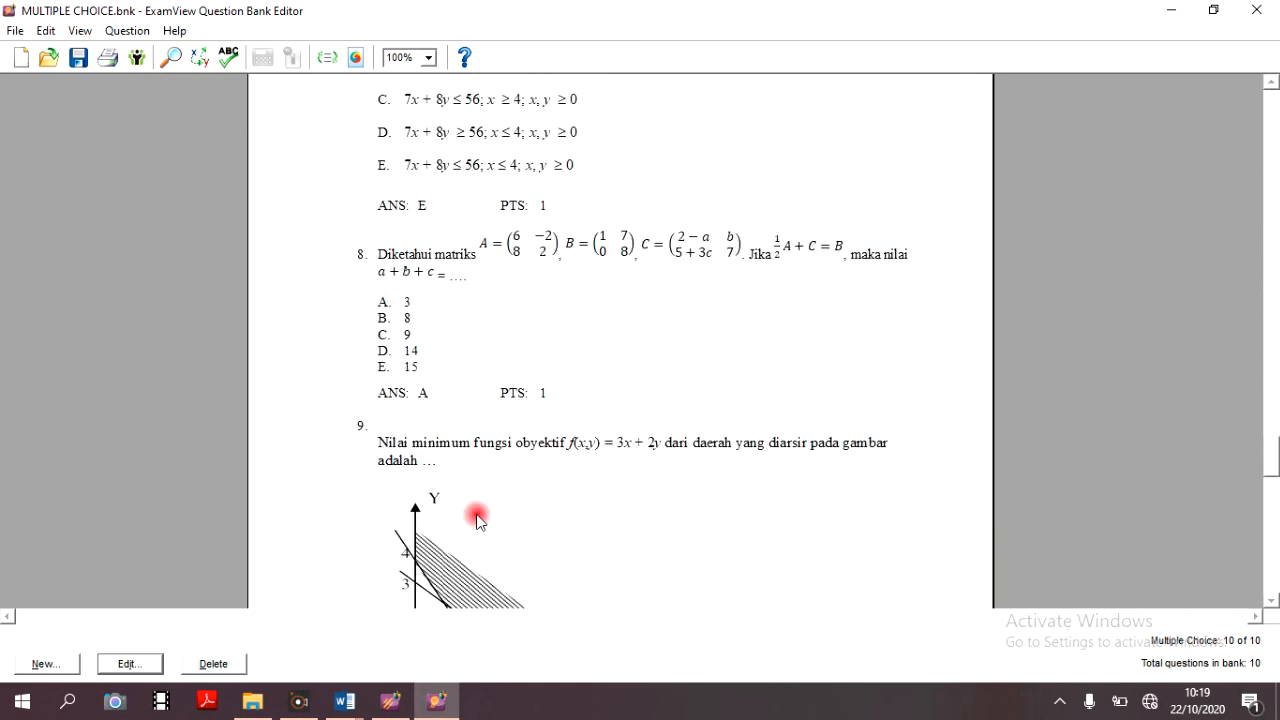
scroll(476, 521, "up", 10)
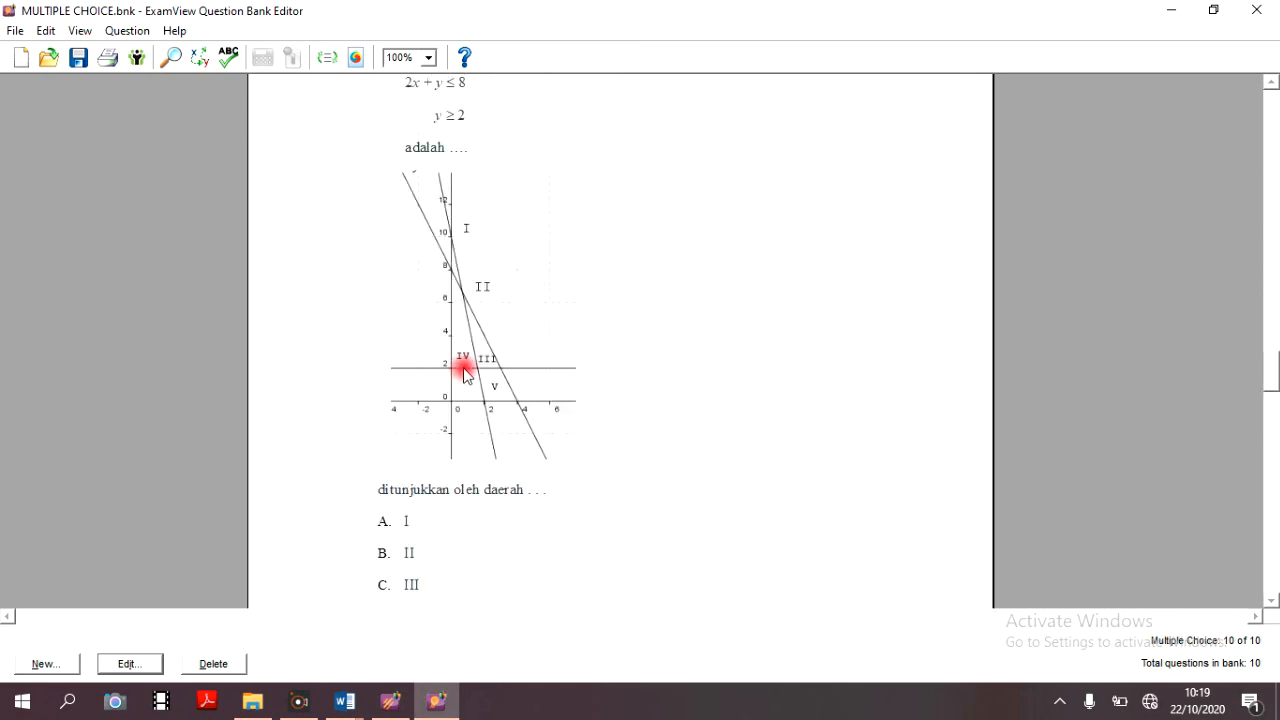
scroll(481, 385, "up", 10)
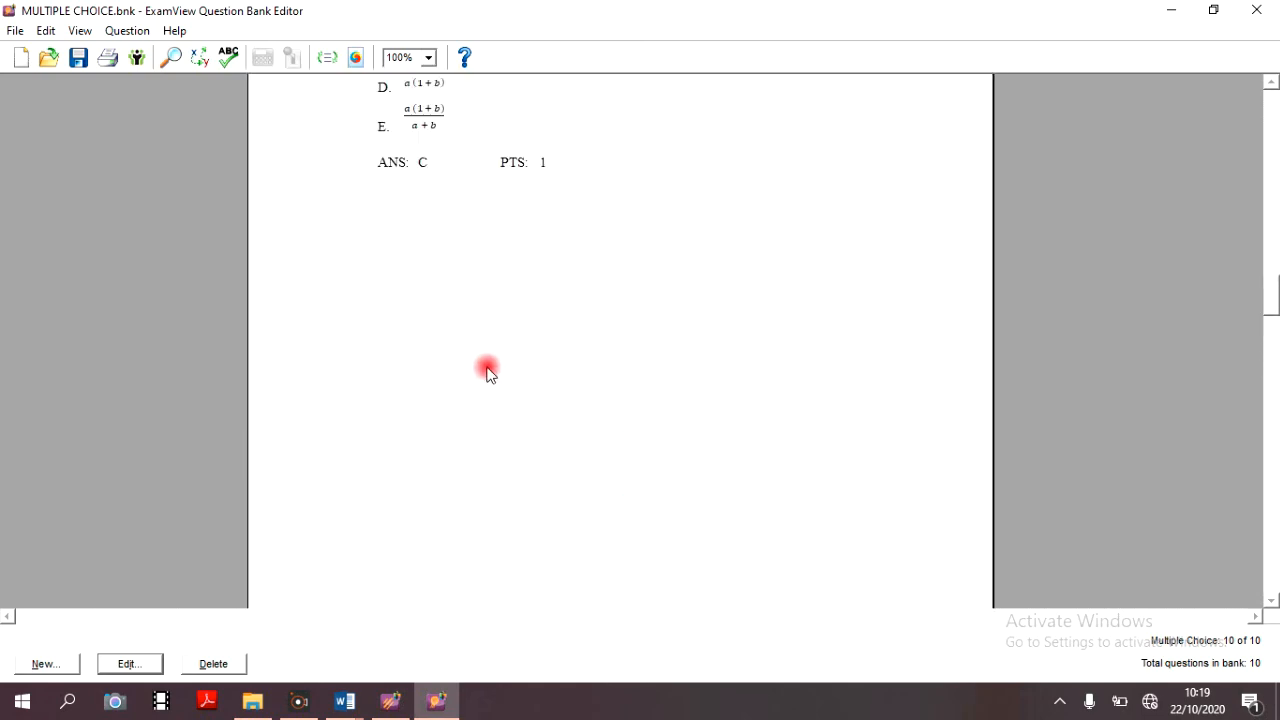
scroll(487, 372, "up", 5)
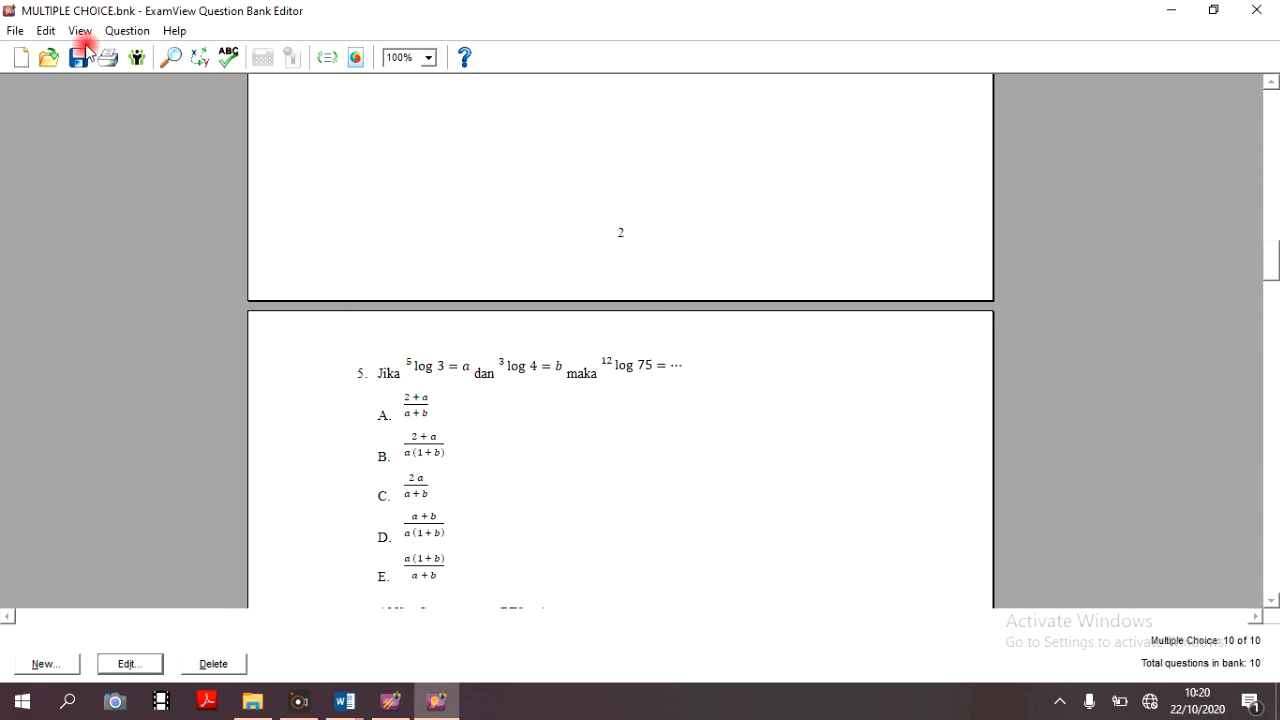
left_click(18, 32)
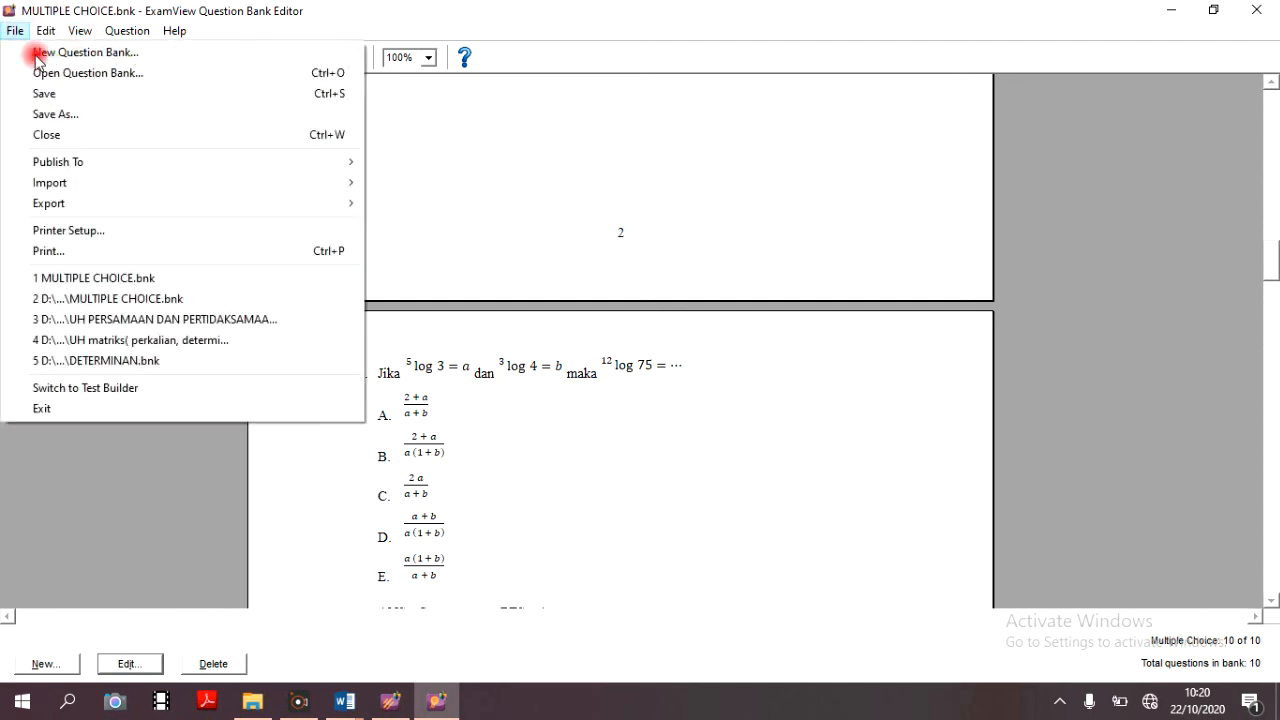
left_click(86, 94)
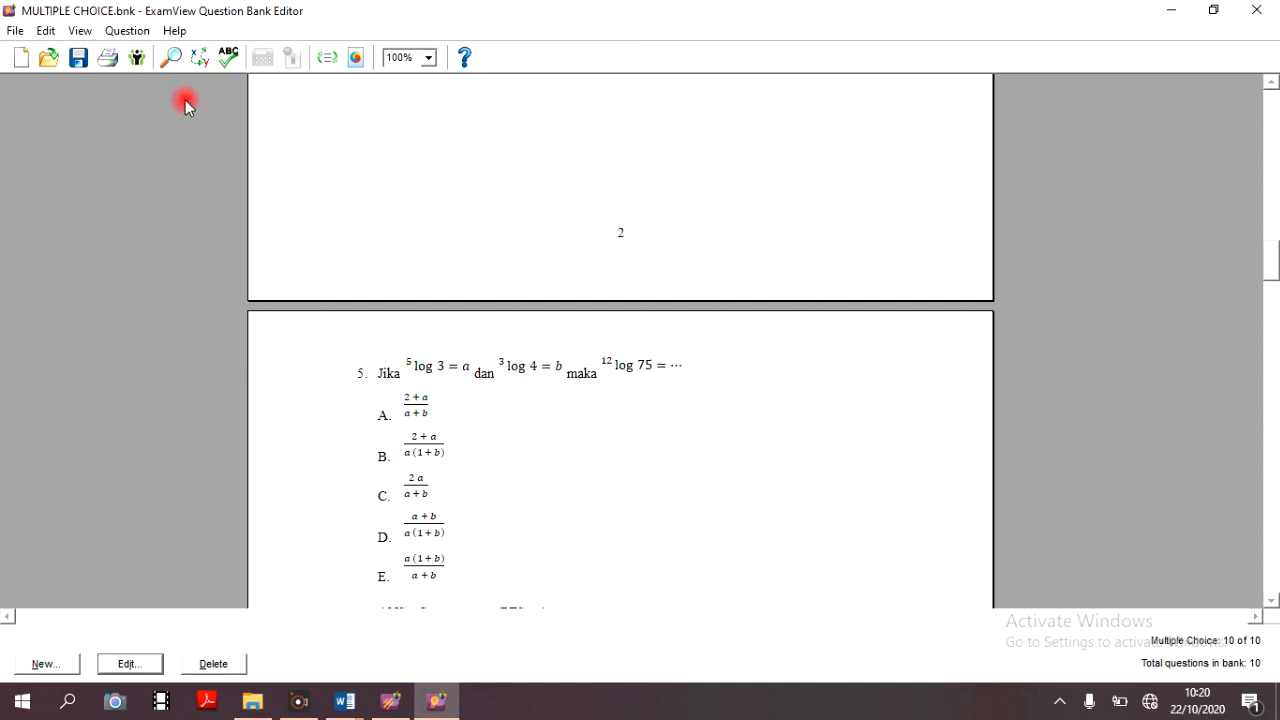
- Start an export of the question bank in Blackboard 7.1-9.0 format
left_click(16, 34)
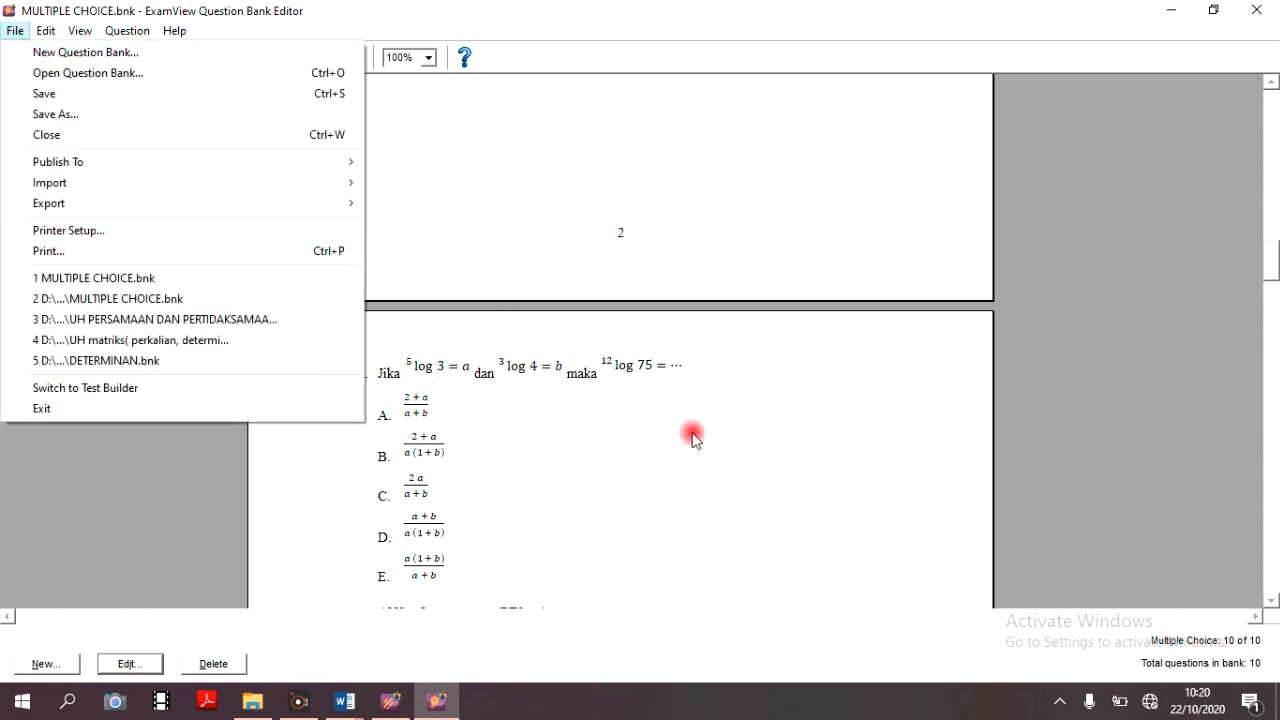
mouse_move(330, 212)
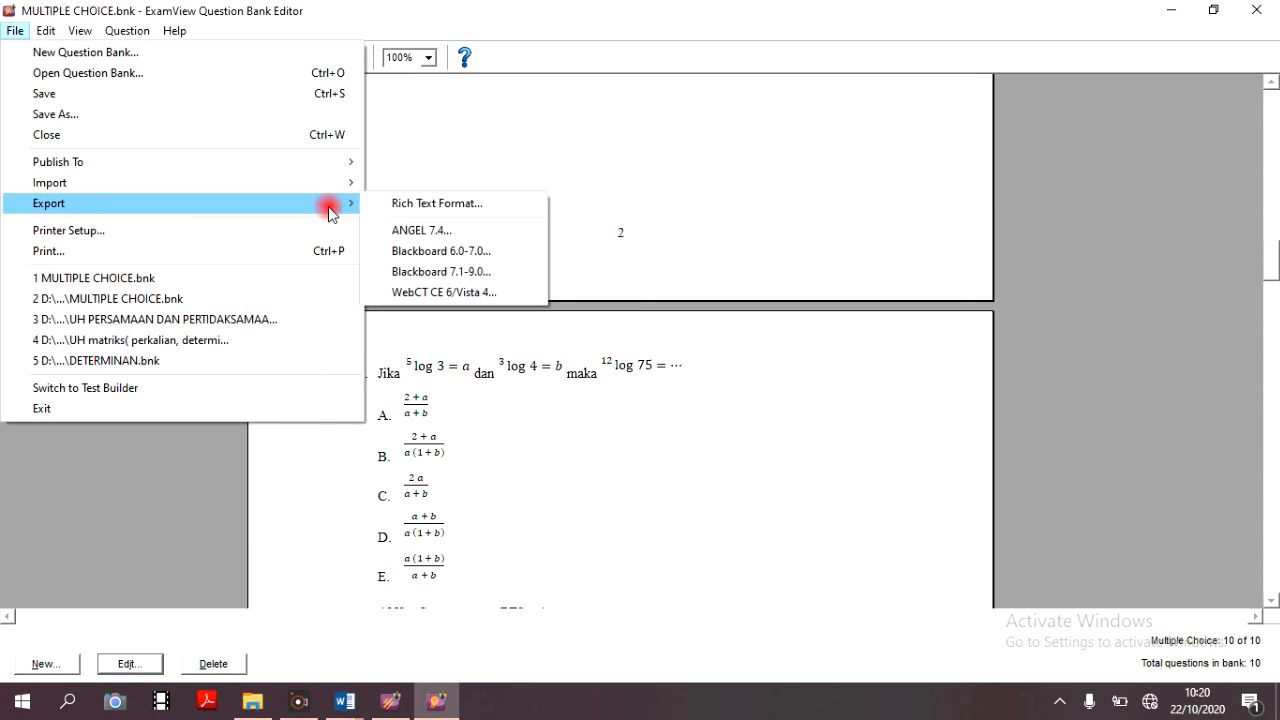
left_click(13, 32)
left_click(13, 32)
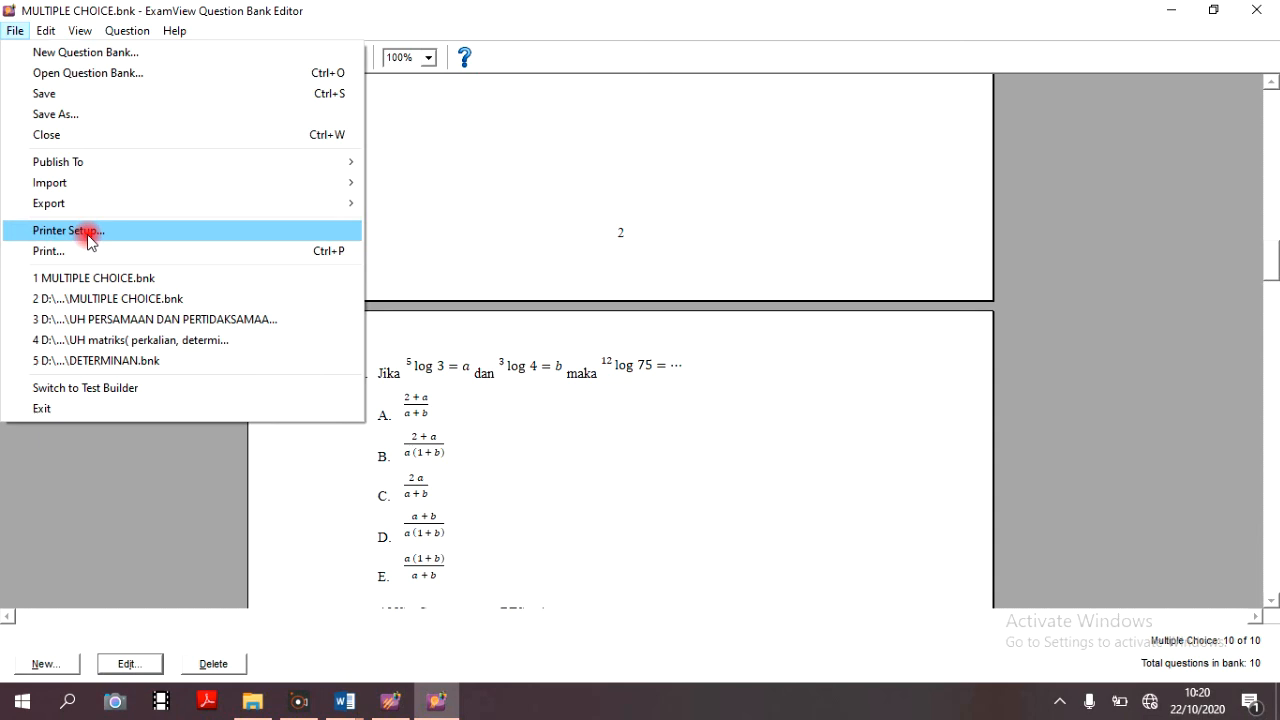
mouse_move(95, 208)
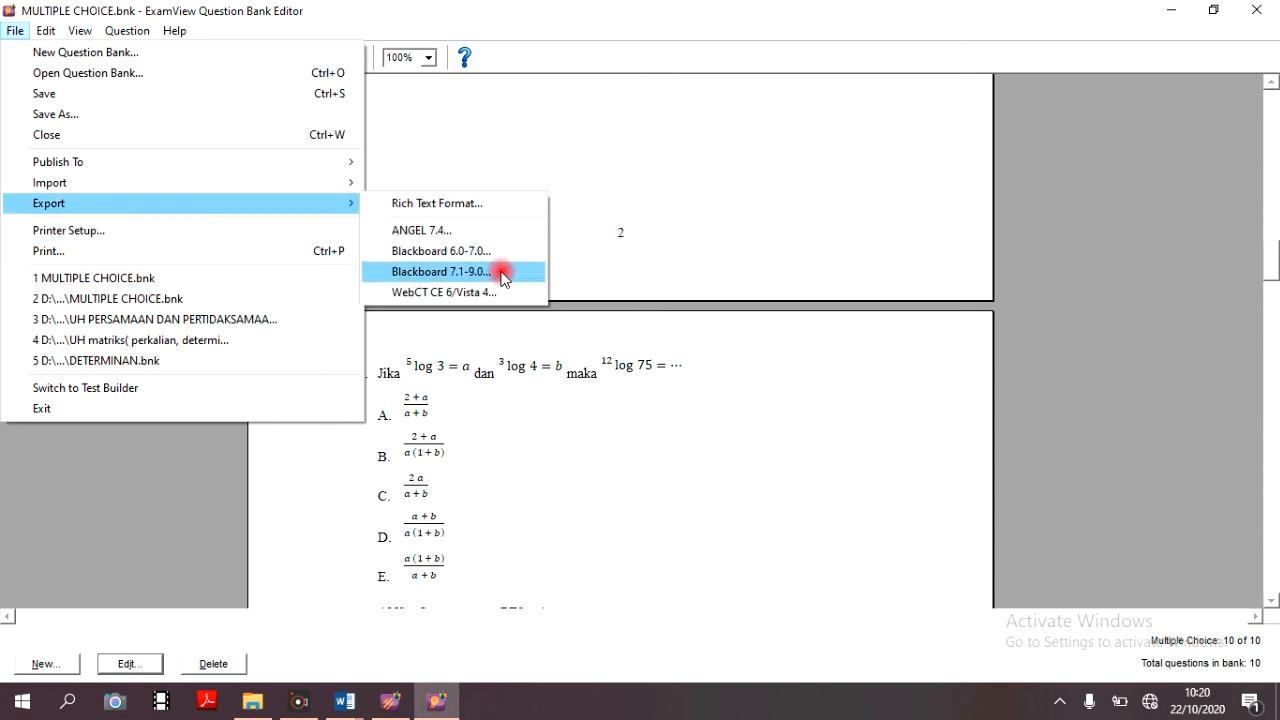
left_click(441, 272)
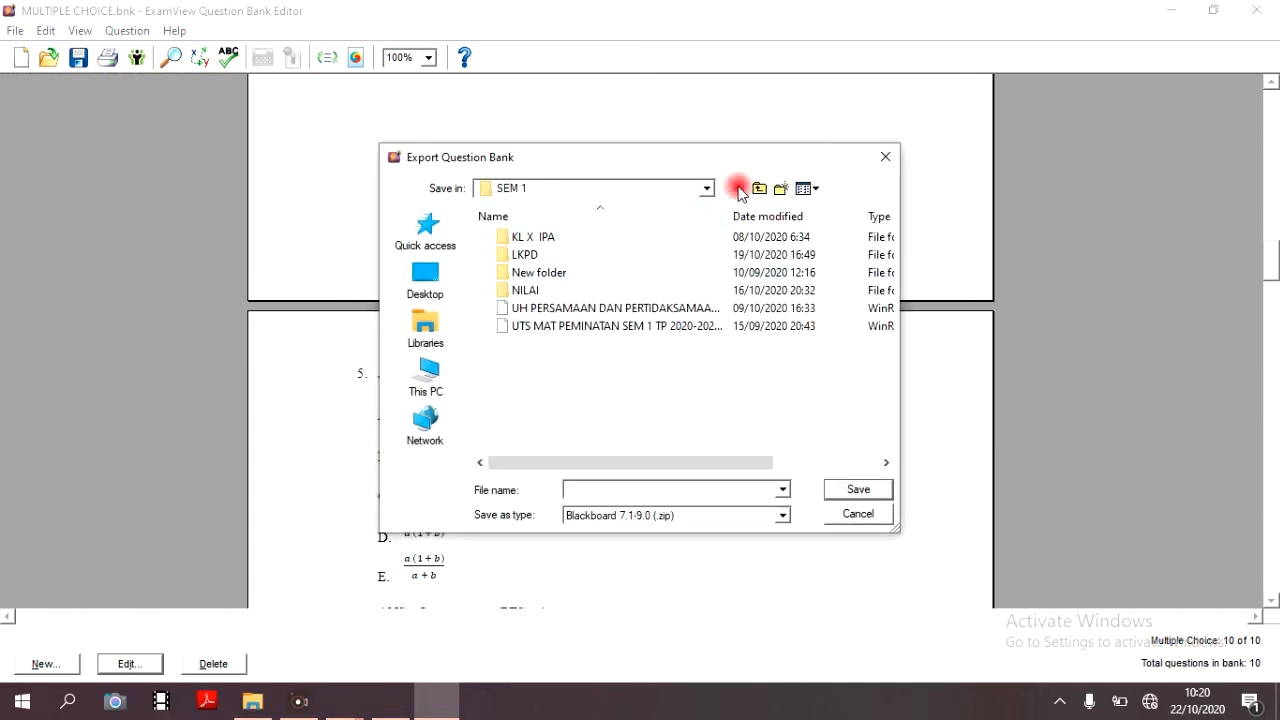
- Choose the "bu de" folder as the destination for the Blackboard export
left_click(703, 188)
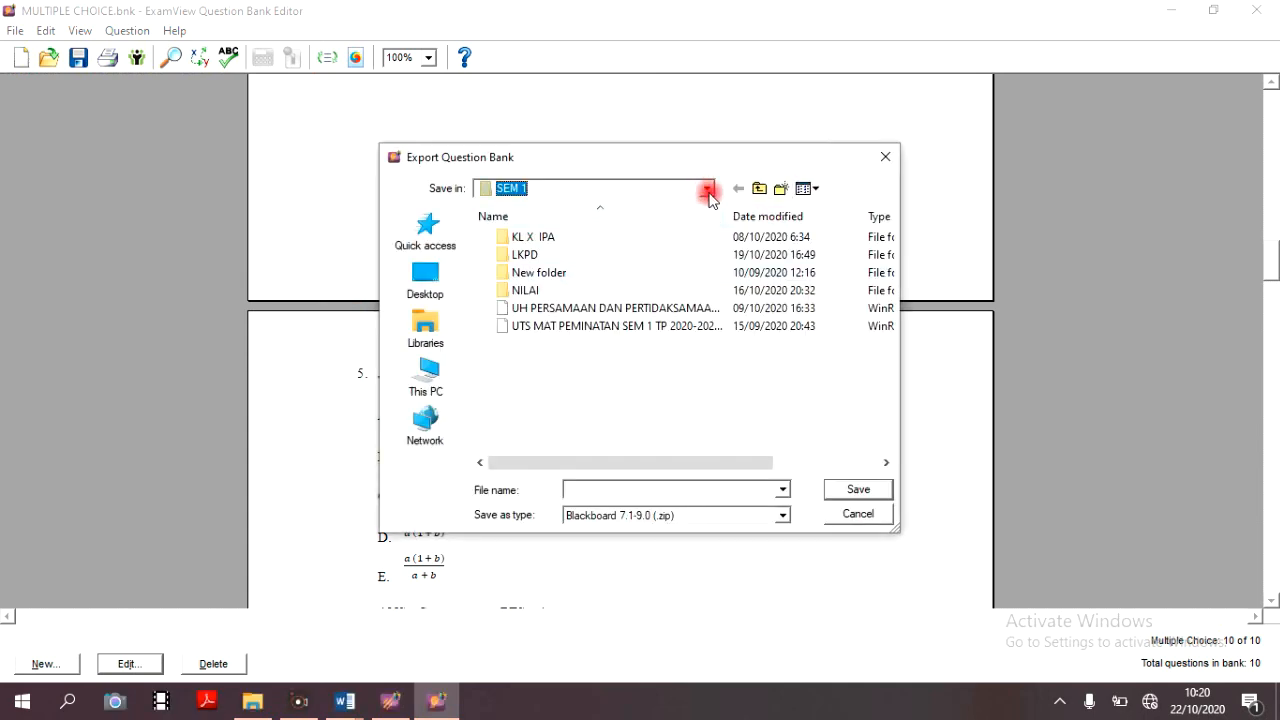
left_click(441, 378)
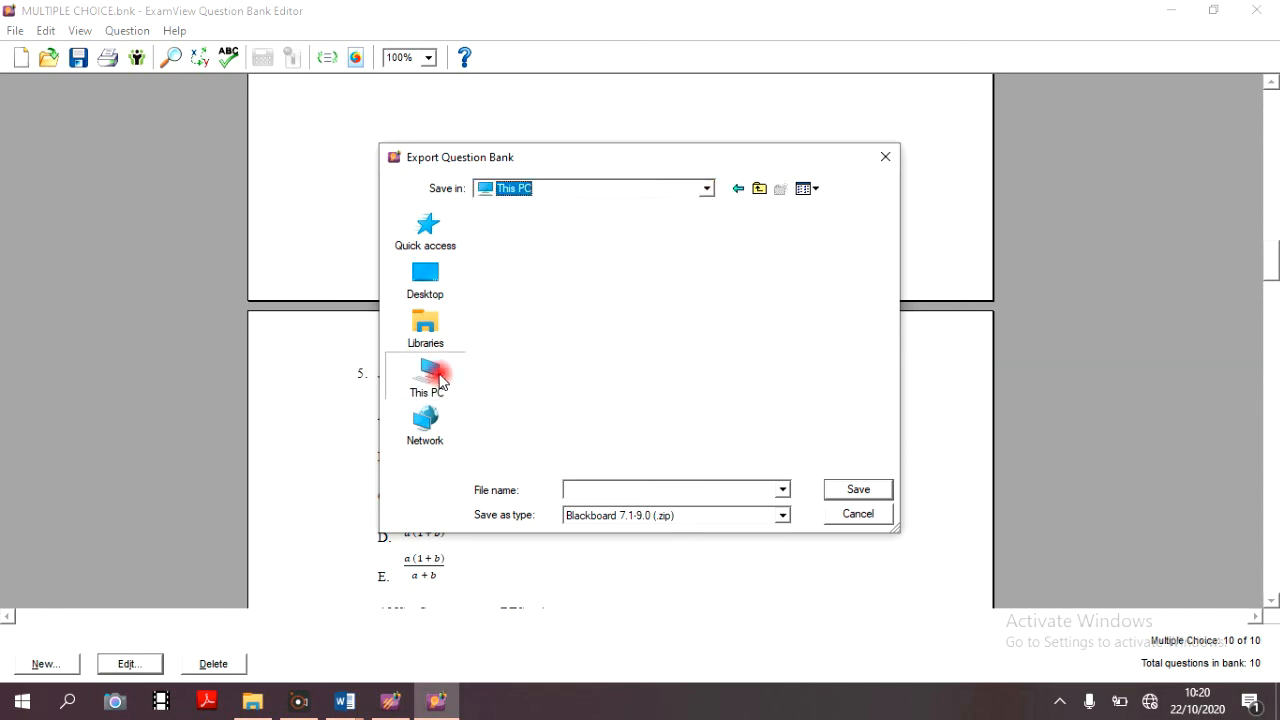
scroll(602, 268, "down", 3)
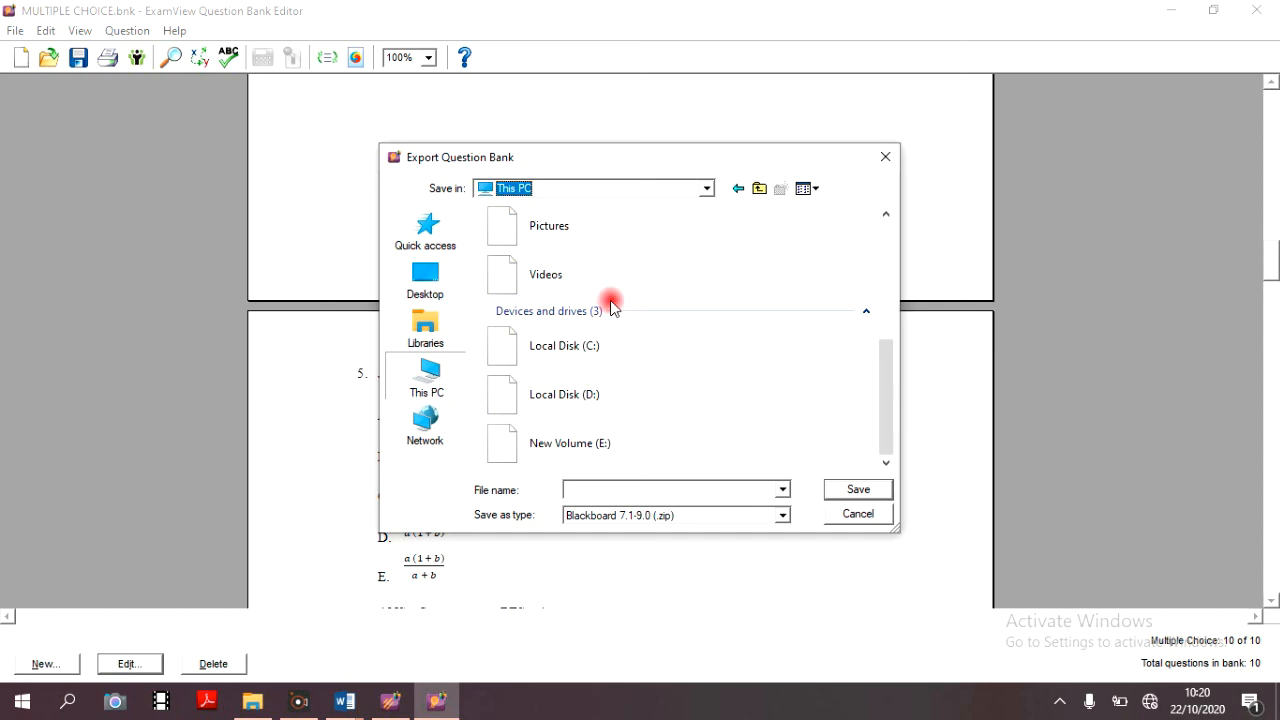
double_click(625, 345)
double_click(549, 245)
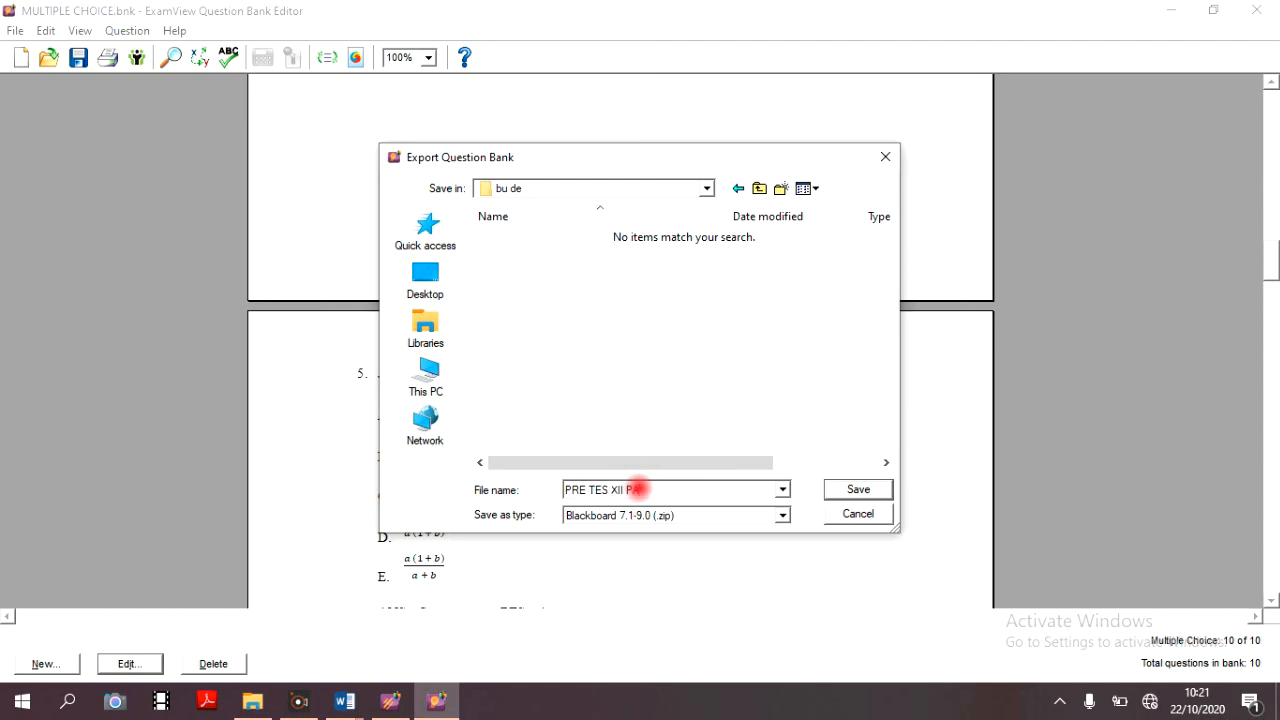
- Name the export file PRE TEST XII IPA and run the export, keeping the default formatting and feedback settings
left_click(627, 489)
left_click(845, 491)
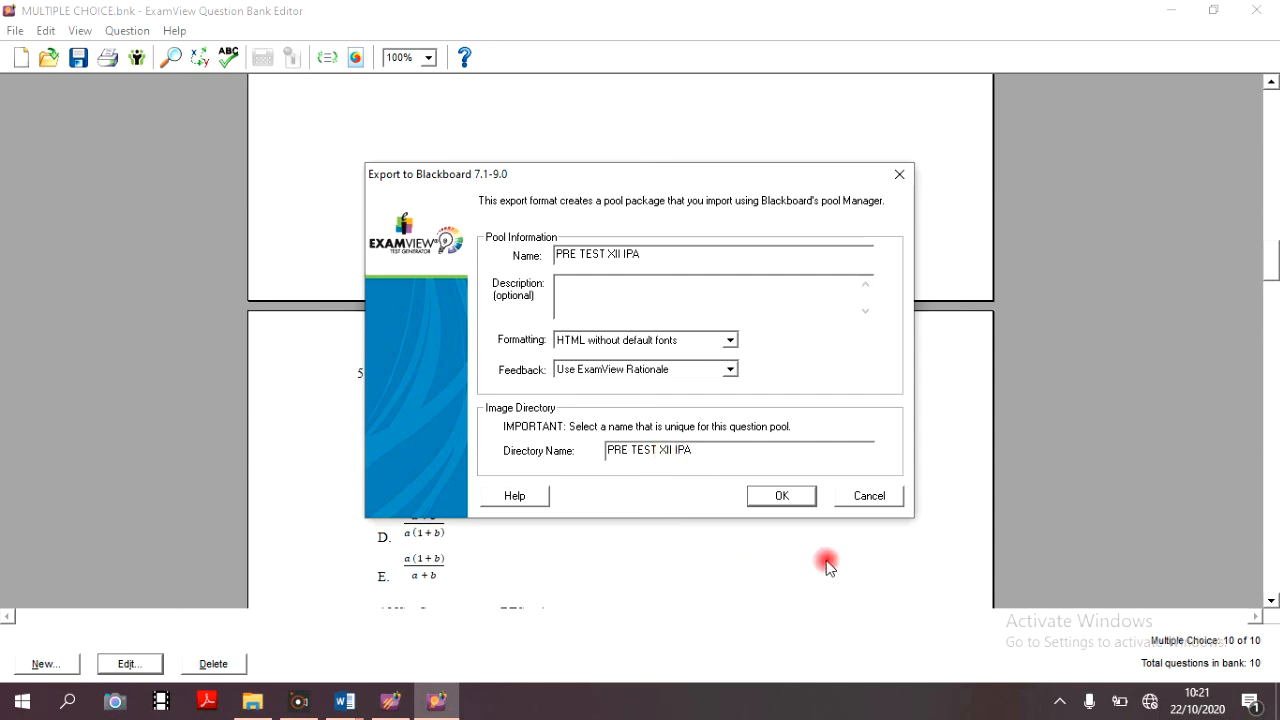
left_click(806, 491)
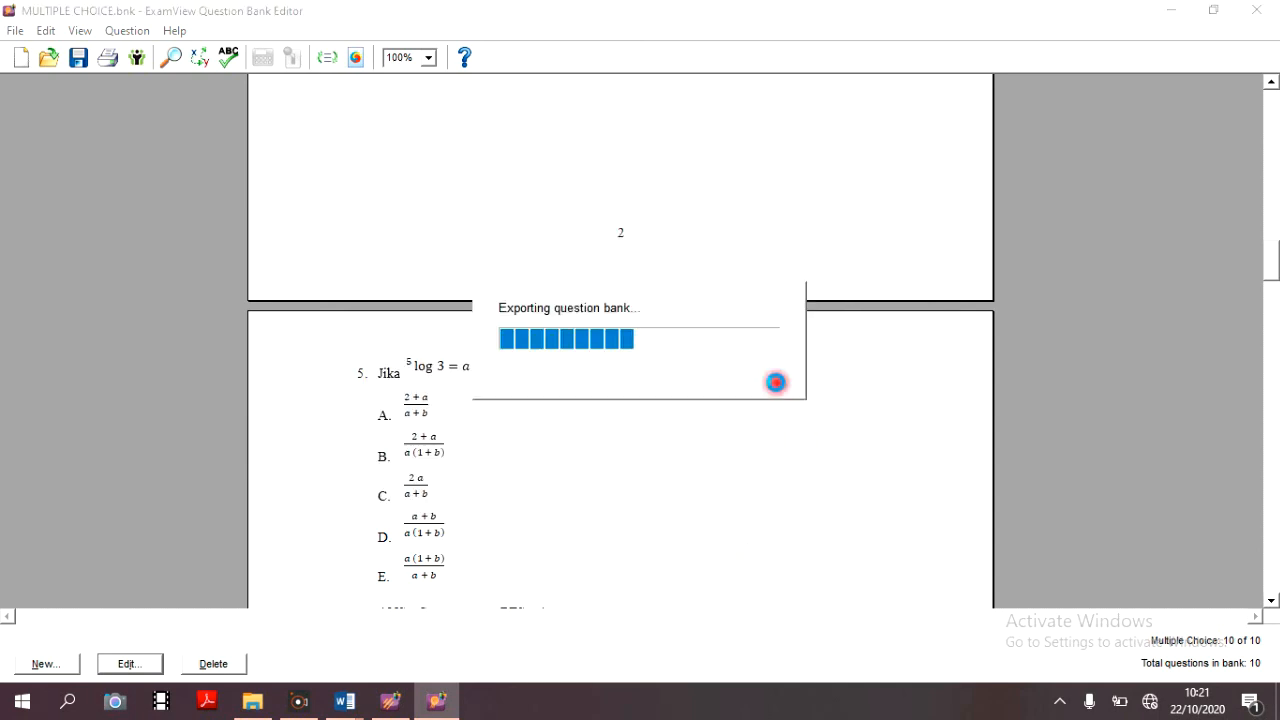